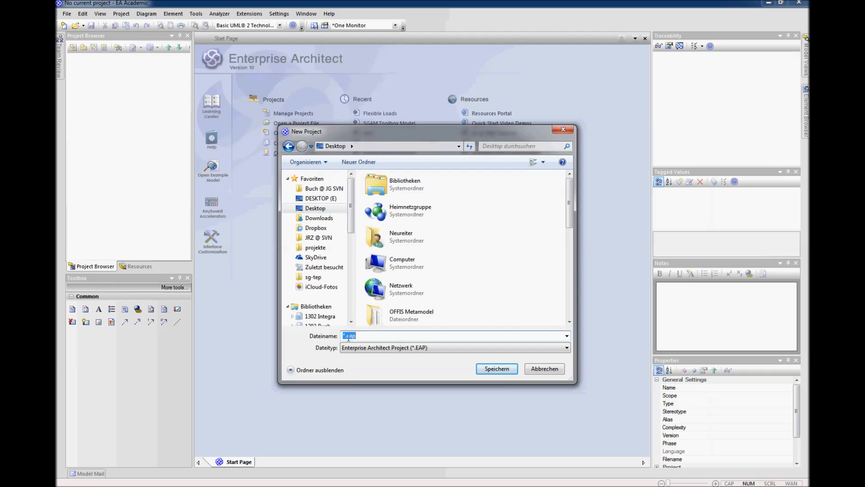
Step: Save the new project on the Desktop under the file name Flexible Loads
text(Flexible Loads)
click(490, 370)
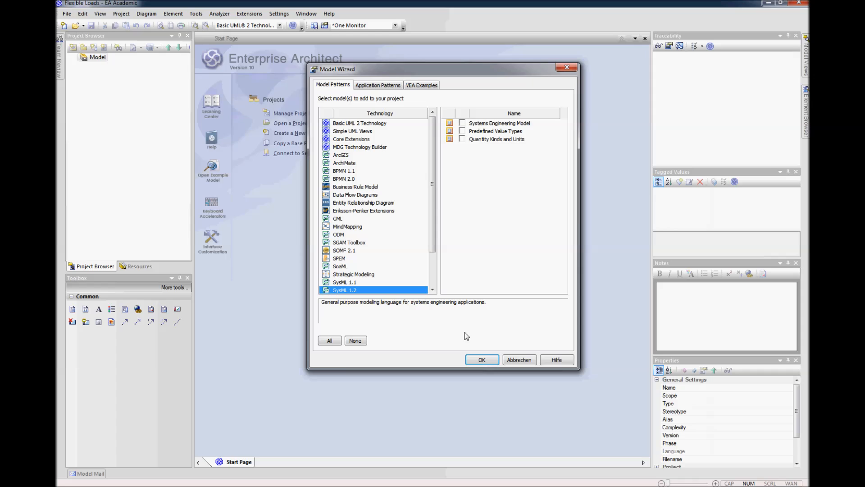
Step: Add the SGAM Business Layer and SGAM Function Layer model patterns from the SGAM Toolbox technology to the project
drag(432, 158, 432, 199)
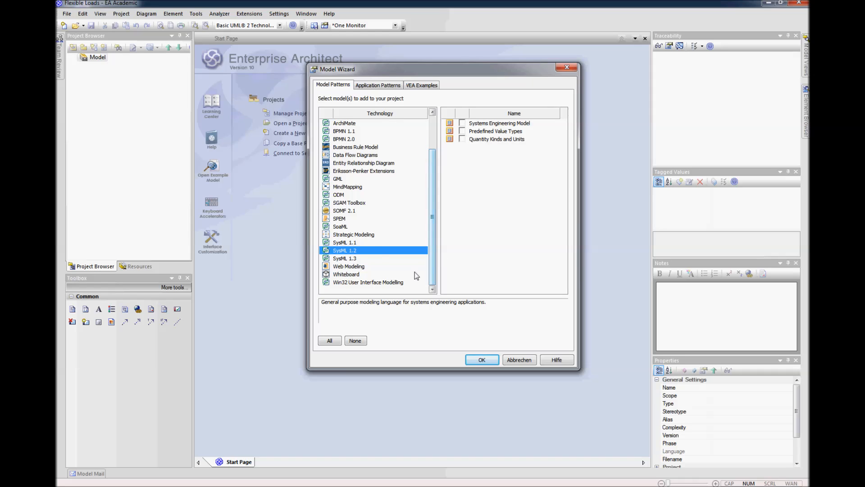
click(345, 203)
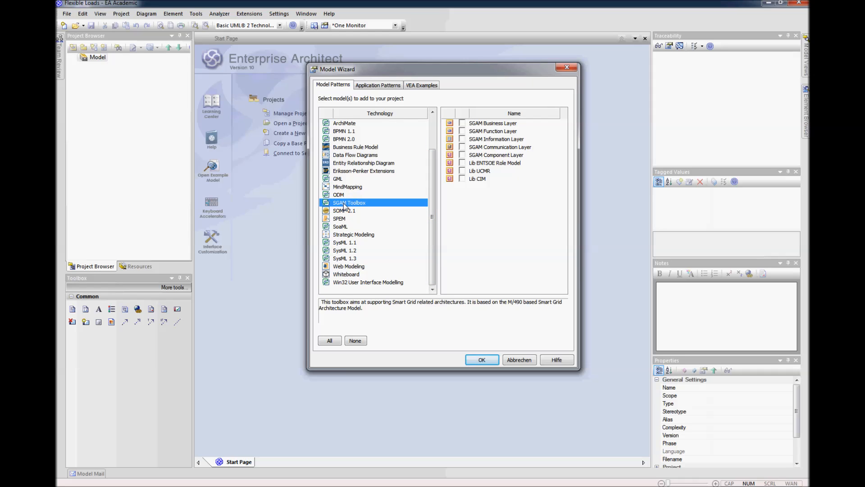
click(462, 123)
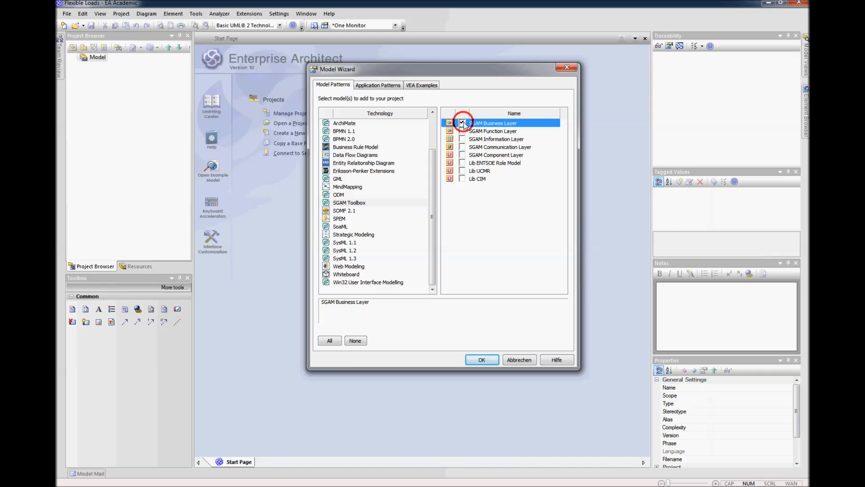
click(462, 132)
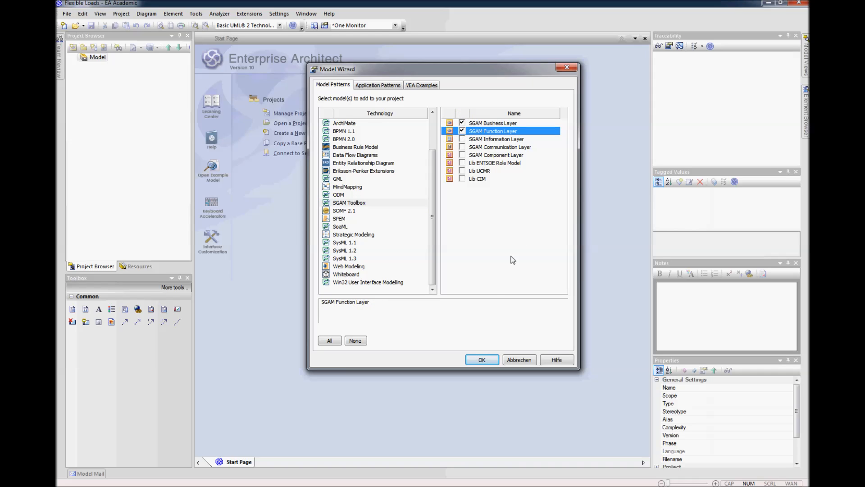
click(486, 360)
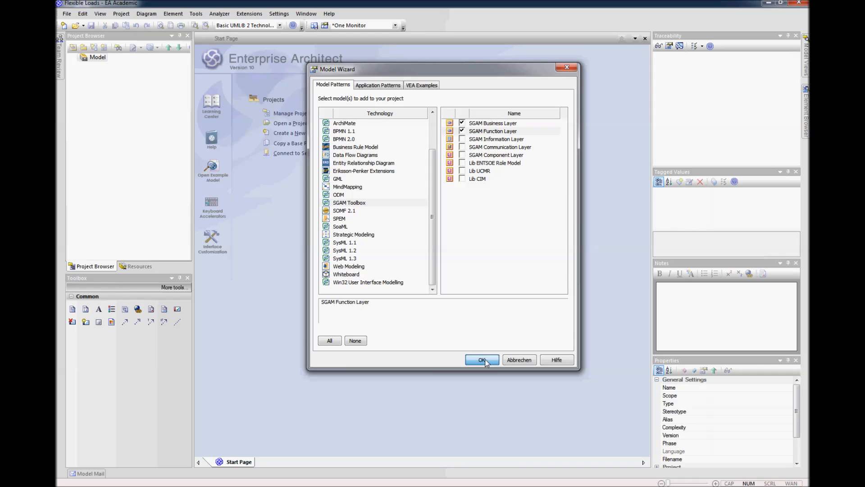
Step: Add a second root node named Tools to the project
right_click(92, 58)
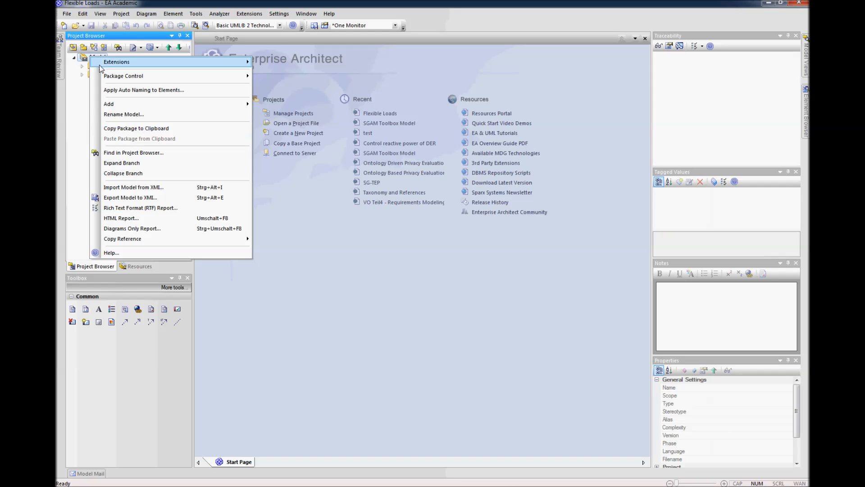
mouse_move(138, 108)
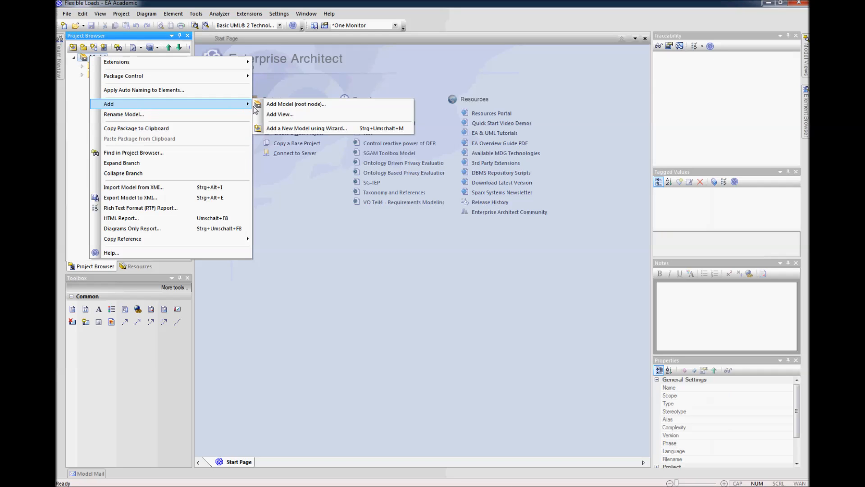
click(269, 107)
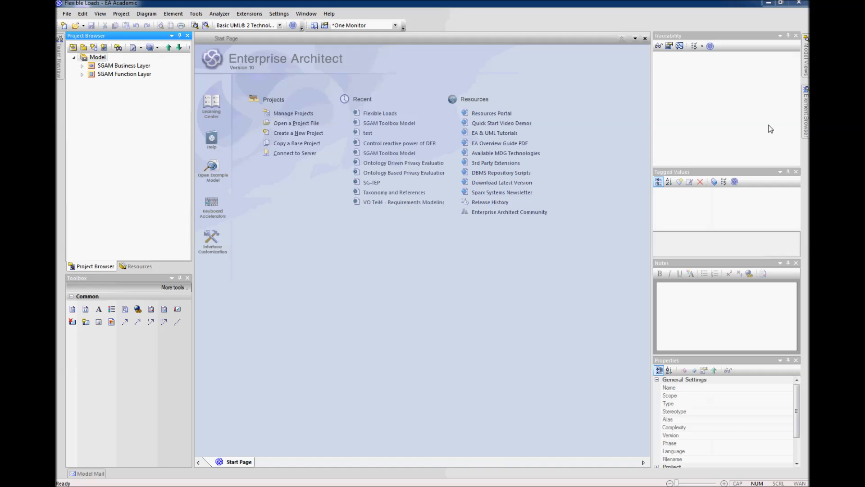
drag(809, 225, 497, 260)
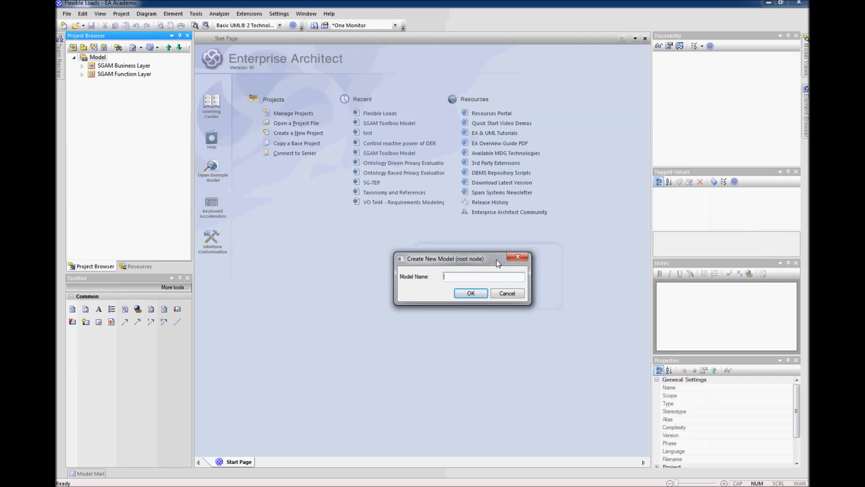
text(Tools)
click(471, 293)
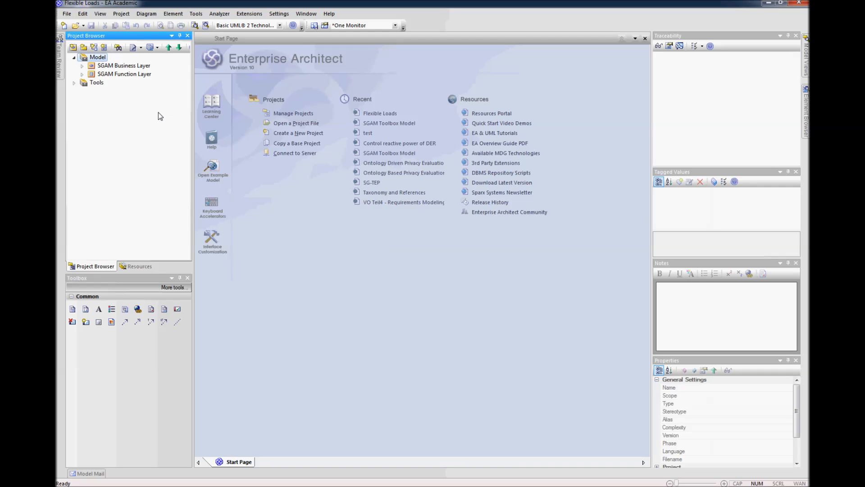
Step: Create a view named Project Template Package with the Simple icon style under the Tools root node and expand Tools
click(85, 84)
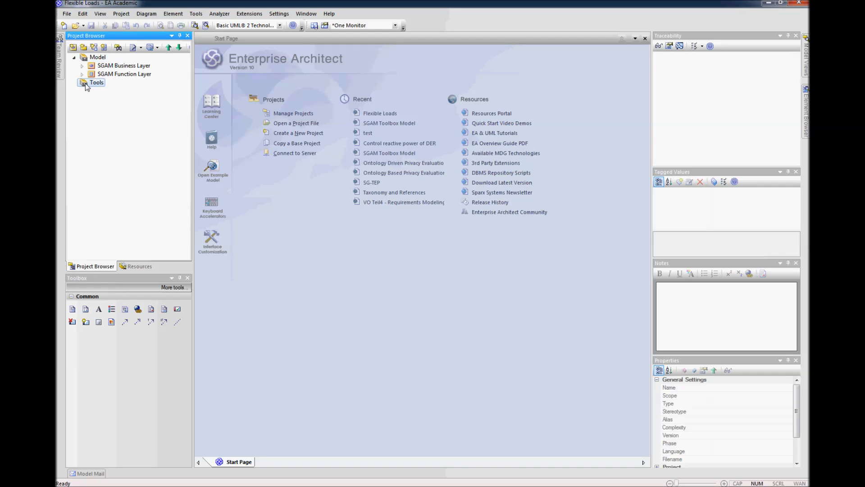
click(83, 46)
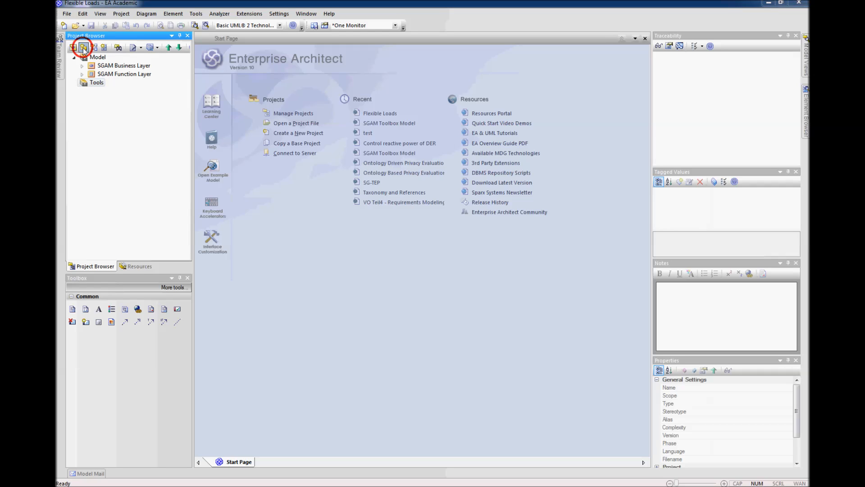
click(396, 235)
click(405, 209)
text(Project Template Package)
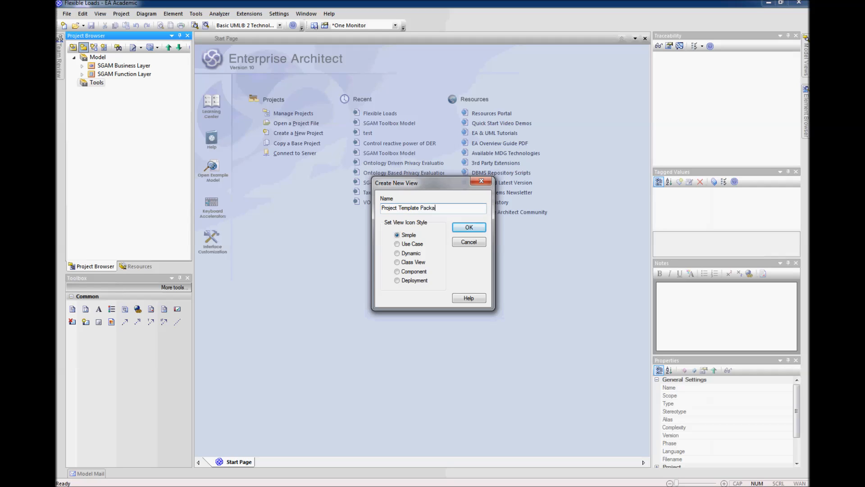
click(469, 228)
click(74, 82)
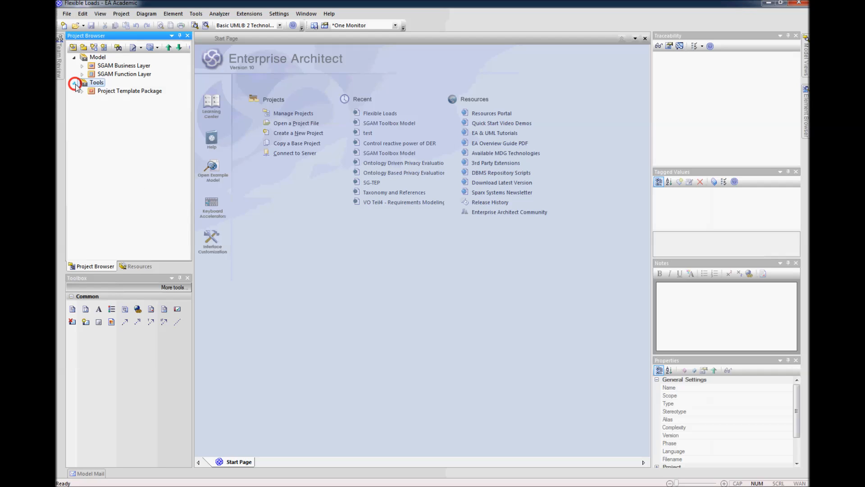
Step: Create a view named Sandbox with the Simple icon style under Tools
click(83, 49)
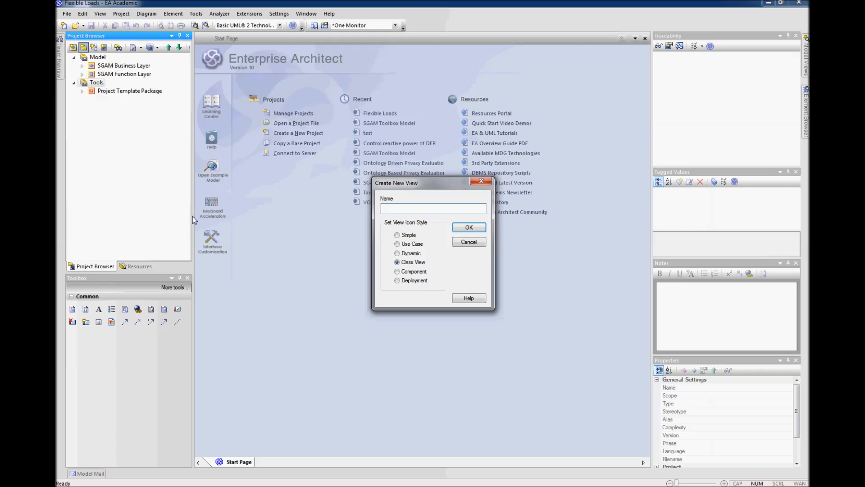
text(Sandbox)
click(403, 235)
click(469, 227)
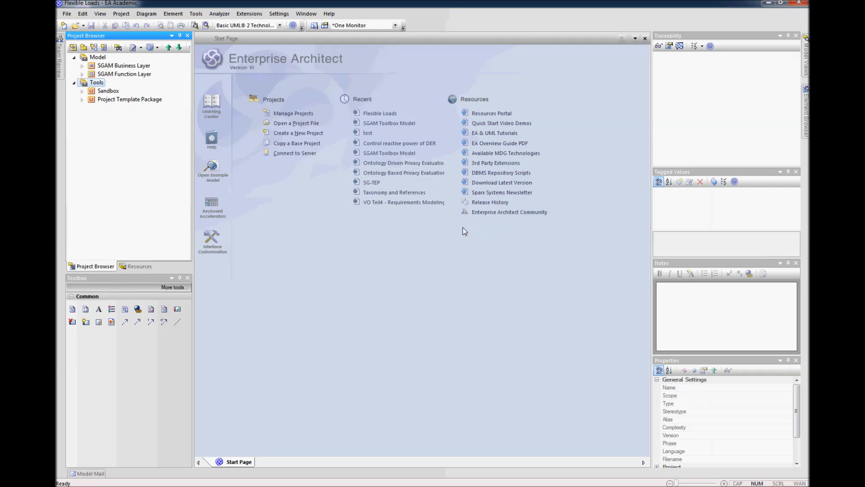
Step: Create a view named Documentation with the Simple icon style under Tools
click(73, 47)
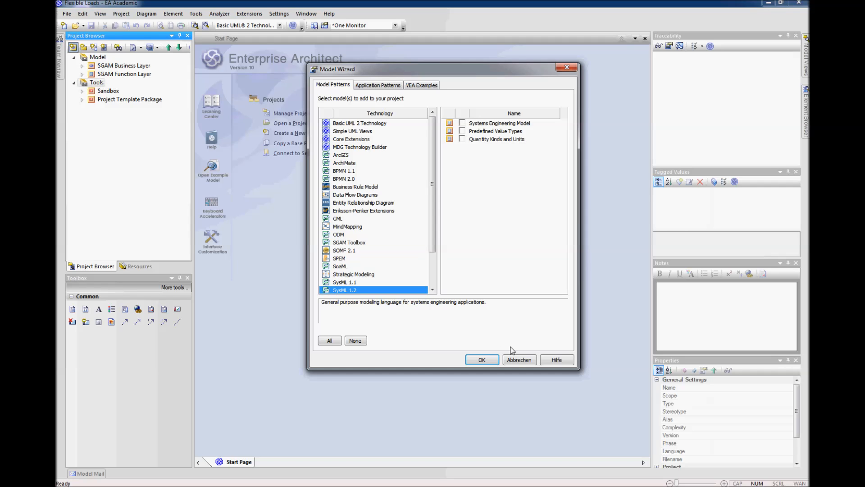
click(515, 357)
click(83, 47)
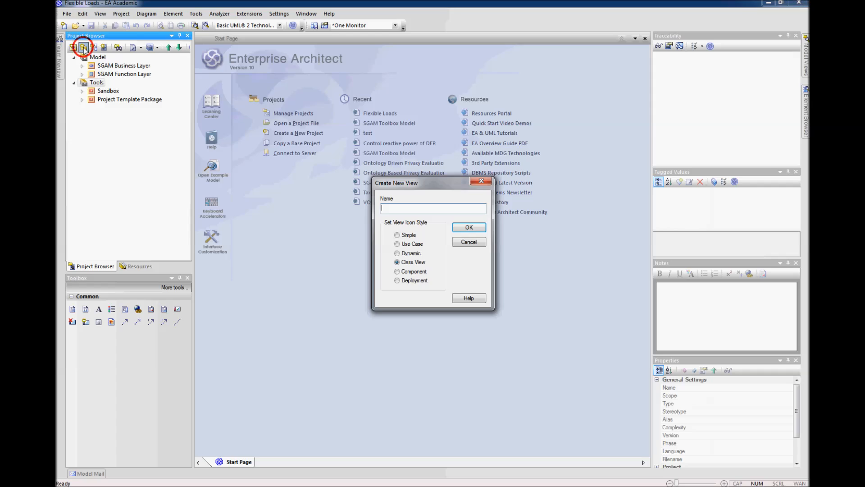
text(Documentation)
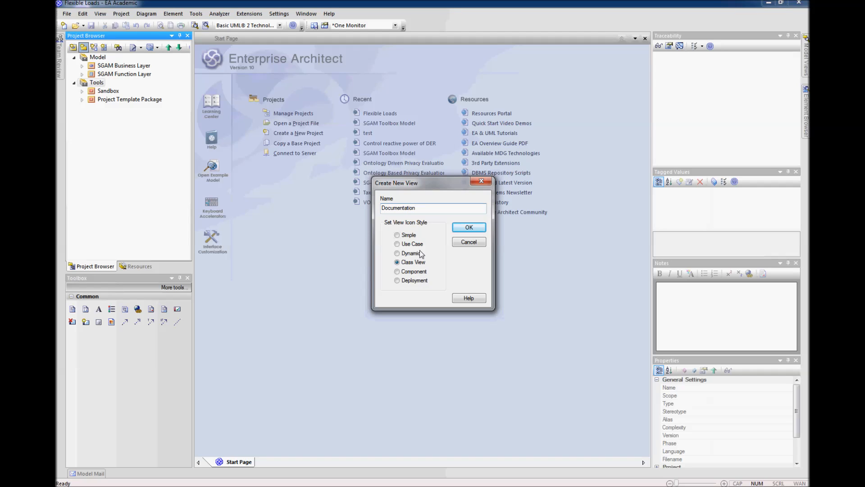
click(410, 235)
click(469, 227)
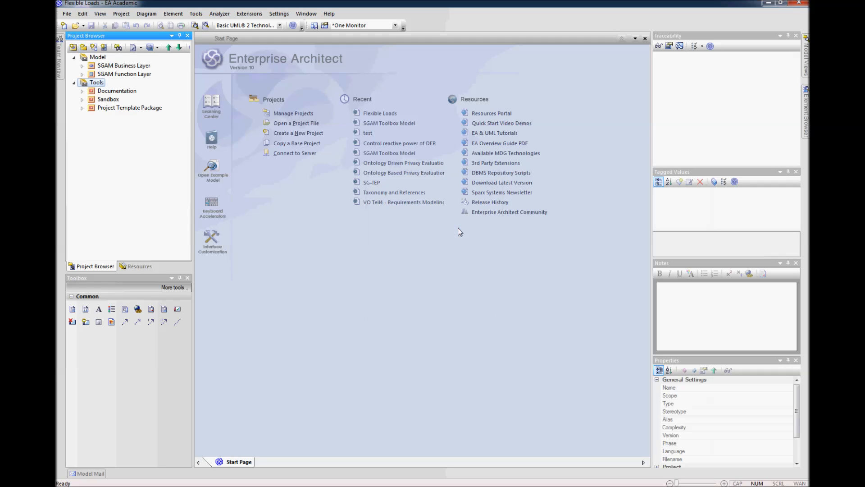
Step: Create an SGAM Function Layer diagram from the SGAM Toolbox in the Project Template Package view, keeping the suggested name
click(94, 109)
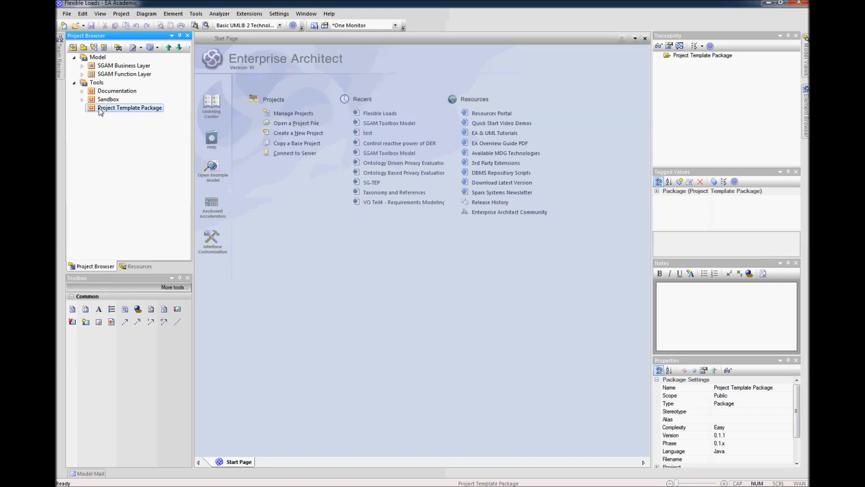
click(94, 48)
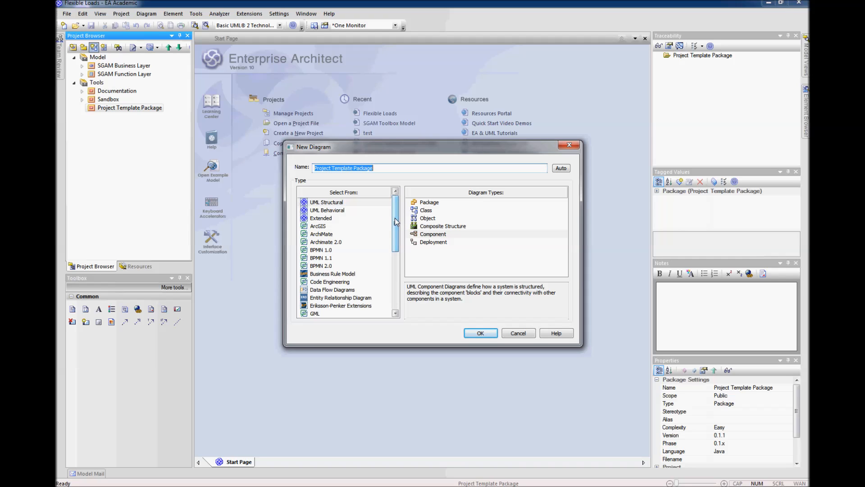
drag(396, 228, 392, 282)
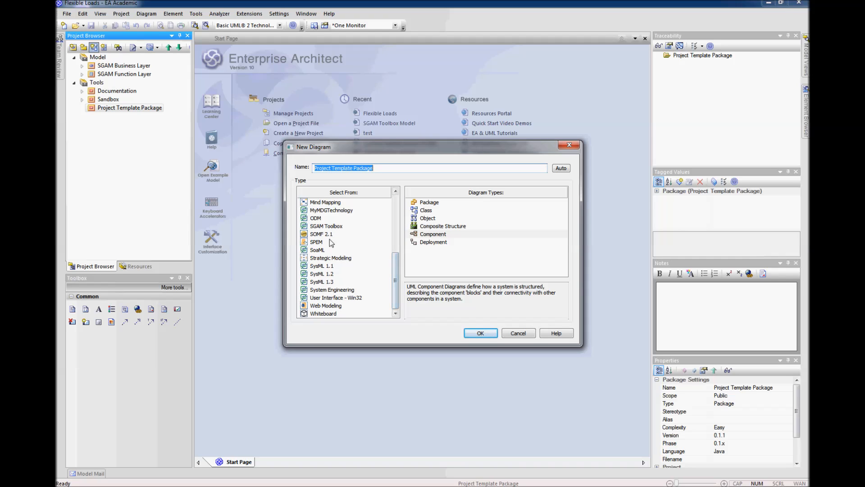
click(329, 226)
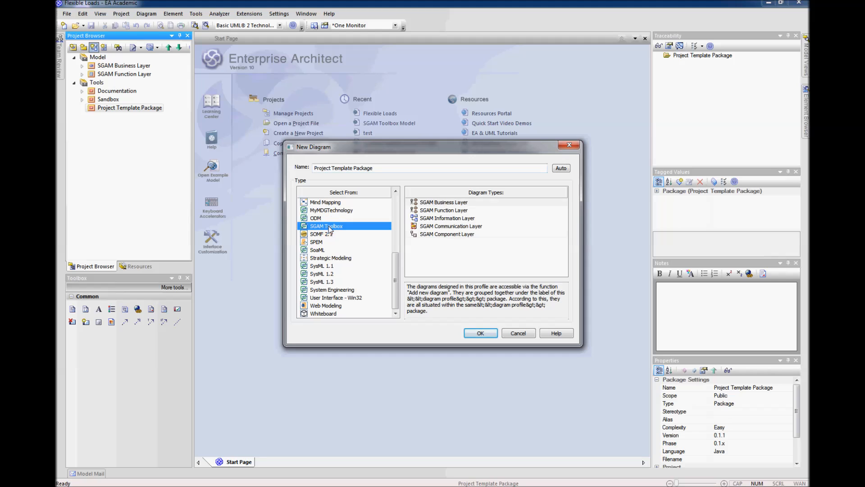
click(453, 211)
click(481, 333)
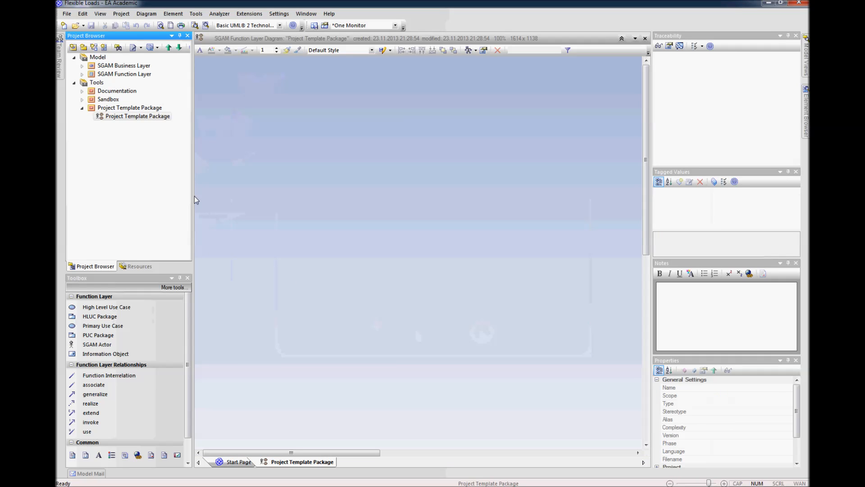
Step: Place a Primary Use Case with its default name on the diagram and enlarge it to about 126 by 84
click(100, 327)
click(301, 171)
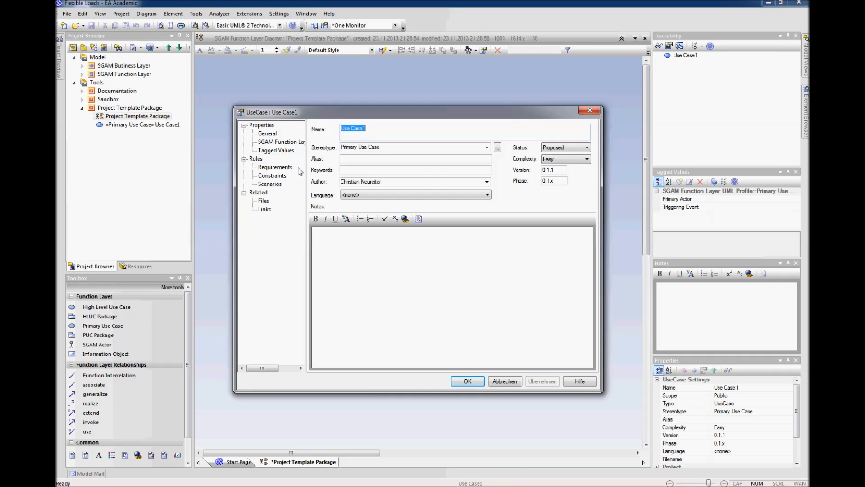
click(469, 382)
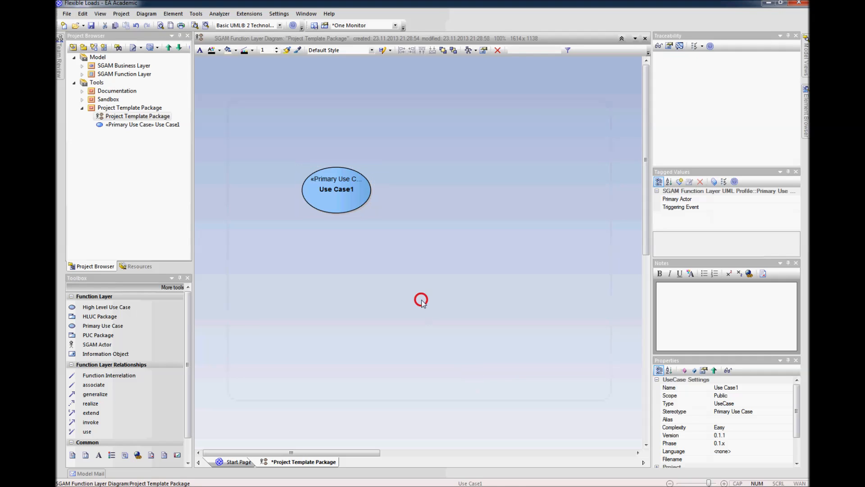
drag(373, 215, 386, 223)
click(388, 243)
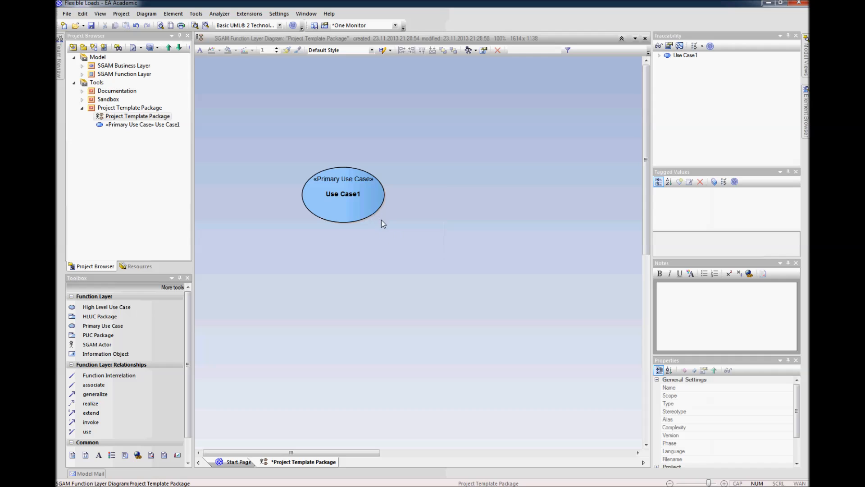
Step: Switch the primary use case element to rectangle notation
click(372, 205)
right_click(373, 207)
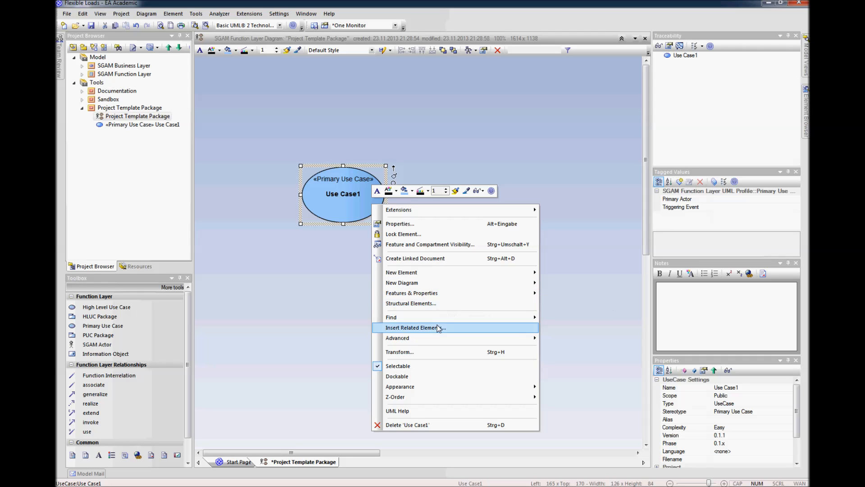
mouse_move(440, 338)
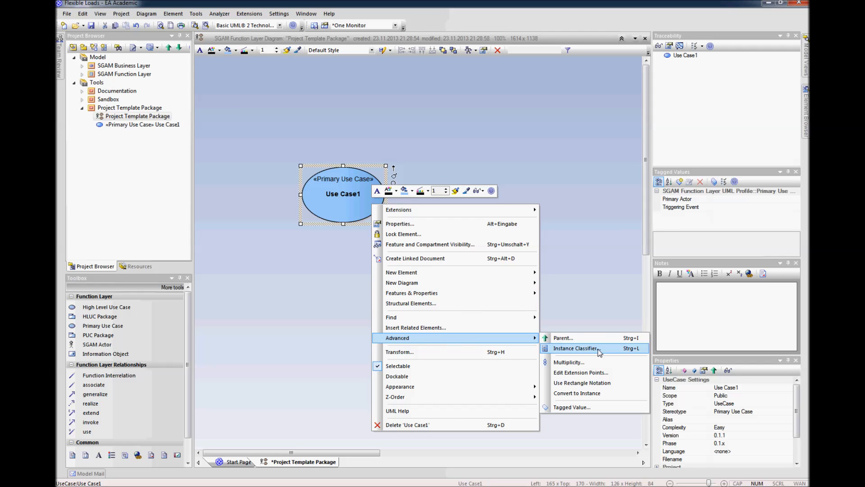
click(595, 382)
click(358, 199)
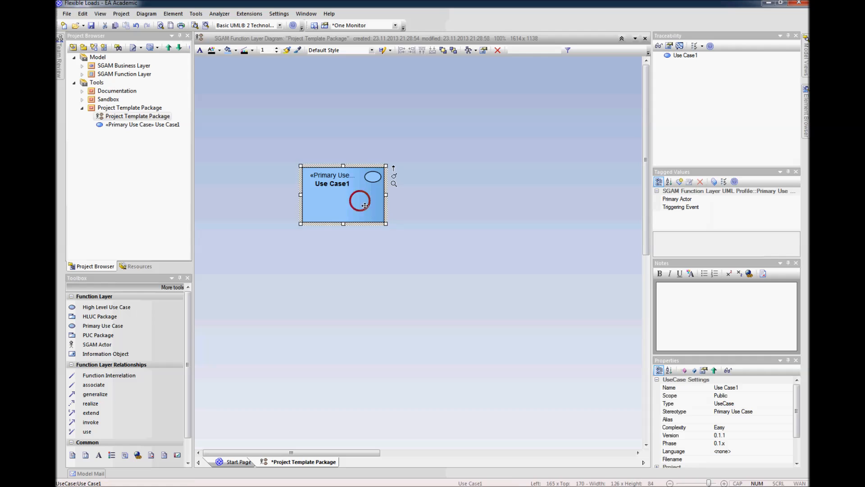
Step: Shrink the rectangular use case, move it slightly up and to the left on the diagram, and save the diagram
drag(385, 223, 347, 172)
click(388, 229)
click(350, 217)
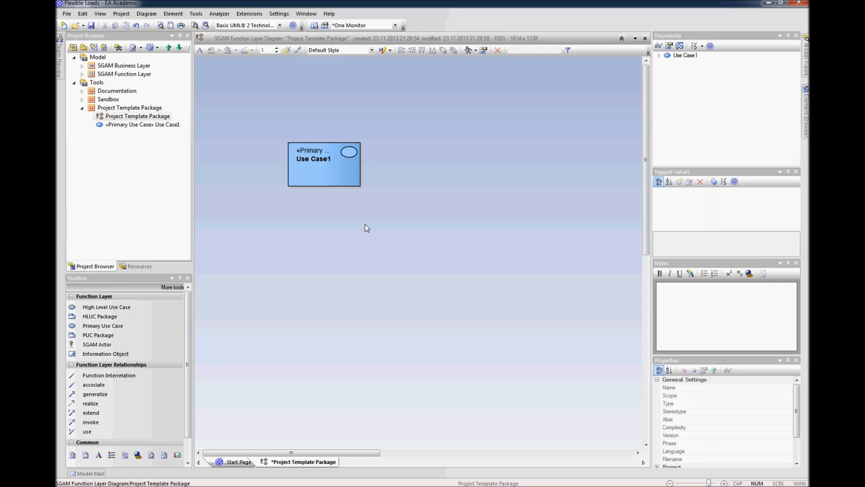
key(ctrl+s)
Step: Assign the Project Template Package view under Tools as the project's template package in the project settings
click(281, 15)
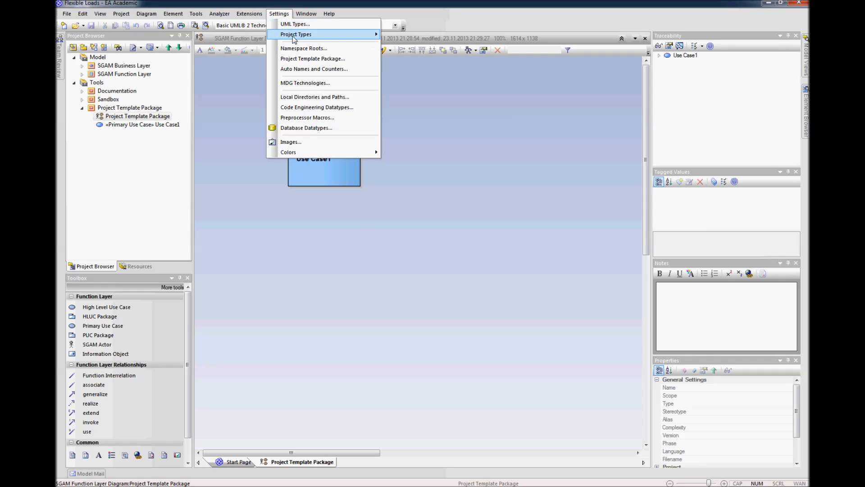
click(307, 59)
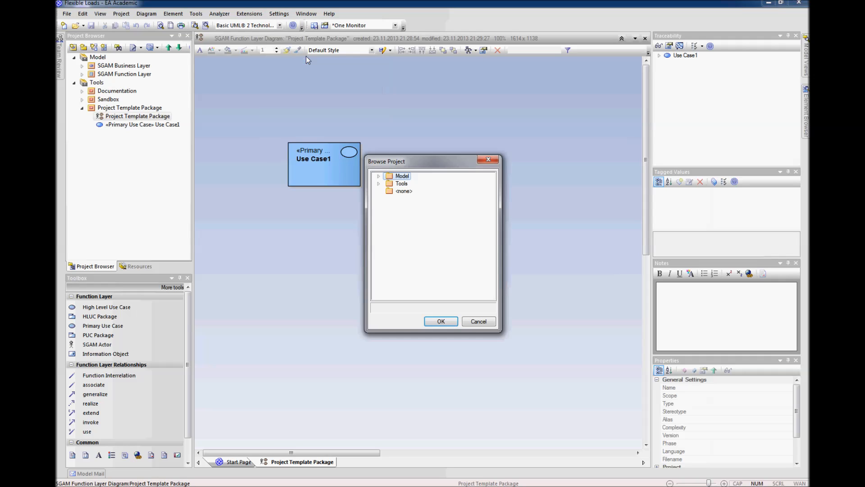
click(378, 183)
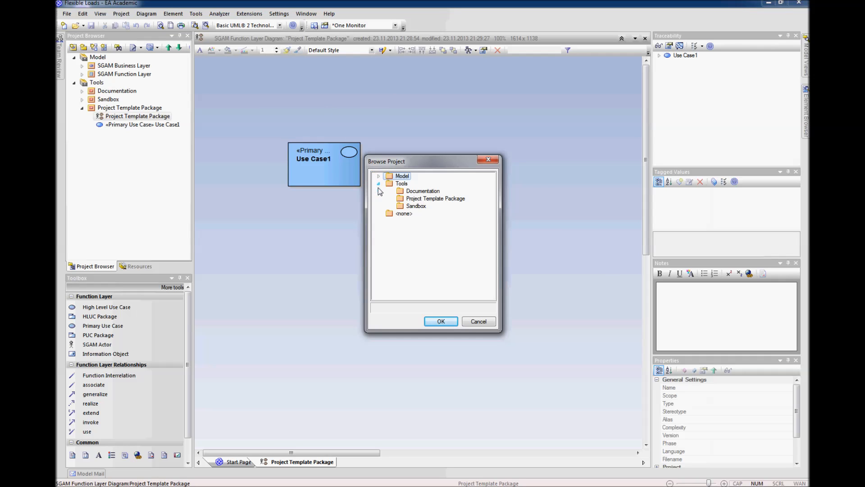
click(434, 198)
click(441, 322)
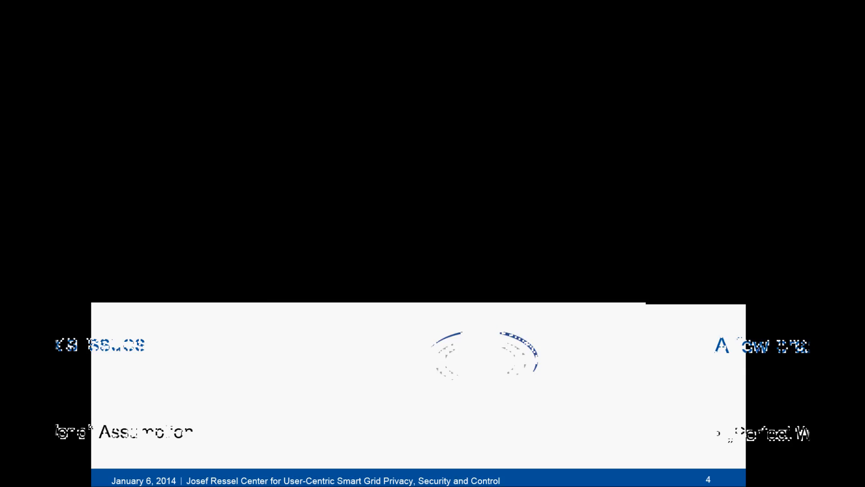
key(Right)
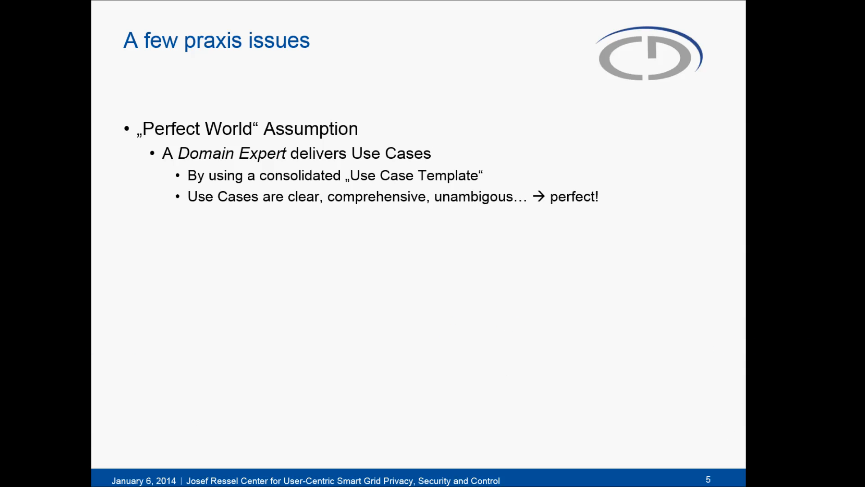
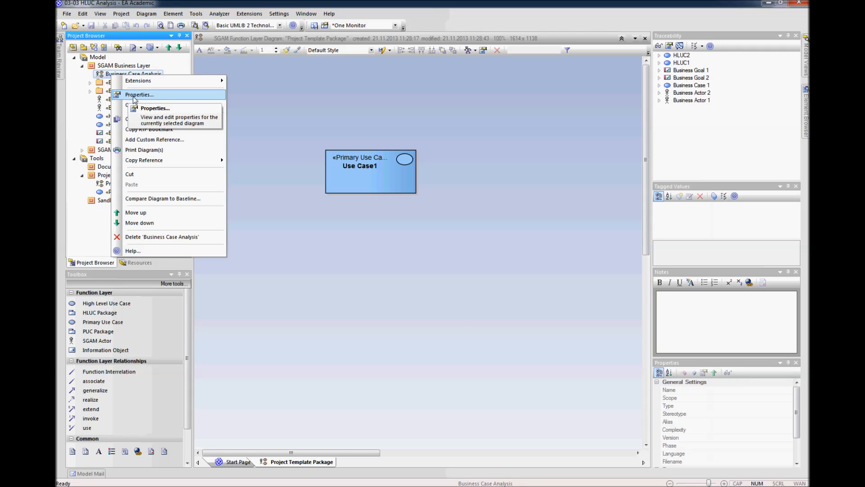
Step: Open the Business Case Analysis diagram and delete all sample business cases, actors, high level use cases and goals from the SGAM Business Layer
click(131, 104)
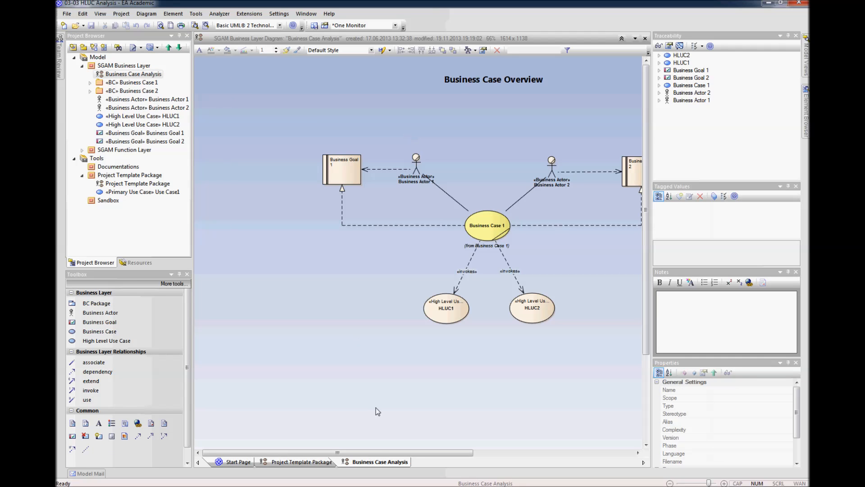
drag(381, 452, 430, 452)
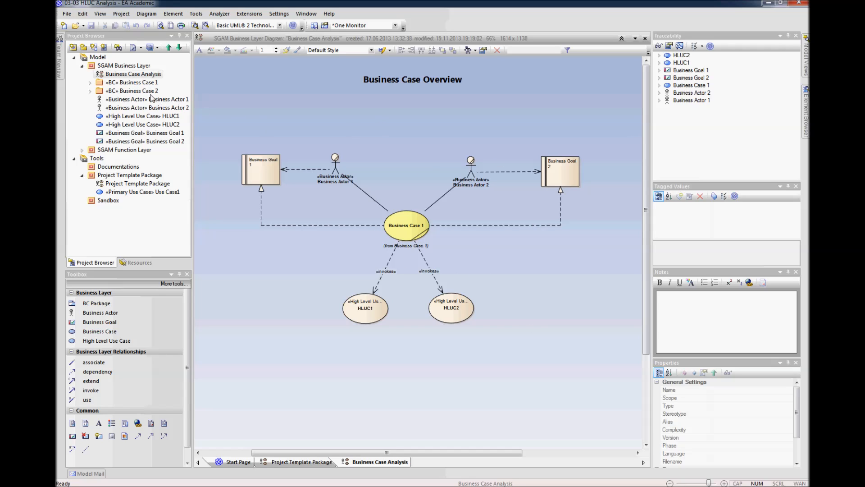
click(133, 83)
shift+click(129, 141)
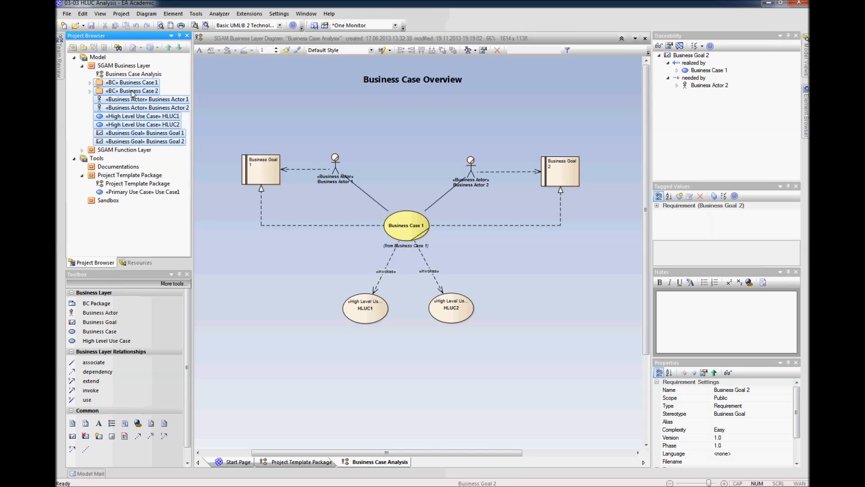
right_click(125, 142)
click(144, 159)
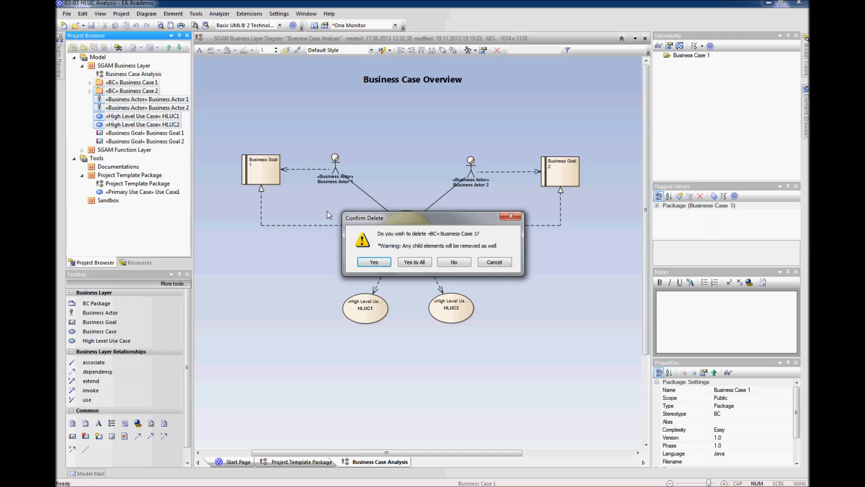
click(411, 265)
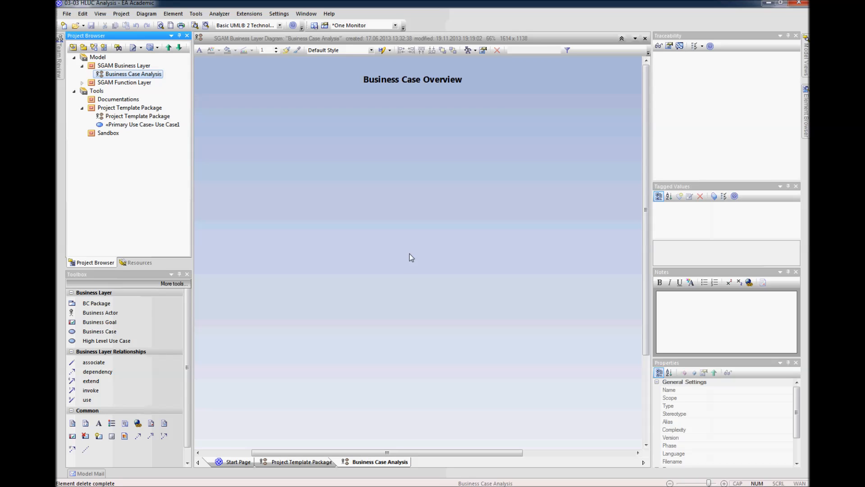
Step: Add a business actor named DSO to the upper left area of the diagram and check its tagged values
click(101, 316)
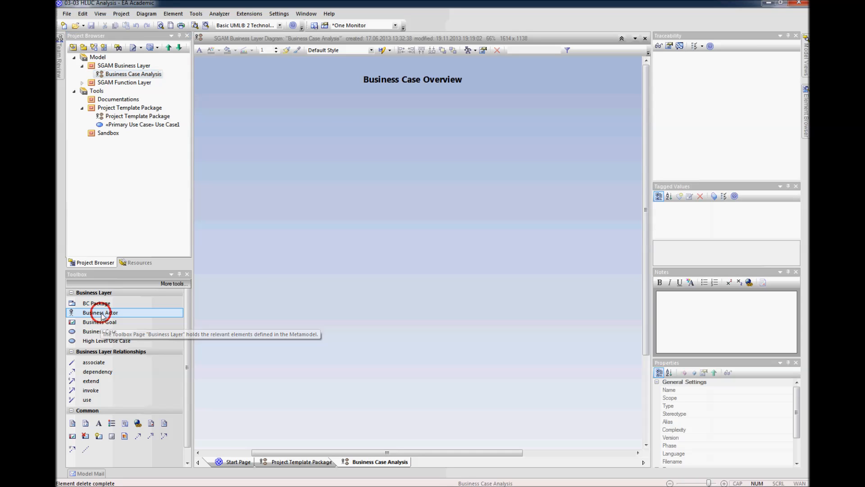
click(260, 127)
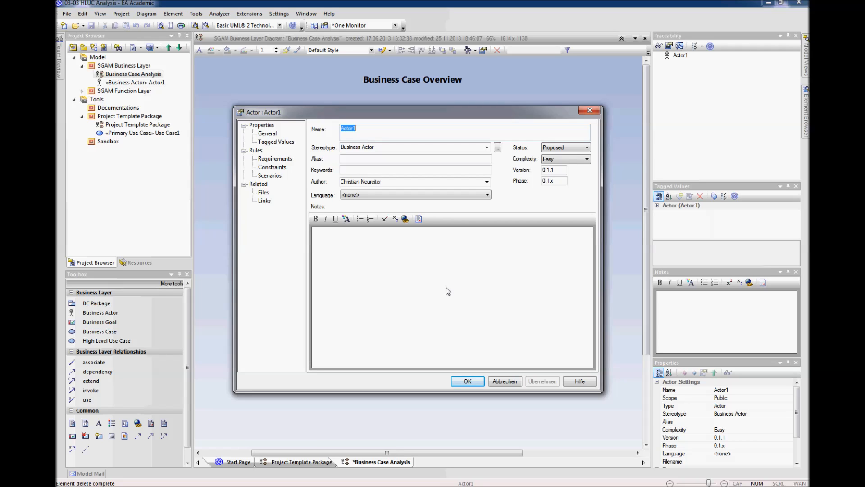
text(DSO)
click(351, 248)
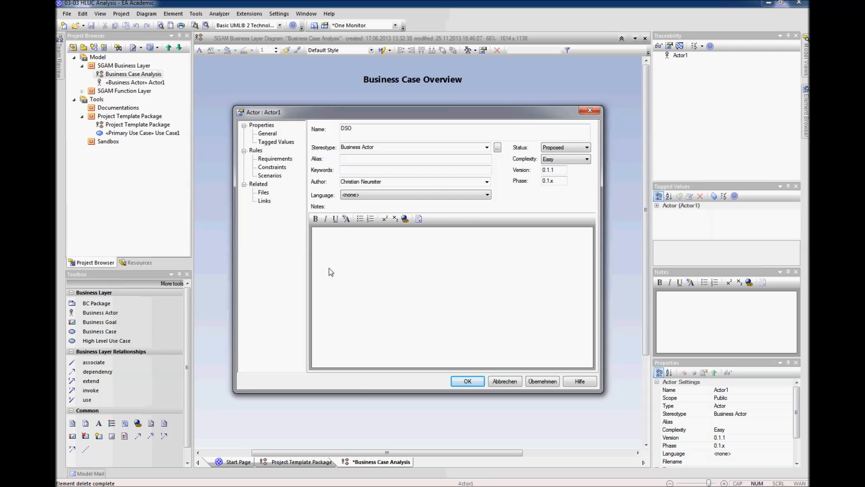
click(277, 142)
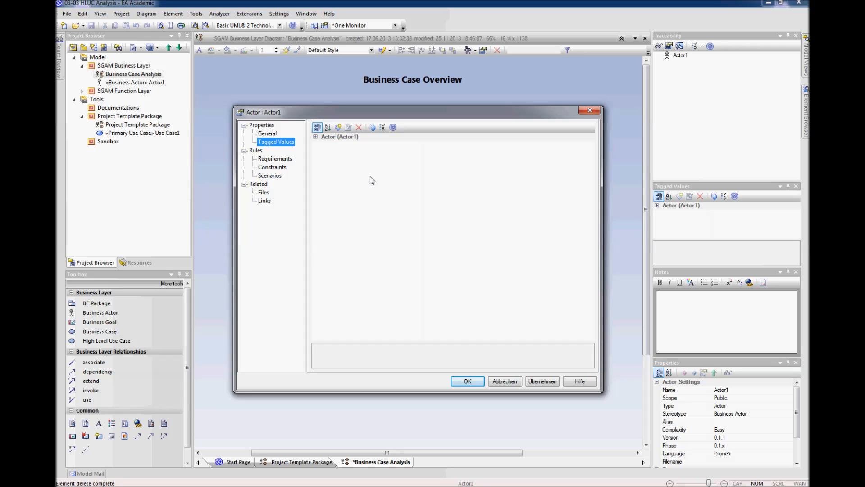
drag(511, 114, 516, 109)
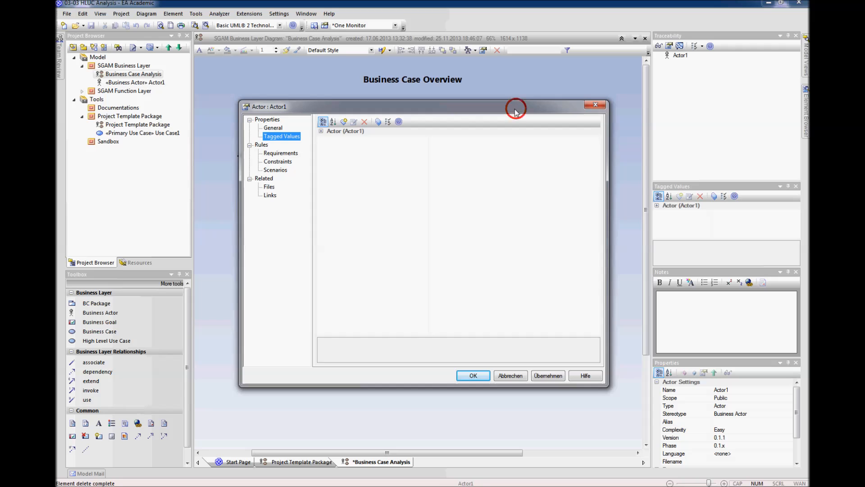
drag(517, 109, 508, 111)
click(465, 375)
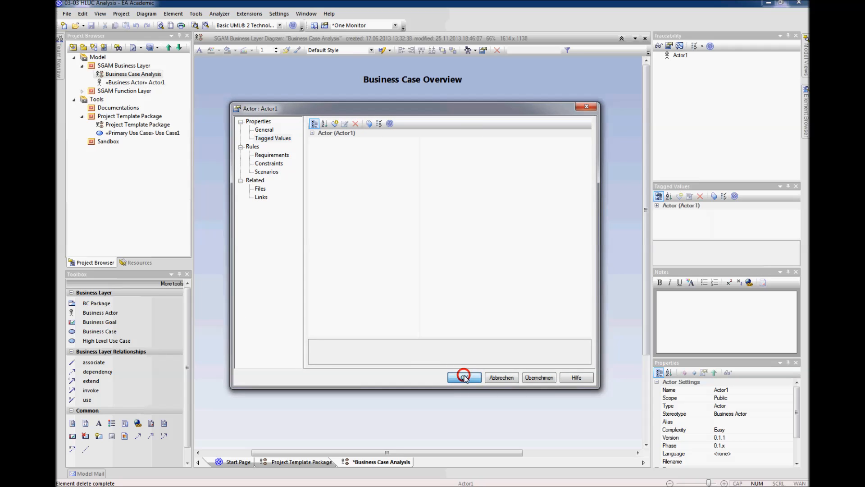
Step: Move the DSO actor a little to the right on the diagram
click(388, 307)
drag(255, 146, 299, 144)
click(320, 207)
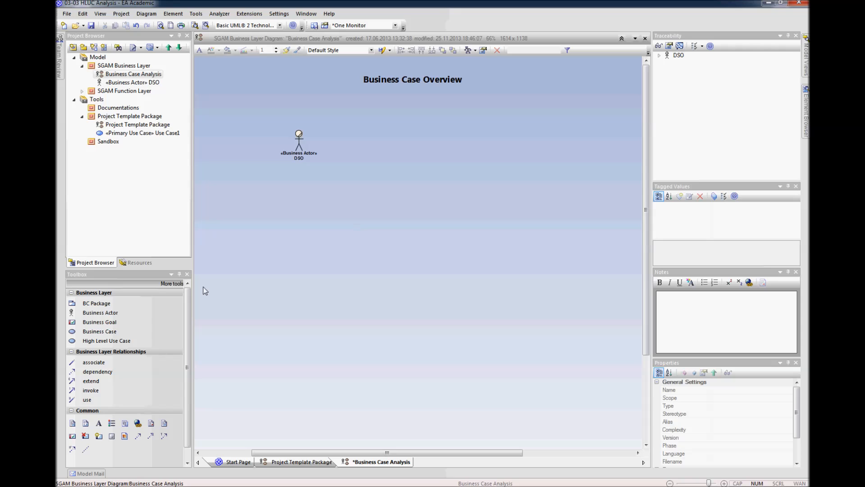
Step: Add a second business actor named Facility Operator on the right half of the diagram
click(113, 312)
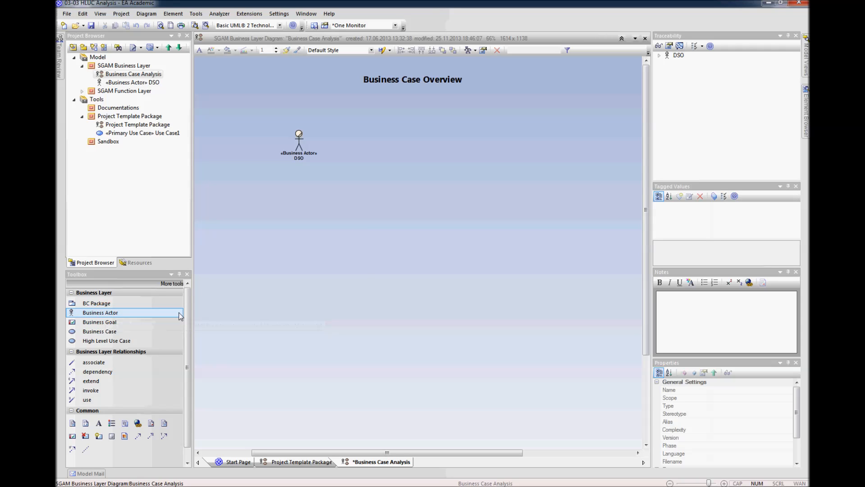
click(475, 141)
text(FAci)
key(BackSpace)
key(BackSpace)
key(BackSpace)
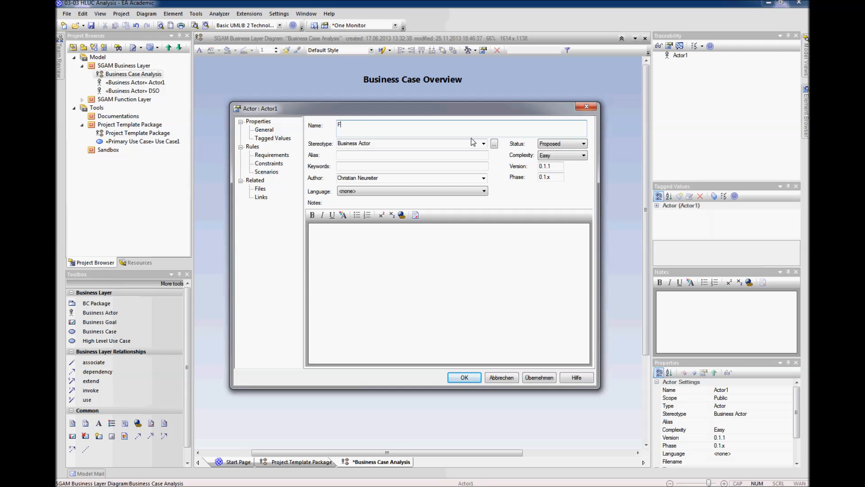
text(acility Operator)
key(Return)
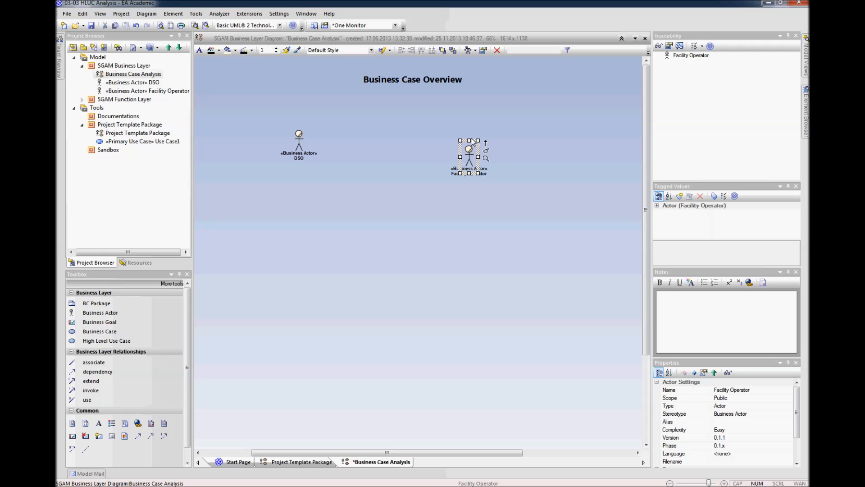
Step: Move Facility Operator farther right and up, level with the other actor, and shift DSO slightly right and down
drag(470, 151, 500, 142)
click(499, 196)
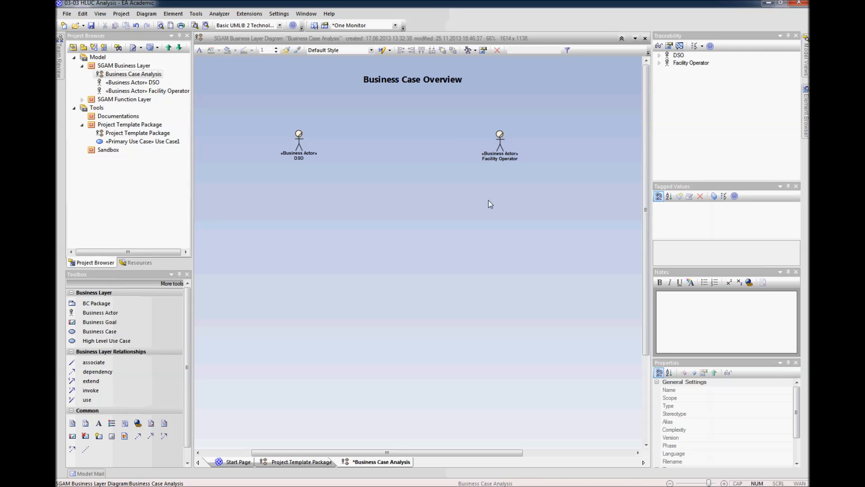
drag(302, 146, 320, 150)
click(367, 193)
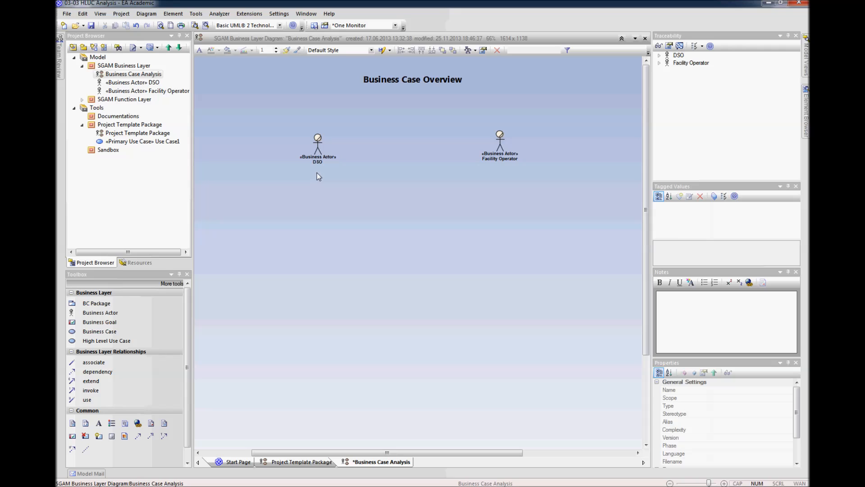
Step: Add a business goal named Delay Distribution System Upgrade to the left of the DSO actor
click(99, 321)
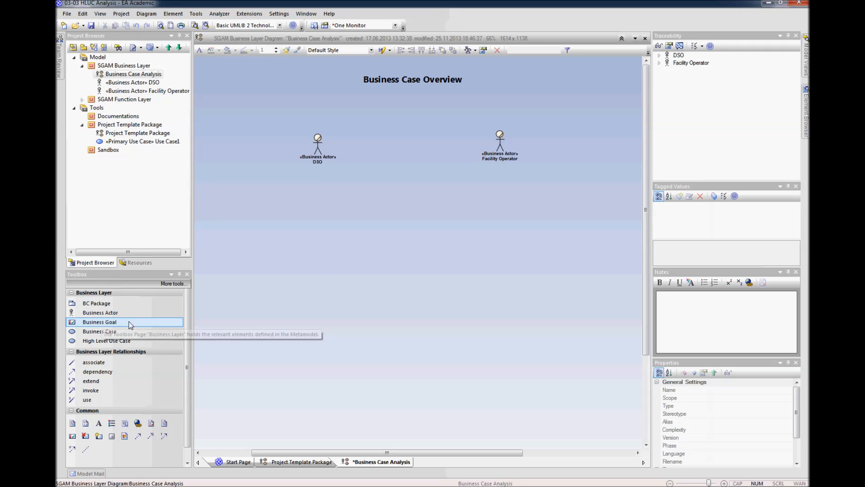
click(236, 135)
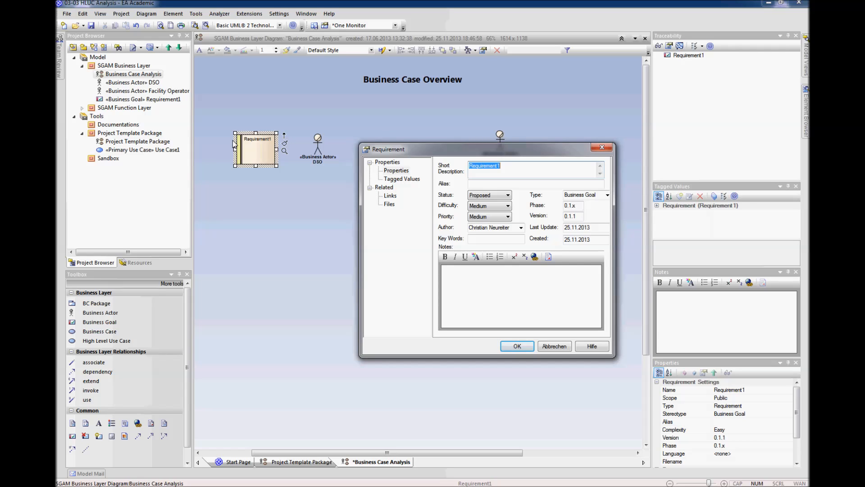
text(Delay Distribution System Upgrad)
key(Return)
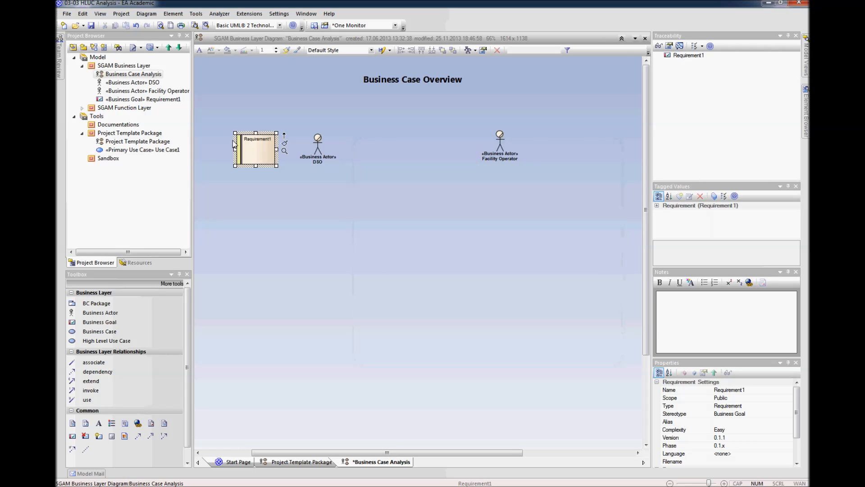
Step: Create a dependency from DSO to the Delay Distribution System Upgrade goal and move DSO farther right of the goal
click(320, 145)
drag(320, 146, 266, 149)
click(345, 144)
click(307, 151)
click(300, 181)
drag(345, 147, 350, 146)
click(356, 194)
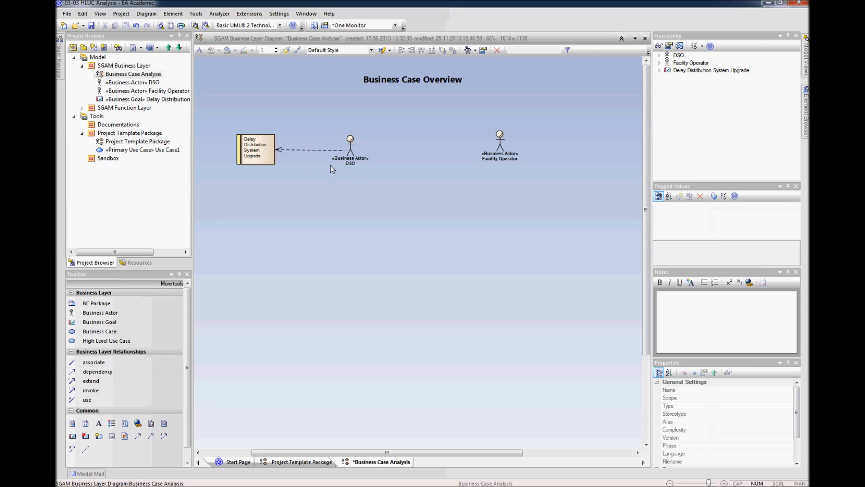
Step: Widen the Delay Distribution System Upgrade goal to the left and reduce its height so its name fits on two lines
click(255, 151)
drag(235, 150, 220, 148)
click(255, 182)
click(253, 158)
drag(249, 165, 258, 155)
click(293, 198)
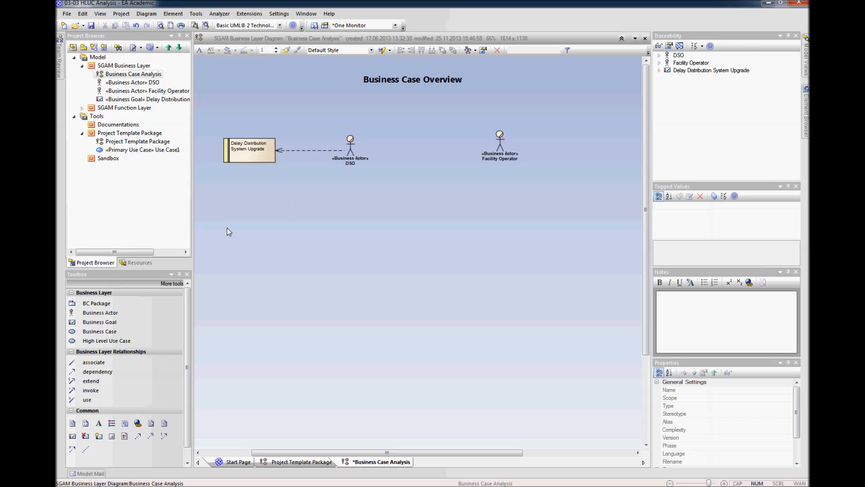
Step: Add a business case named Utilize Flexible Load below the DSO actor and its goal
click(104, 334)
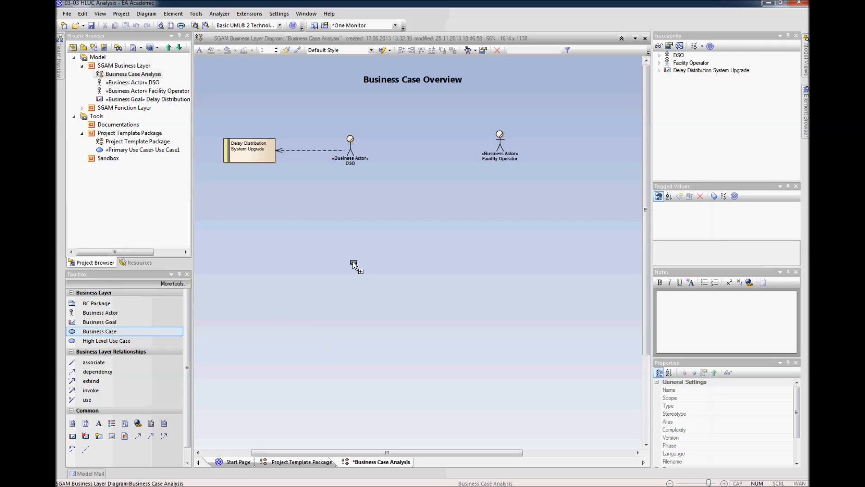
click(302, 203)
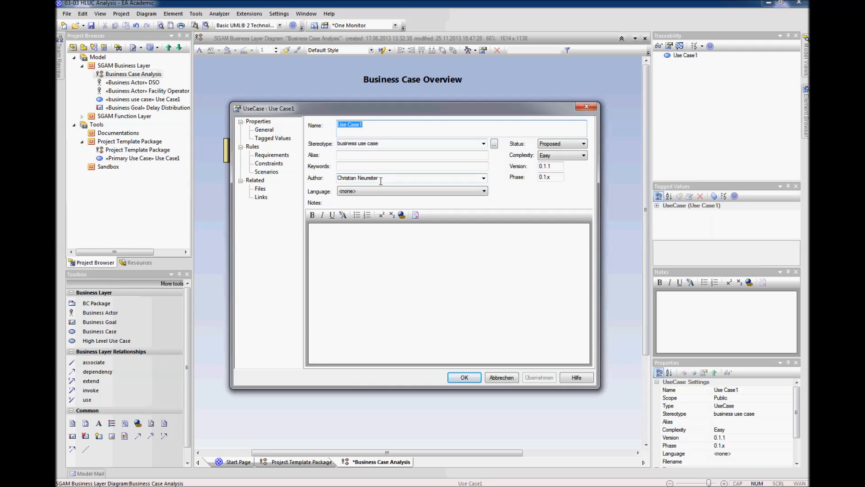
drag(370, 113, 380, 136)
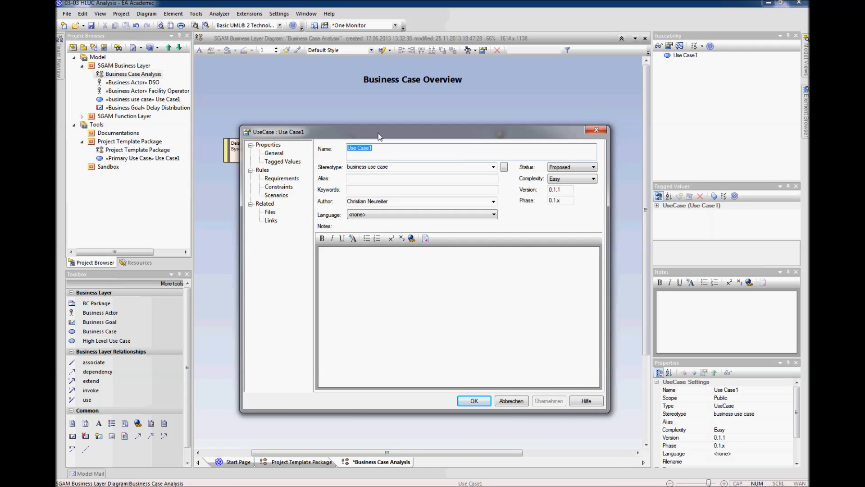
text(Uti)
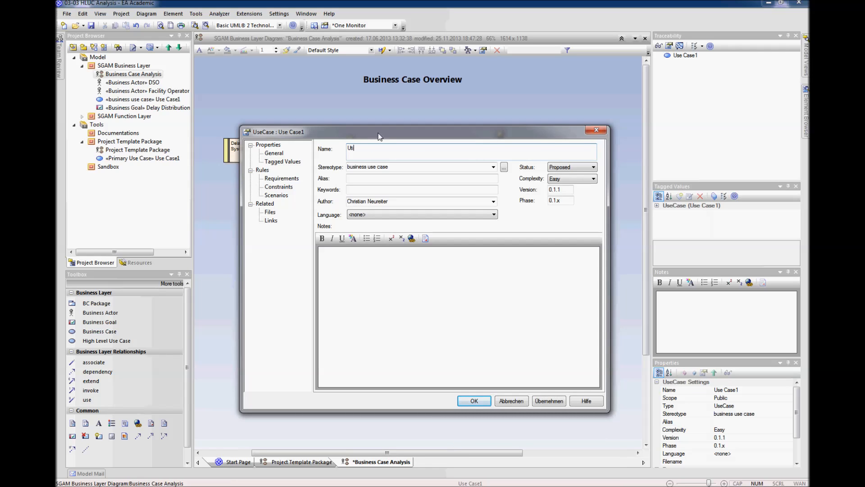
text(lize Flexible Load)
key(Return)
Step: Move the Utilize Flexible Load business case slightly left and up, centering it below the goal and DSO
drag(333, 210, 318, 209)
click(355, 197)
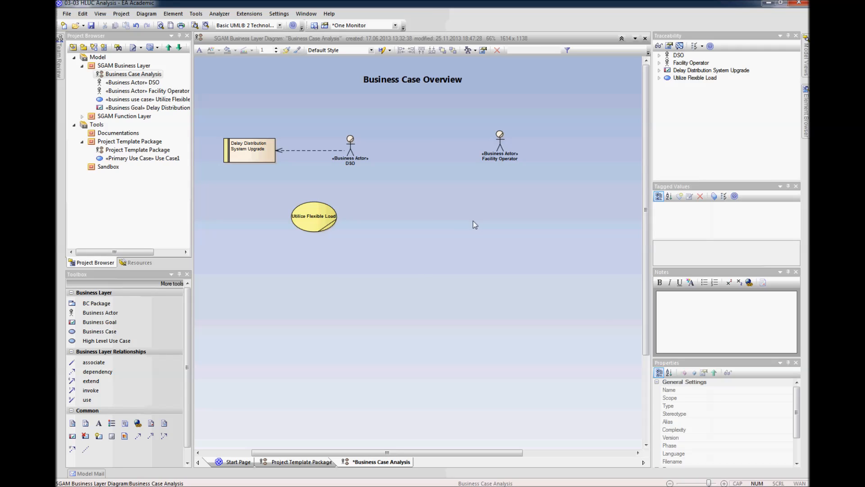
drag(324, 215, 319, 211)
click(393, 206)
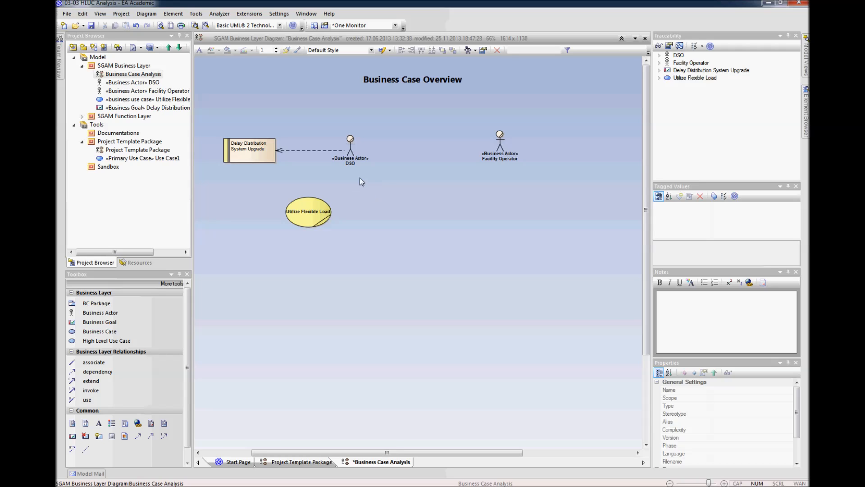
Step: Connect the DSO actor to the Utilize Flexible Load business case with an association
click(352, 157)
drag(367, 134, 318, 209)
click(332, 223)
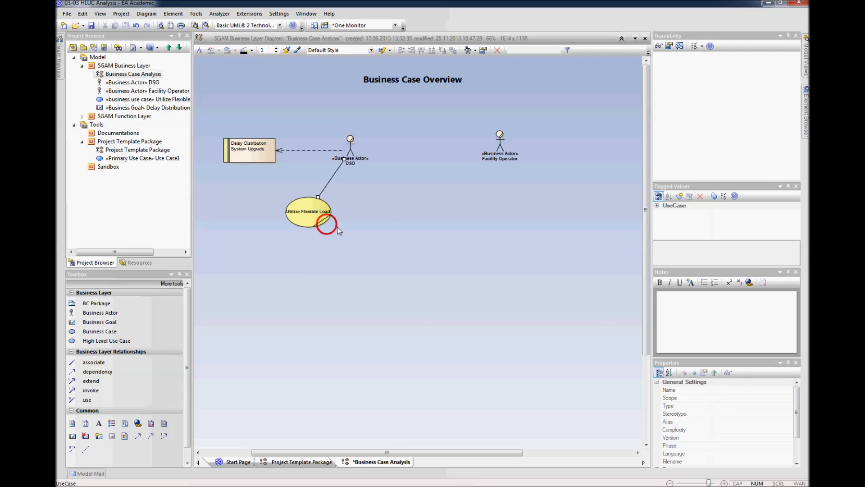
click(272, 180)
Step: Create a realization from Utilize Flexible Load to the Delay Distribution System Upgrade goal
click(309, 208)
drag(342, 196, 257, 158)
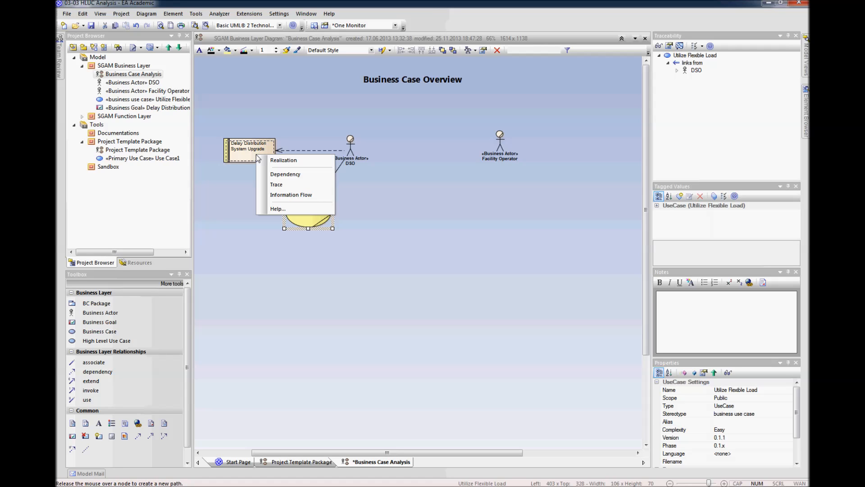
click(270, 174)
click(338, 234)
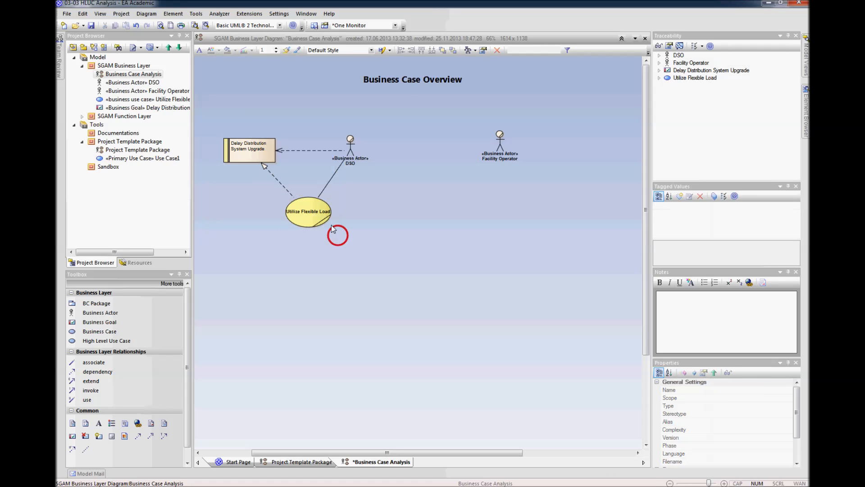
Step: Shift the realization connector slightly left and straighten the dependency line between DSO and the goal
click(311, 205)
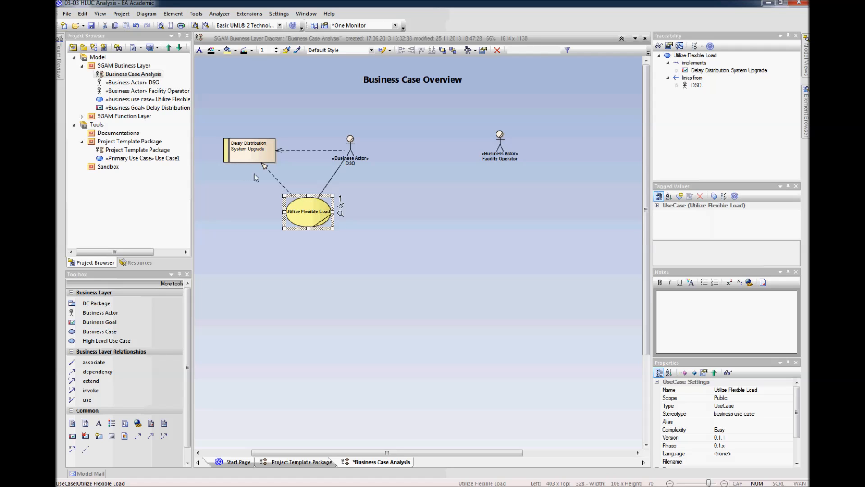
click(276, 176)
drag(278, 180, 275, 180)
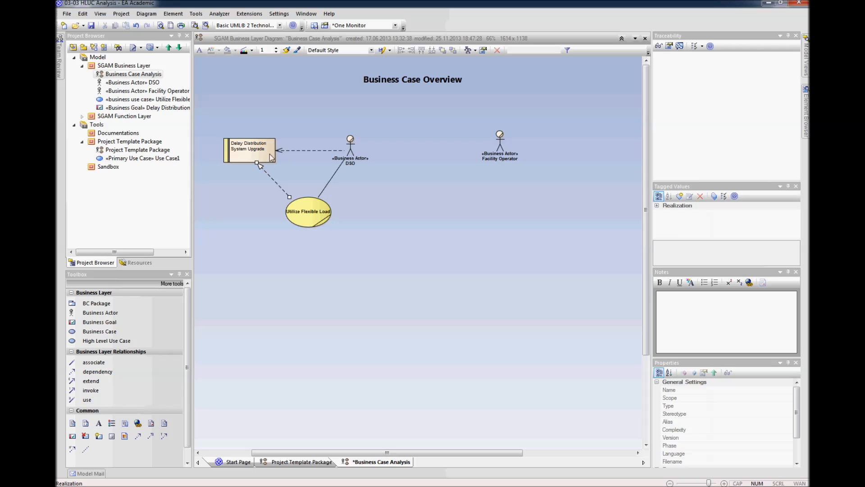
click(297, 150)
click(352, 214)
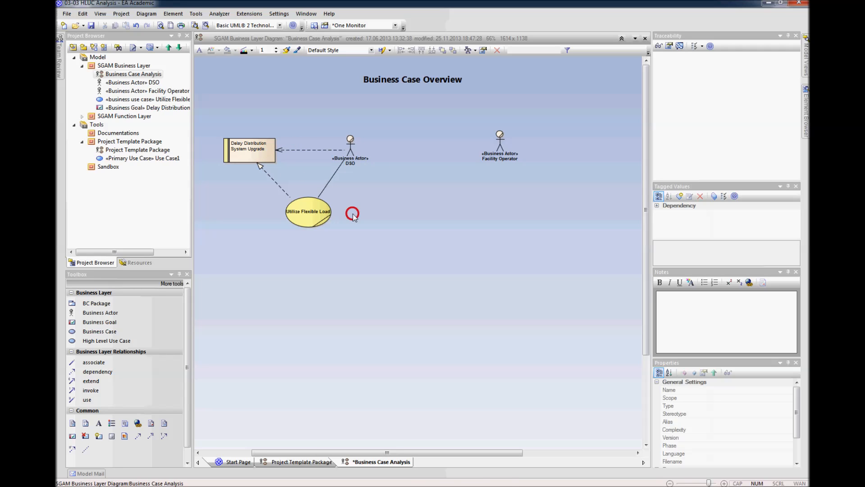
Step: Move the Facility Operator actor closer to the DSO actor and slightly down
click(488, 151)
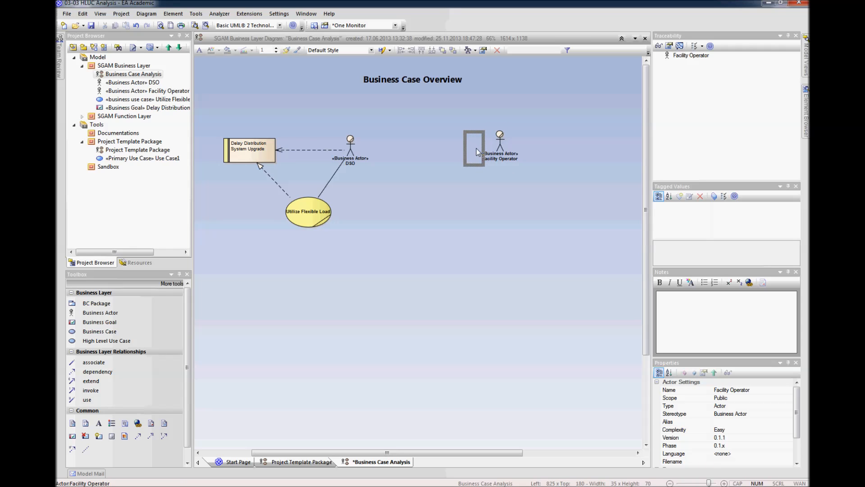
mouse_move(477, 148)
mouse_down()
mouse_move(449, 157)
mouse_move(464, 157)
mouse_up()
click(530, 159)
click(471, 187)
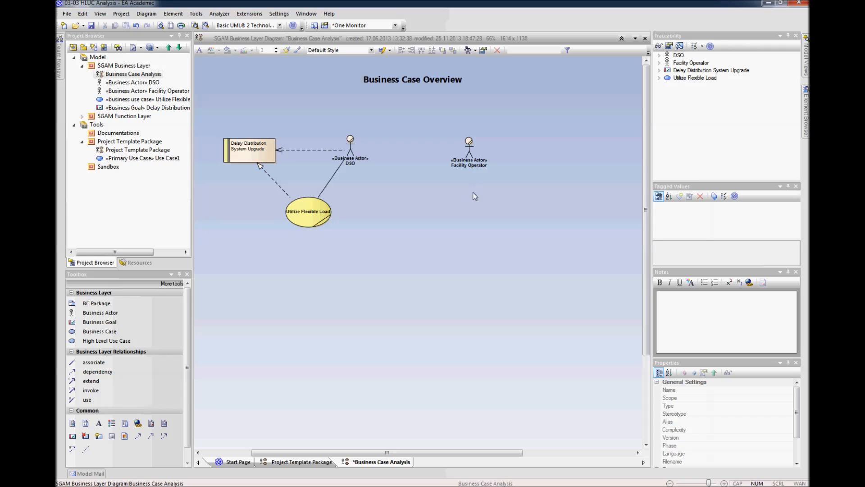
Step: Add a business goal named Optimize Energy Costs on the far side of Facility Operator and widen it so its name fits on one line
click(110, 321)
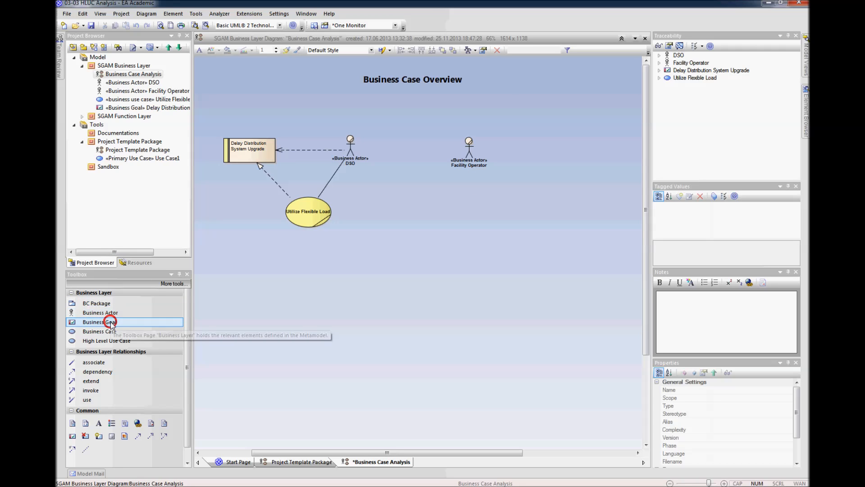
click(550, 148)
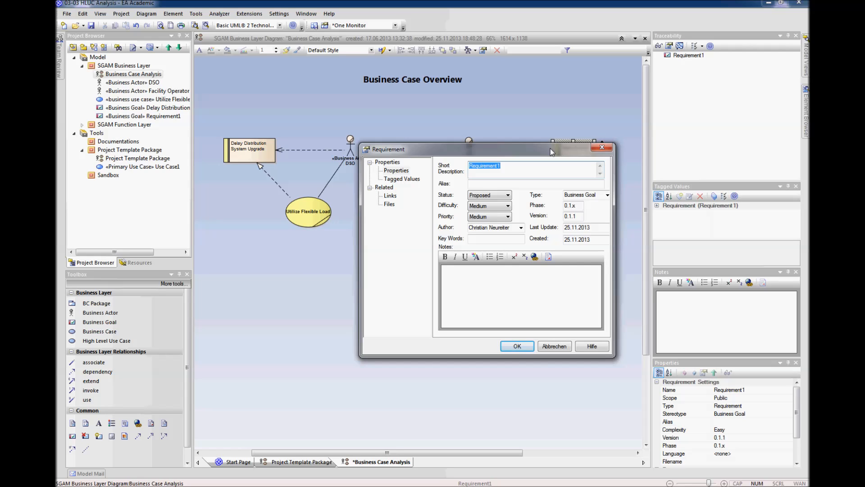
text(Optimize Energy Copsts)
key(BackSpace)
key(BackSpace)
key(BackSpace)
text(stssts)
key(Return)
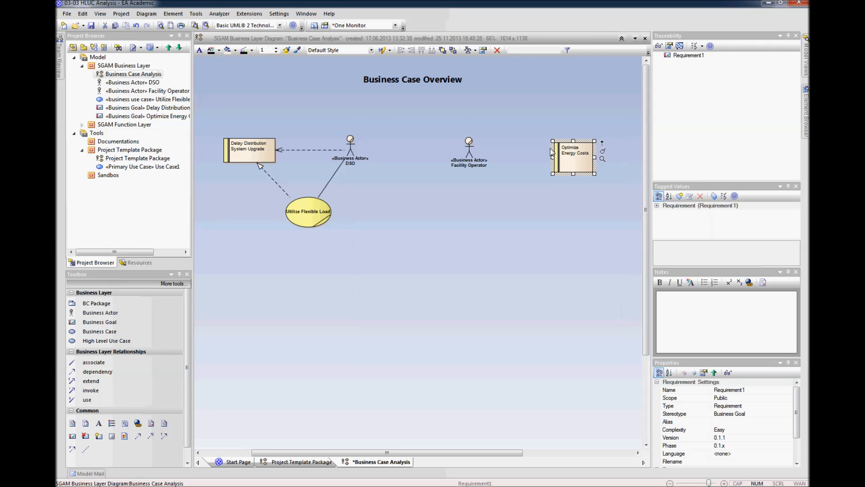
drag(553, 158, 532, 158)
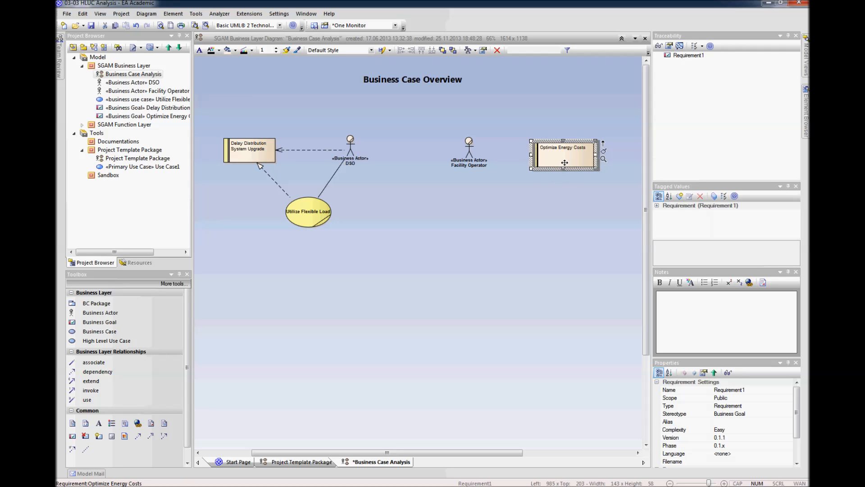
click(557, 188)
Step: Create a dependency from Facility Operator to the Optimize Energy Costs goal and nudge the goal slightly up
click(471, 149)
drag(488, 133, 558, 150)
click(561, 158)
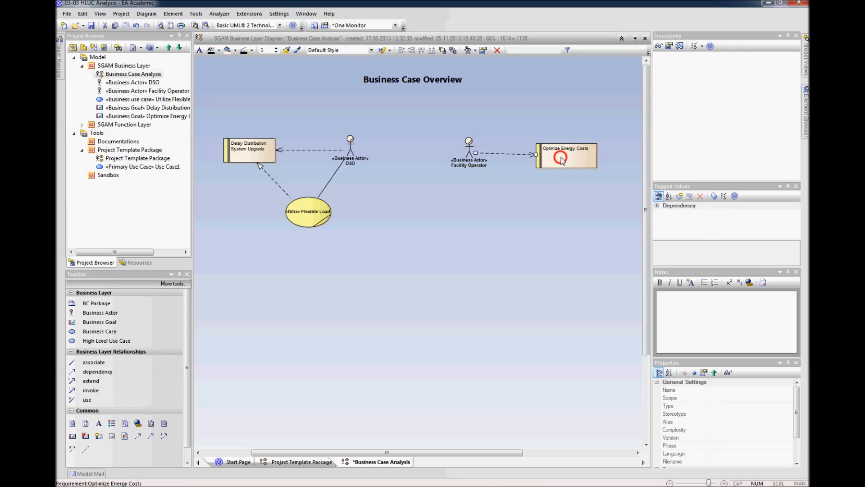
click(482, 158)
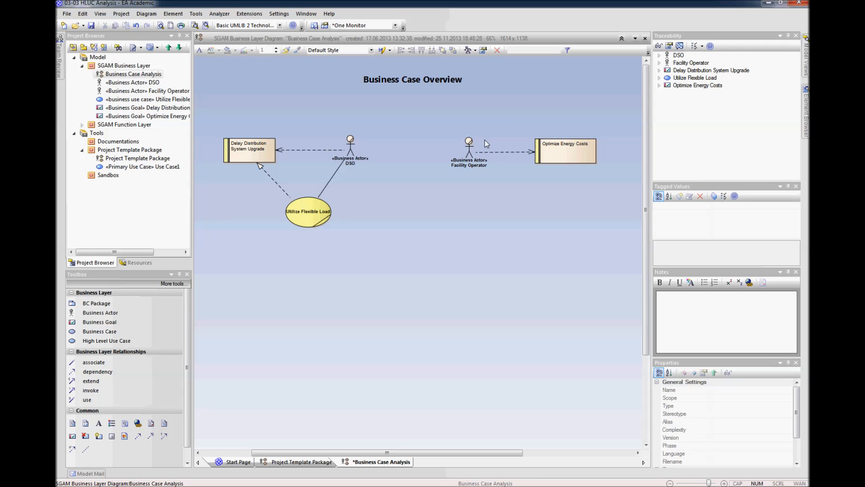
Step: Shift Facility Operator and the Optimize Energy Costs goal together slightly left and up, level with the DSO actor
drag(603, 115, 451, 186)
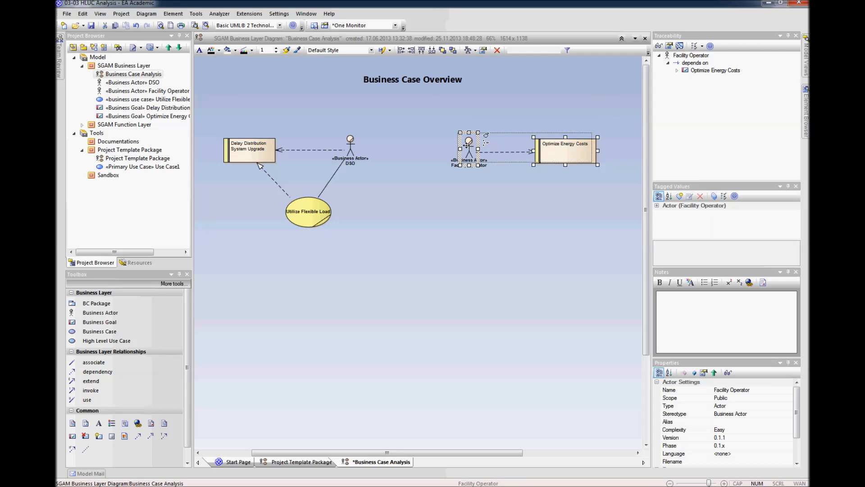
drag(467, 145, 463, 145)
click(479, 199)
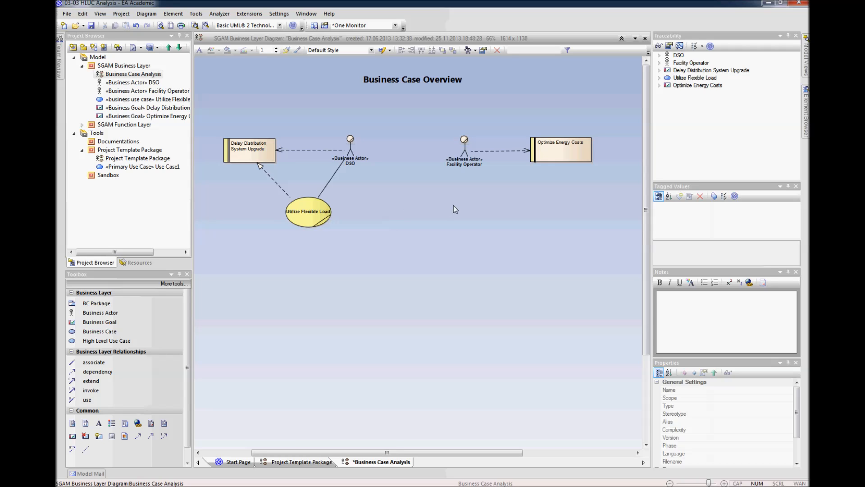
Step: Add a business case named Provide Flexible Loads and position it below and between Facility Operator and its goal
click(101, 336)
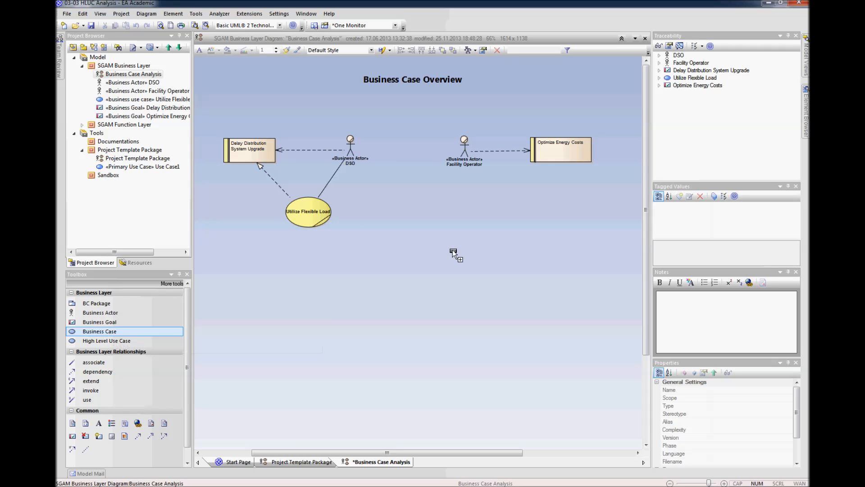
click(486, 205)
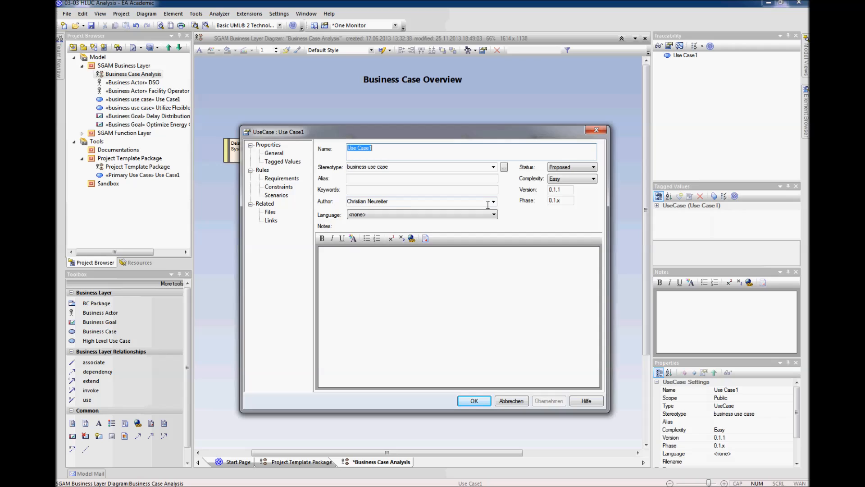
text(Provide )
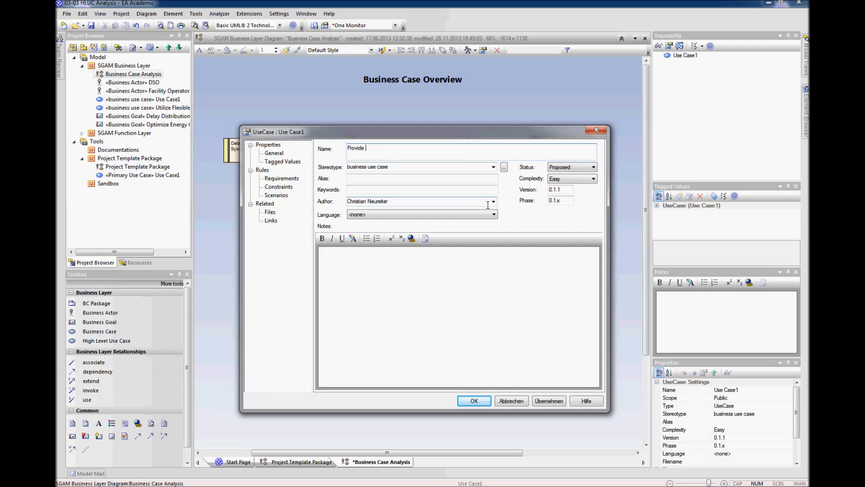
text(Flexible Loads)
key(Return)
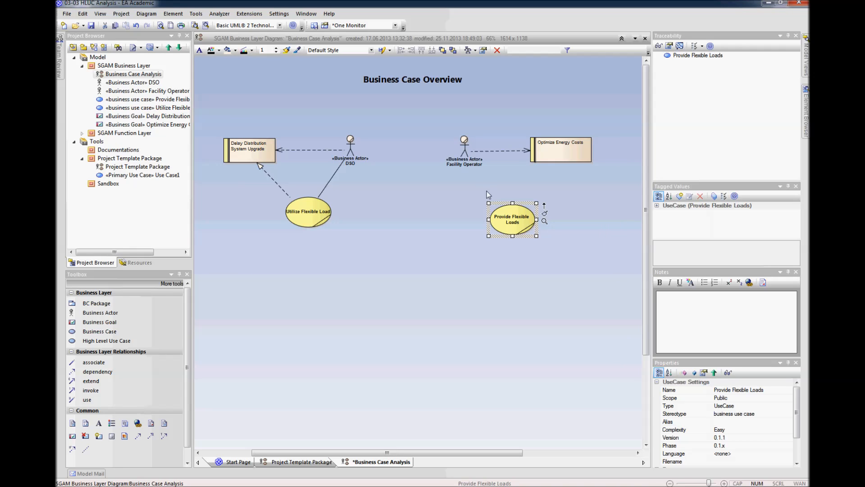
drag(462, 157, 459, 156)
drag(515, 221, 505, 211)
Step: Connect the Facility Operator actor to the Provide Flexible Loads business case with a Use relationship
click(465, 145)
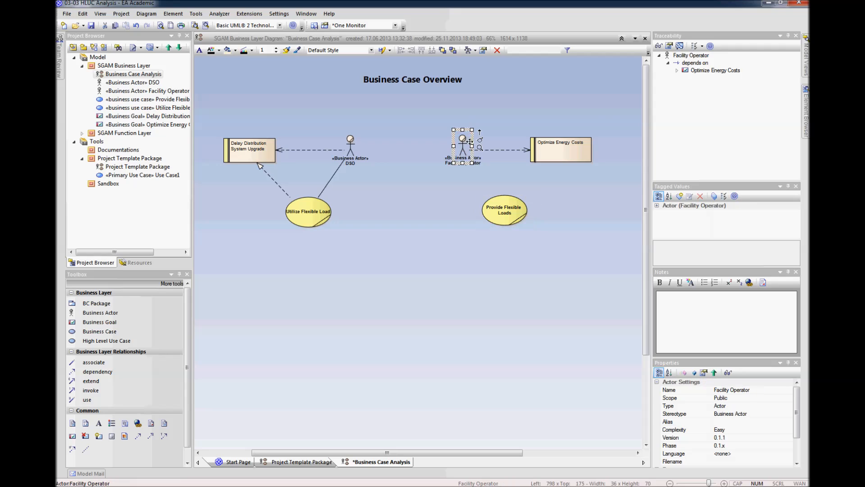
drag(480, 132, 505, 208)
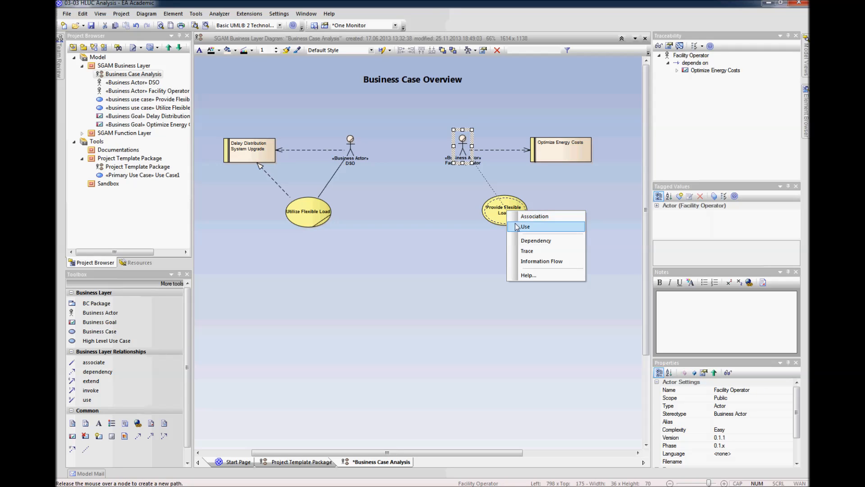
click(518, 226)
Step: Create a realization from Provide Flexible Loads to the Optimize Energy Costs goal and shift the connector slightly right
click(521, 213)
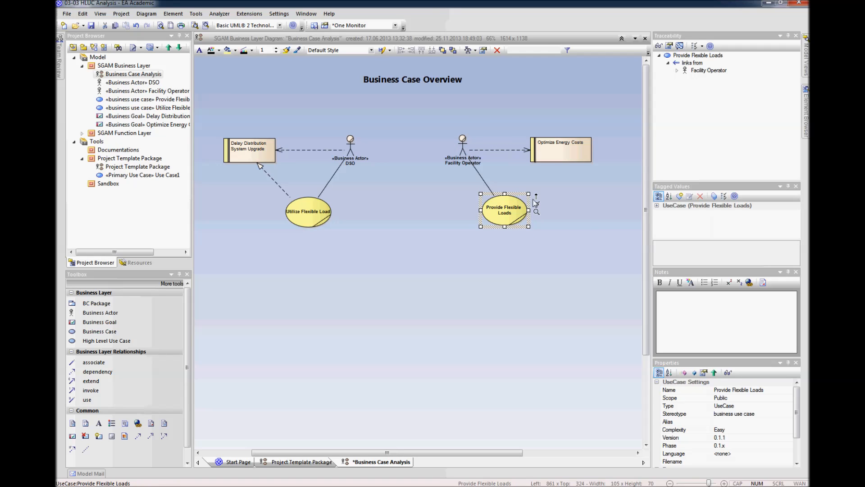
drag(537, 197, 566, 148)
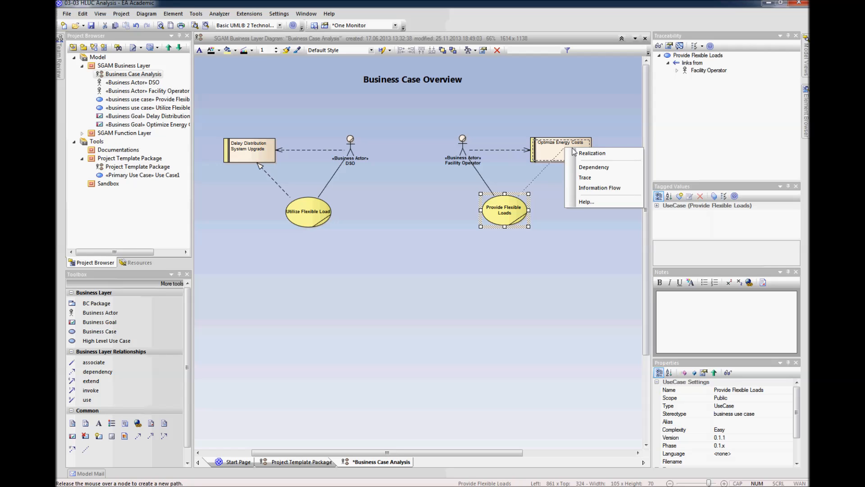
click(581, 154)
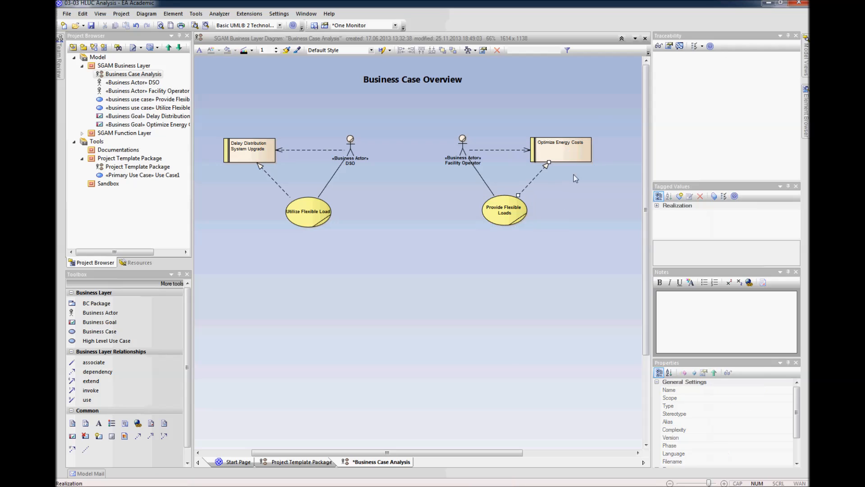
click(536, 179)
click(602, 206)
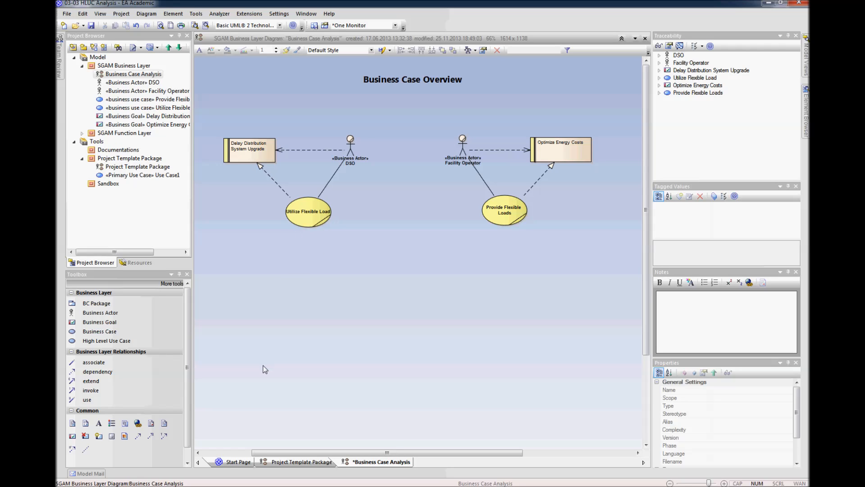
Step: Associate the DSO actor with Facility Operator and name the association Flexibility Contract
click(94, 362)
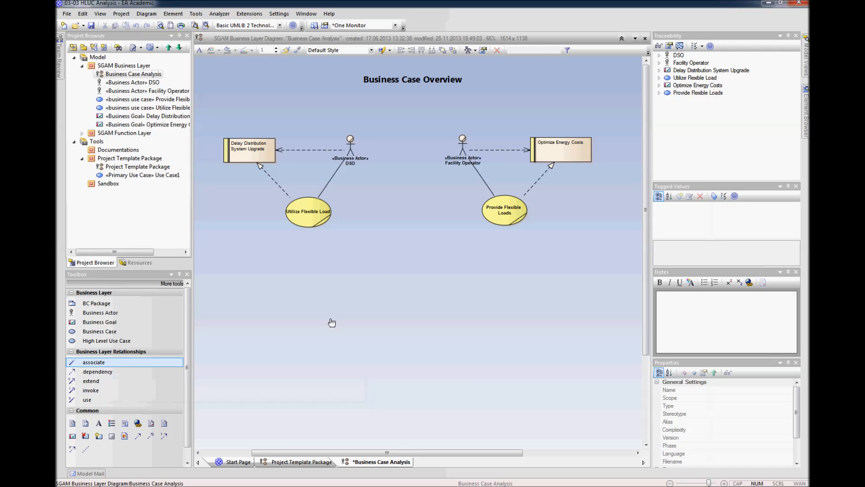
drag(350, 154, 463, 148)
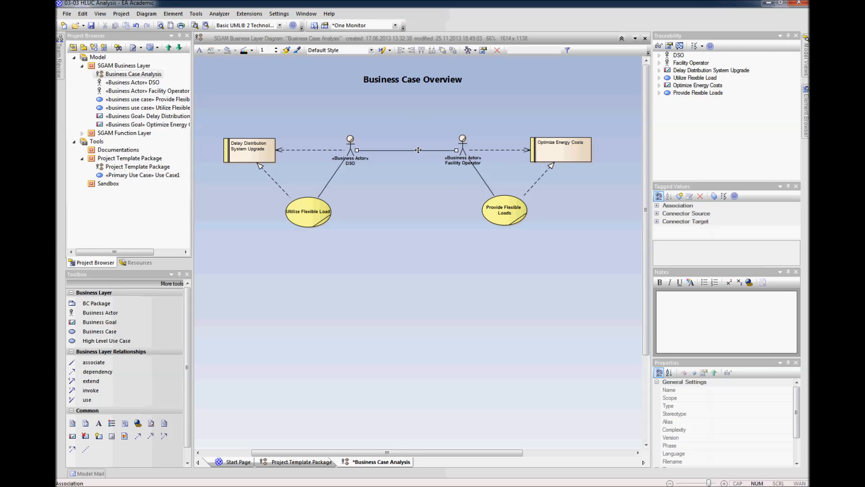
right_click(418, 150)
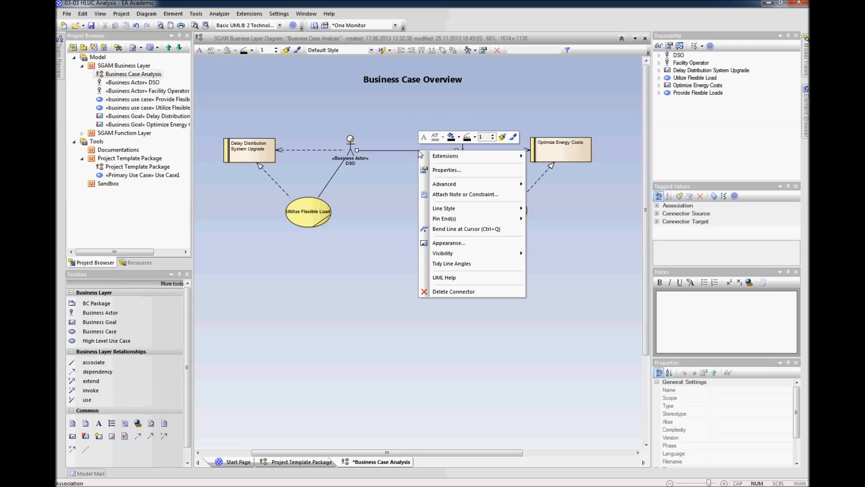
click(435, 170)
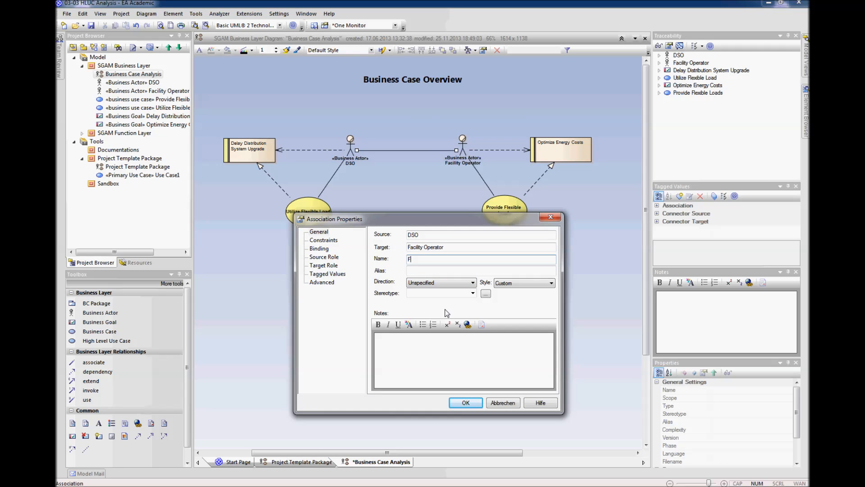
text(Flexibility Contract)
key(Return)
click(442, 261)
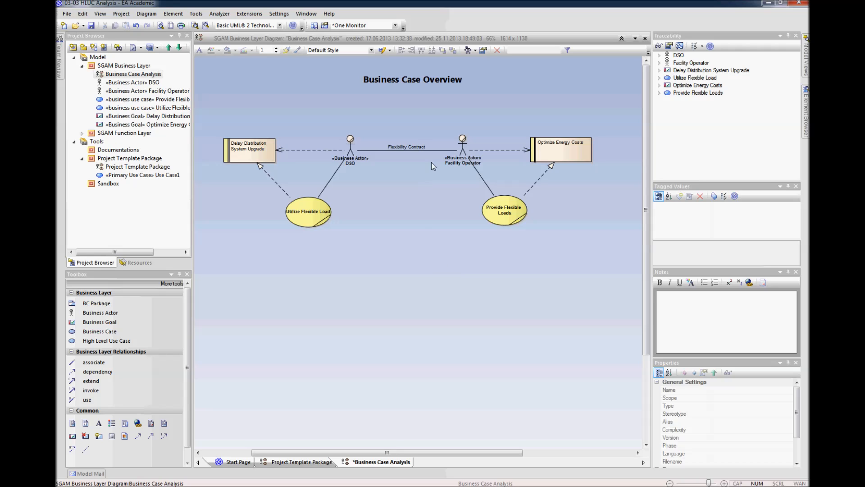
right_click(433, 150)
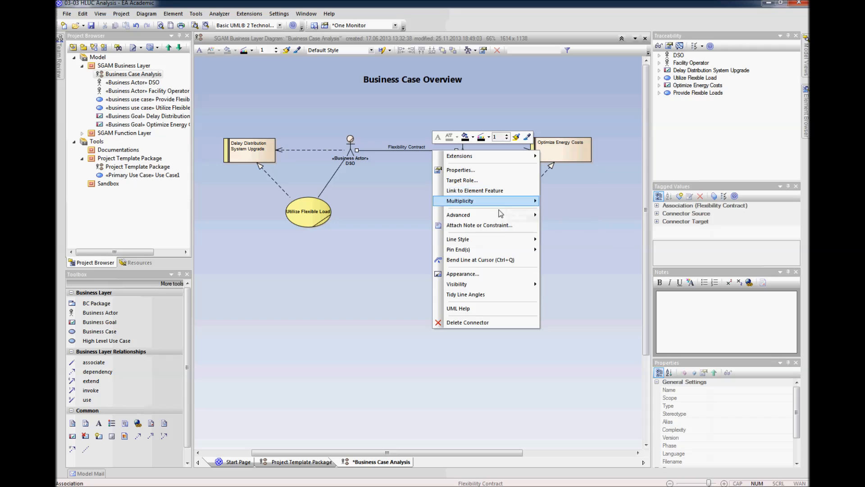
click(498, 227)
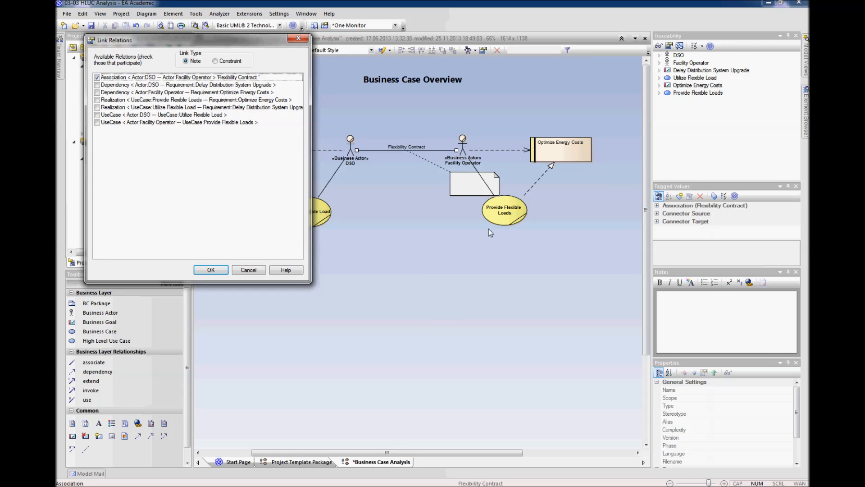
click(247, 270)
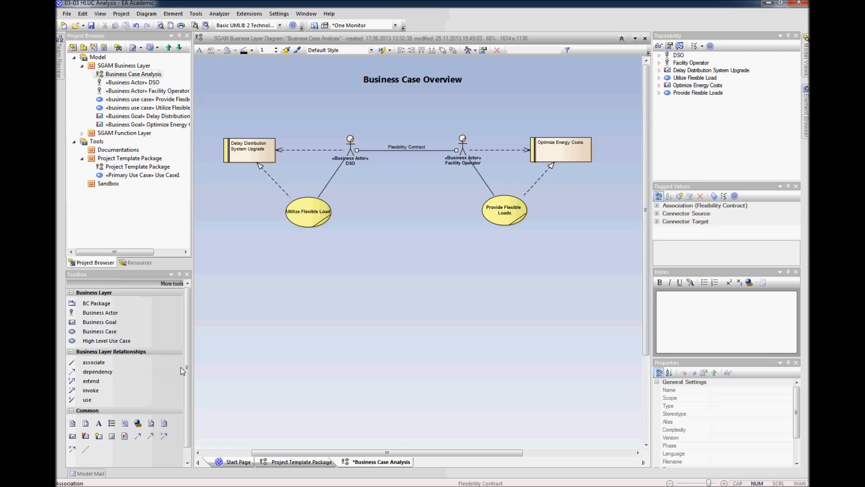
Step: Create a dependency between Utilize Flexible Load and Provide Flexible Loads and set its direction to Bi-Directional
click(94, 375)
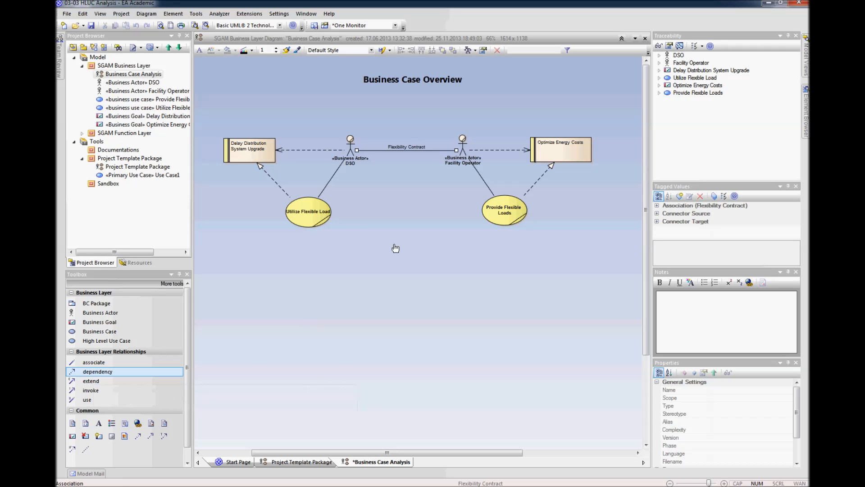
drag(314, 214, 494, 215)
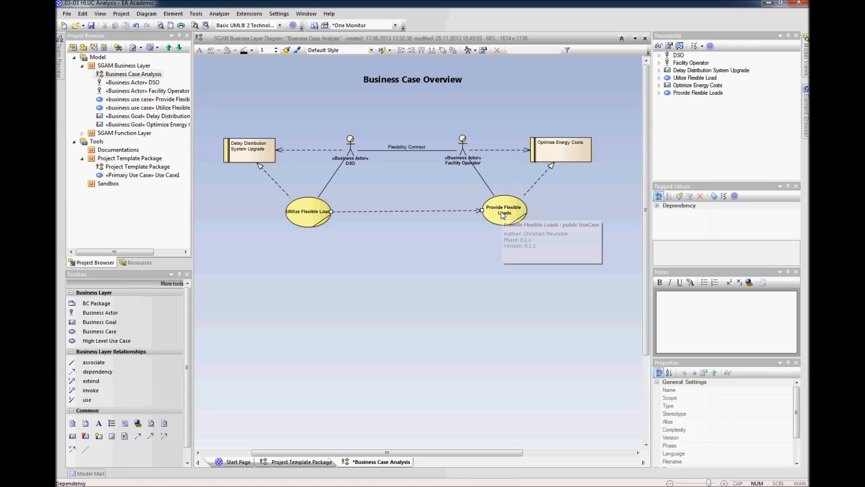
right_click(454, 212)
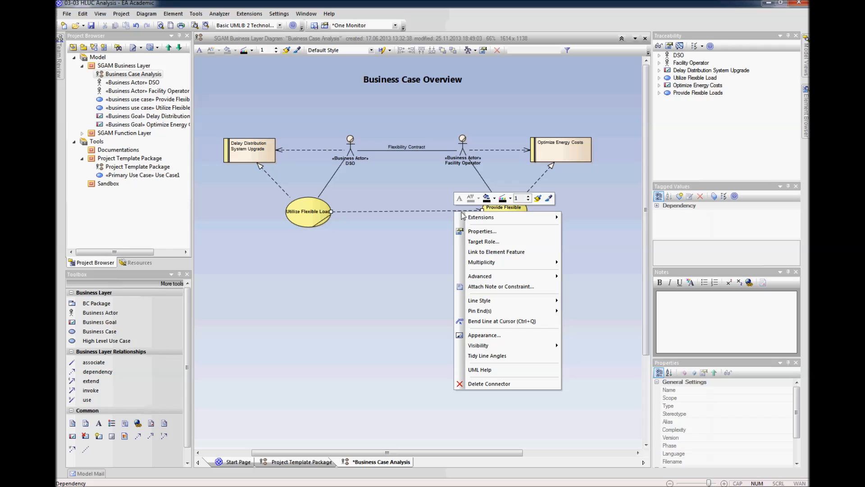
click(477, 232)
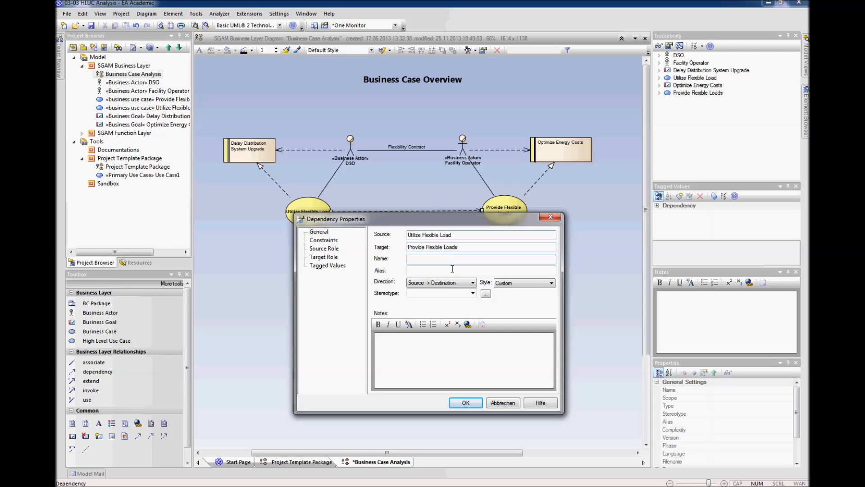
click(471, 283)
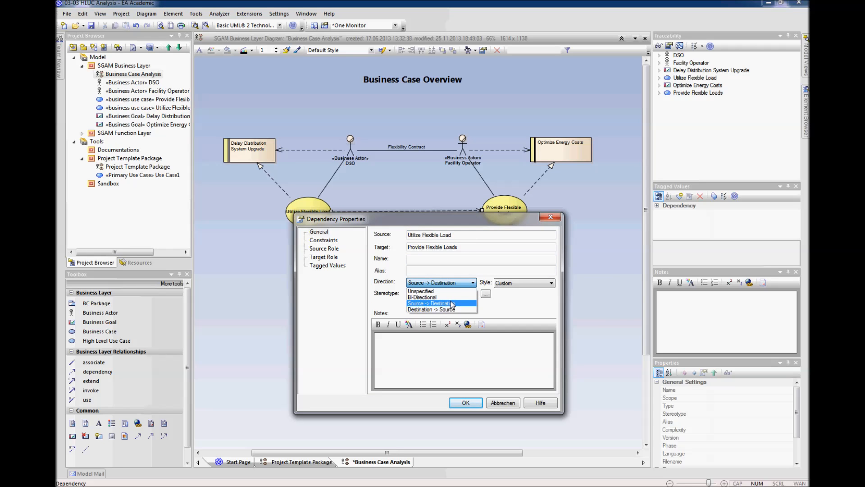
click(434, 299)
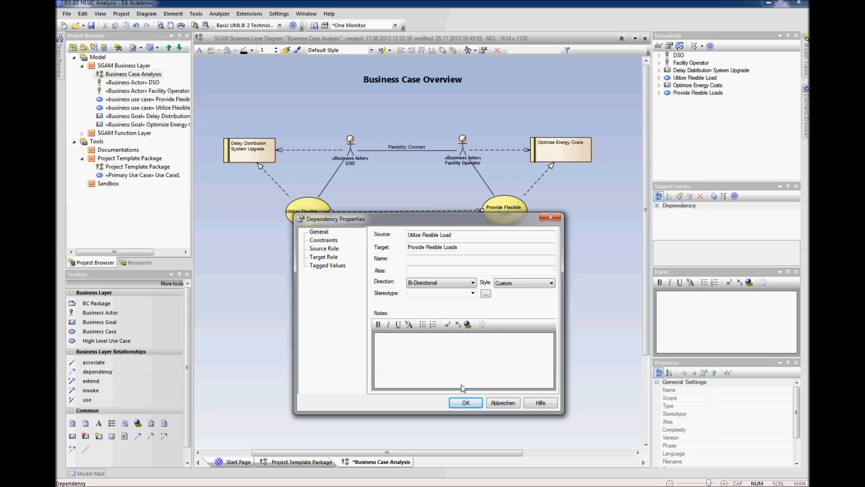
click(465, 403)
click(439, 313)
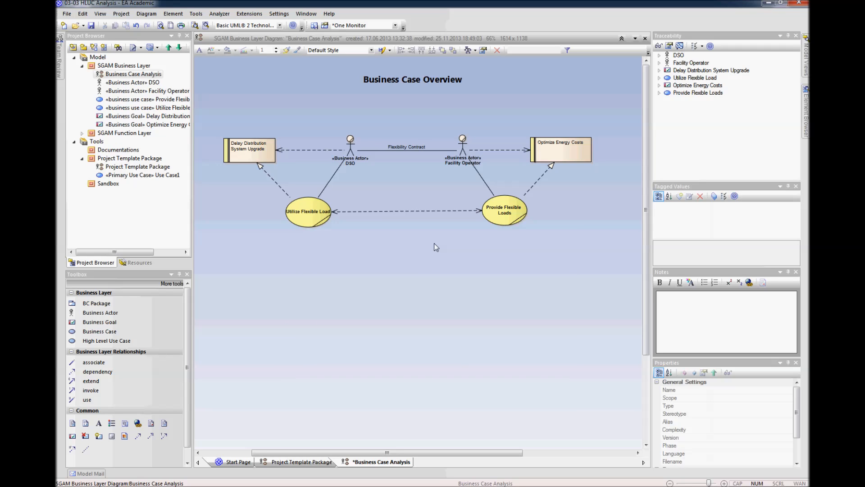
Step: Align the centers of the two business goals and the two business actors horizontally
drag(606, 127, 276, 187)
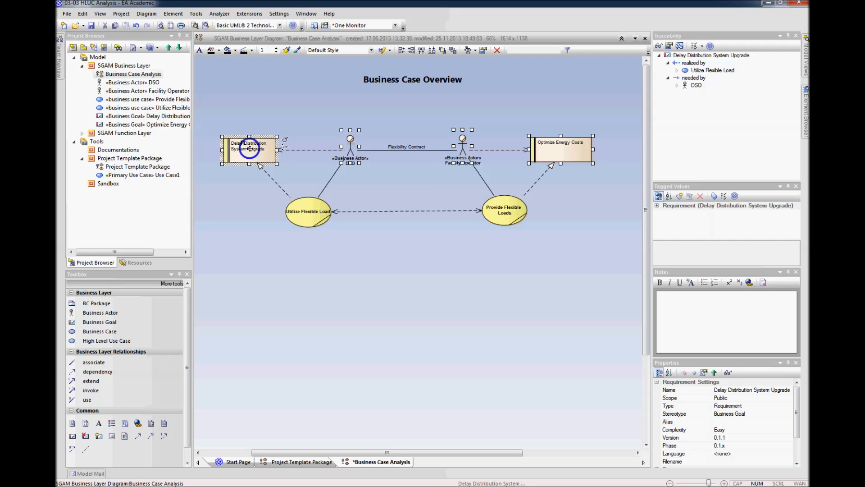
right_click(250, 151)
mouse_move(355, 211)
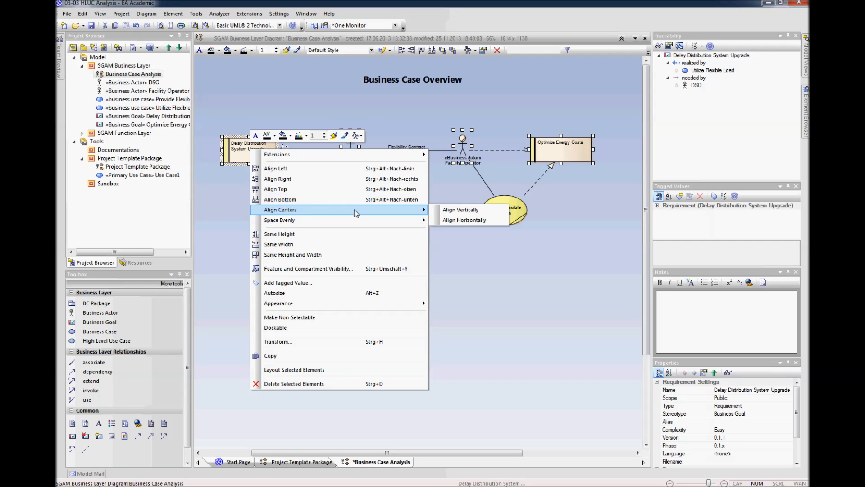
click(465, 220)
click(517, 269)
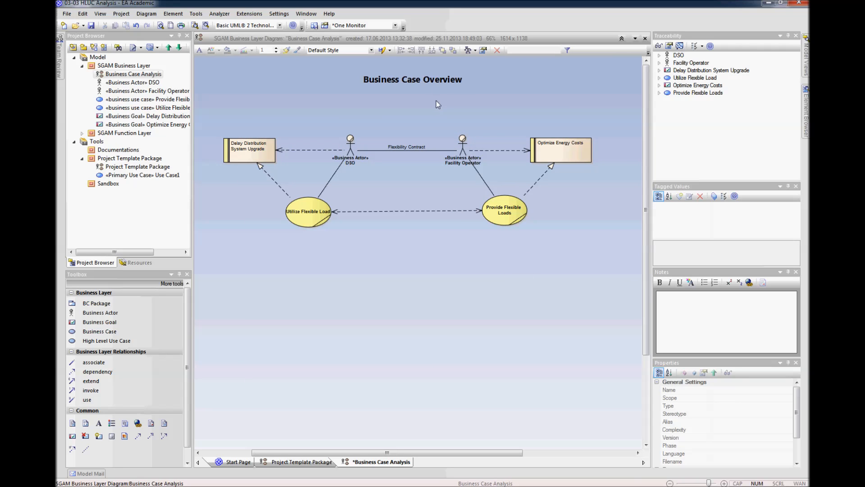
Step: Move the Business Case Overview title slightly down and to the left above the diagram
click(430, 80)
drag(430, 80, 422, 84)
click(538, 84)
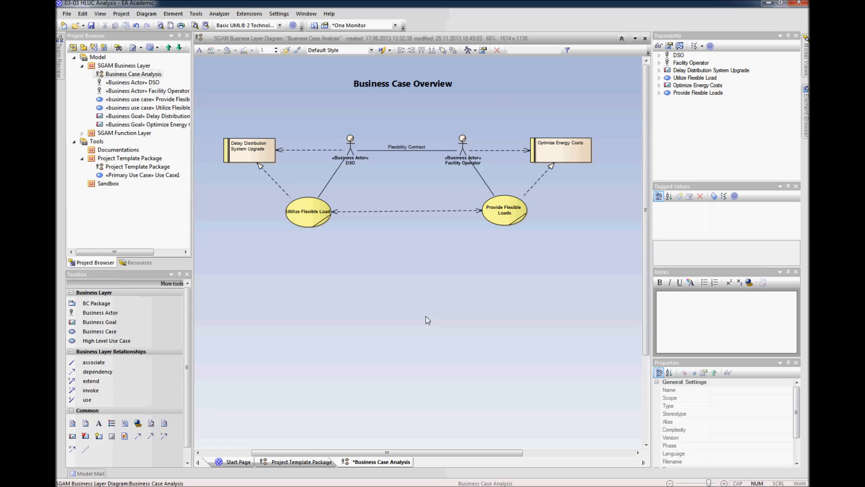
mouse_move(247, 153)
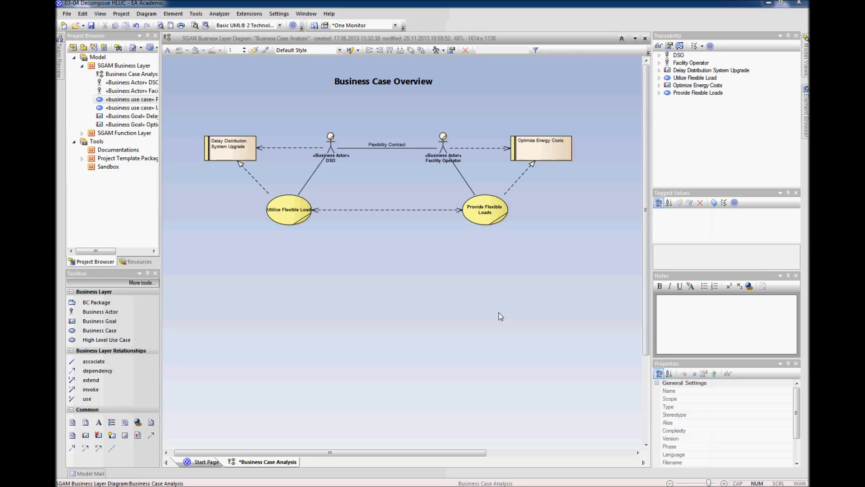
Step: Add a High Level Use Case below the business cases named "Control the electric load of the thermal energy system"
click(99, 339)
click(404, 271)
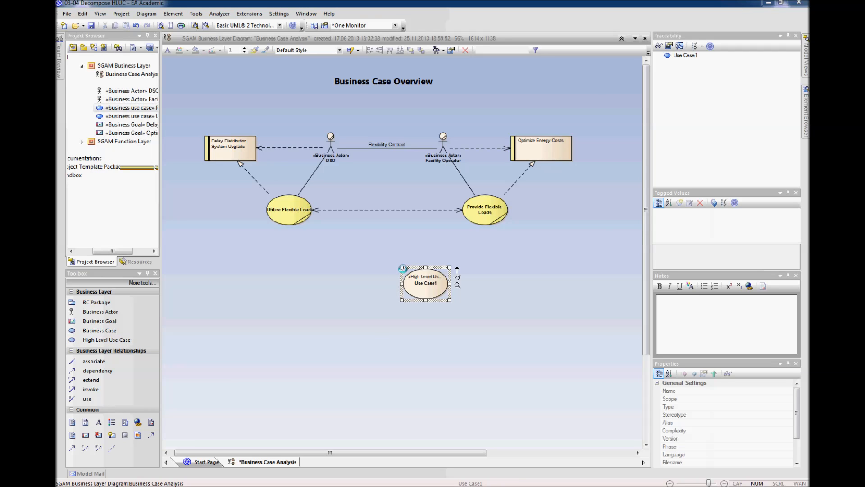
text(Control the electric load o)
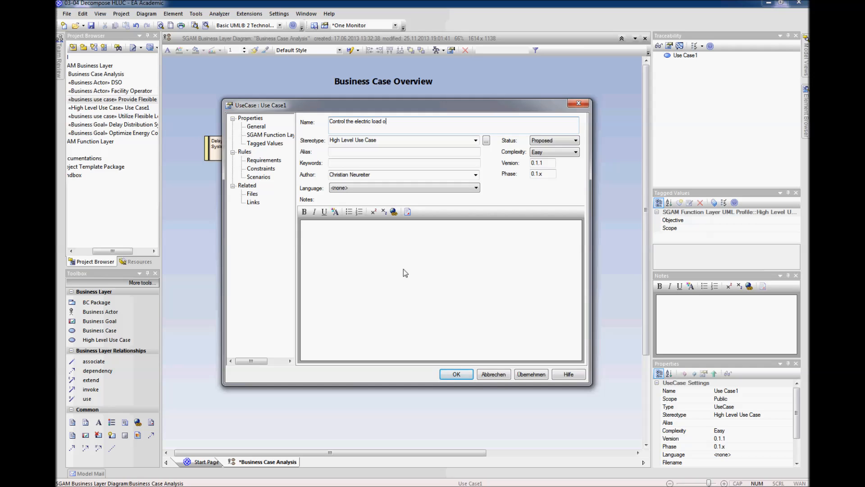
text(f the thermal energy system)
key(Return)
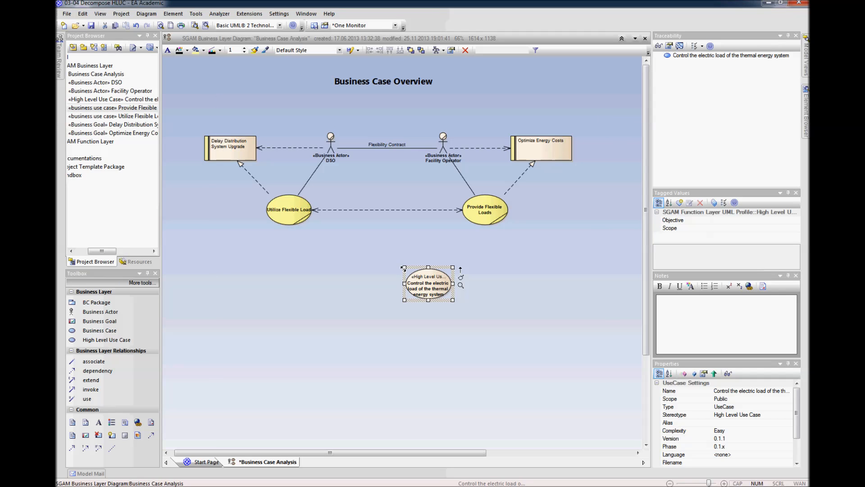
Step: Enlarge the new high level use case to fit its name and connect Provide Flexible Loads to it with an Invokes relationship
drag(453, 300, 437, 289)
click(516, 267)
click(492, 221)
drag(517, 194, 442, 288)
click(458, 350)
click(543, 293)
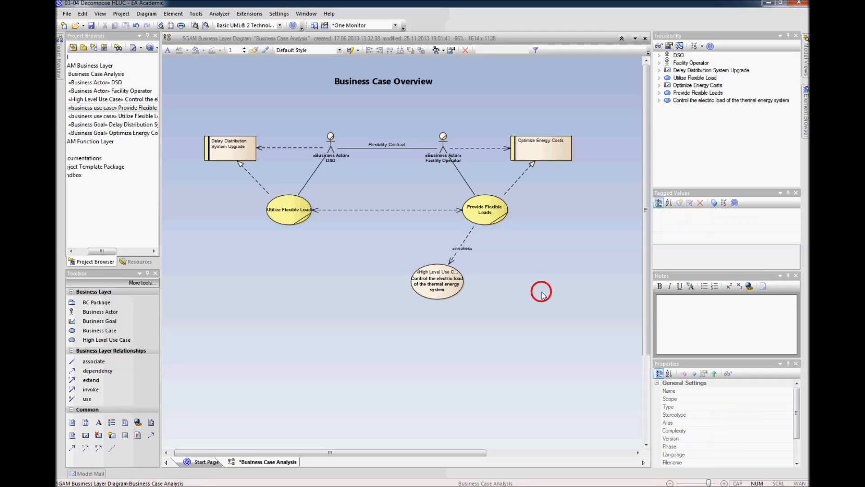
Step: Examine the thermal energy system use case's properties, including its tagged values and the SGAM Function Layer Objective and Scope fields
right_click(440, 289)
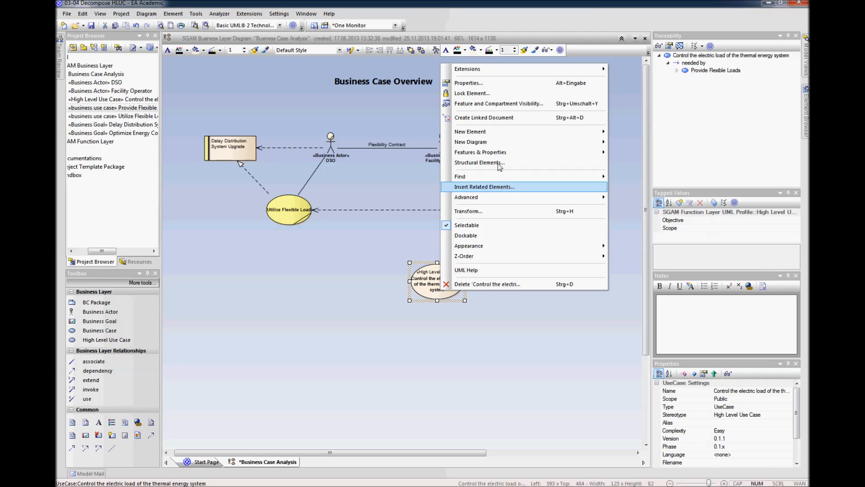
click(491, 85)
click(352, 243)
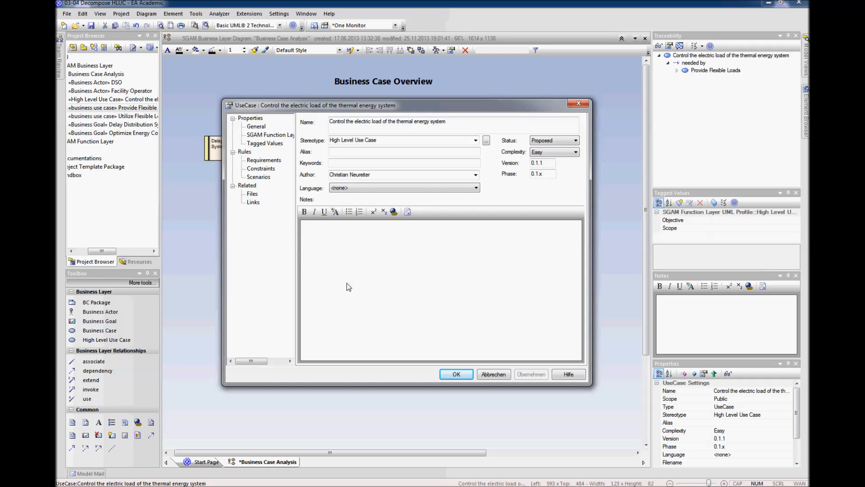
click(272, 143)
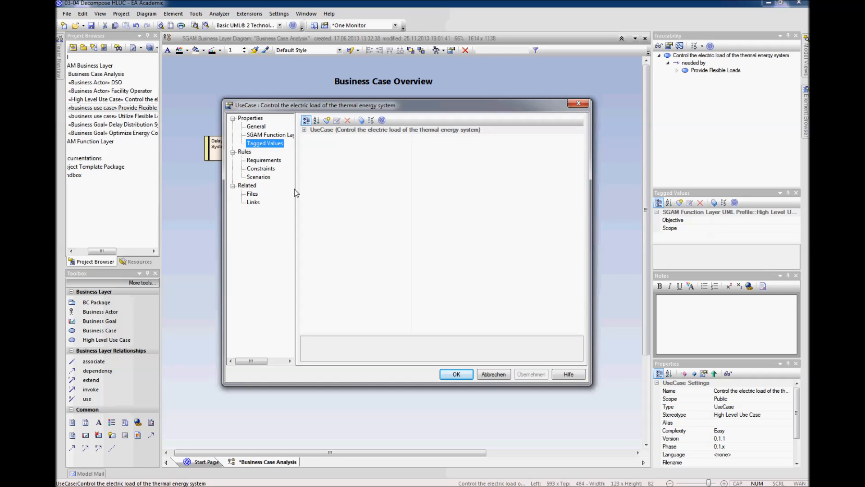
click(268, 135)
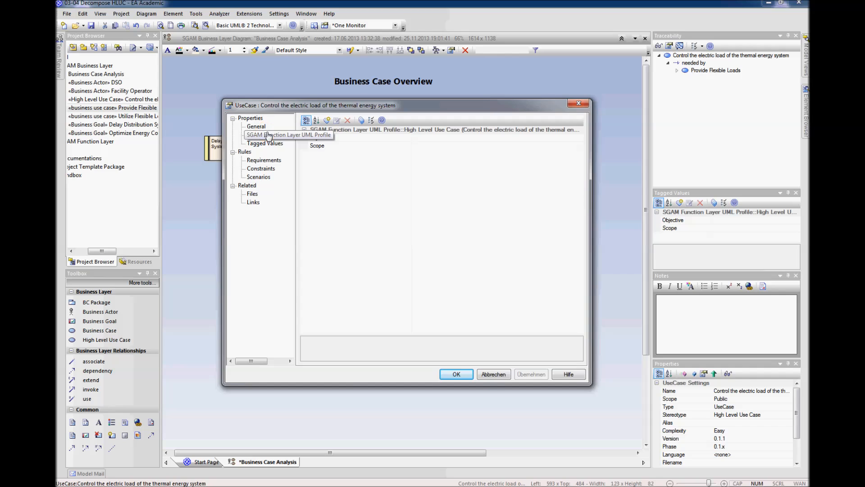
click(450, 138)
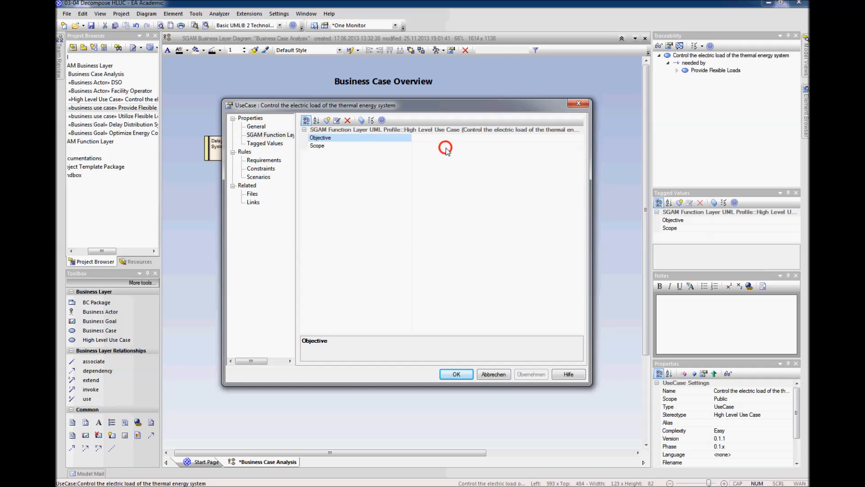
click(445, 147)
click(442, 136)
click(439, 145)
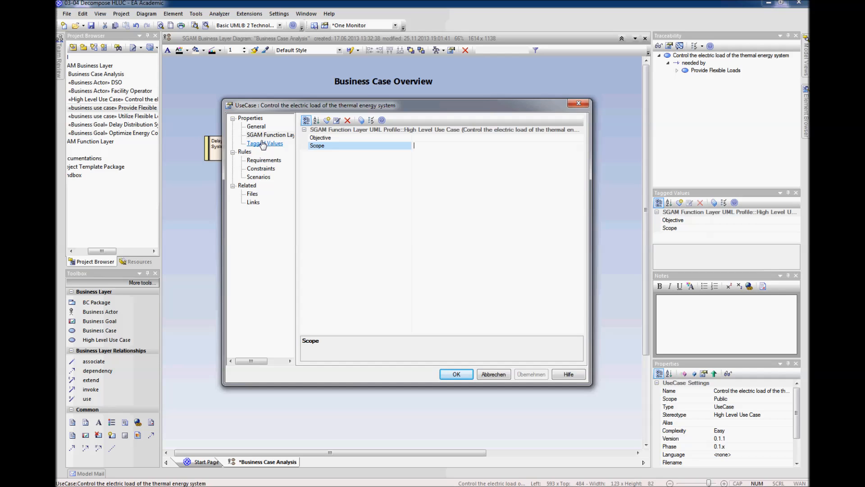
click(462, 374)
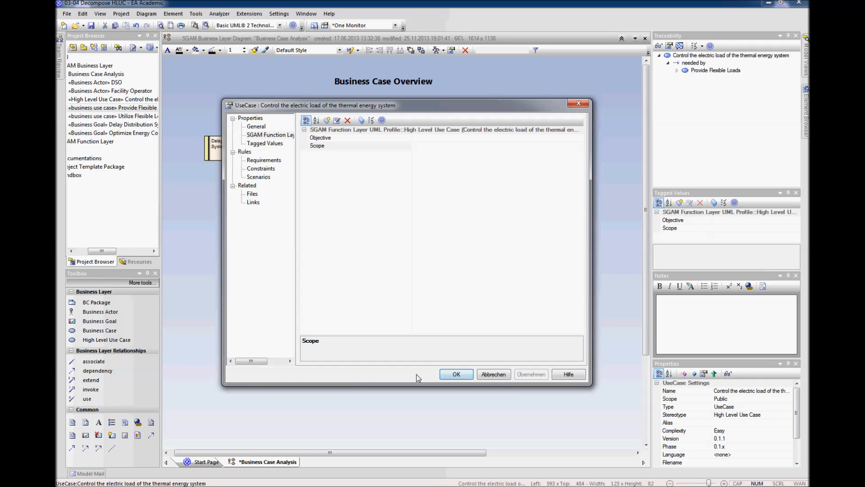
Step: Review the thermal energy system use case's related links and files, then close its properties
click(255, 204)
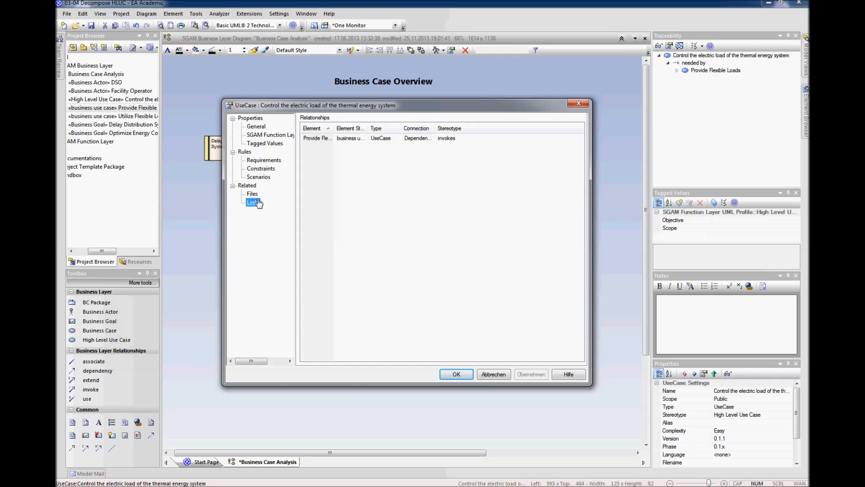
click(252, 193)
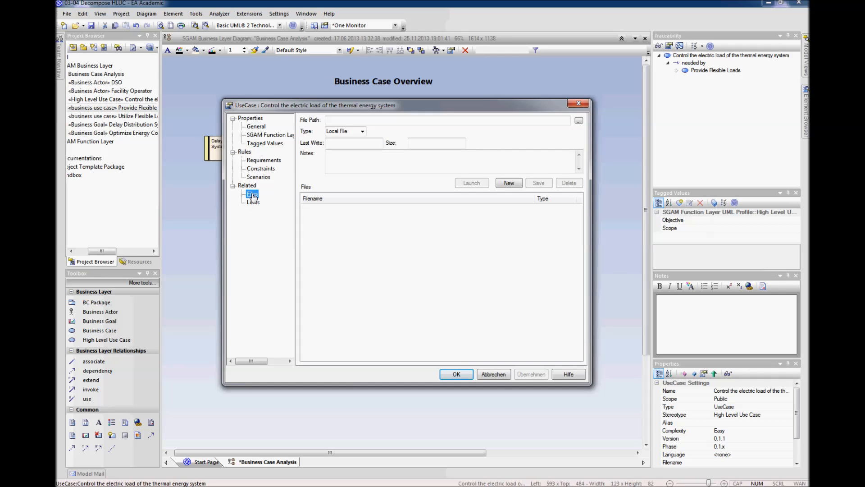
click(399, 221)
click(462, 375)
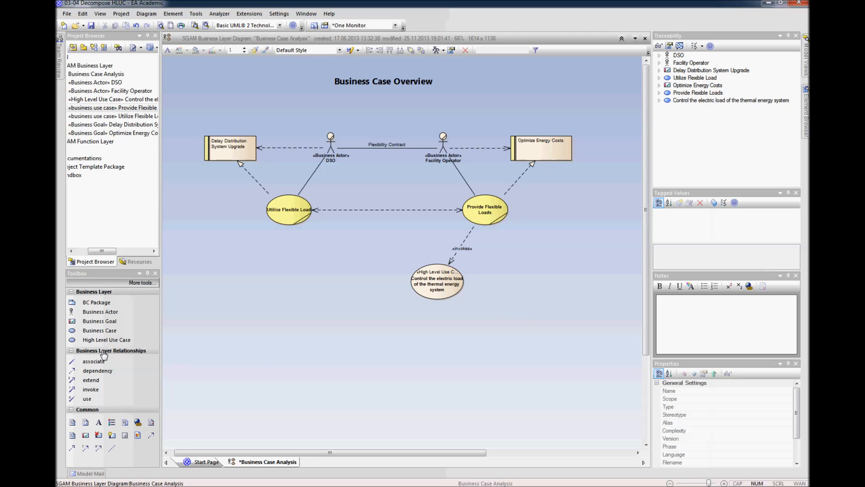
Step: Add a High Level Use Case named "E-Car charging" and place it beside the thermal energy system use case
drag(95, 343, 486, 272)
text(E-Car charging)
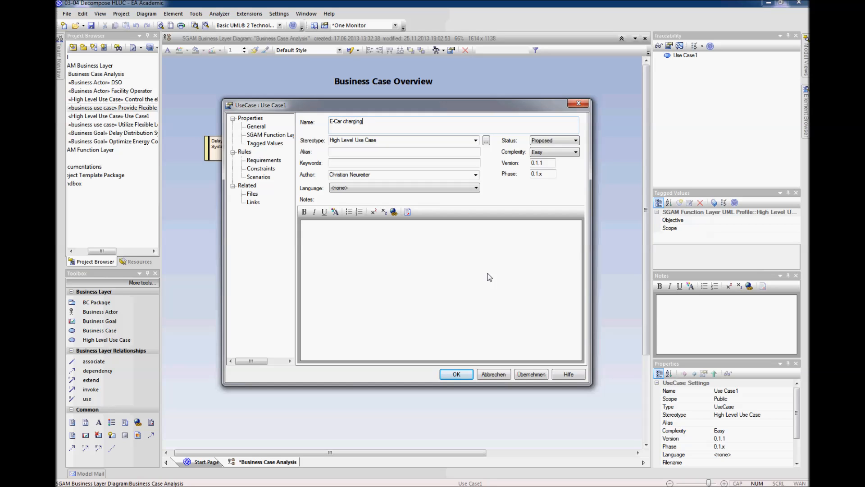
key(Return)
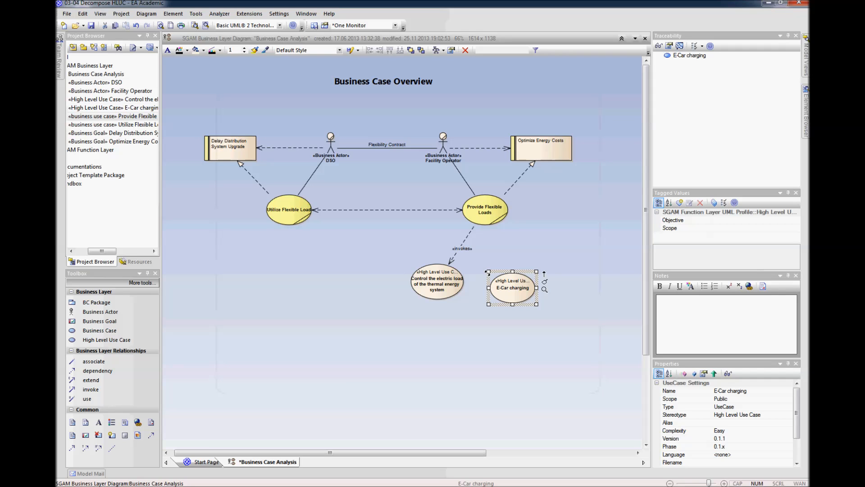
drag(507, 290, 490, 284)
click(489, 381)
Step: Connect Provide Flexible Loads to E-Car charging with an Invokes relationship and nudge the E-Car charging use case into place
click(491, 220)
drag(518, 195, 493, 282)
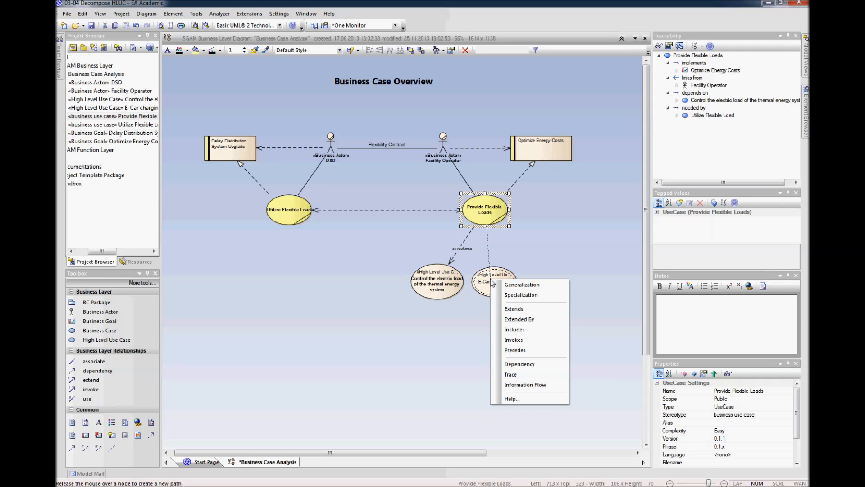
click(516, 339)
click(495, 291)
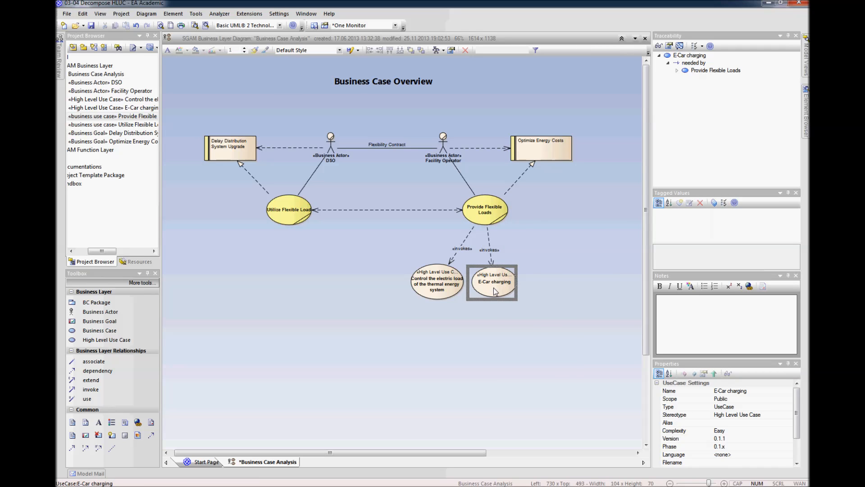
click(501, 324)
Step: Add a High Level Use Case named "Demand Response Management System" and place it to the right of E-Car charging
click(538, 280)
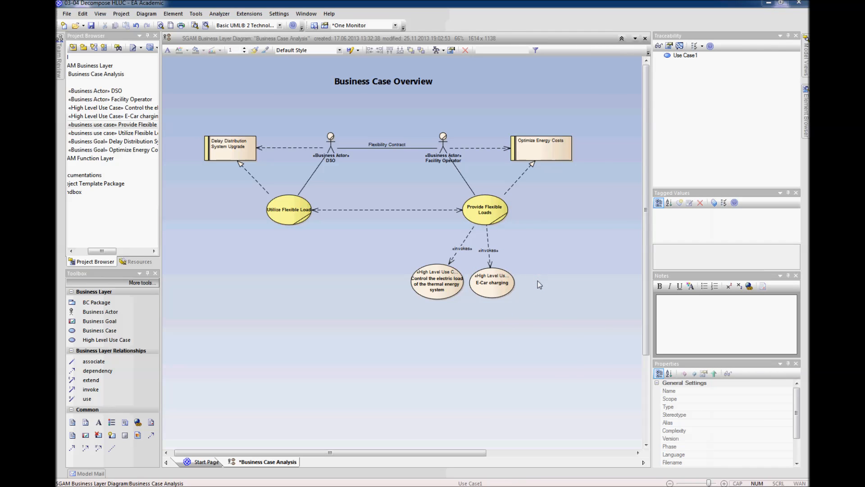
text(Dema)
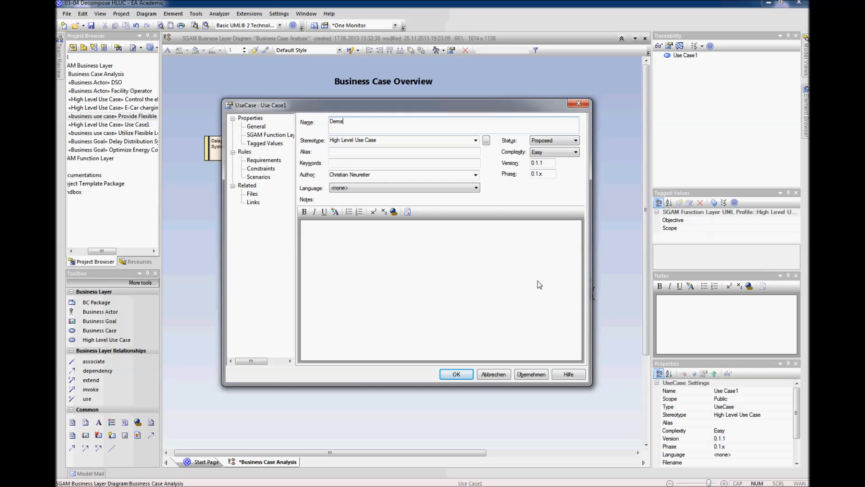
text(nd RE)
text(spn)
text(inse)
text(Management System)
key(Return)
drag(545, 283, 528, 270)
click(541, 345)
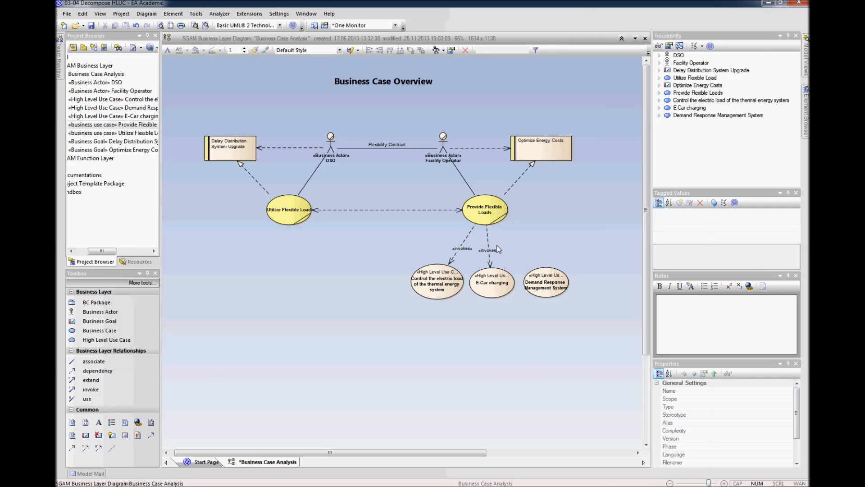
Step: Connect Provide Flexible Loads to Demand Response Management System with an Invokes relationship and shift the connector's start slightly right
click(494, 219)
drag(518, 194, 543, 273)
click(563, 334)
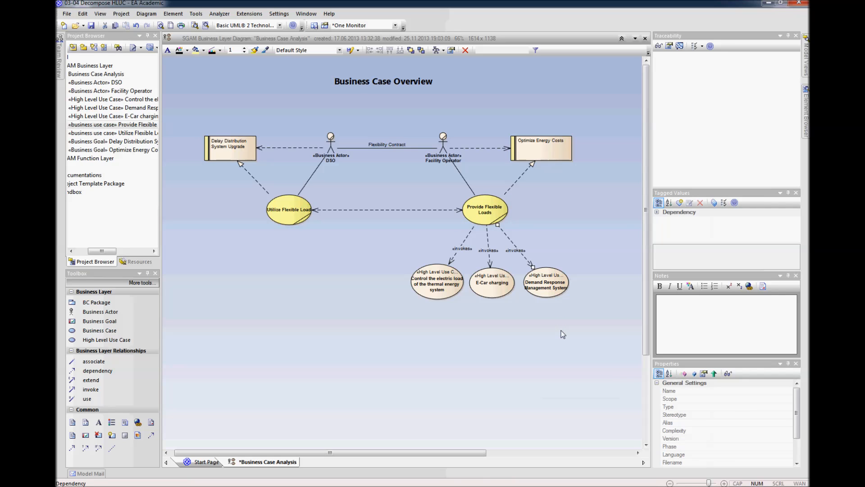
drag(499, 226, 511, 227)
click(570, 212)
Step: Space out the three high level use cases by moving the thermal one left and Demand Response Management System slightly right
drag(455, 283, 446, 284)
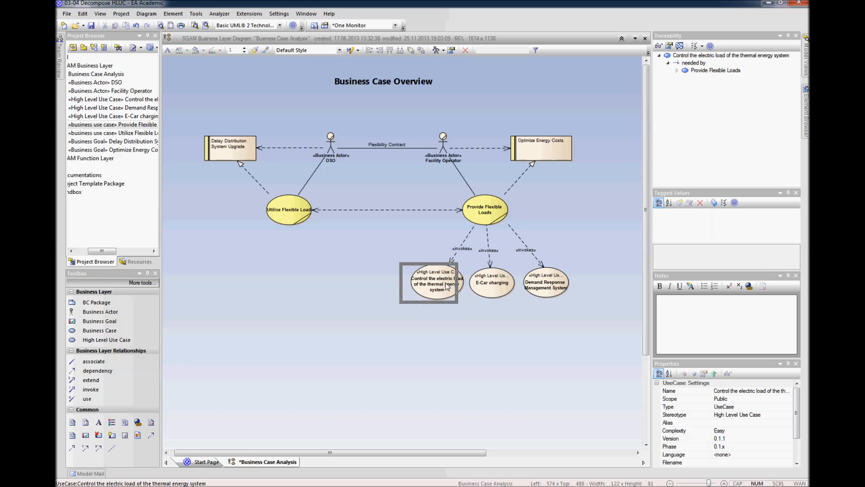
click(473, 286)
drag(546, 288, 548, 288)
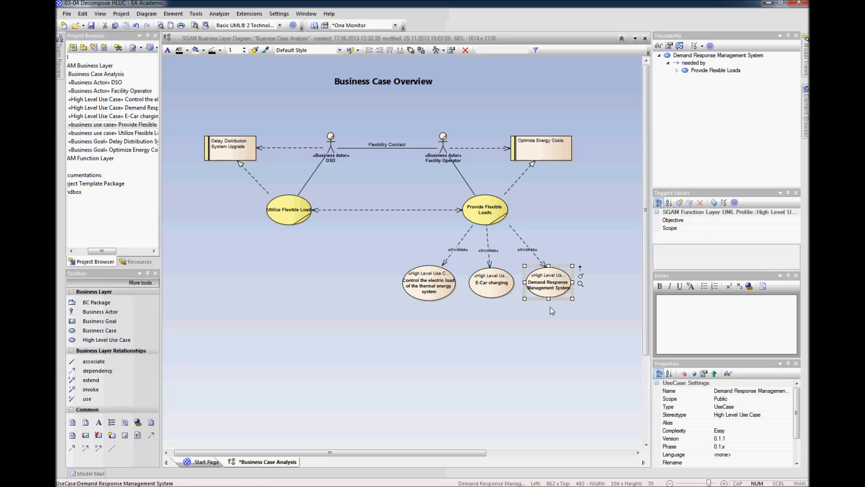
click(549, 316)
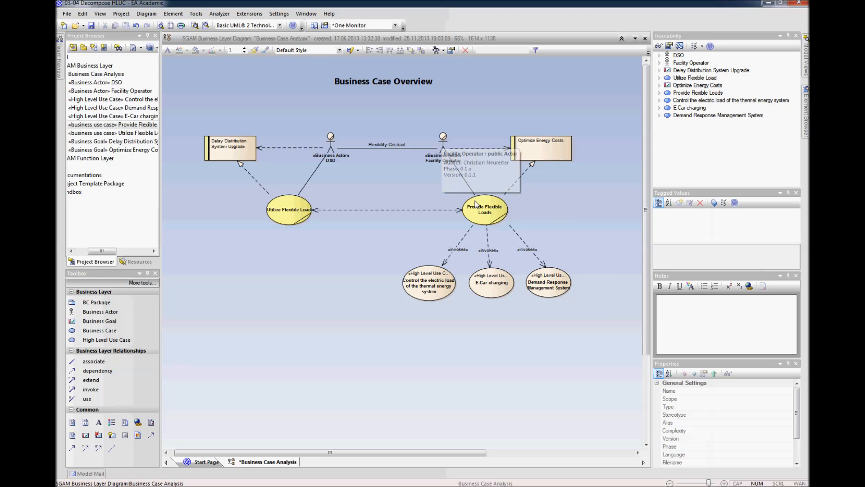
click(574, 193)
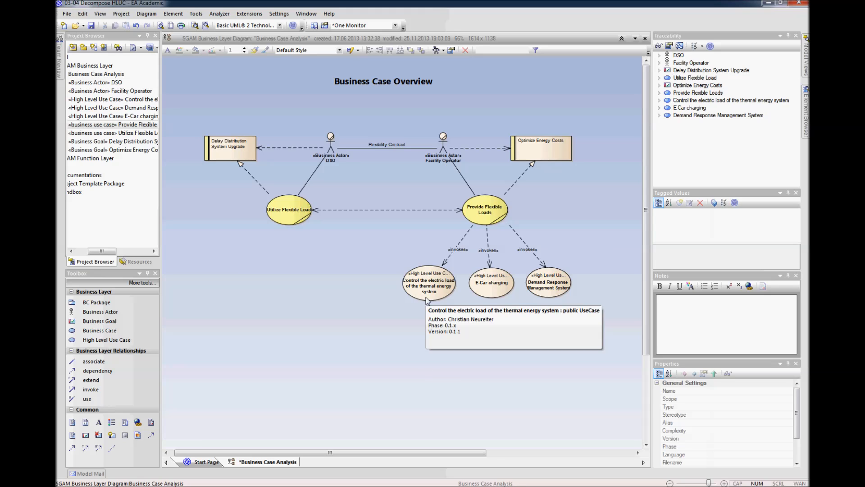
drag(413, 452, 379, 452)
click(430, 371)
click(414, 380)
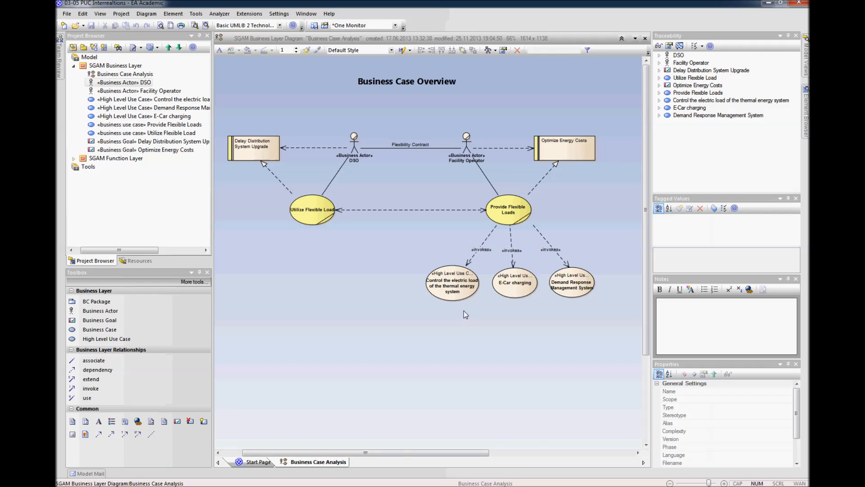
drag(396, 452, 383, 450)
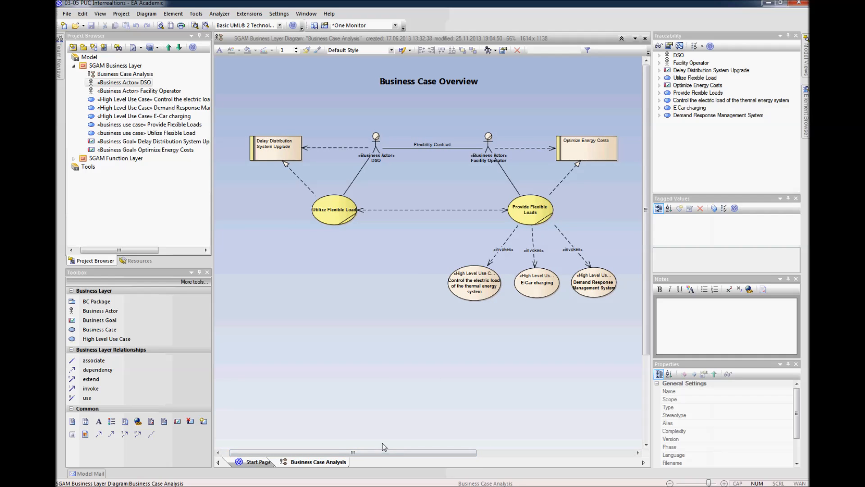
Step: Create a package named "Business Actors" inside the SGAM Business Layer without adding a diagram
click(114, 65)
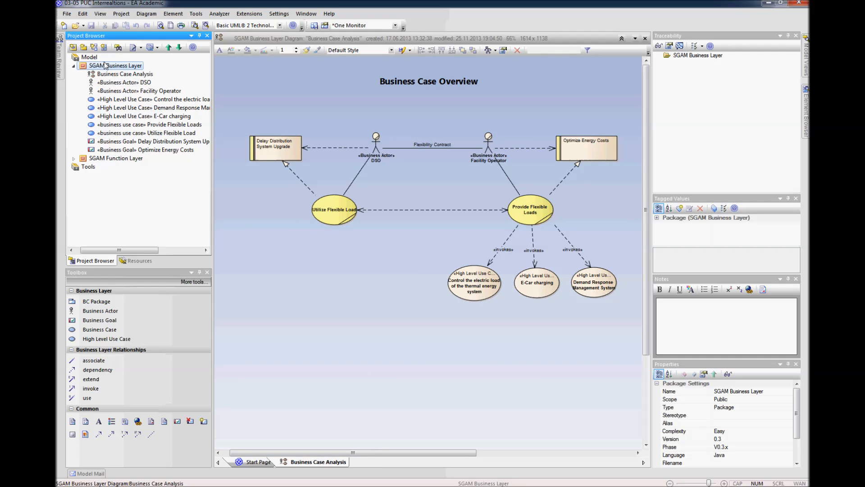
click(84, 48)
text(Business Ac)
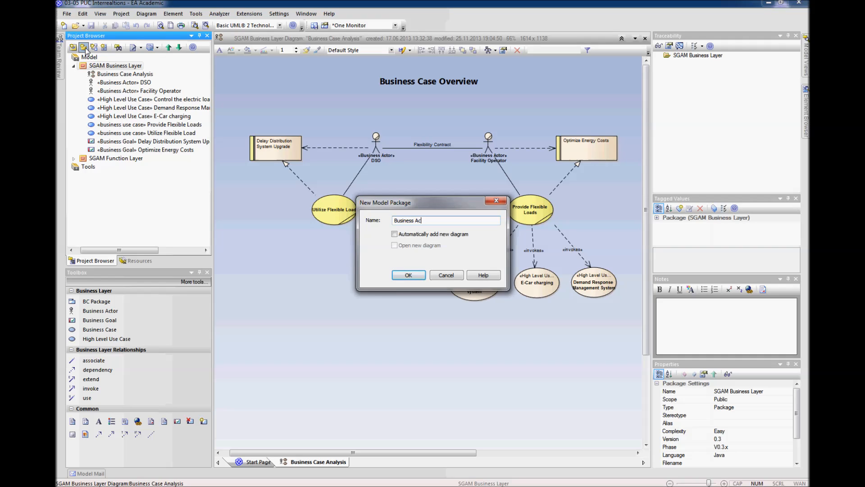
text(tors)
key(Return)
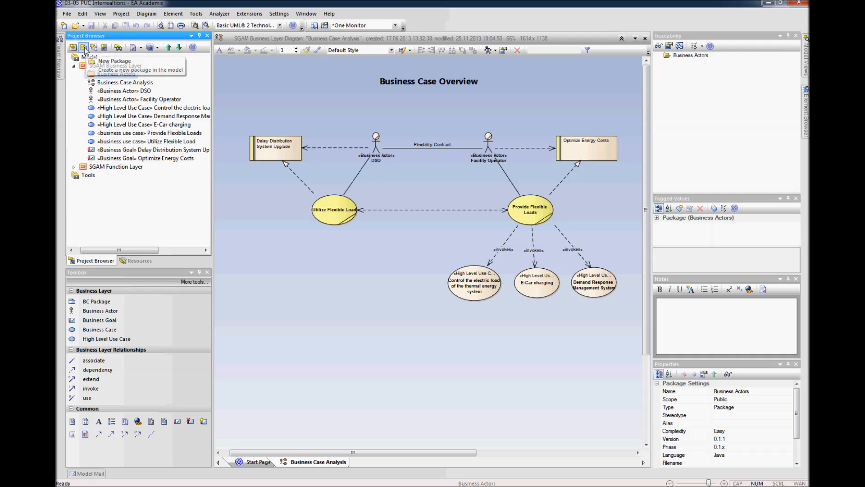
Step: Move the DSO and Facility Operator actors and both business goals into the Business Actors package
click(95, 65)
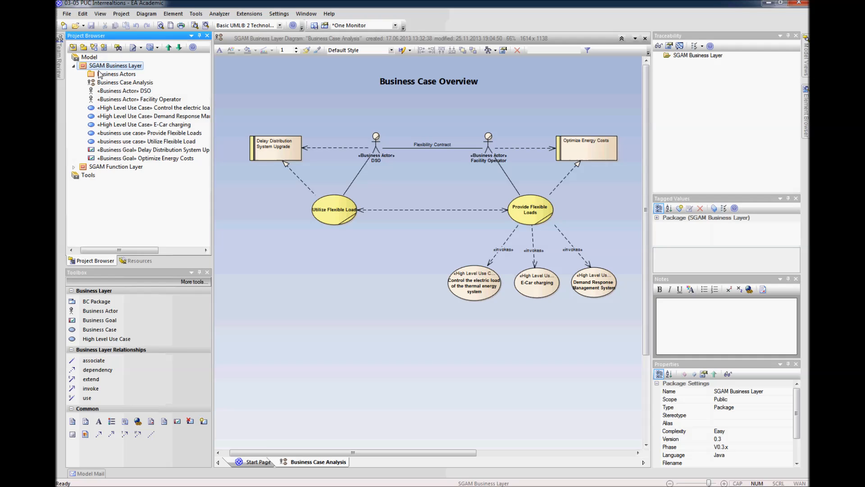
click(116, 150)
click(114, 160)
drag(113, 150, 112, 83)
click(109, 93)
shift+click(110, 99)
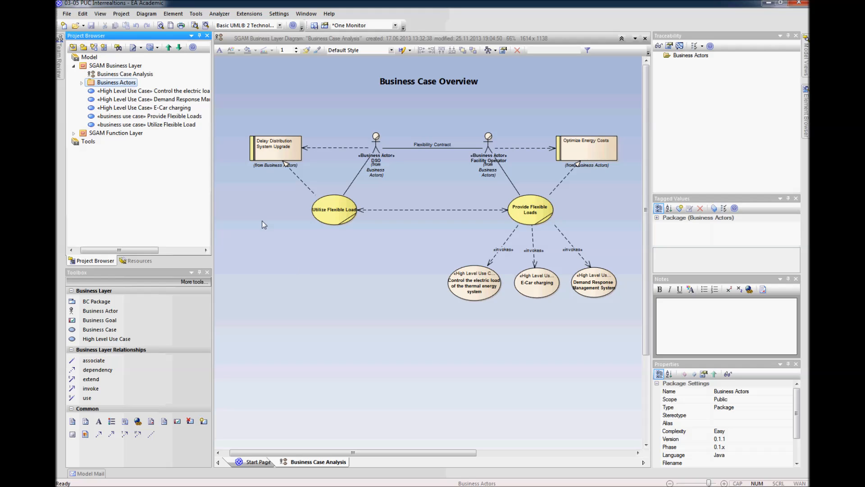
Step: Add a BC Package named "Utilize Flexible Loads" in the empty area below the Utilize Flexible Loads business case
click(90, 303)
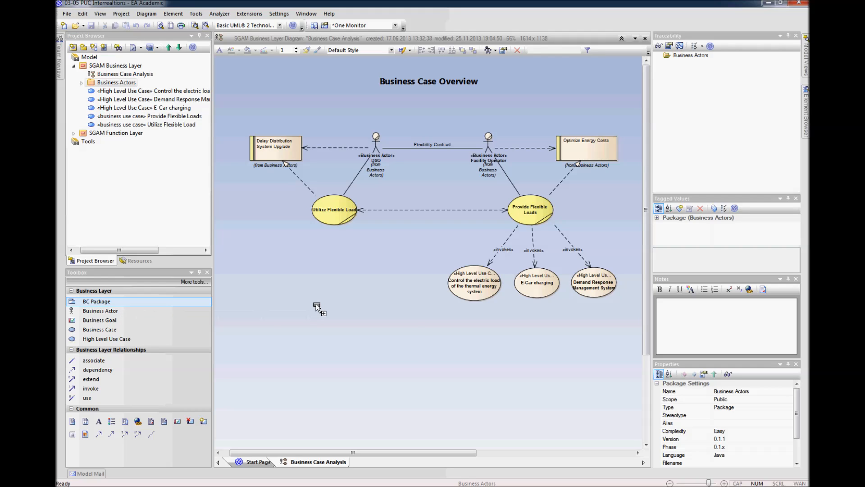
click(317, 307)
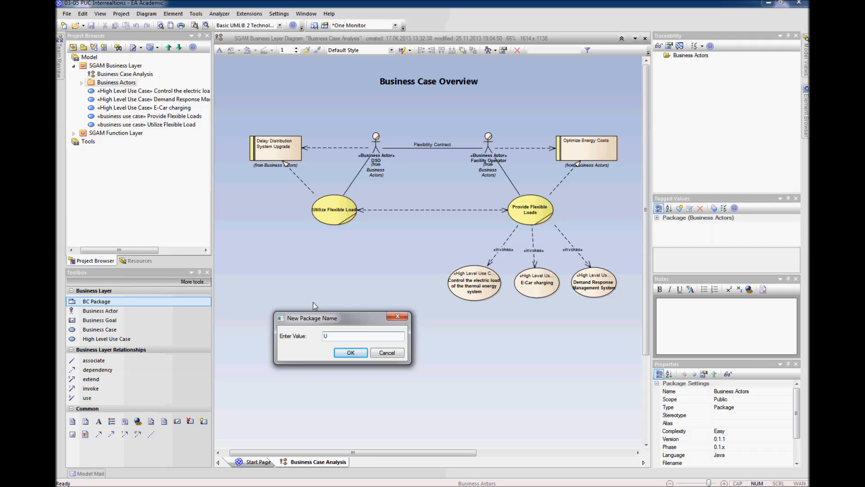
text(Utilize Flexible Loads)
key(Return)
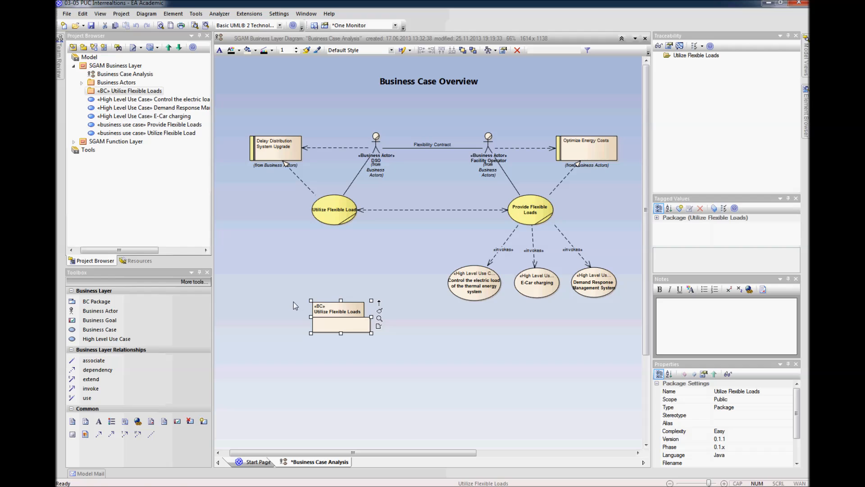
click(272, 288)
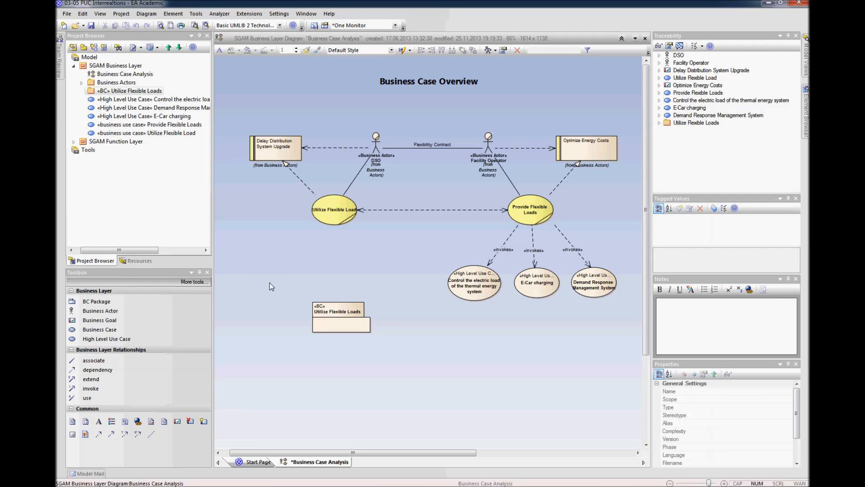
Step: Add a second BC Package named "Provide Flexible Loads" just above the first package
click(97, 301)
click(280, 269)
text(Provide Flexibl)
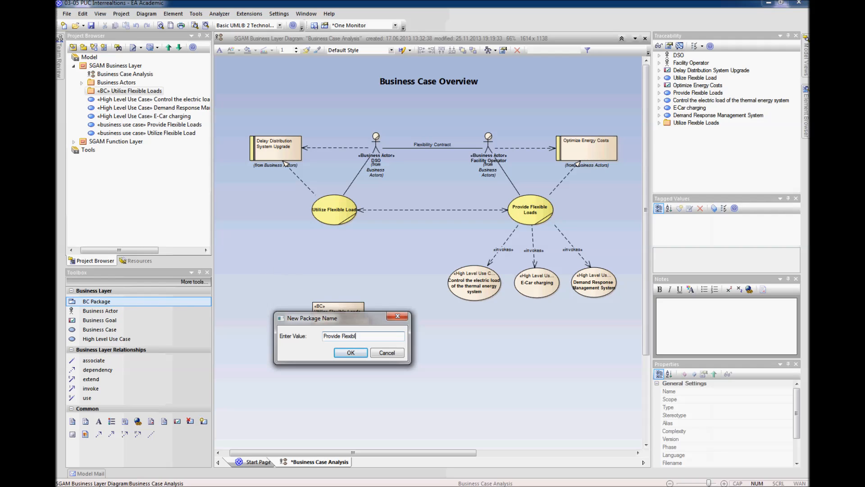
text(e Loads)
key(Return)
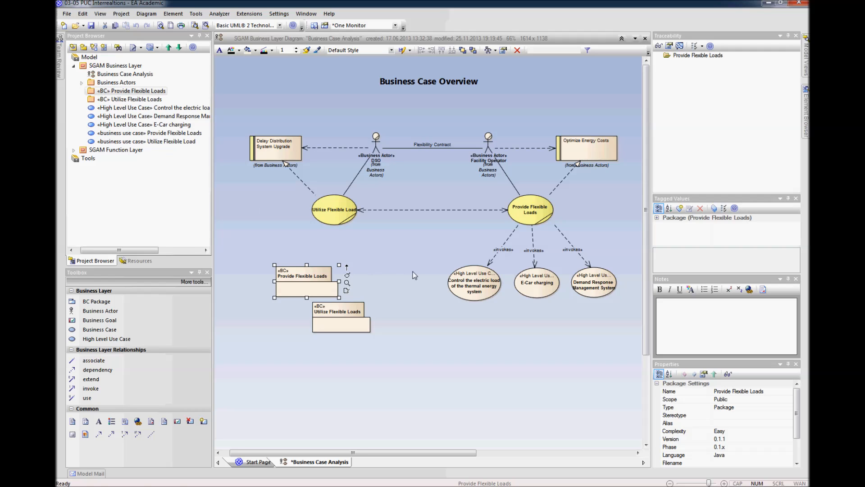
Step: Remove both BC package shapes from the diagram and move each business use case into its matching package in the model tree
drag(409, 244, 245, 349)
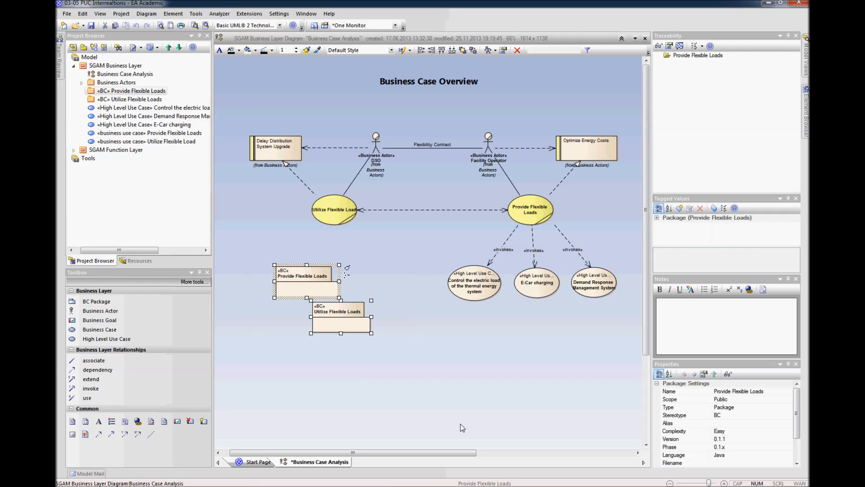
key(Delete)
drag(141, 134, 136, 96)
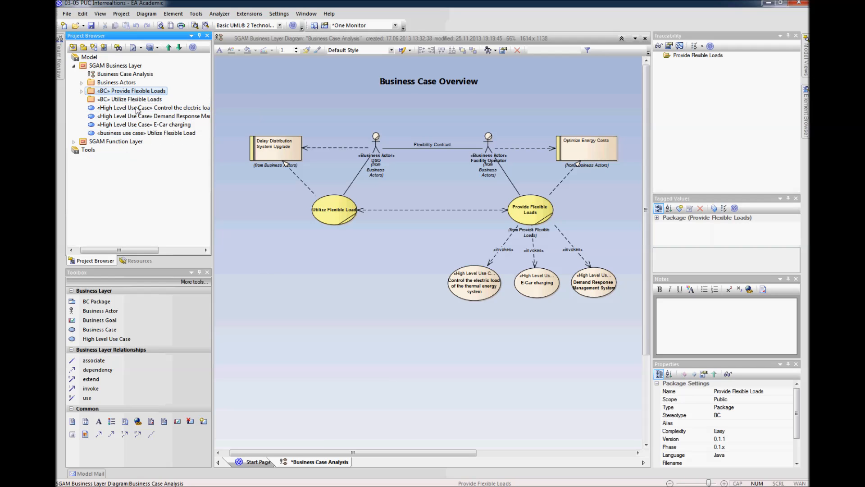
drag(137, 133, 135, 101)
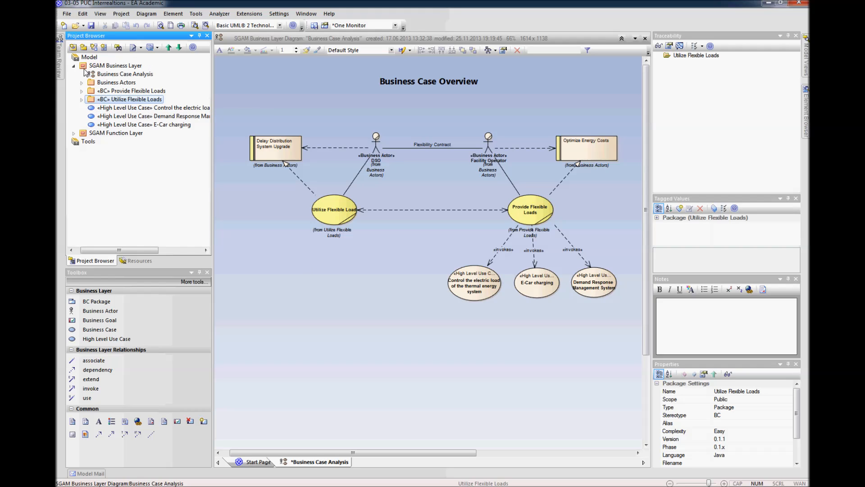
Step: Move the three high level use cases from the SGAM Business Layer into the SGAM Function Layer package
click(73, 134)
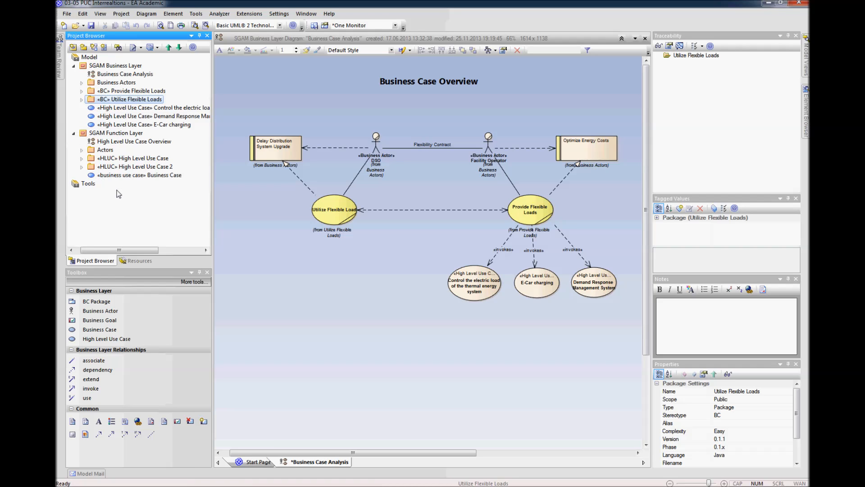
click(81, 158)
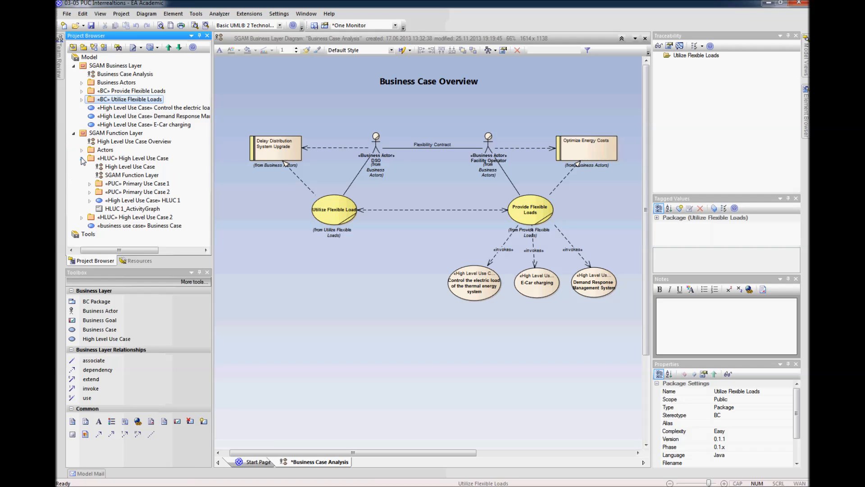
click(82, 158)
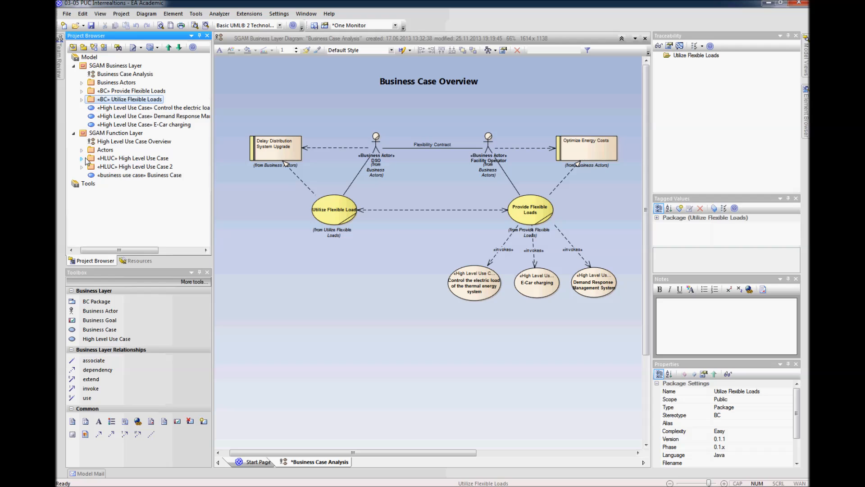
click(110, 108)
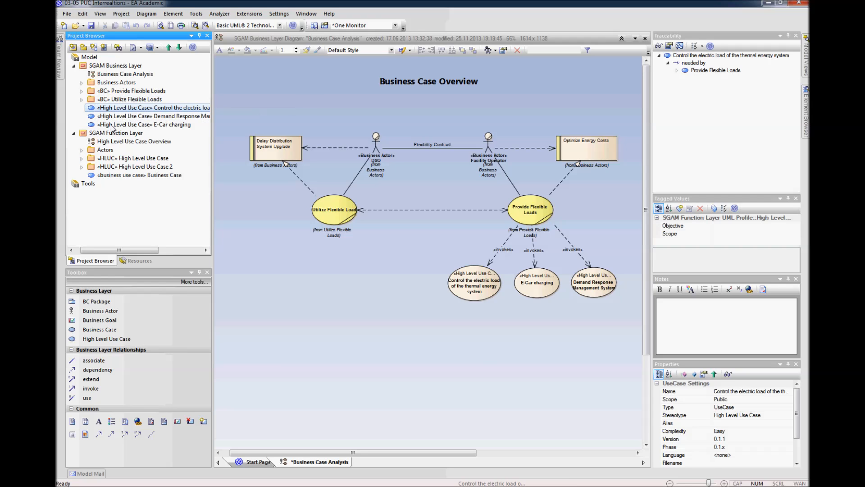
shift+click(113, 125)
drag(111, 108, 113, 134)
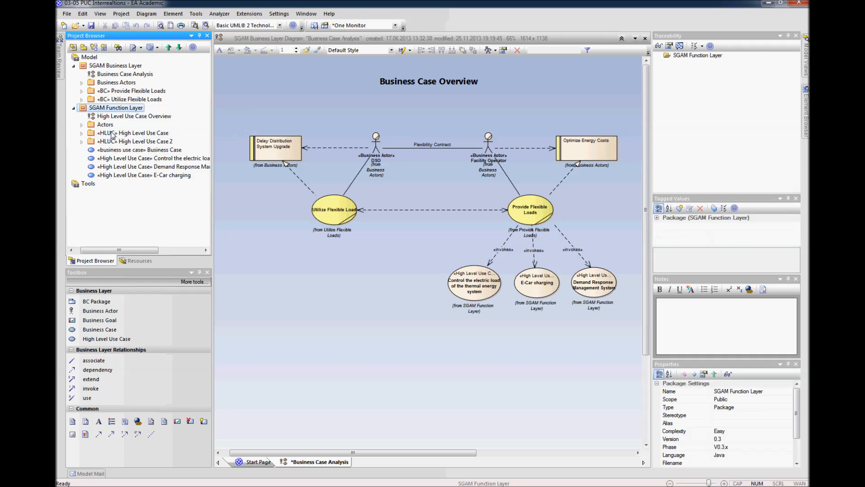
Step: Delete Primary Use Case 1, Primary Use Case 2, HLUC 1 and HLUC 1_ActivityGraph from the High Level Use Case package
click(74, 66)
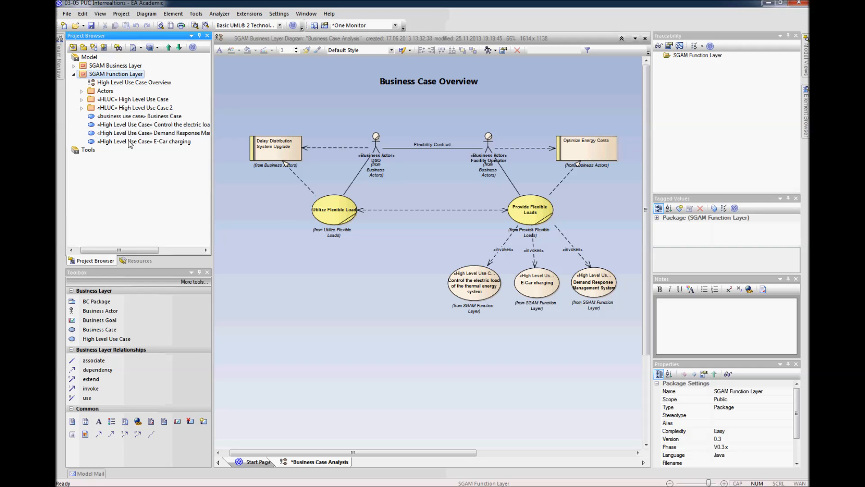
click(82, 99)
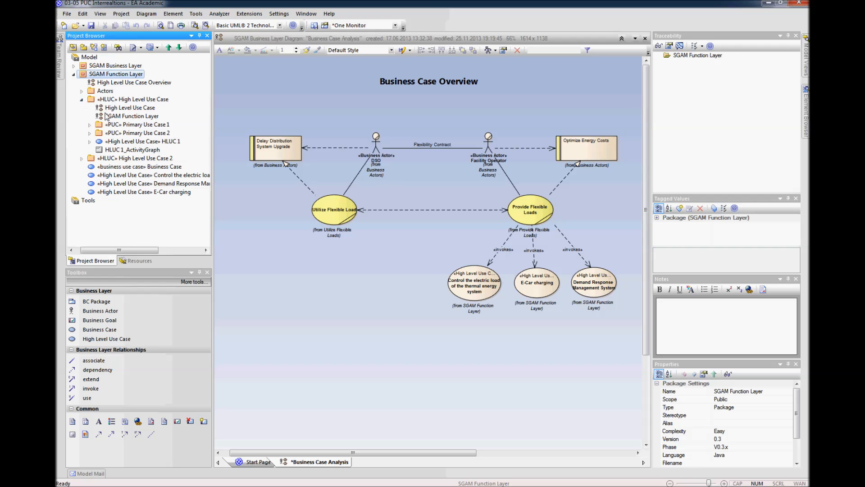
click(118, 125)
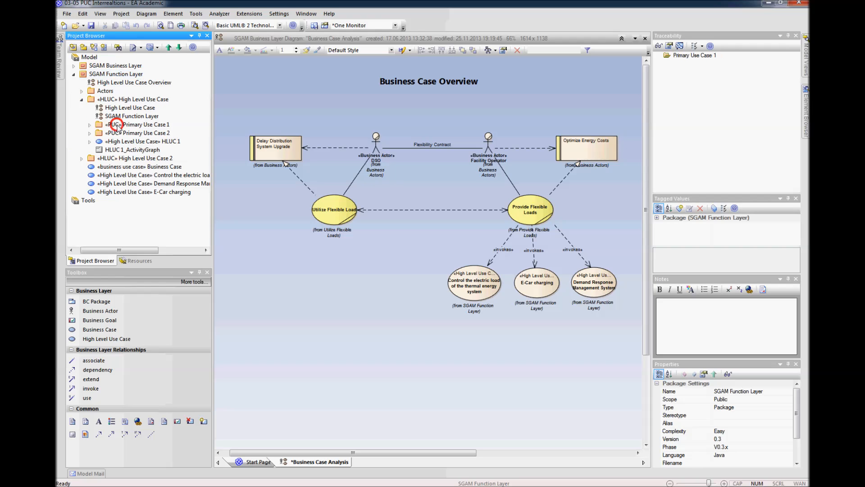
shift+click(120, 150)
right_click(120, 150)
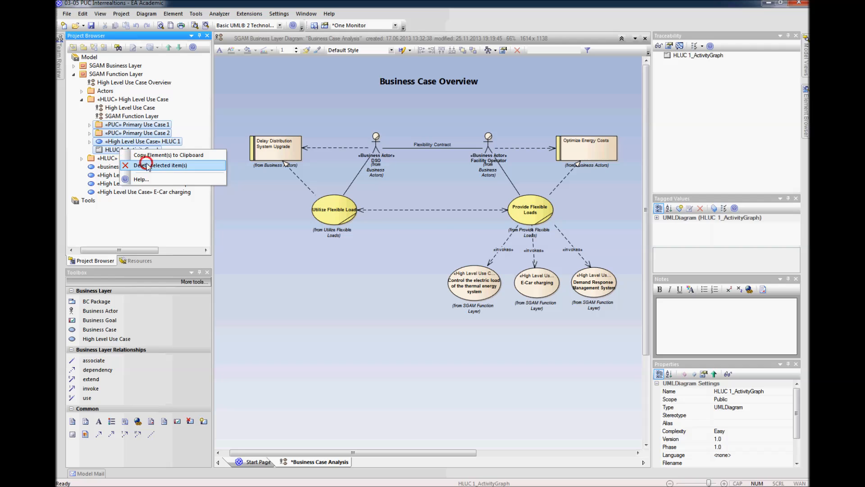
click(146, 166)
click(415, 262)
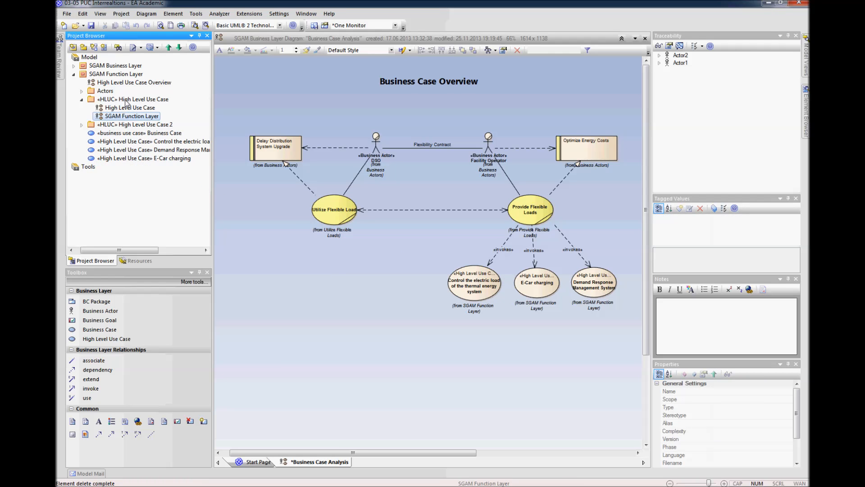
Step: Rename the High Level Use Case package in the SGAM Function Layer as "Control electric load of thermal energy system"
click(126, 101)
right_click(126, 100)
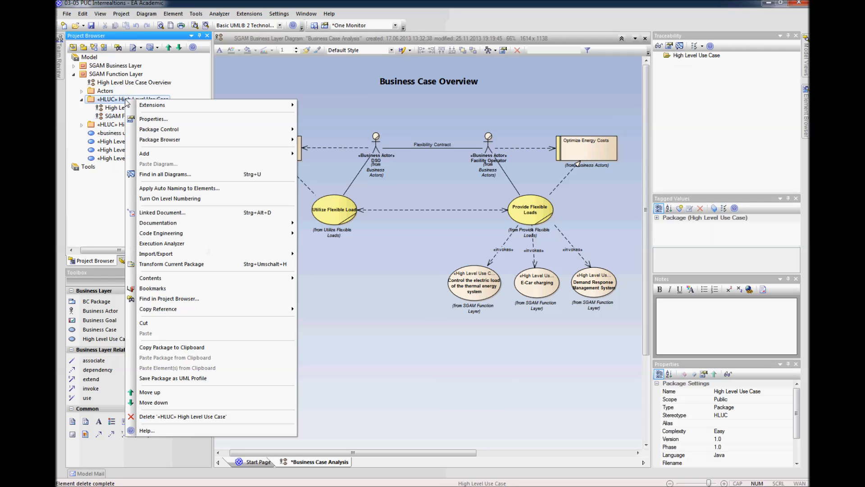
click(147, 120)
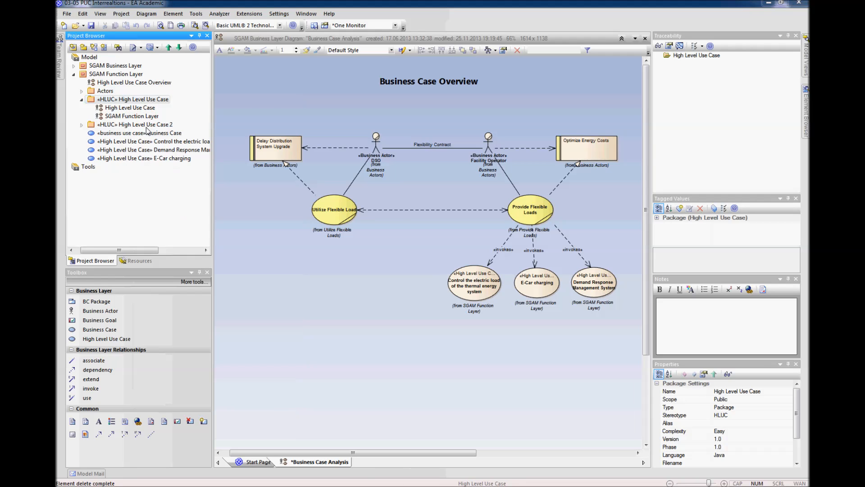
text(Control electric load of thermal energy system)
key(Return)
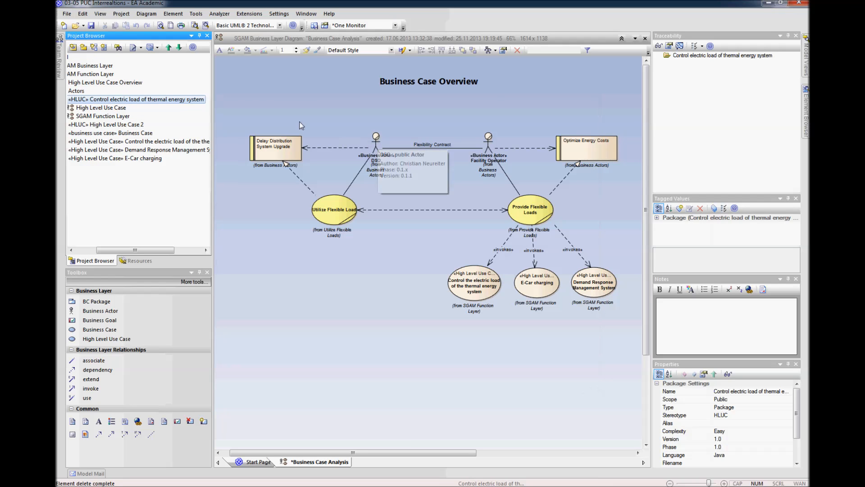
Step: Move the "Control the electric load of the thermal energy system" use case into the renamed HLUC package
drag(162, 250, 143, 250)
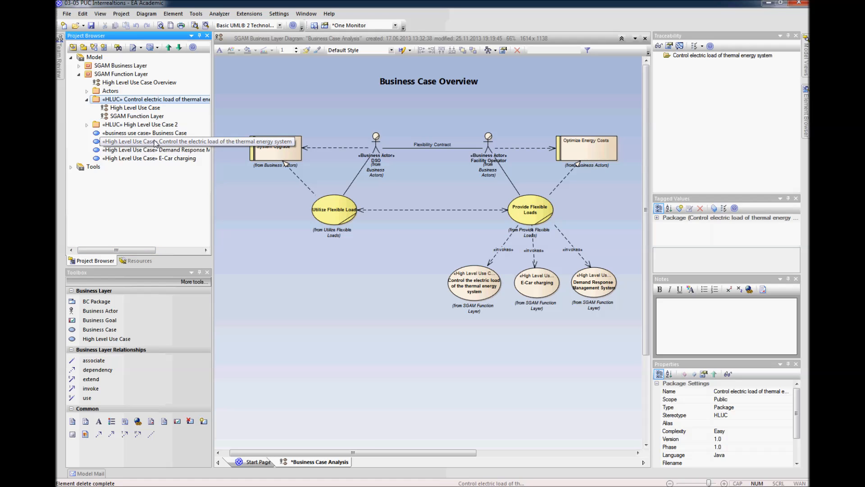
click(153, 141)
drag(152, 98, 151, 99)
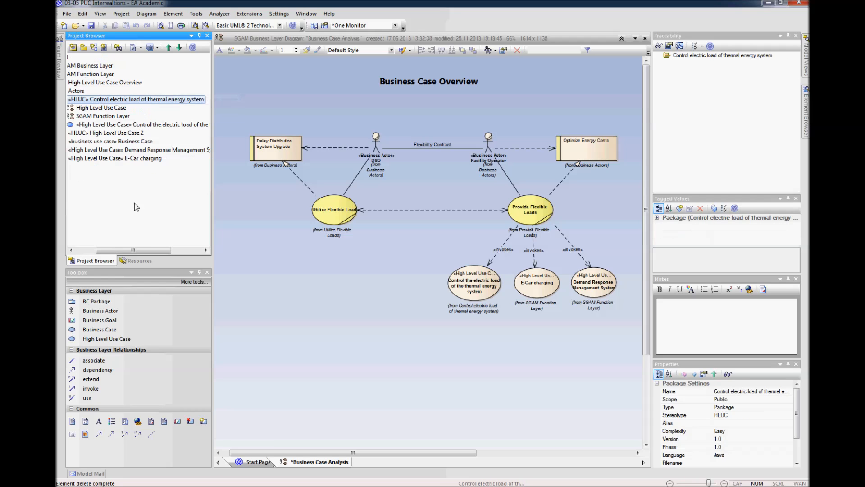
Step: Delete the template business use case "Business Case" from the SGAM Function Layer
drag(144, 250, 125, 249)
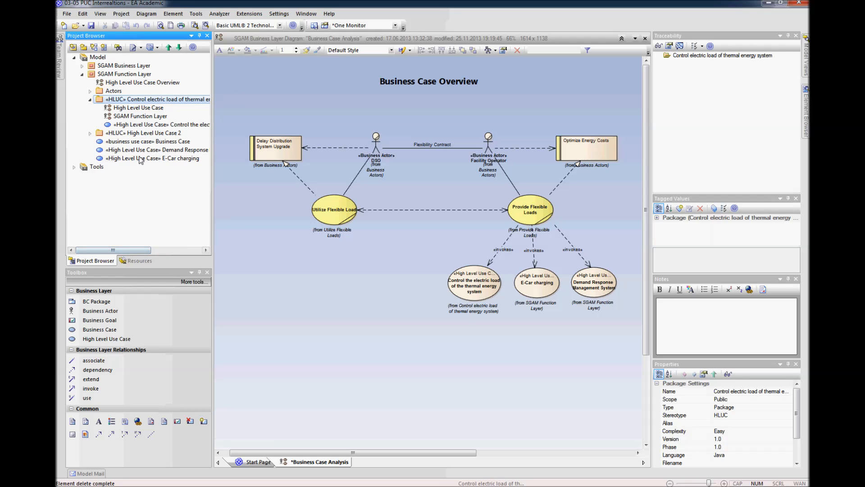
click(130, 142)
right_click(131, 142)
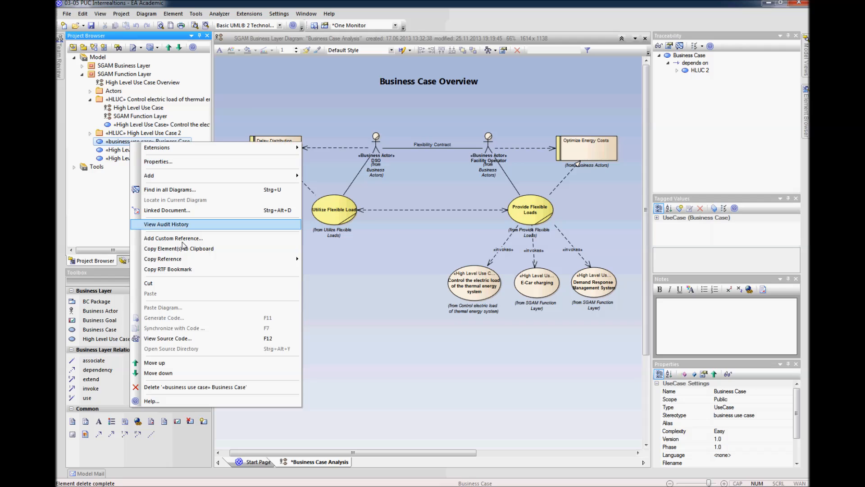
click(201, 388)
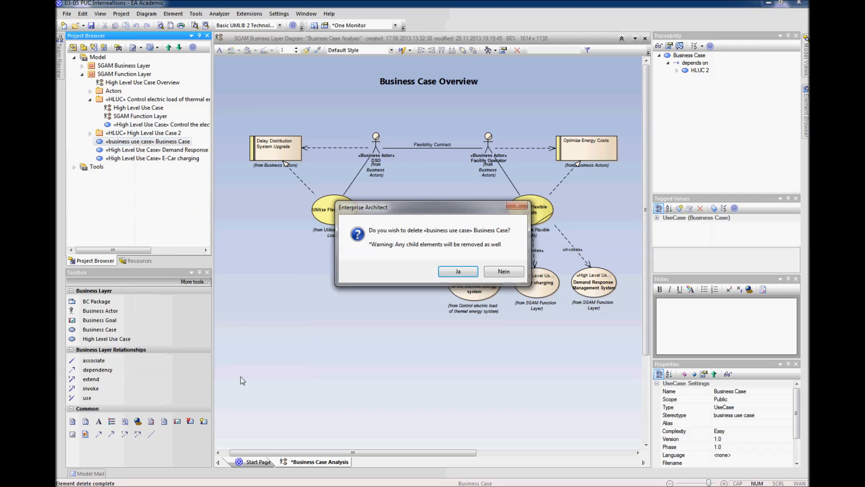
click(415, 276)
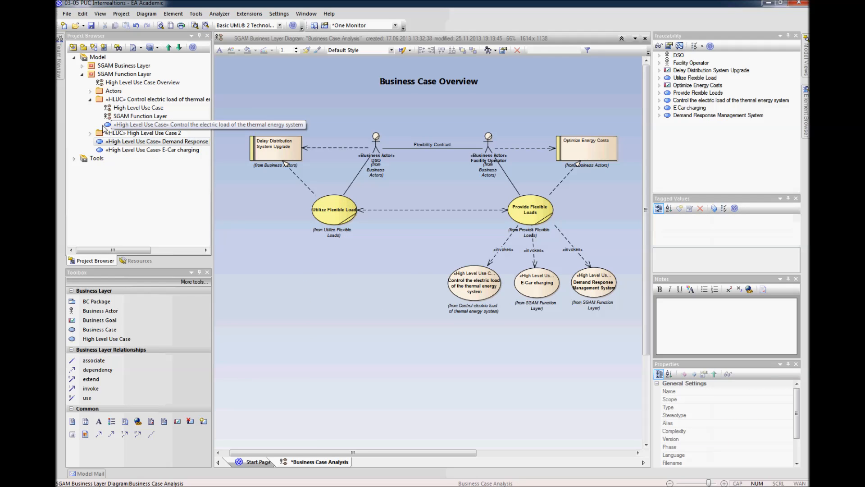
Step: Delete the template actors Actor1 and Actor2 from the Actors package of the SGAM Function Layer
click(90, 99)
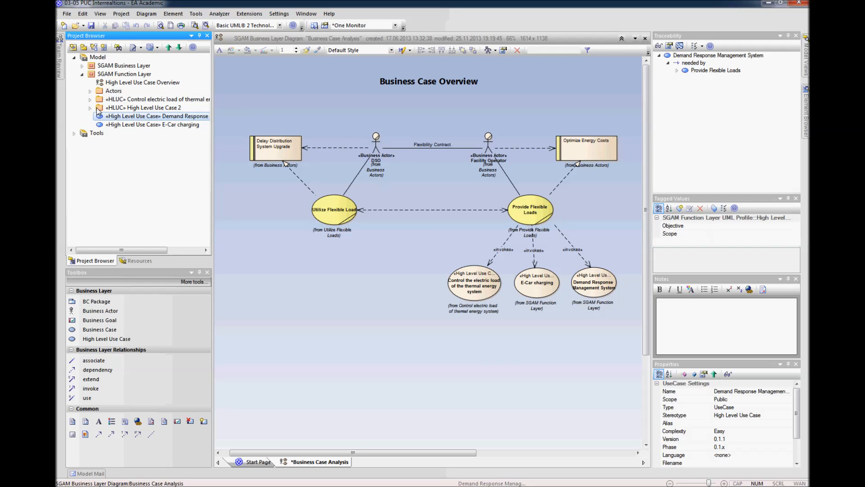
click(91, 91)
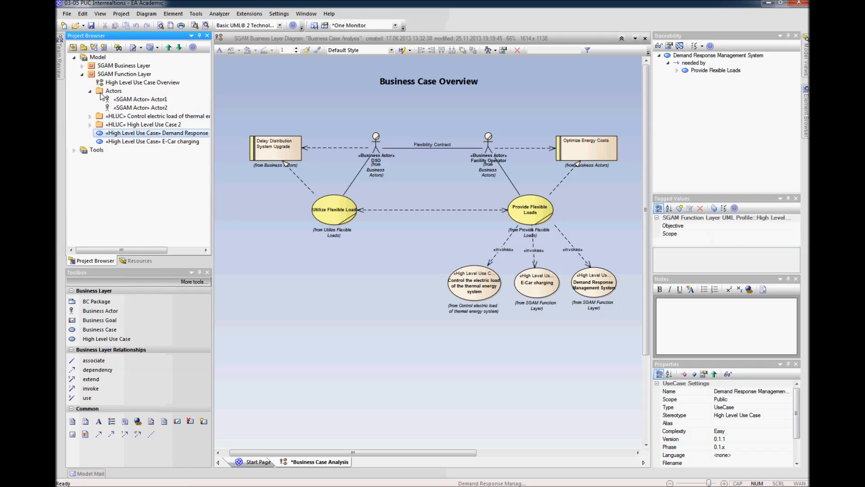
click(123, 99)
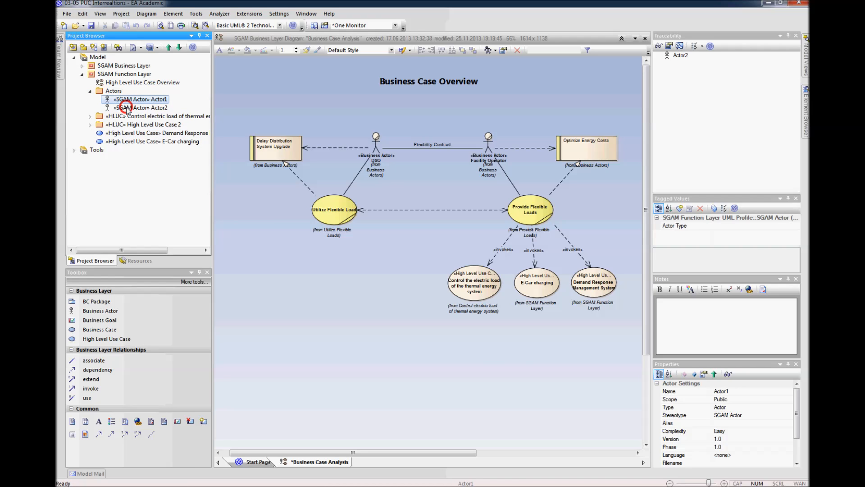
ctrl+click(128, 108)
right_click(127, 109)
click(149, 125)
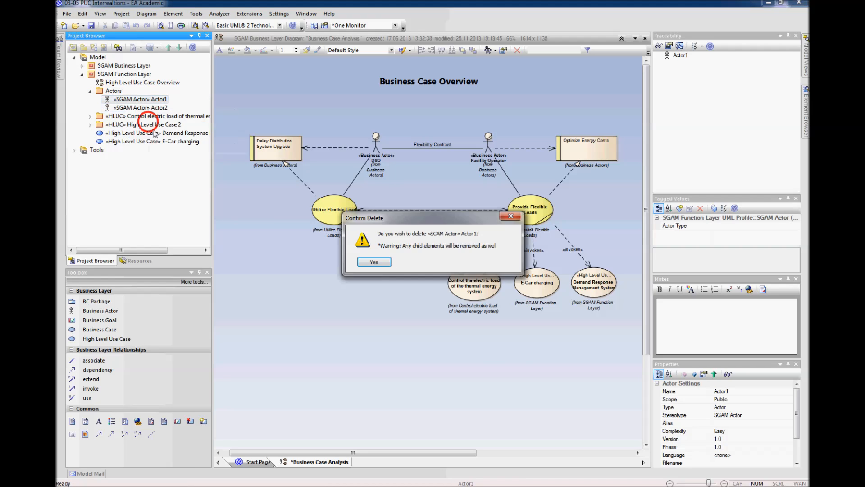
click(417, 264)
click(315, 281)
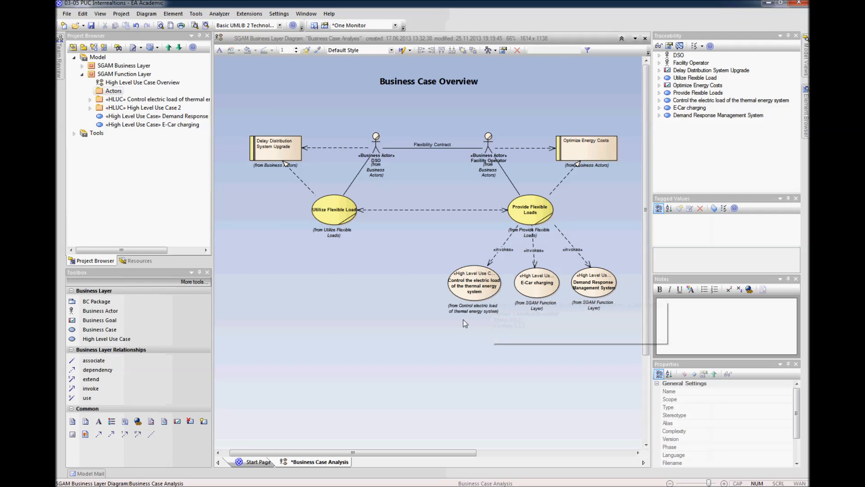
Step: Create a composite structure diagram for the "Control the electric load of the thermal energy system" use case
click(461, 282)
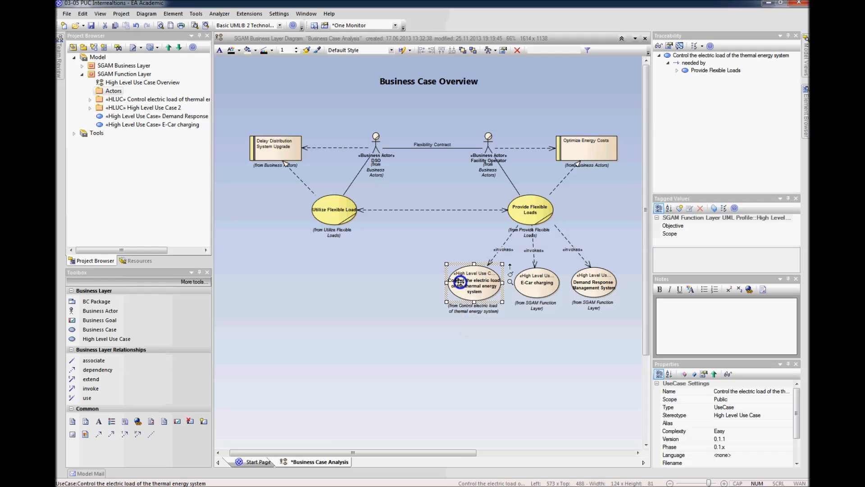
right_click(462, 284)
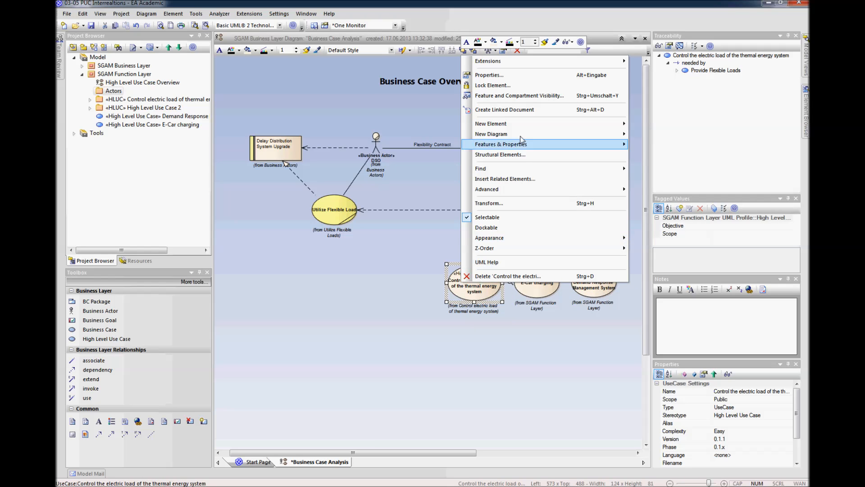
mouse_move(520, 133)
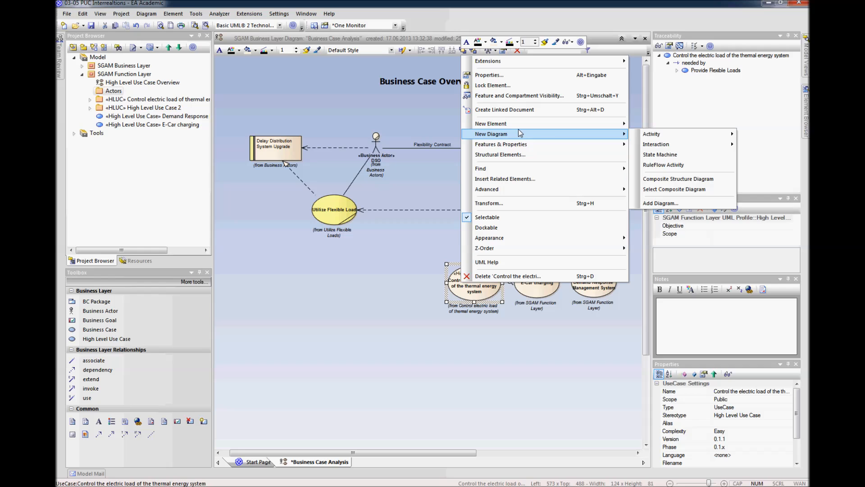
click(693, 179)
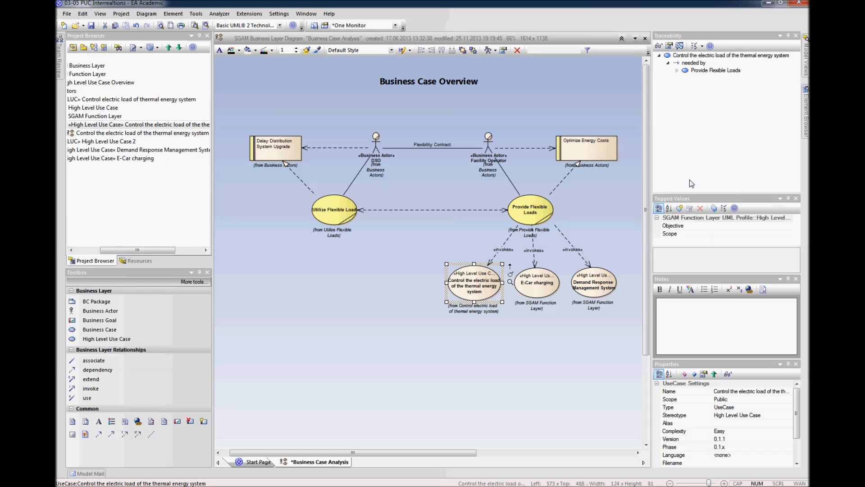
click(534, 336)
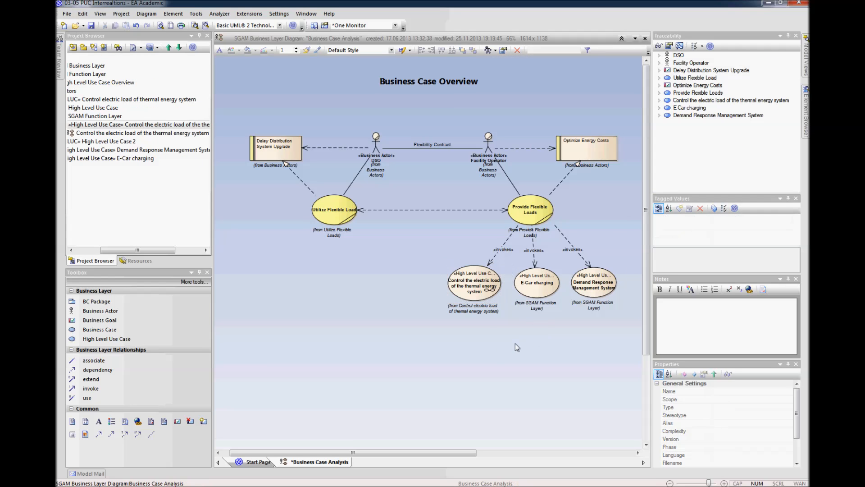
Step: Copy the "Control the electric load of the thermal energy system" use case and open its new composite diagram
click(477, 293)
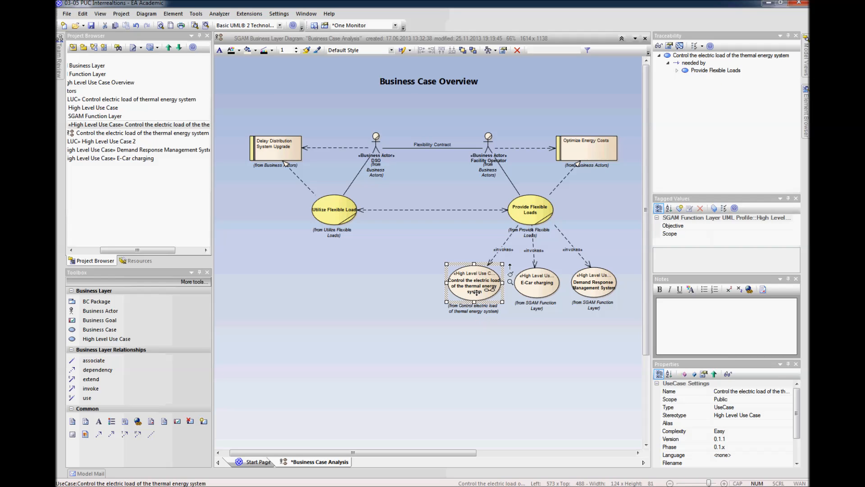
click(484, 339)
click(480, 291)
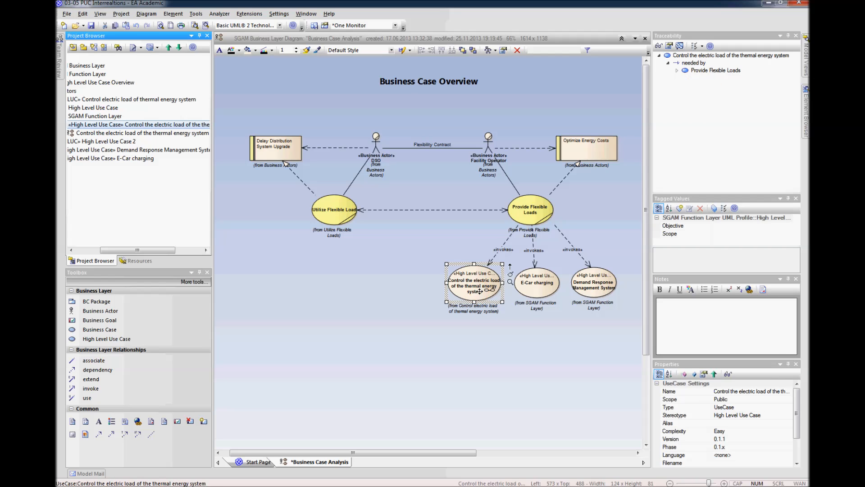
drag(156, 250, 137, 250)
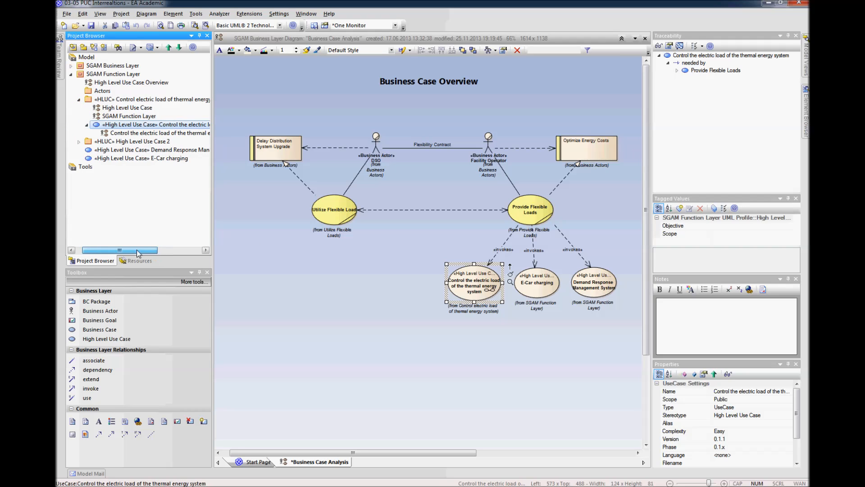
click(139, 135)
right_click(137, 134)
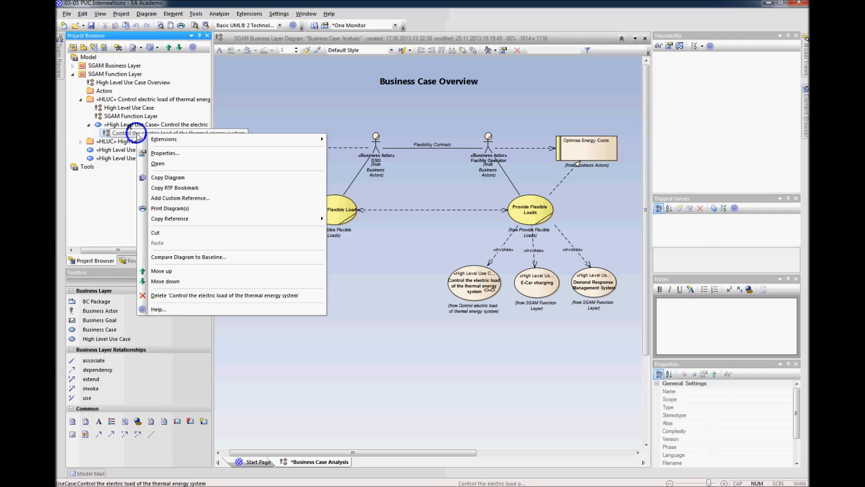
click(158, 163)
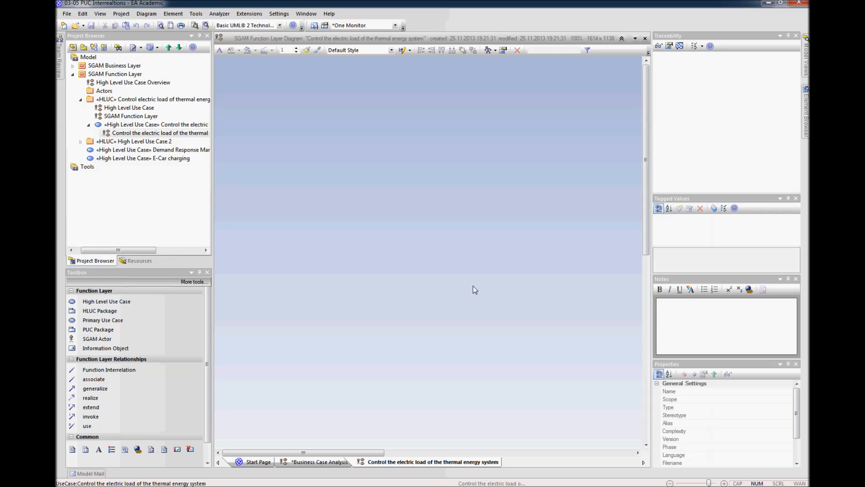
Step: Paste the copied high level use case into the composite diagram, enlarge it slightly and place it near the diagram's upper-left corner
click(283, 120)
key(ctrl+v)
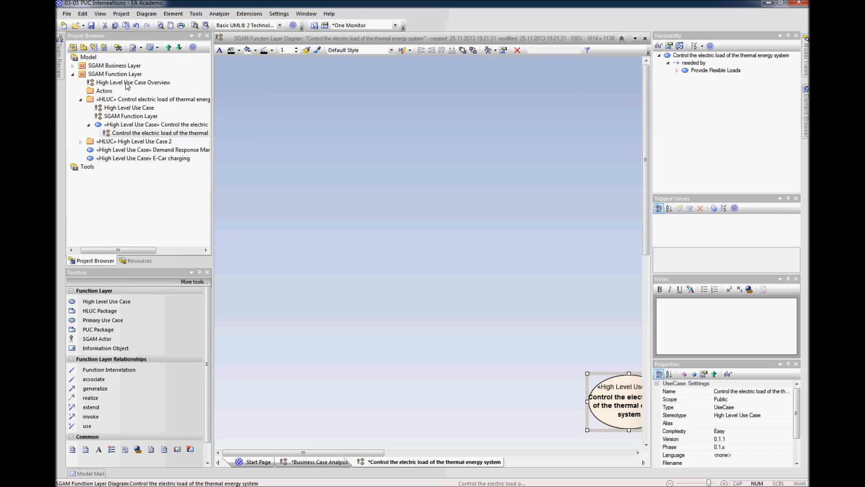
drag(601, 401, 305, 171)
click(352, 282)
click(349, 188)
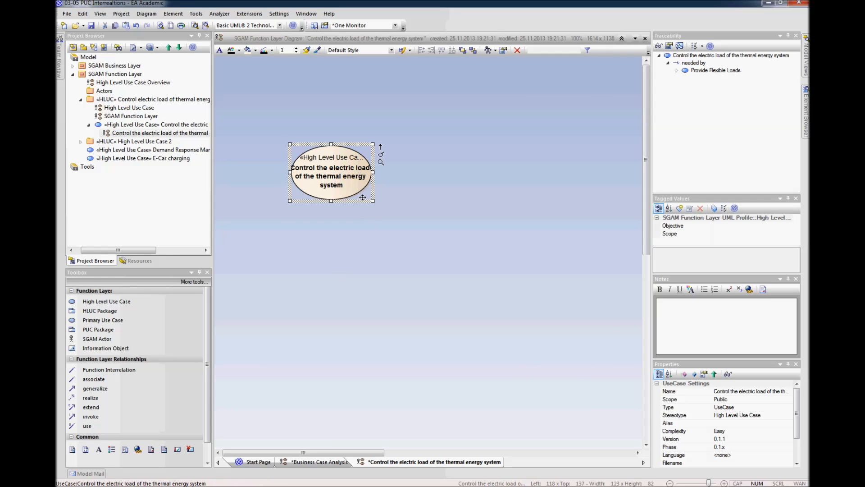
drag(372, 202, 388, 213)
drag(339, 191, 324, 179)
click(348, 220)
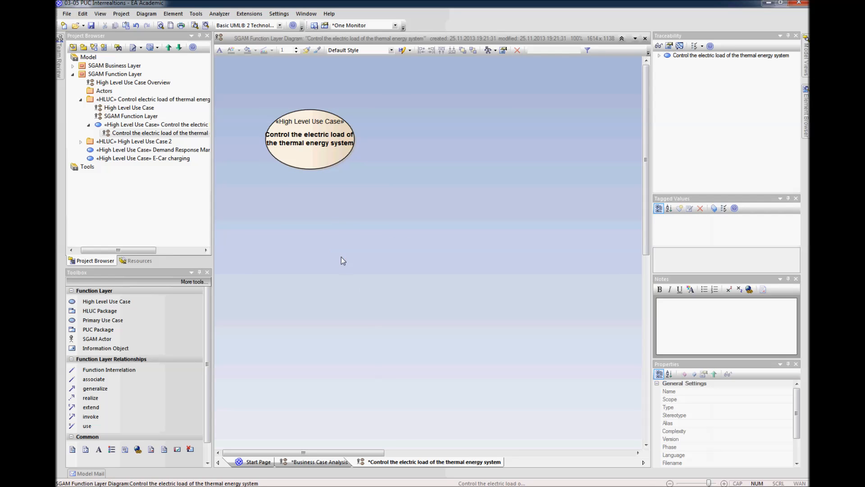
scroll(342, 257, down, 3)
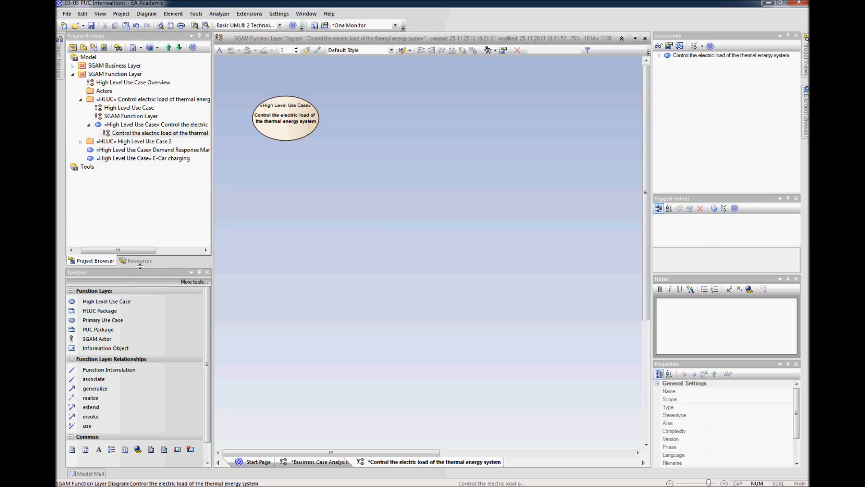
Step: Add a primary use case named "Operation Plan" below the high level use case and resize it to about 122 by 56
click(107, 321)
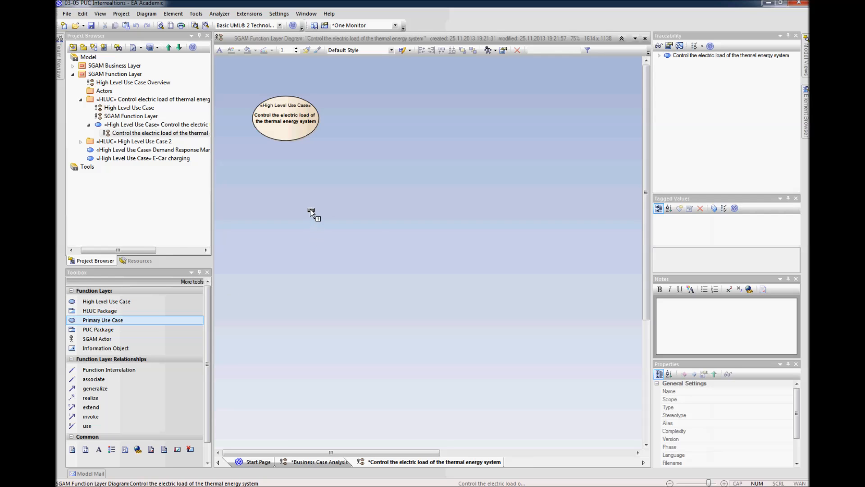
click(308, 203)
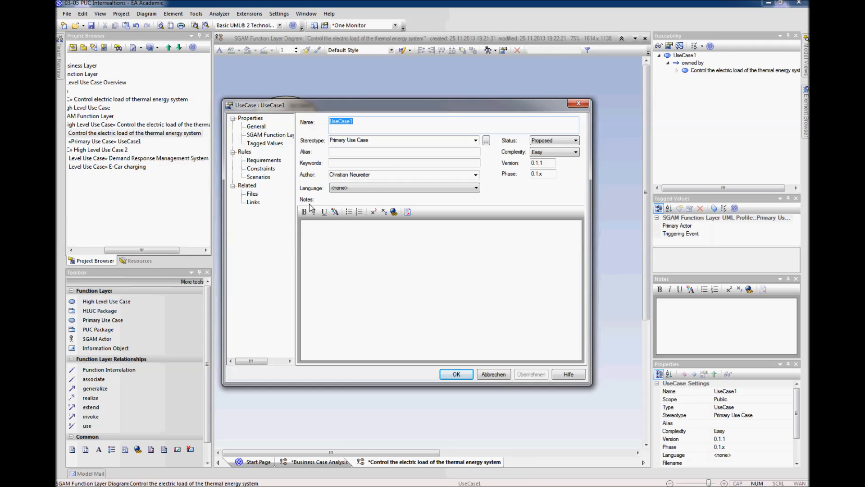
text(Oper)
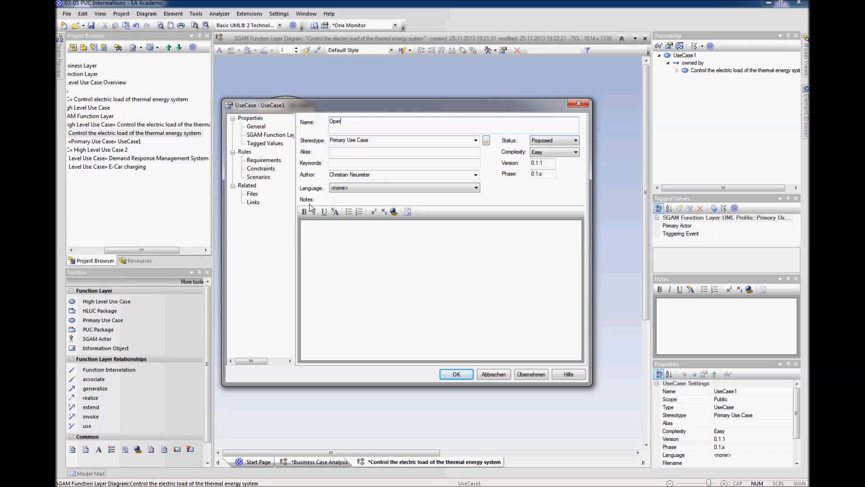
text(ation Plan)
key(Return)
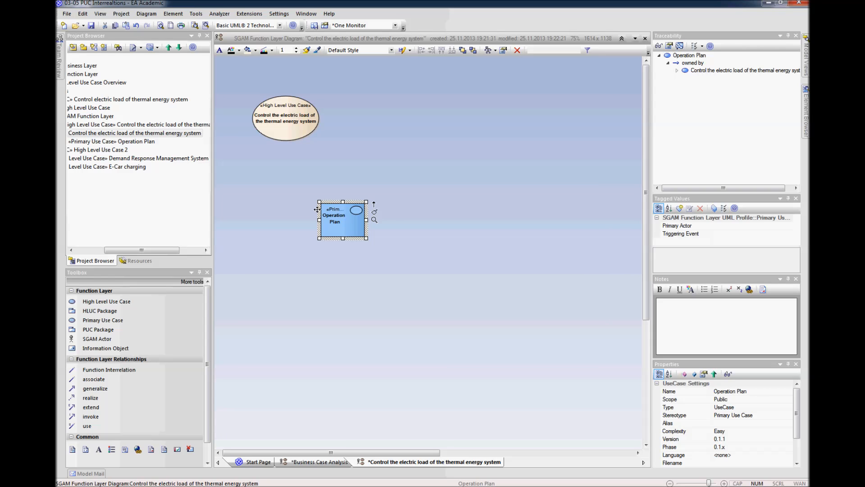
drag(366, 238, 345, 193)
click(377, 255)
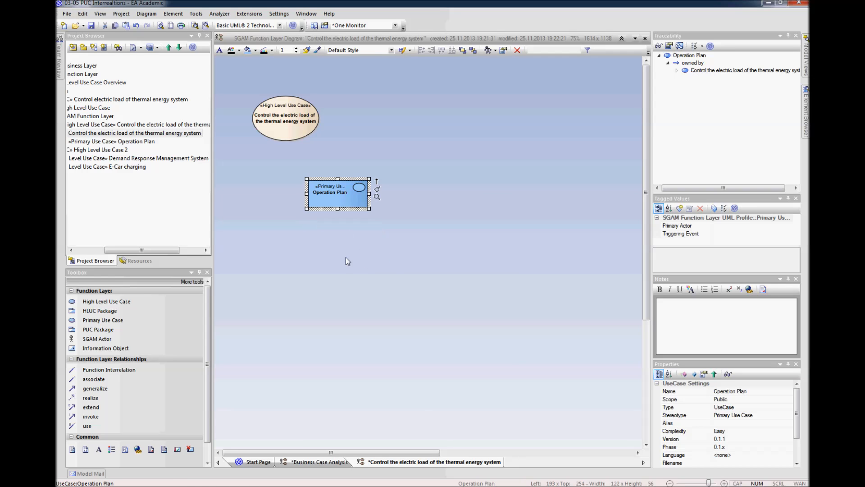
Step: Enlarge the Operation Plan element slightly and shift it further right, below the high level use case
click(377, 188)
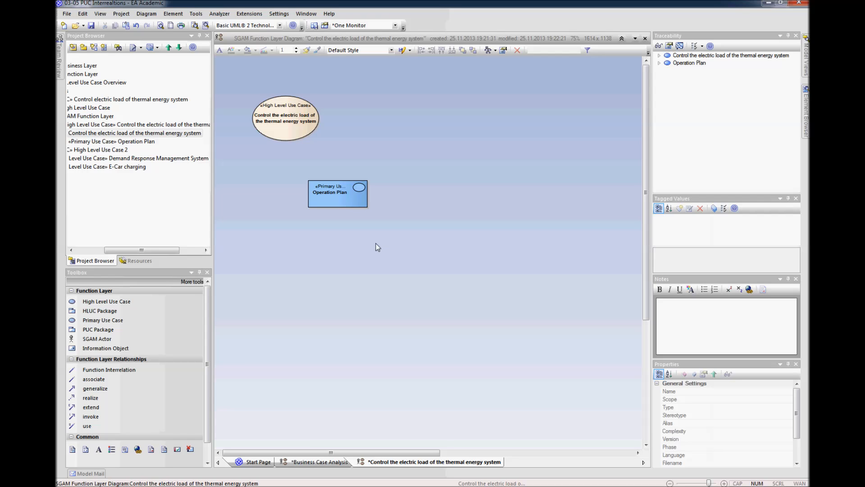
drag(342, 199, 342, 202)
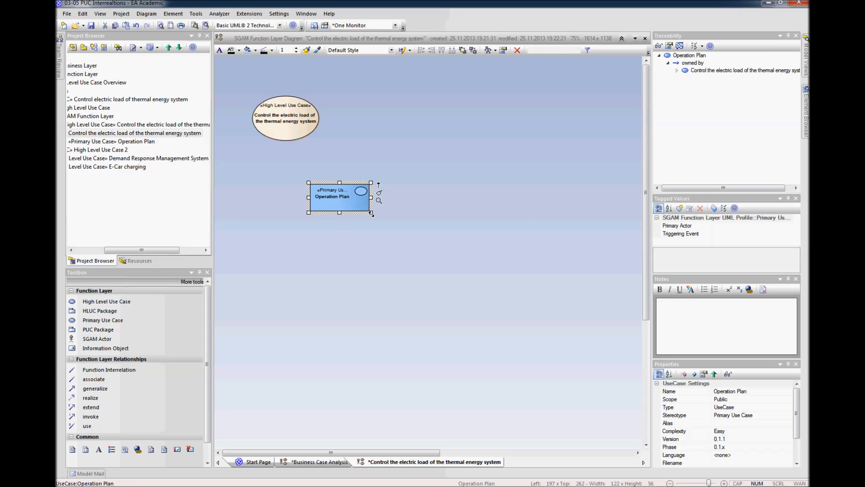
click(376, 238)
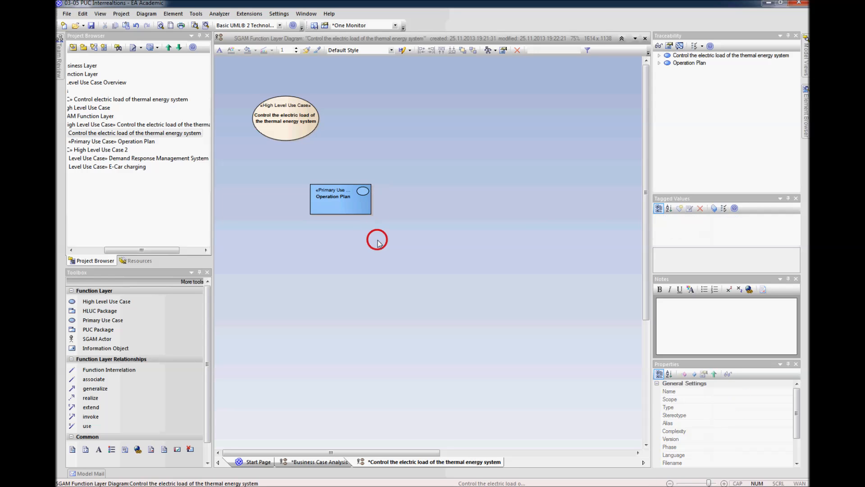
click(364, 209)
click(400, 220)
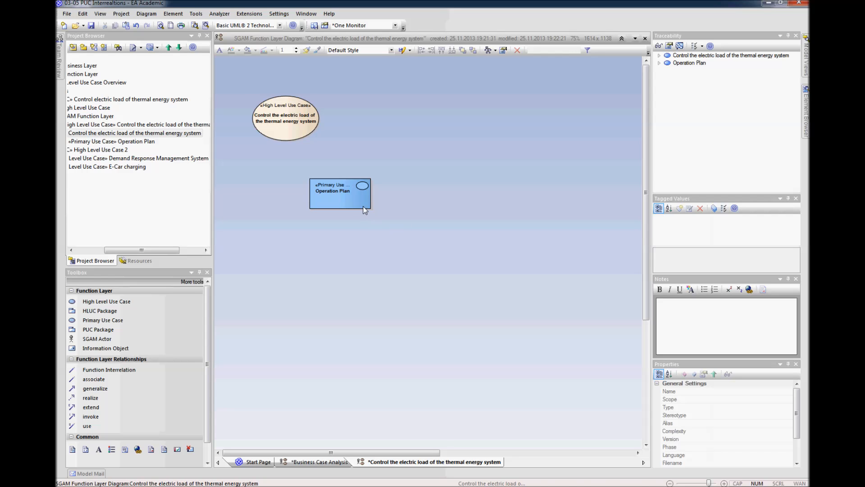
drag(357, 201, 356, 206)
click(371, 244)
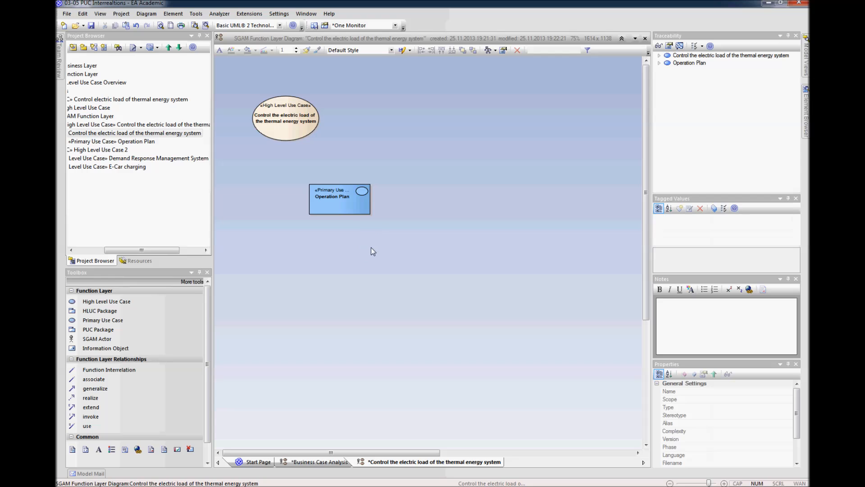
drag(345, 212, 359, 206)
click(370, 237)
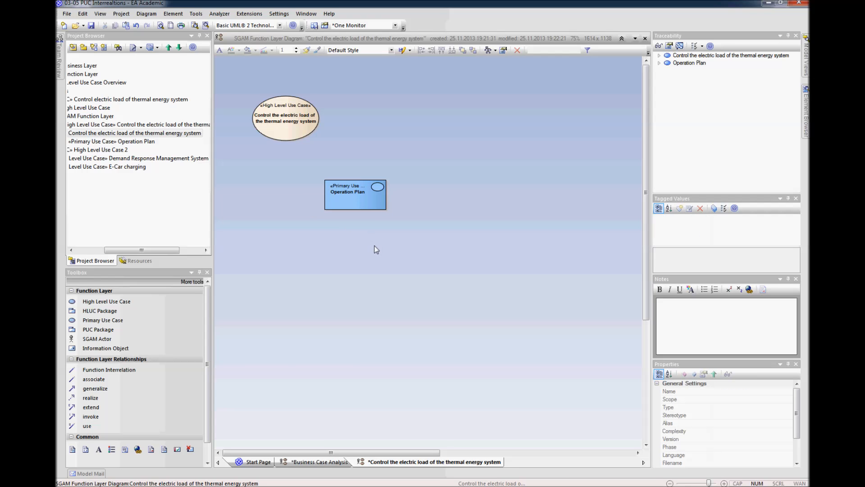
click(429, 451)
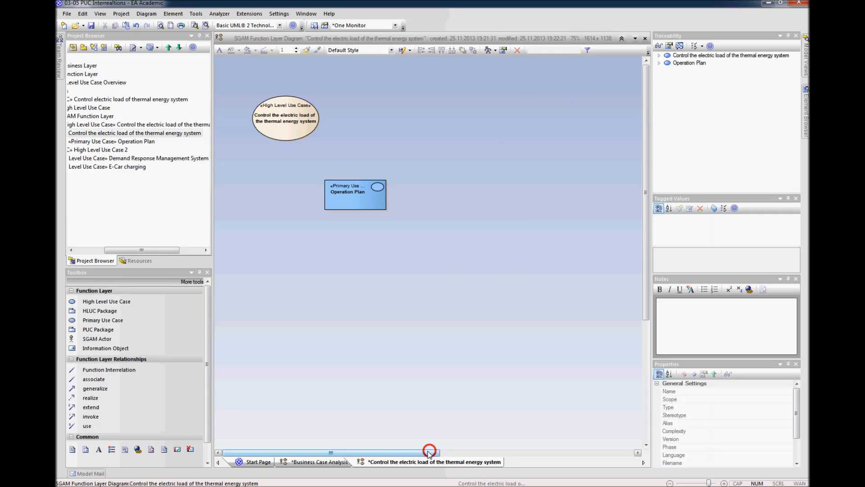
drag(212, 215, 208, 215)
drag(177, 249, 162, 249)
click(302, 289)
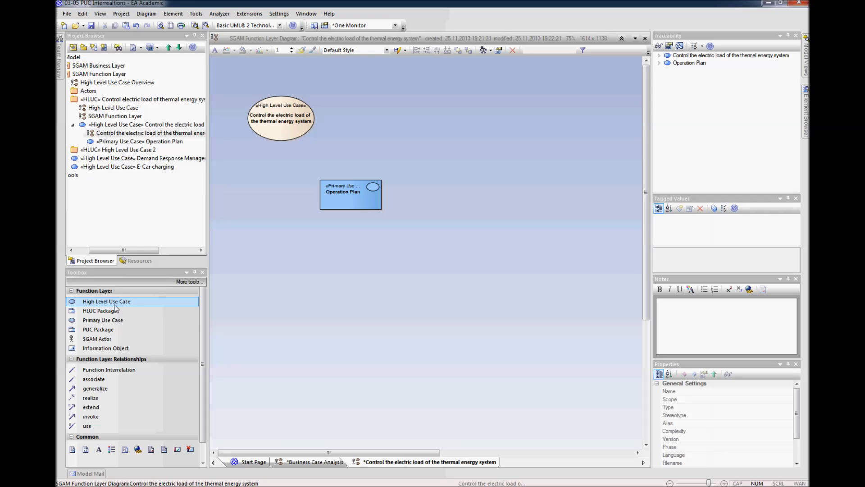
Step: Add a primary use case named "Data Acquisition" to the right of the high level use case and widen its element
click(113, 320)
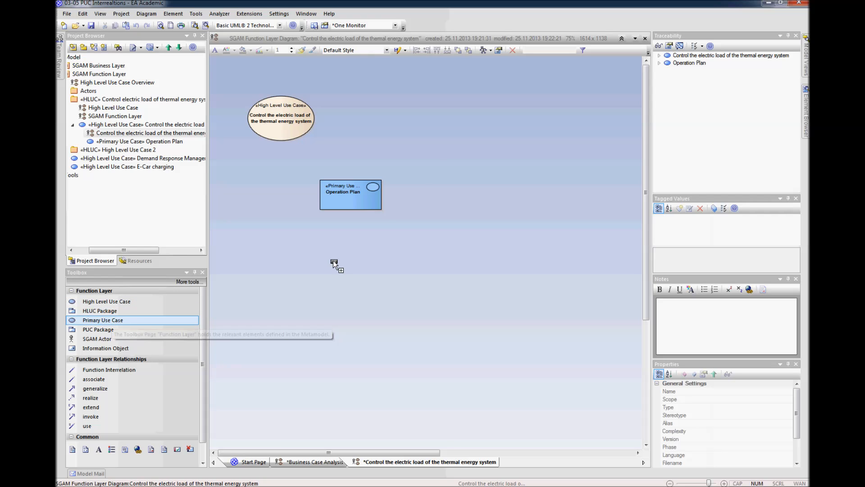
click(467, 100)
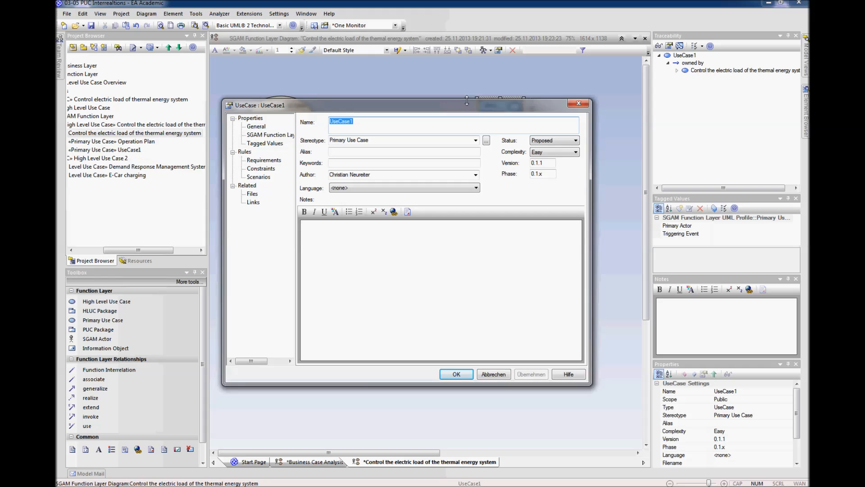
text(Data Acquisition)
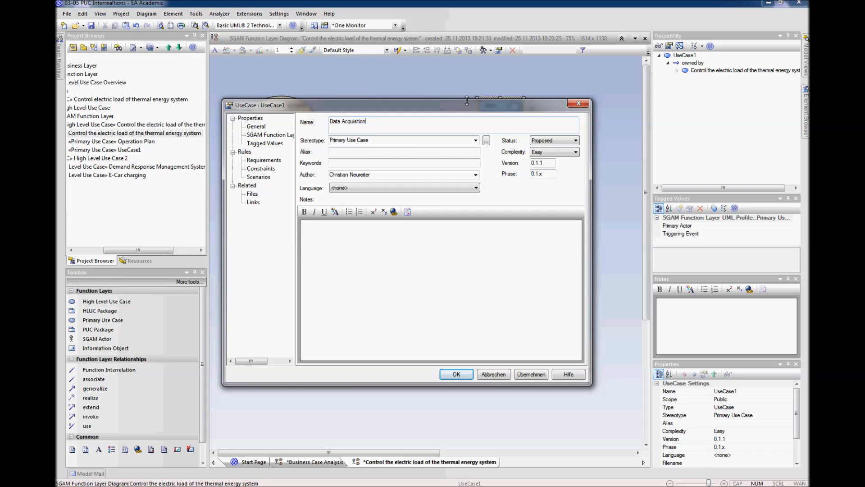
key(Return)
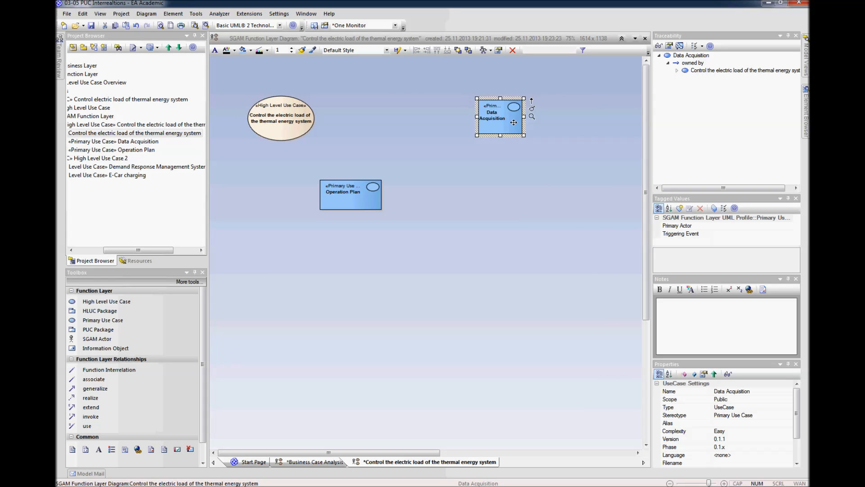
drag(524, 135, 504, 112)
click(503, 161)
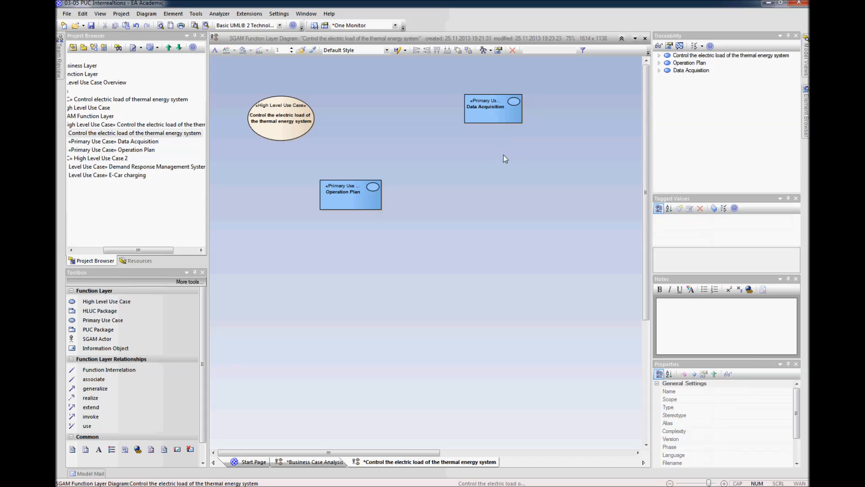
click(498, 116)
click(496, 151)
Step: Add a primary use case named "Control Heat" below Data Acquisition and enlarge it to about 132 by 64
click(476, 186)
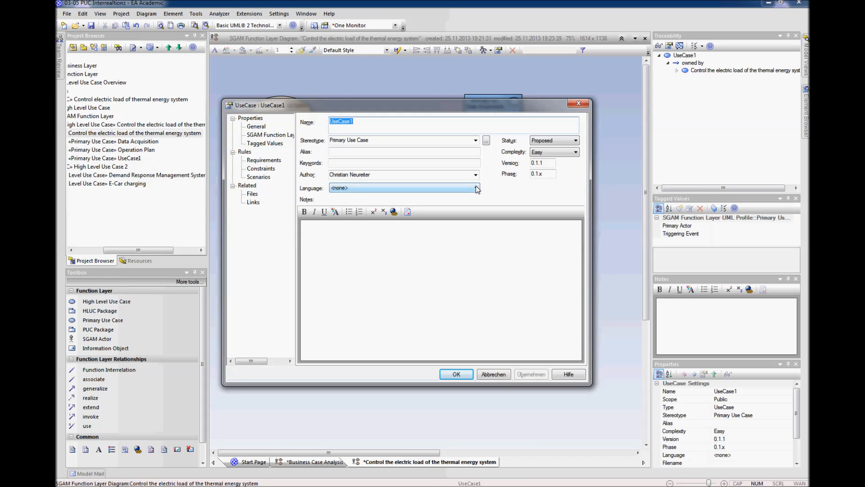
text(Contro)
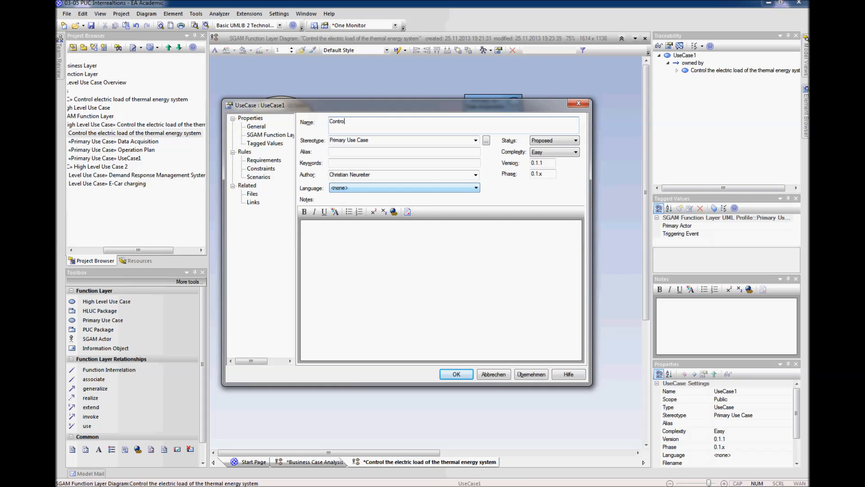
text(l Heat)
key(Return)
click(507, 207)
mouse_move(507, 207)
mouse_down()
mouse_move(485, 195)
mouse_move(531, 206)
mouse_move(505, 199)
mouse_up()
click(518, 214)
click(506, 189)
click(513, 226)
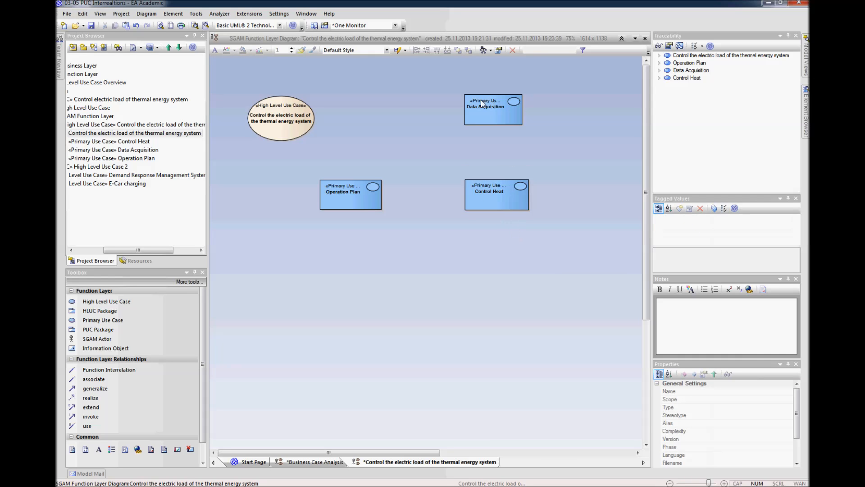
Step: Nudge the Control Heat and Operation Plan elements slightly to line them up in the diagram
click(501, 208)
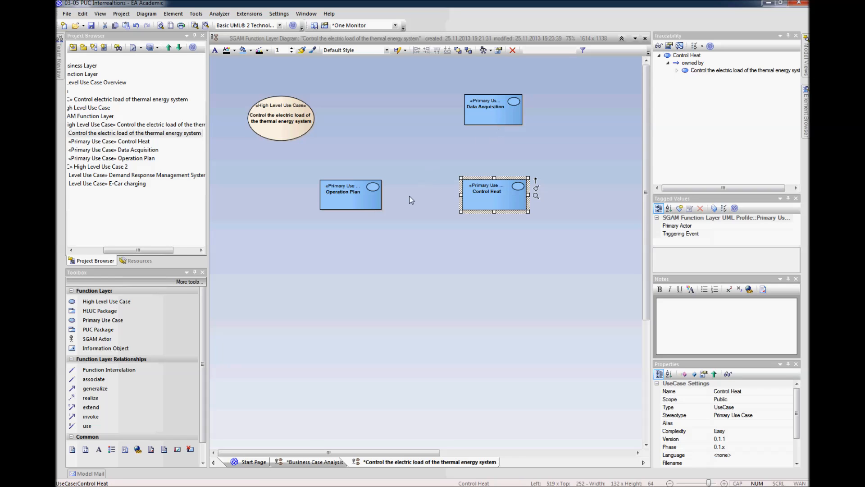
click(353, 205)
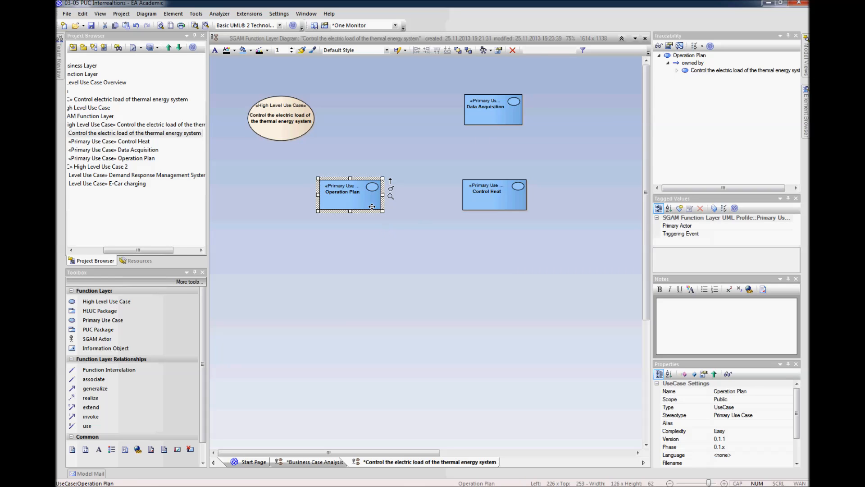
click(517, 200)
click(525, 223)
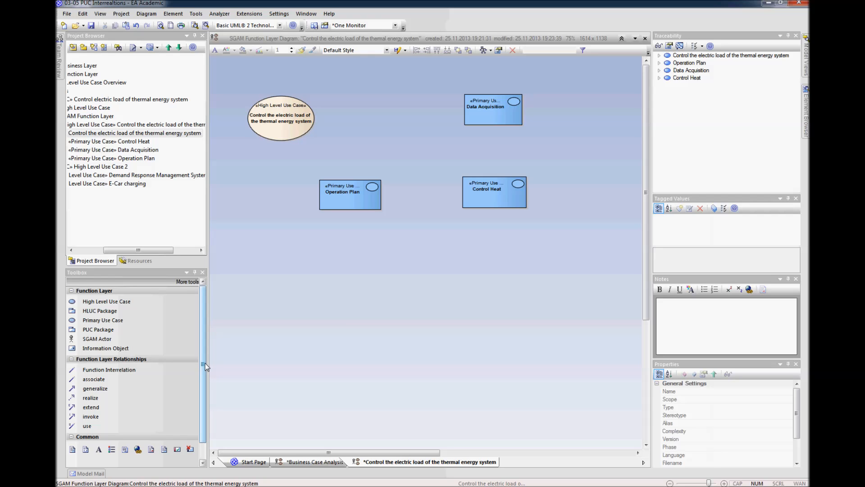
Step: Add a primary use case named "Control HP" below and slightly left of Control Heat, sized about 120 by 70
click(108, 320)
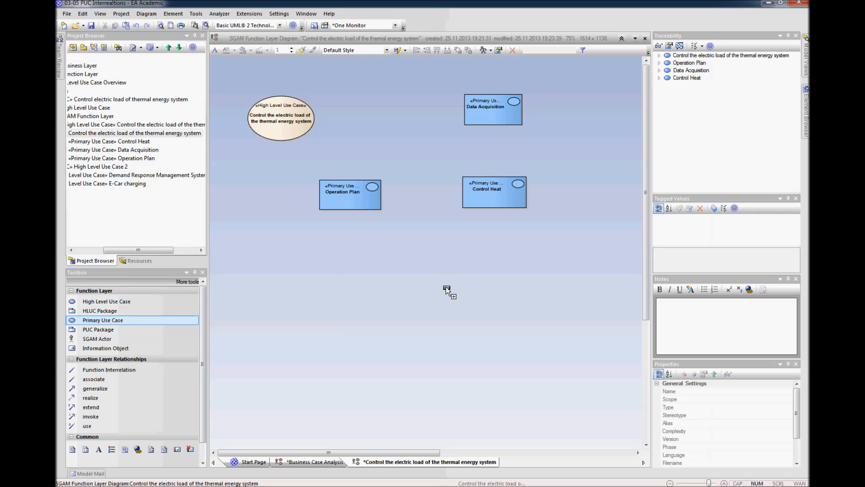
click(423, 292)
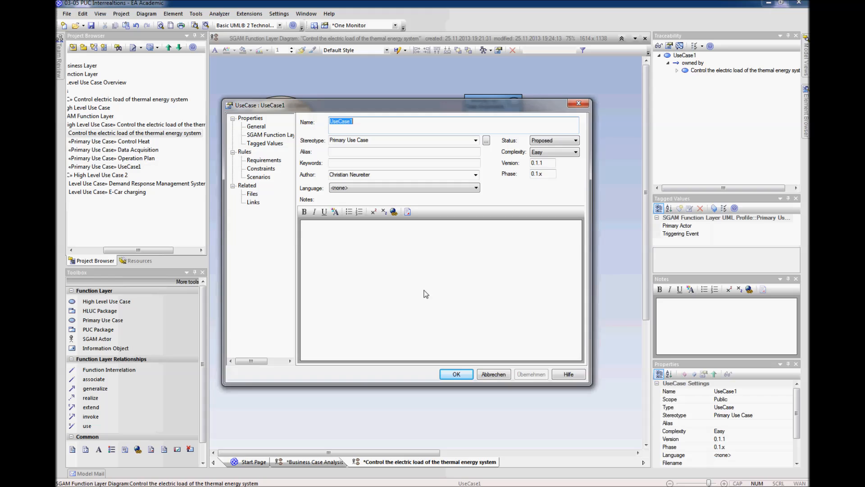
text(Control)
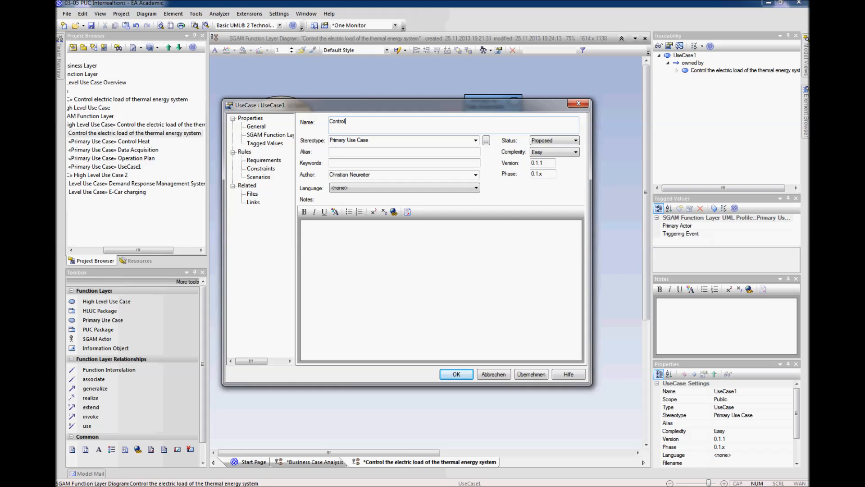
text( Heat)
key(Return)
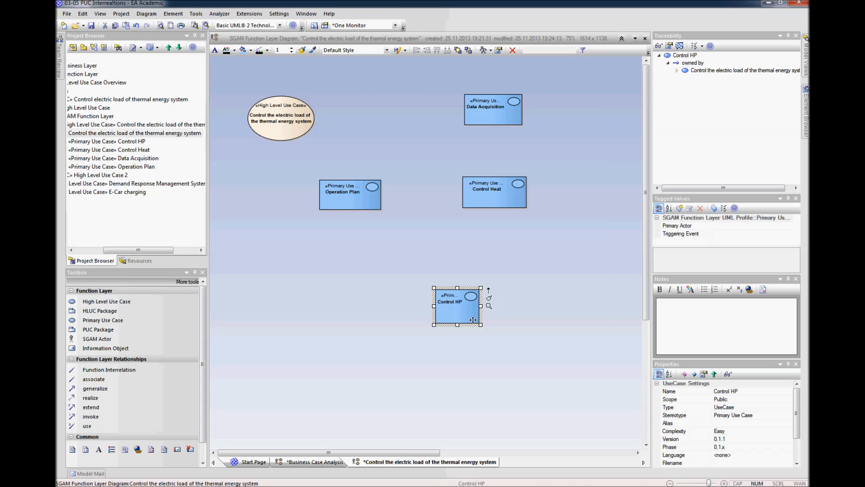
drag(481, 306, 447, 304)
click(465, 306)
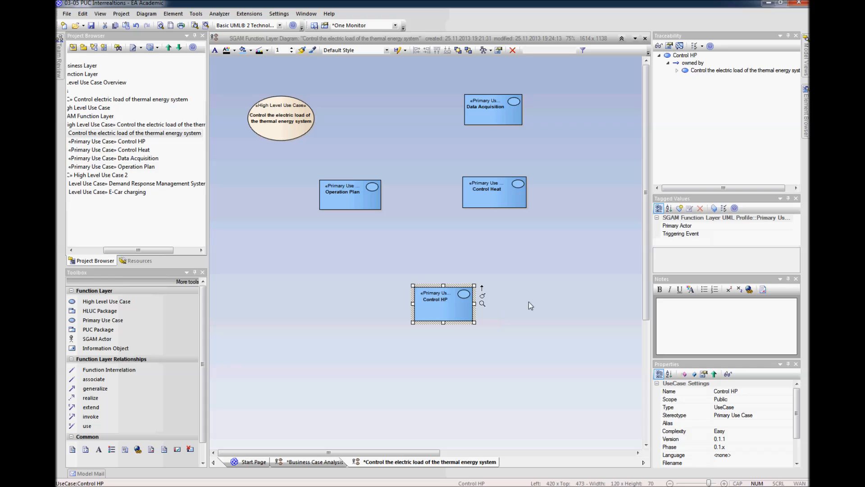
Step: Add a primary use case named "Control CHP", about 113 by 68, to the right of Control HP, and nudge Operation Plan slightly upward
click(544, 308)
text(Control CHP)
key(Return)
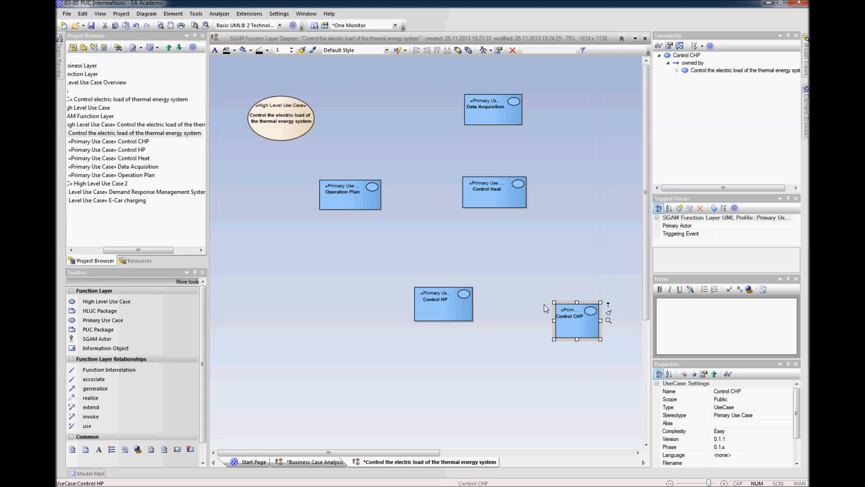
drag(573, 325, 547, 312)
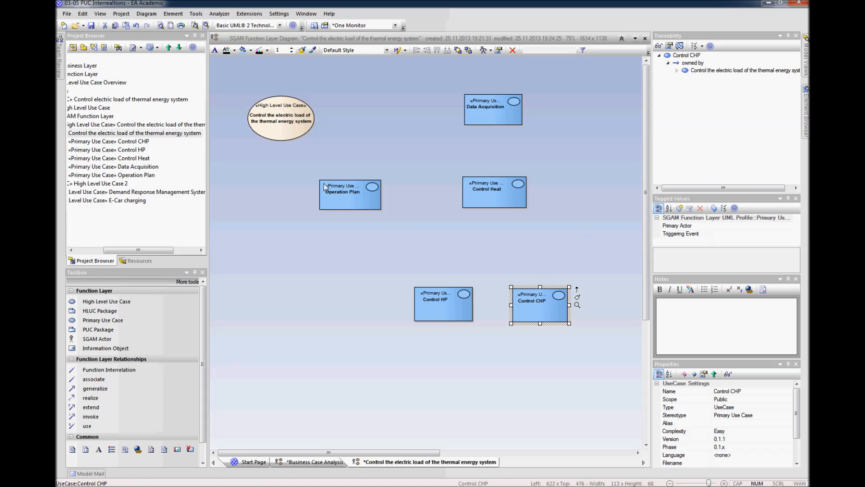
drag(354, 202, 354, 199)
click(403, 240)
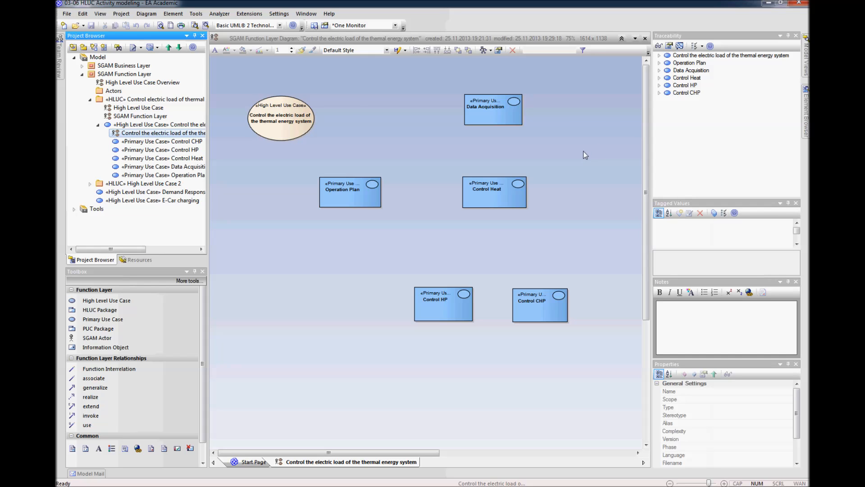
click(395, 136)
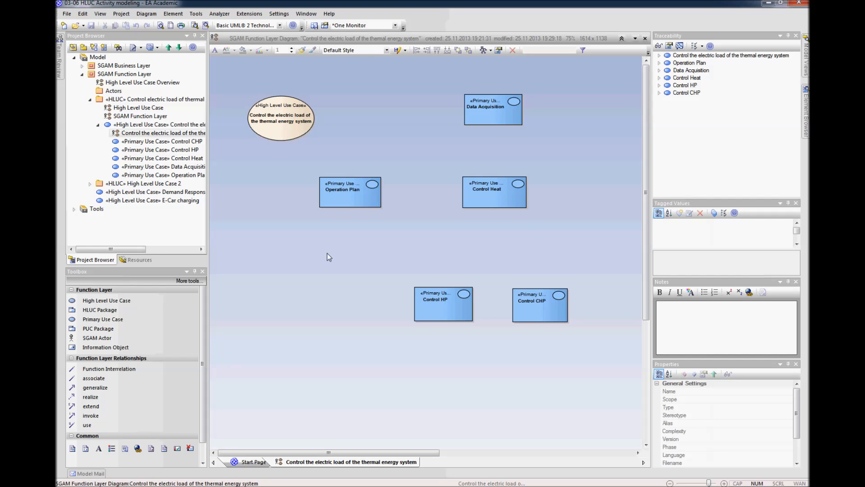
drag(208, 237, 202, 237)
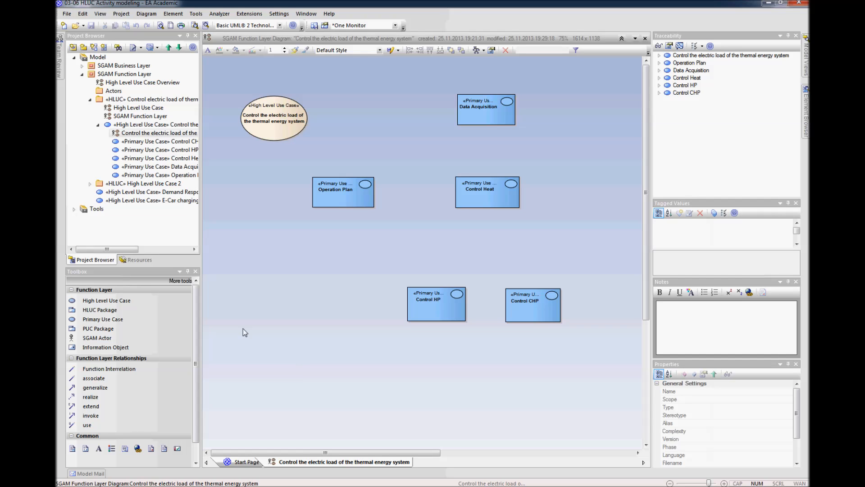
drag(200, 230, 200, 231)
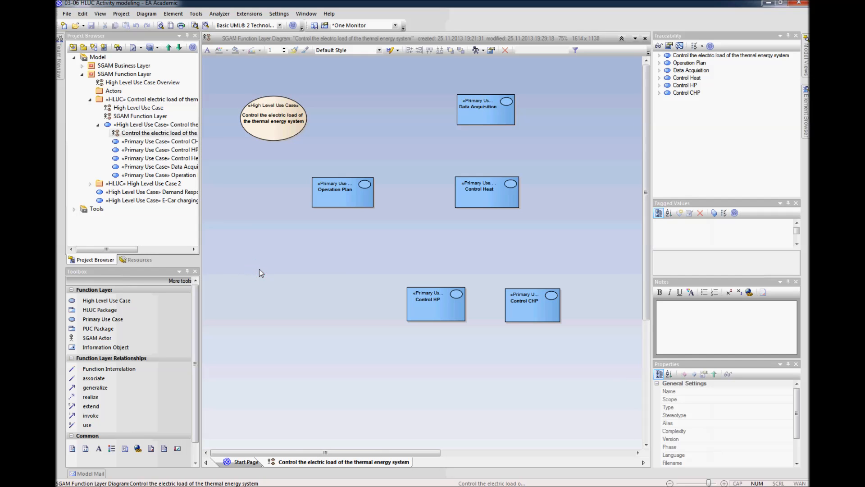
Step: Open the scenarios in the properties of the "Control the electric load of the thermal energy system" high level use case
click(270, 130)
right_click(270, 131)
click(284, 149)
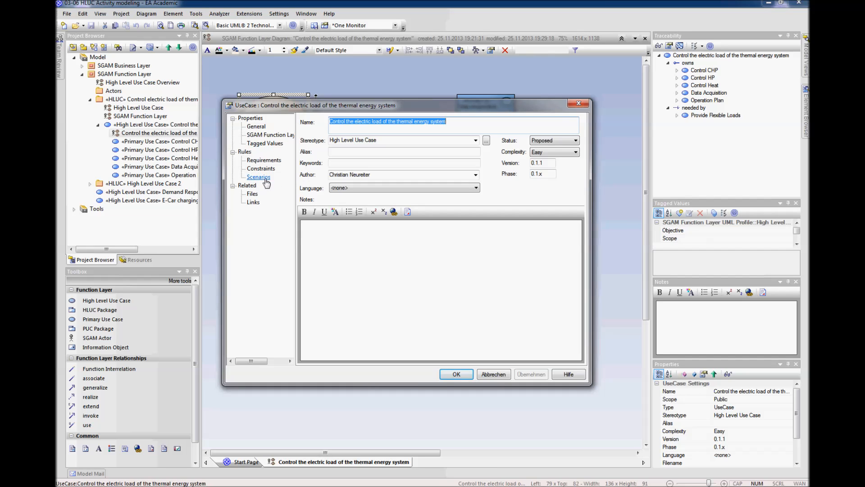
click(258, 177)
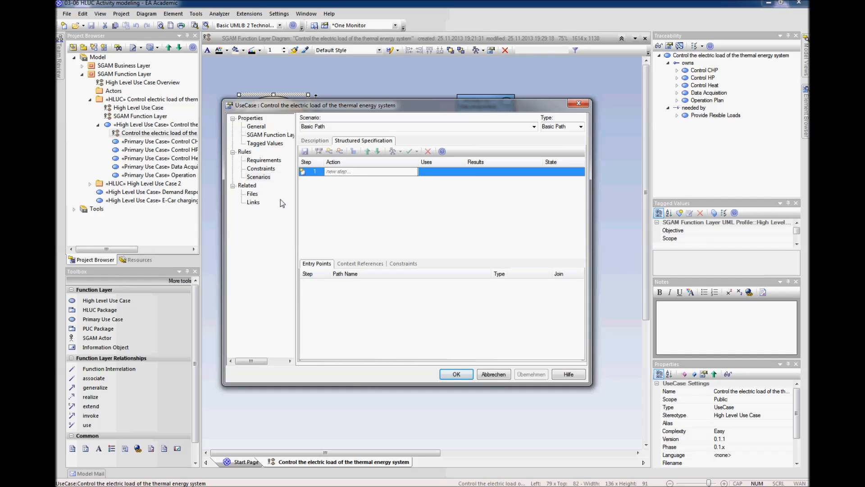
drag(343, 109, 342, 88)
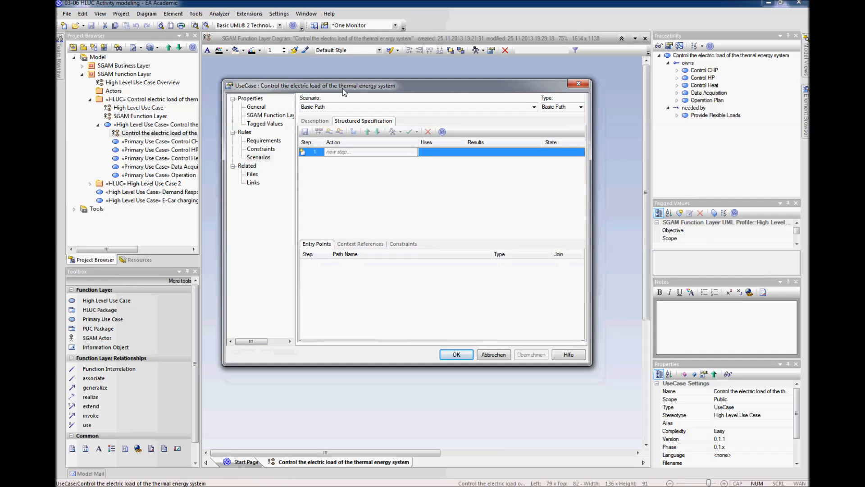
Step: Link step 1 of the Basic Path scenario to the Operation Plan primary use case as an Invokes relationship
right_click(344, 151)
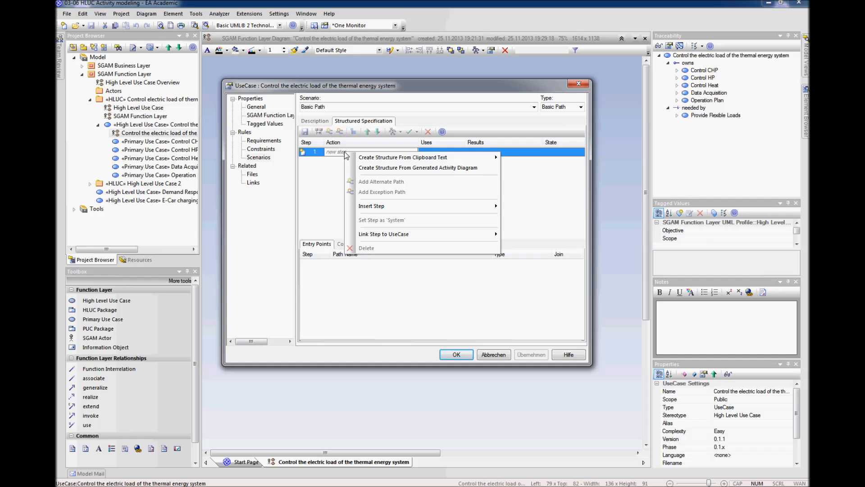
mouse_move(398, 233)
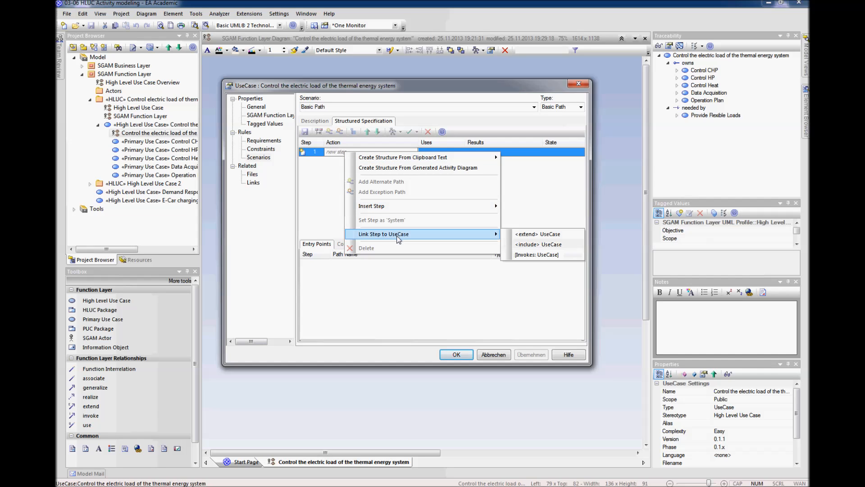
click(545, 255)
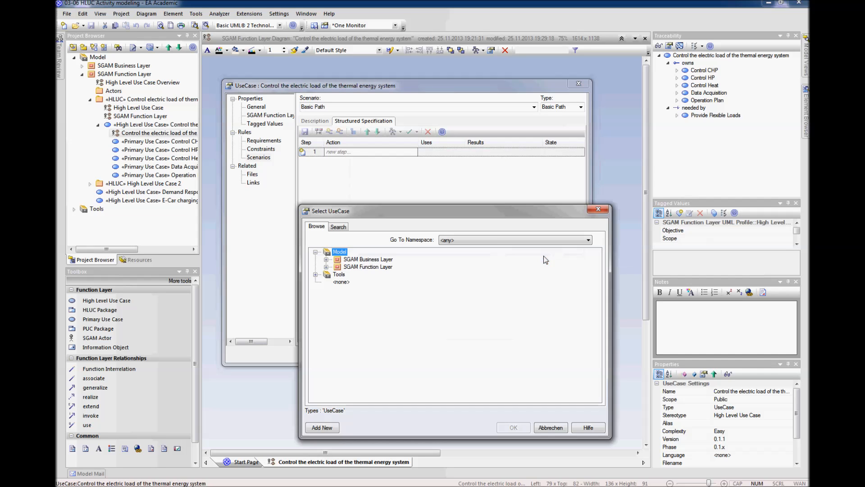
click(326, 267)
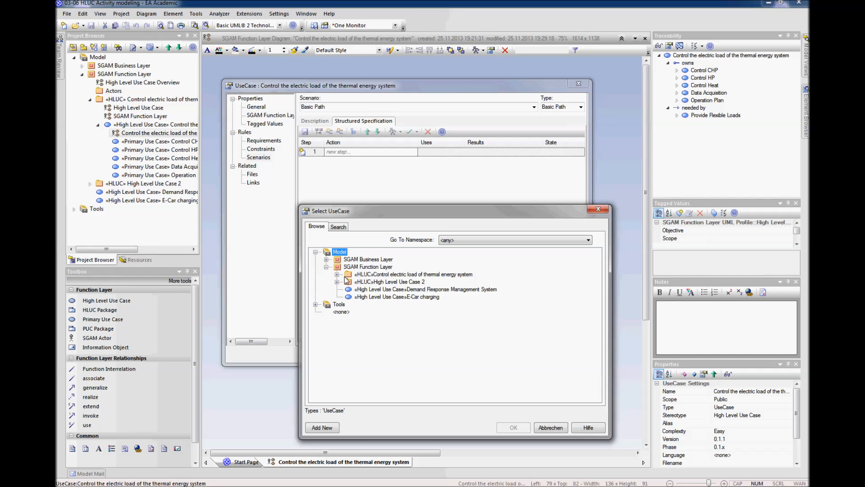
click(337, 274)
click(348, 282)
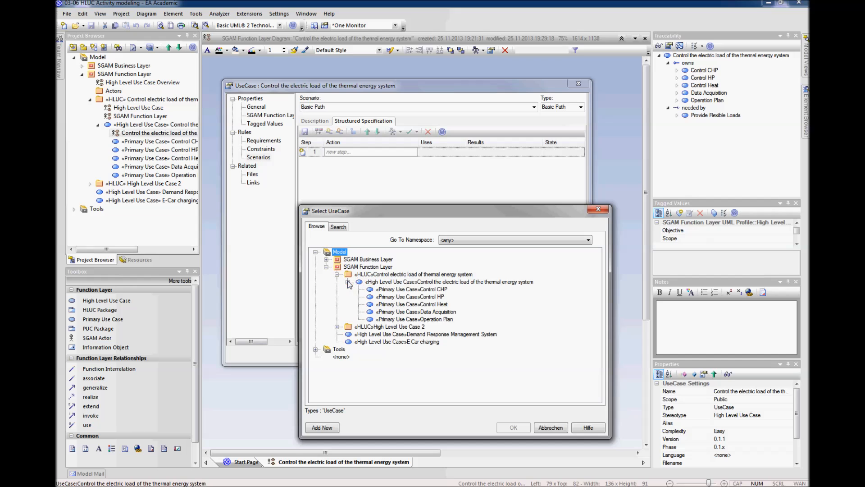
click(437, 312)
click(437, 305)
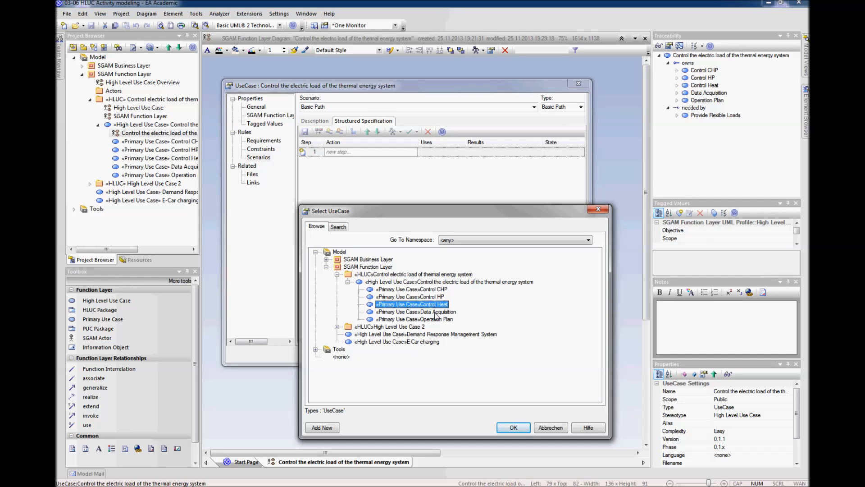
click(436, 320)
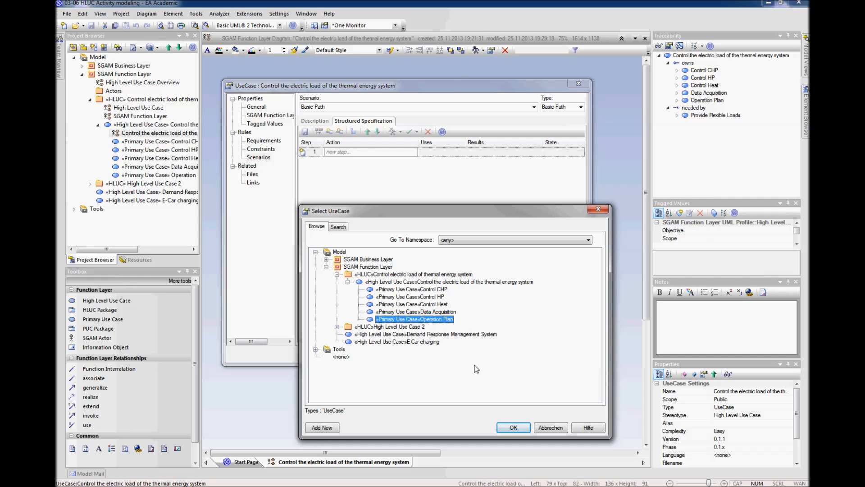
click(513, 427)
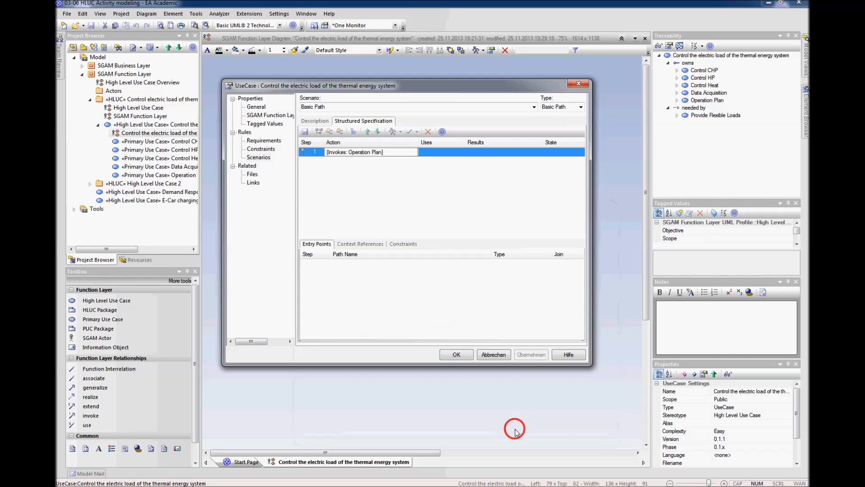
Step: Link step 2 of the Basic Path scenario to the Data Acquisition primary use case as an Invokes relationship
right_click(348, 166)
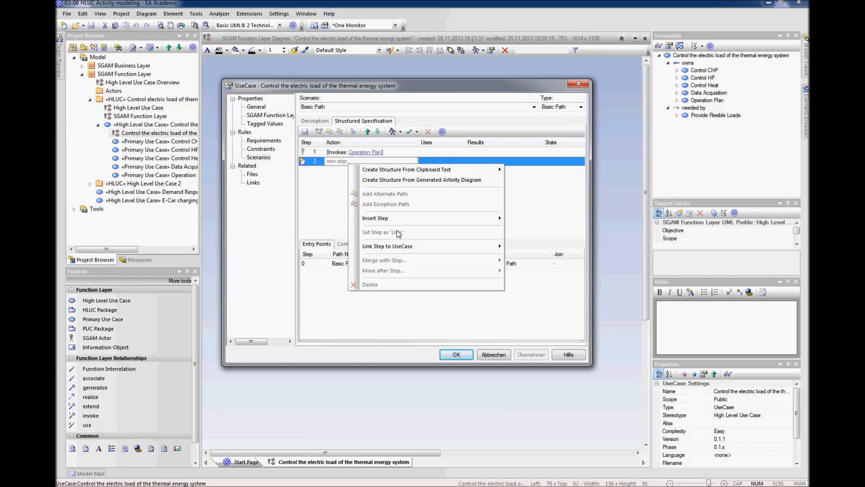
mouse_move(399, 219)
mouse_move(444, 247)
click(545, 267)
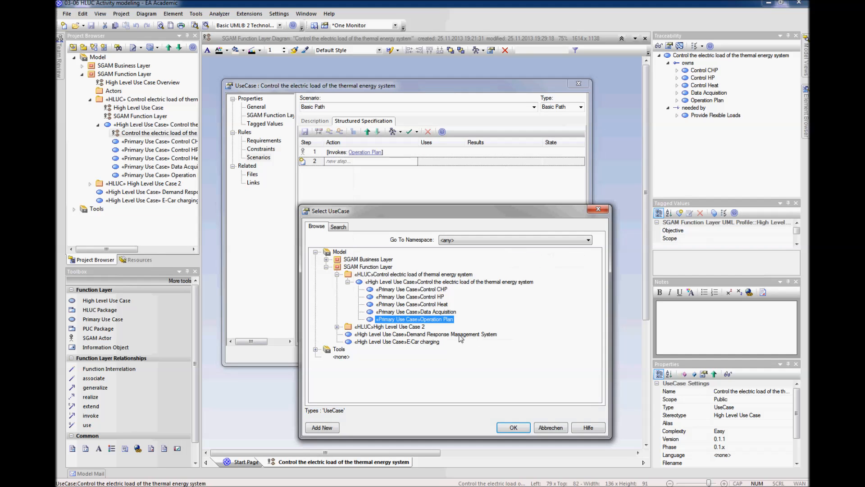
click(439, 312)
click(513, 428)
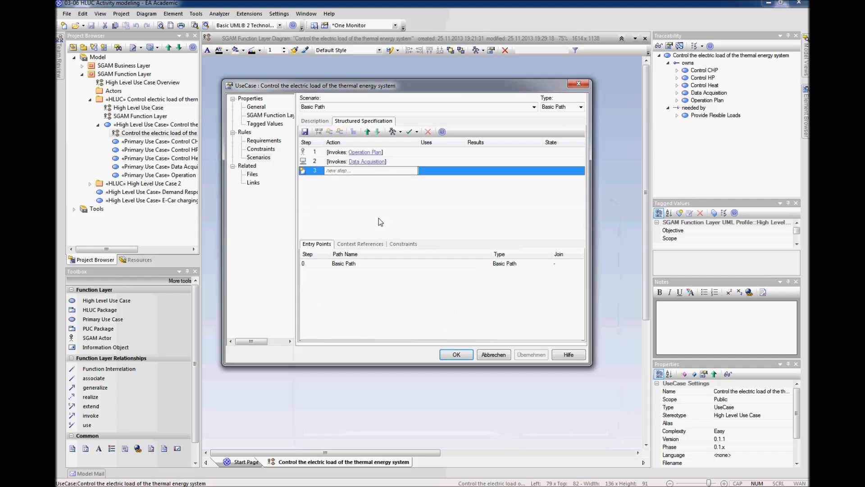
Step: Add step 3 to the Basic Path scenario, invoking the Control Heat primary use case
right_click(360, 171)
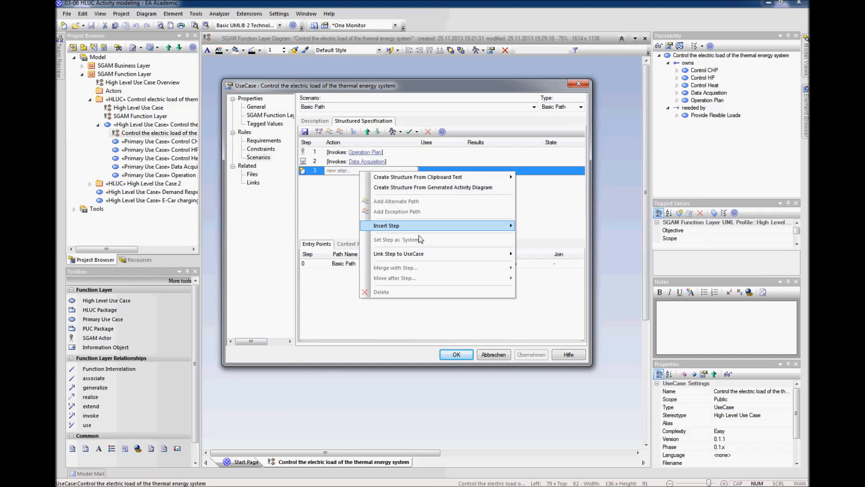
mouse_move(429, 256)
click(552, 274)
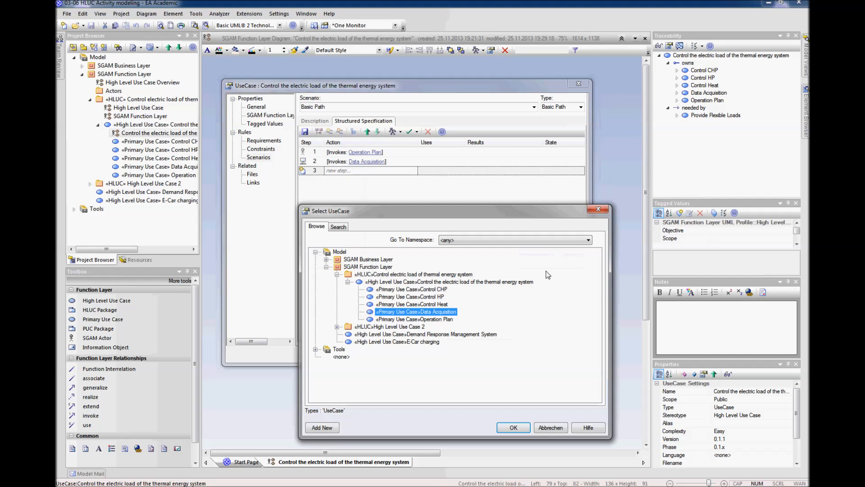
click(432, 305)
click(513, 427)
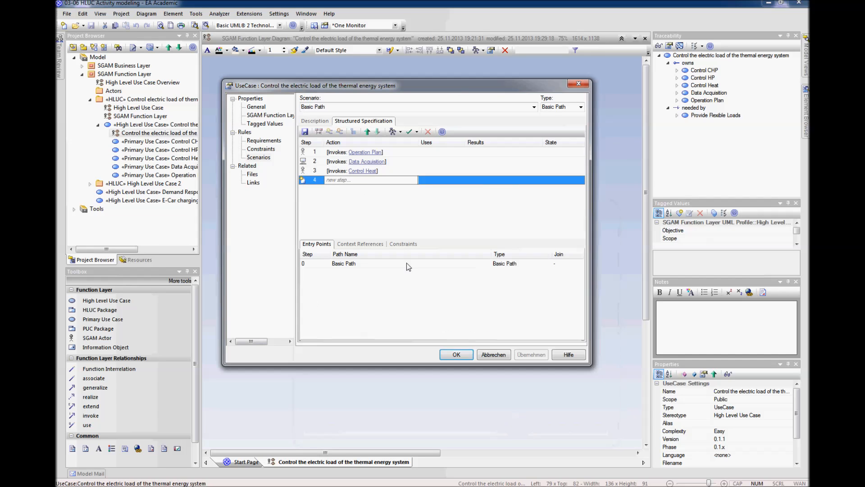
Step: Add step 4 to the Basic Path scenario, invoking the Control CHP primary use case
right_click(366, 179)
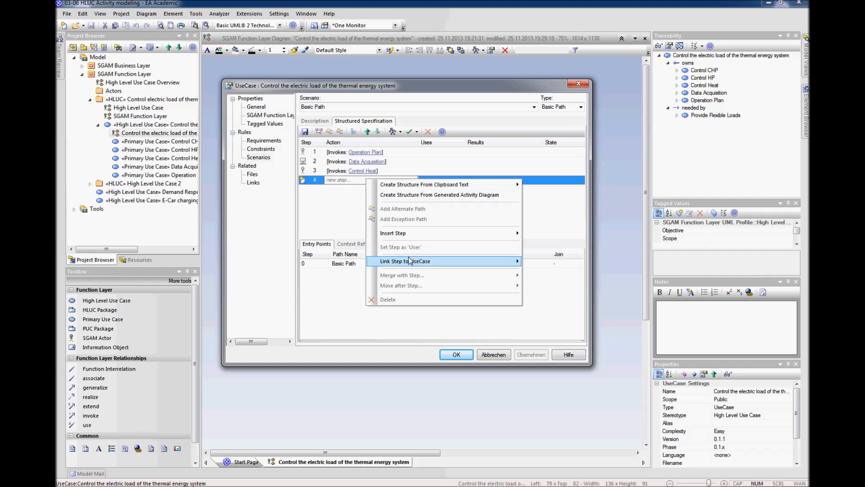
mouse_move(514, 261)
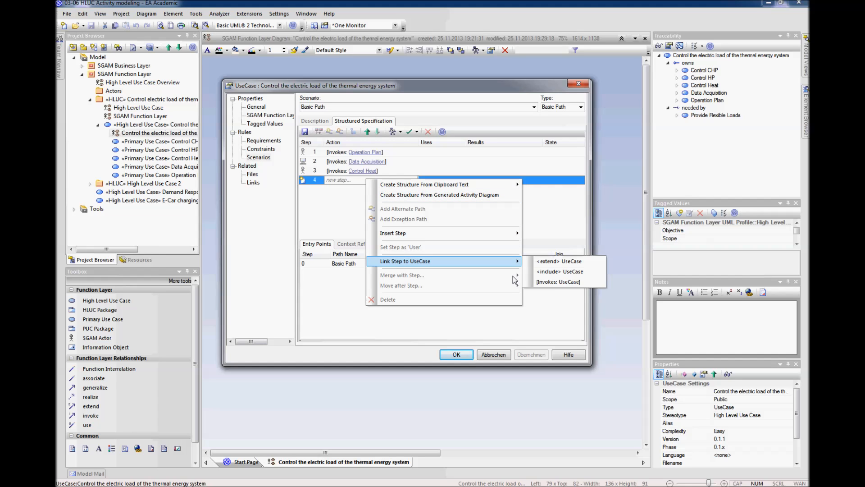
click(558, 282)
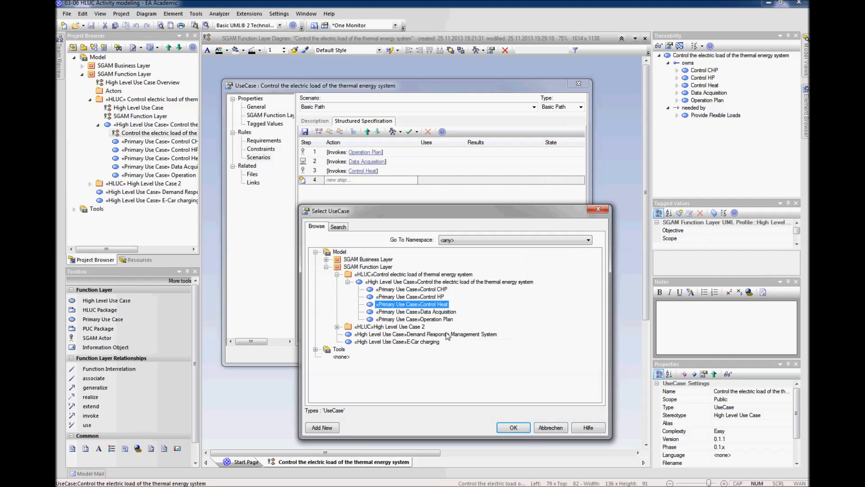
click(424, 289)
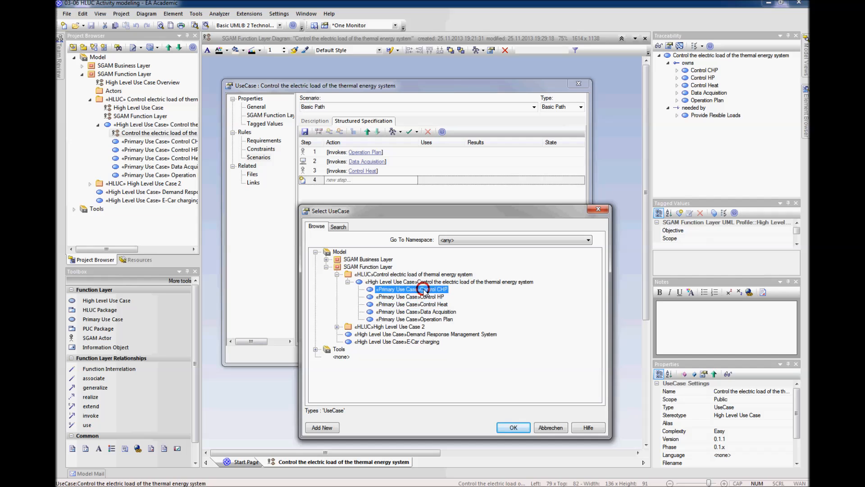
click(513, 427)
Step: Add step 5 to the Basic Path scenario, invoking the Control HP primary use case, and accept the high level use case's properties
right_click(378, 189)
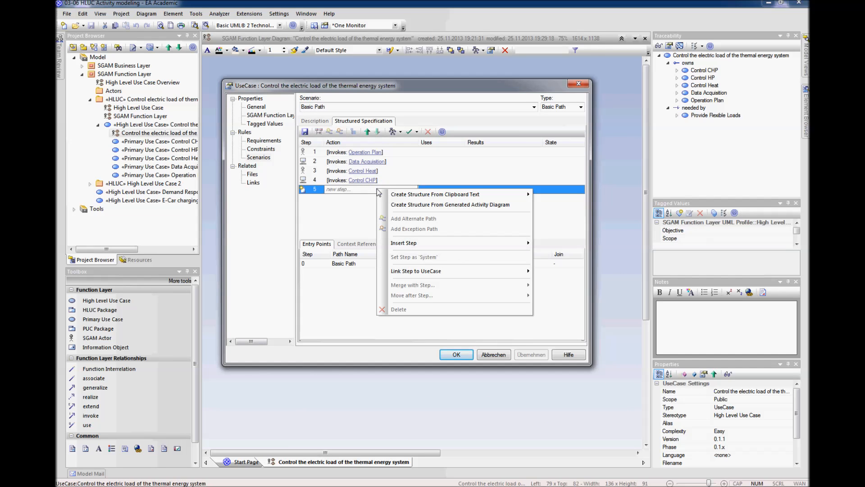
mouse_move(426, 272)
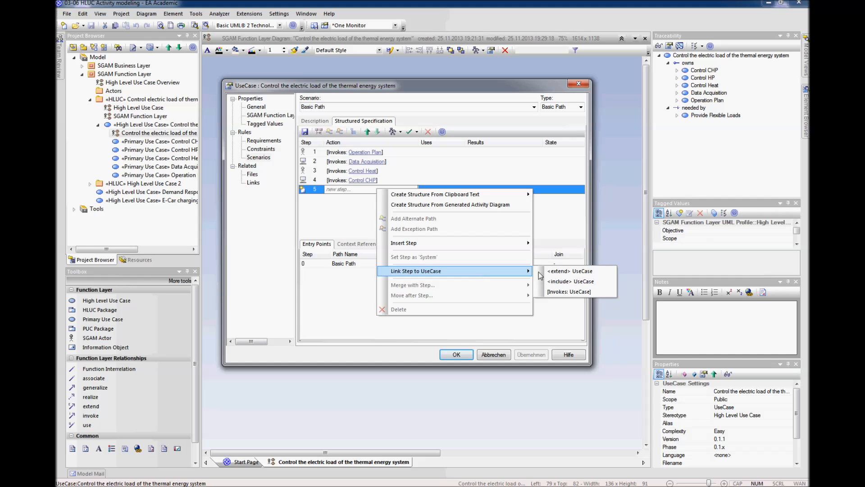
click(566, 292)
click(439, 296)
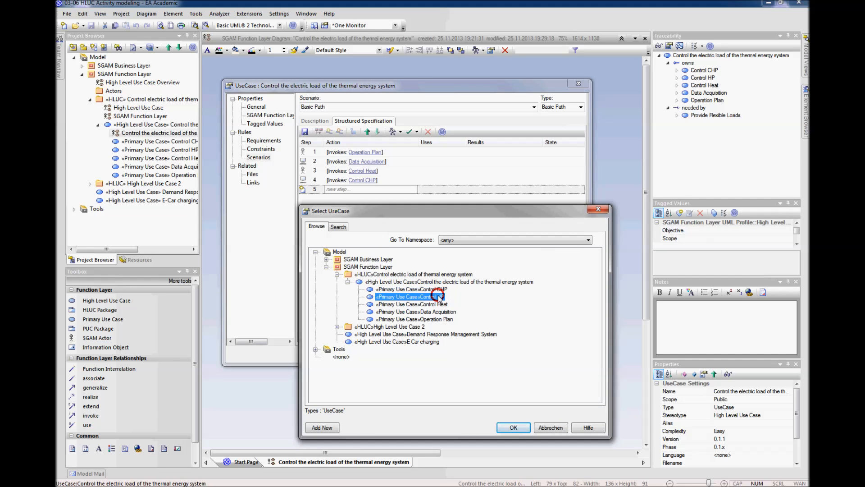
click(514, 428)
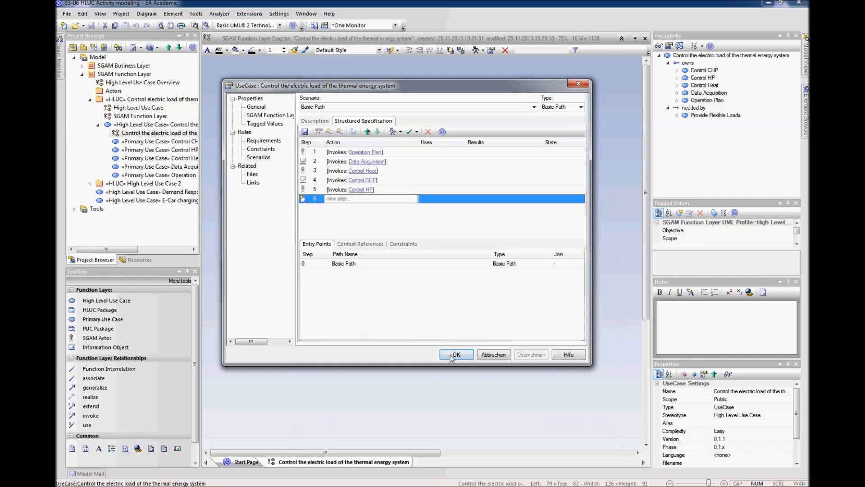
click(453, 355)
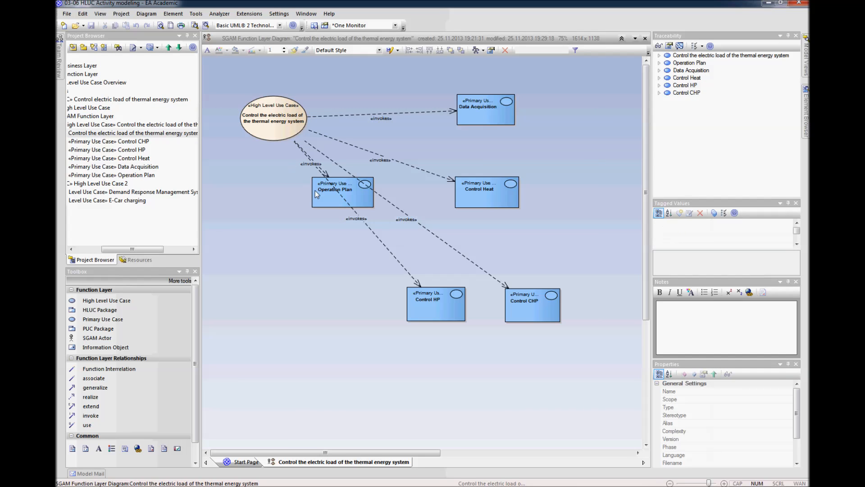
Step: Reroute the invokes connectors to Control HP, Operation Plan and Control CHP at right angles, and bend the Control Heat connector upward below the Data Acquisition one
drag(369, 226, 281, 309)
drag(296, 150, 276, 192)
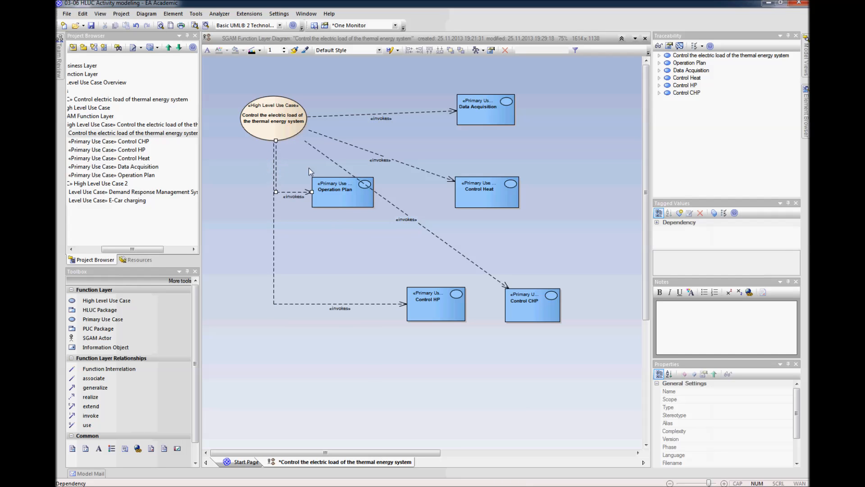
drag(329, 158, 532, 255)
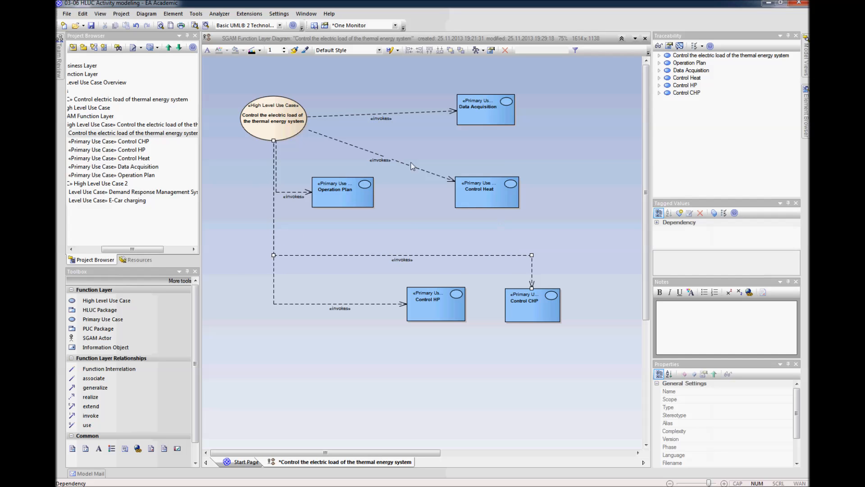
drag(361, 151, 413, 128)
click(452, 138)
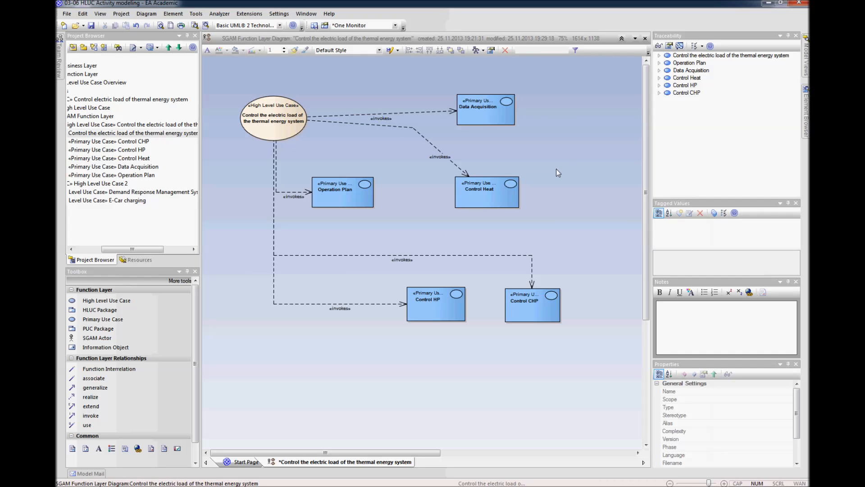
Step: Generate an Activity diagram from the Basic Path scenario of the "Control the electric load of the thermal energy system" high level use case
right_click(290, 130)
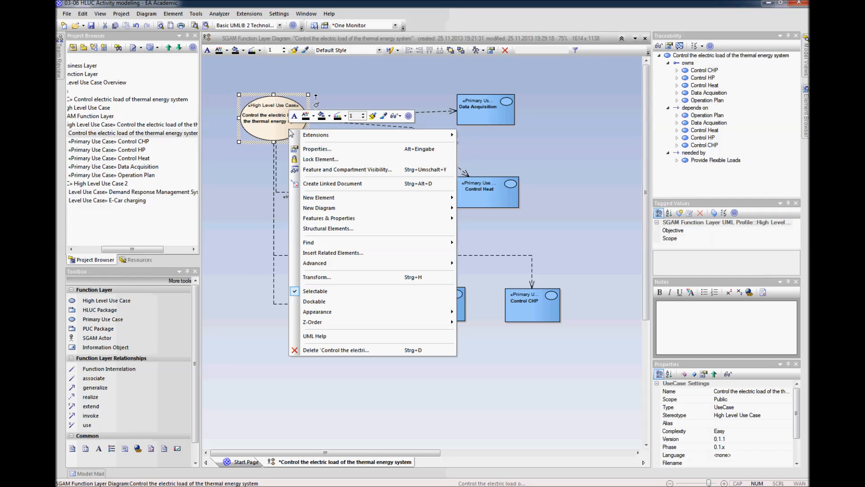
click(320, 149)
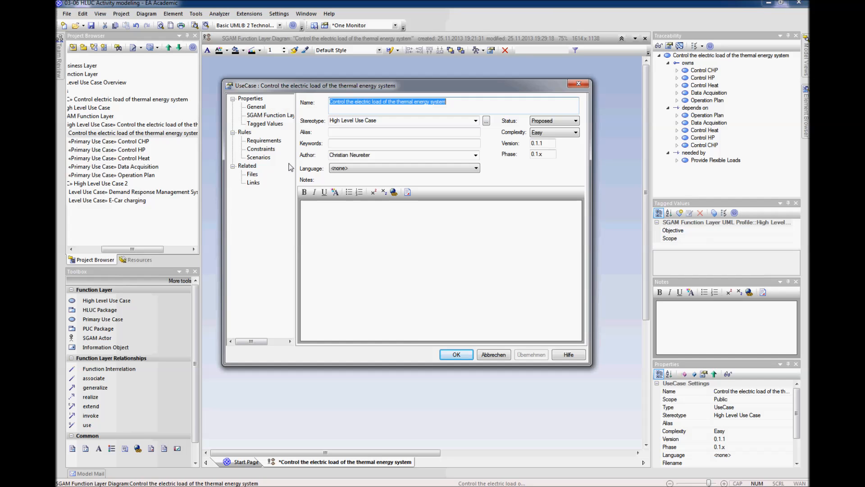
click(259, 158)
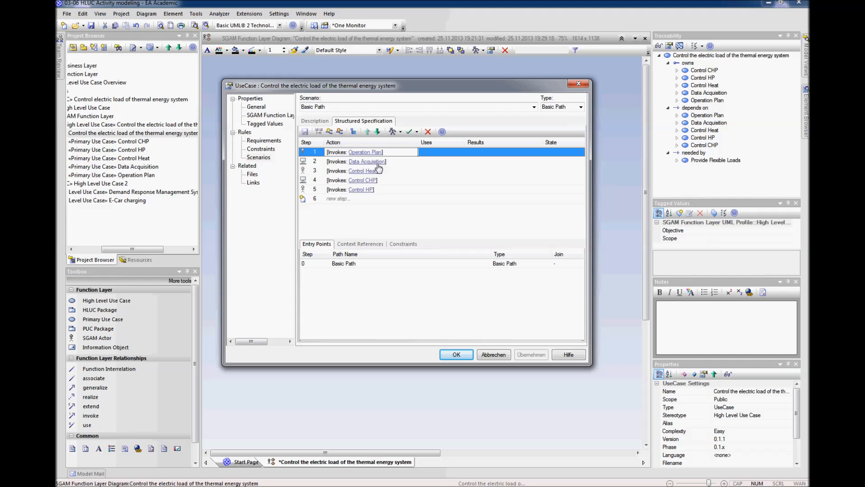
click(401, 132)
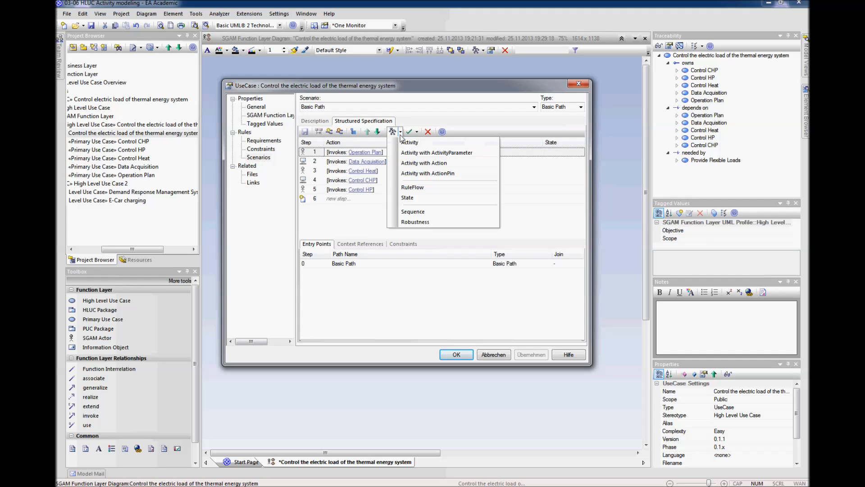
click(408, 142)
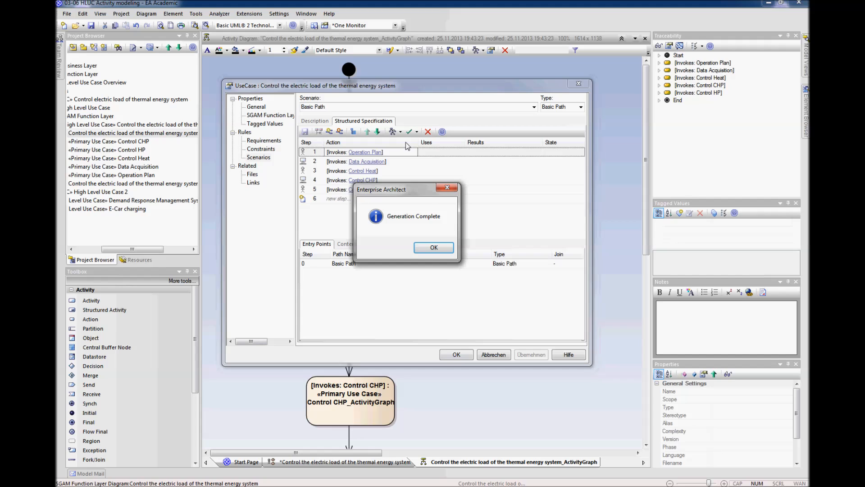
click(434, 247)
click(457, 354)
click(449, 212)
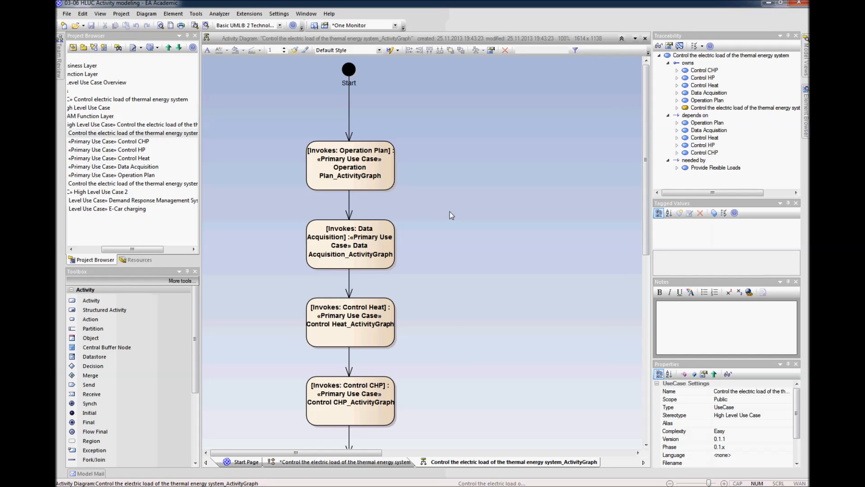
scroll(450, 214, down, 3)
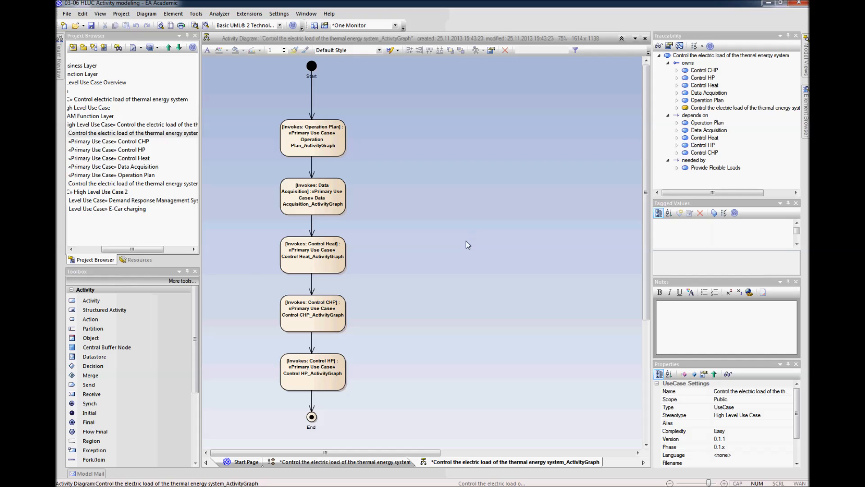
Step: Move the Data Acquisition, Control Heat, Control CHP and Control HP activities with the End node into a column right of Operation Plan
scroll(466, 241, down, 1)
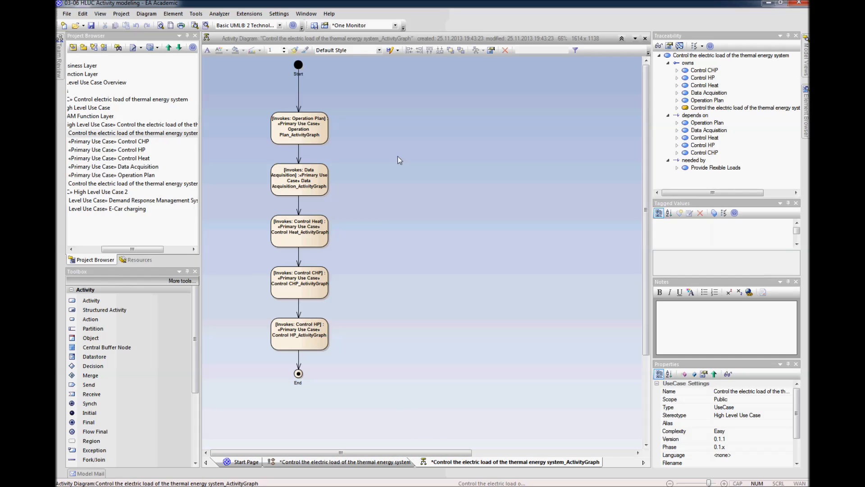
drag(376, 170, 285, 383)
drag(295, 178, 463, 150)
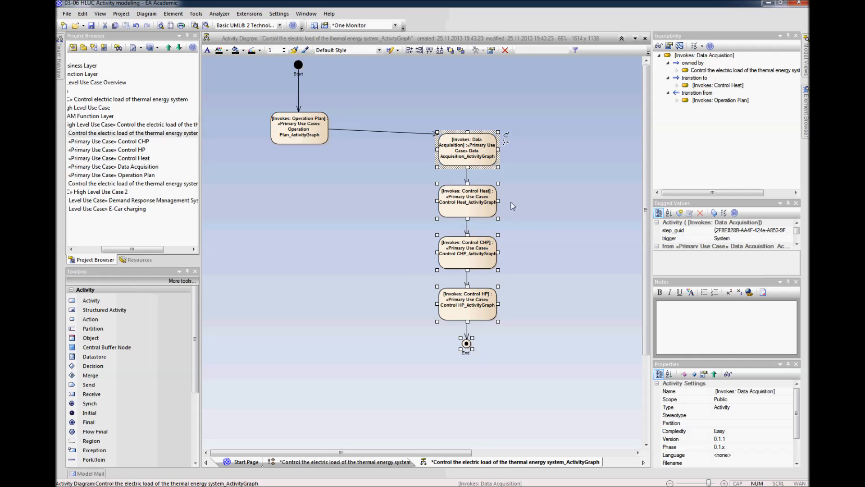
click(513, 206)
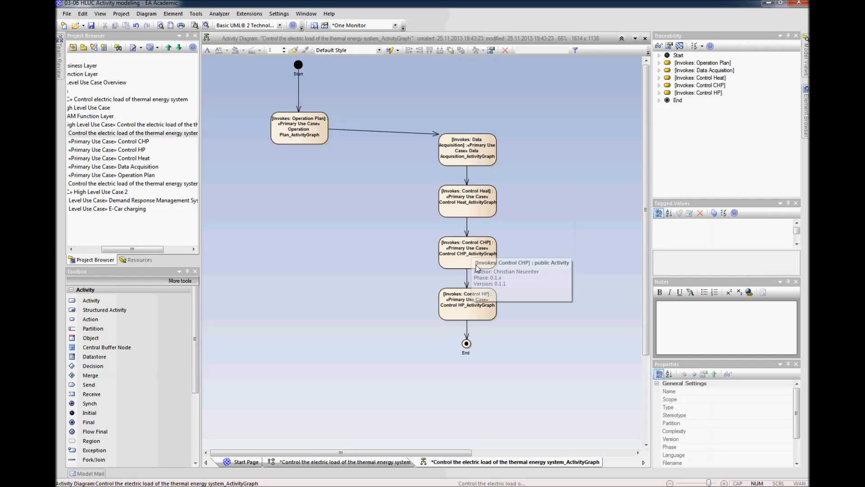
Step: Place Control CHP and Control HP side by side below Control Heat, and move the Start node above Data Acquisition
mouse_move(486, 256)
mouse_down()
mouse_move(453, 257)
mouse_move(426, 275)
mouse_move(492, 260)
mouse_up()
click(558, 328)
drag(305, 135, 293, 159)
drag(297, 73, 470, 85)
click(423, 120)
Step: Straighten the control flow from Operation Plan to Data Acquisition into a horizontal line
drag(307, 139, 307, 136)
click(434, 139)
drag(439, 139, 407, 147)
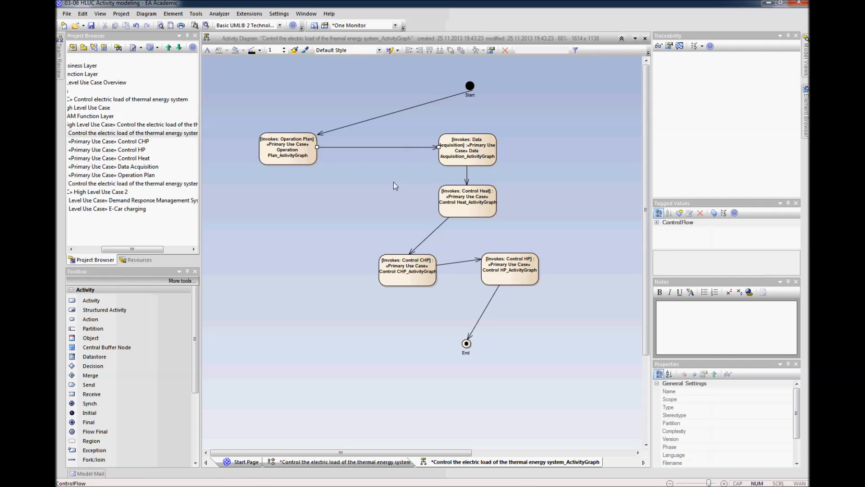
click(393, 182)
click(321, 249)
Step: Add a Partition named "once every 24h" to the right of the activity flow
scroll(321, 250, down, 1)
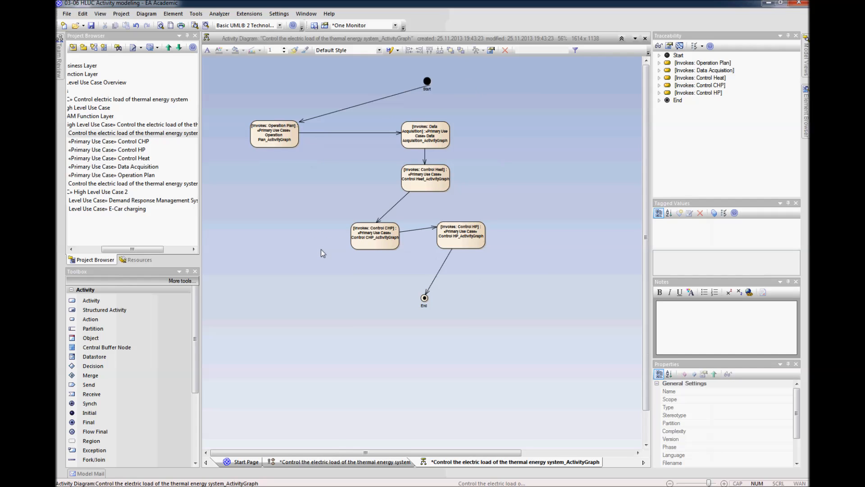
click(94, 330)
click(518, 300)
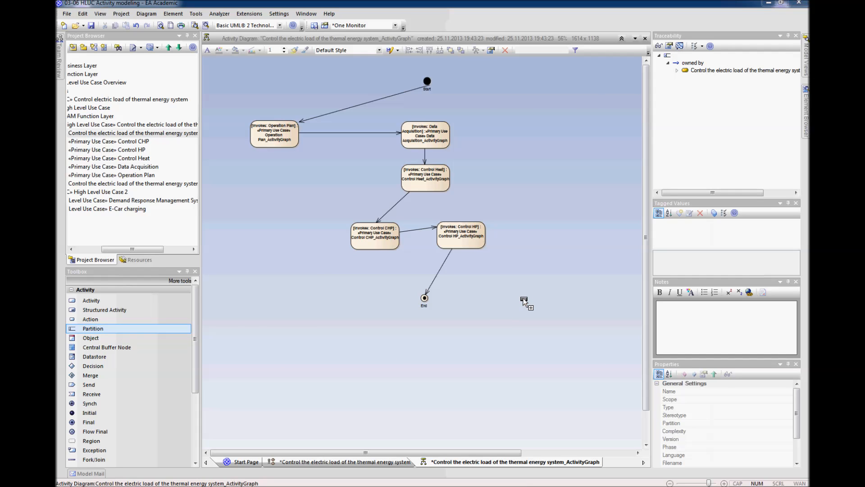
click(524, 300)
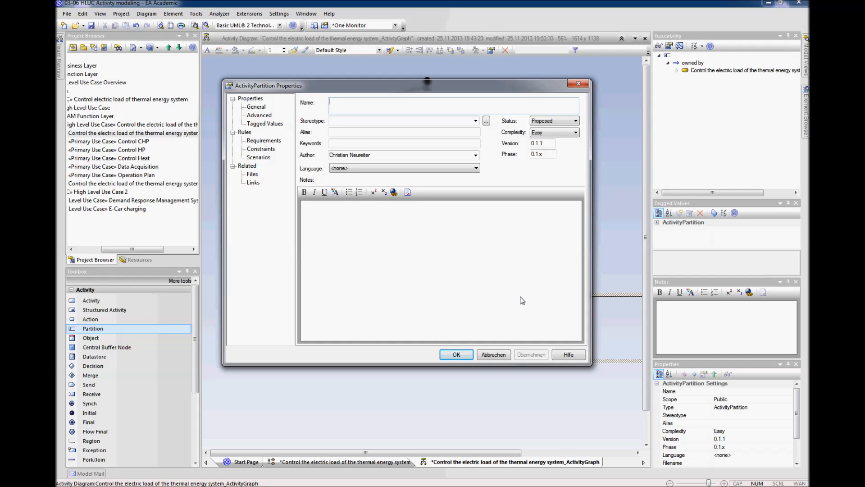
text(once every 24h)
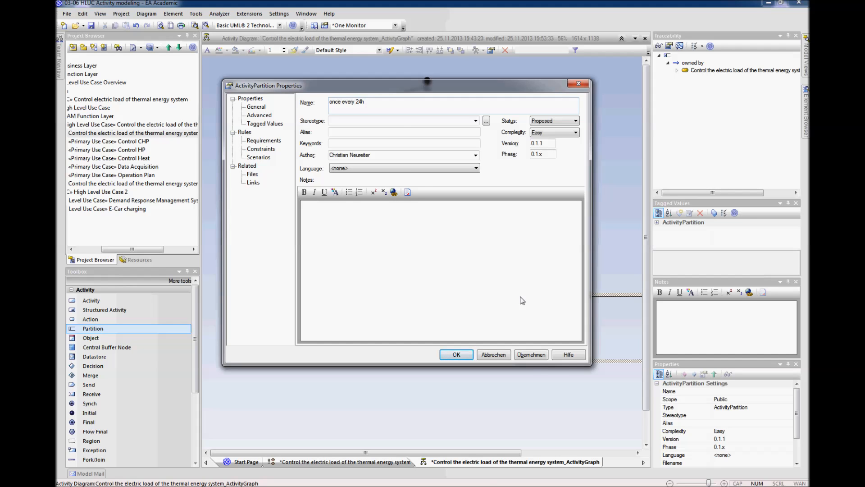
key(Return)
drag(540, 327, 540, 282)
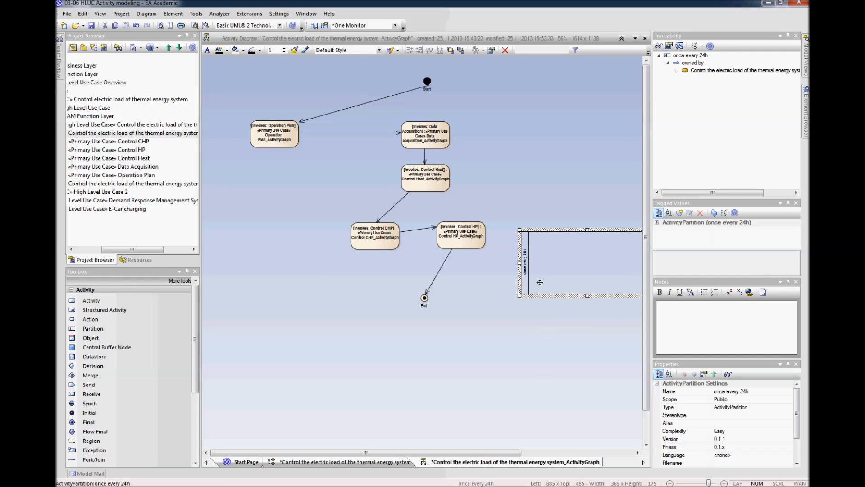
Step: Add a second Partition named "continuous operation" directly below the "once every 24h" one
click(537, 345)
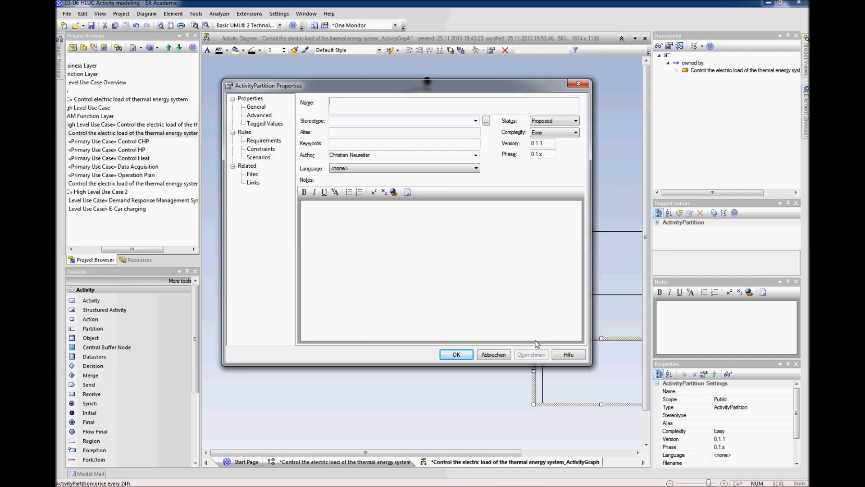
text(continuous operation)
key(Return)
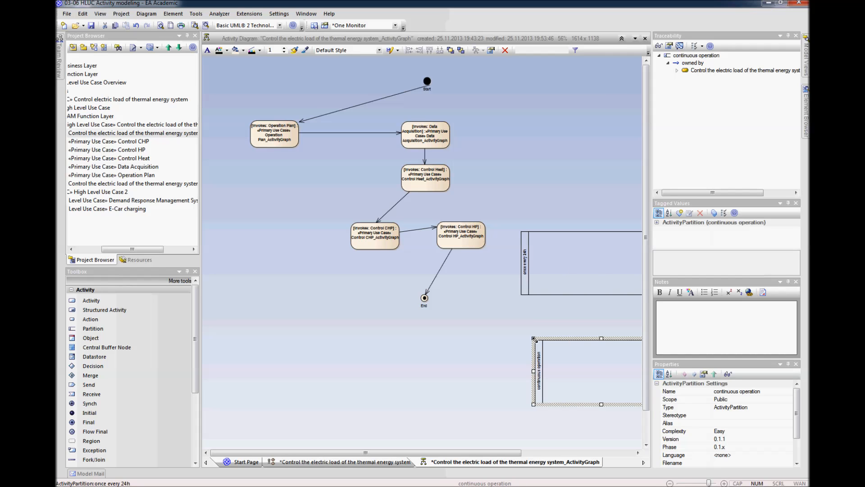
drag(554, 375, 542, 345)
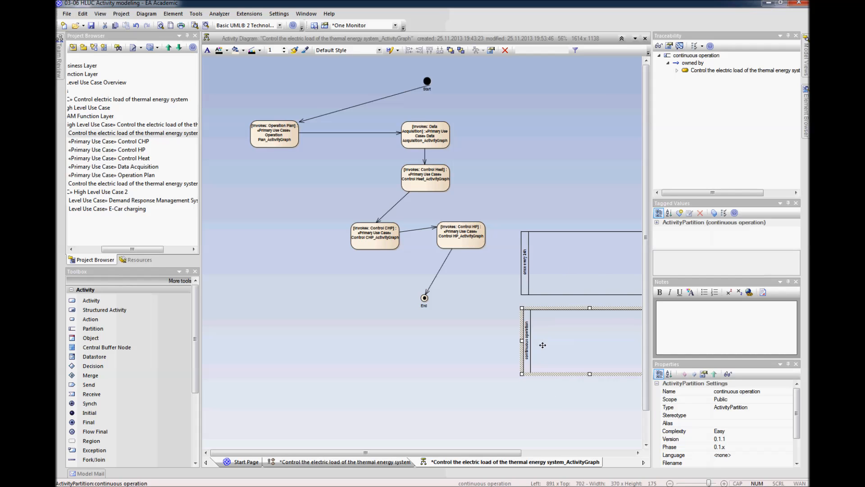
click(453, 338)
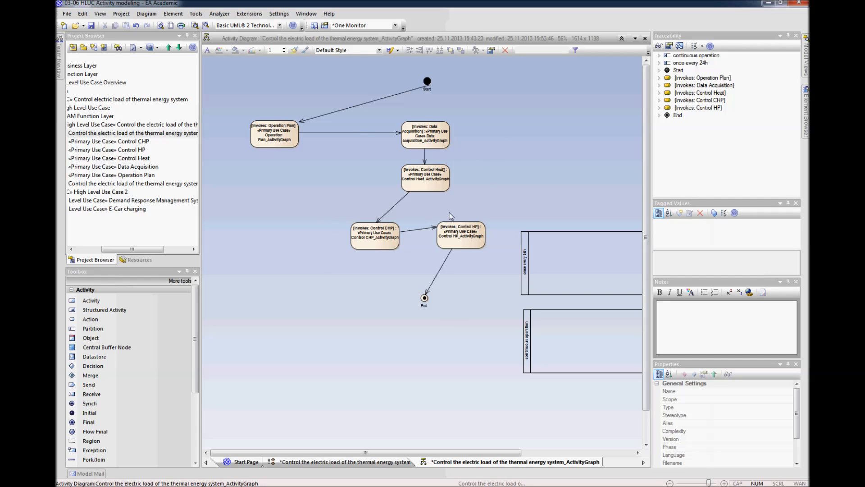
Step: Give the five invoked activities a light blue background color in their default appearance
drag(496, 118, 245, 242)
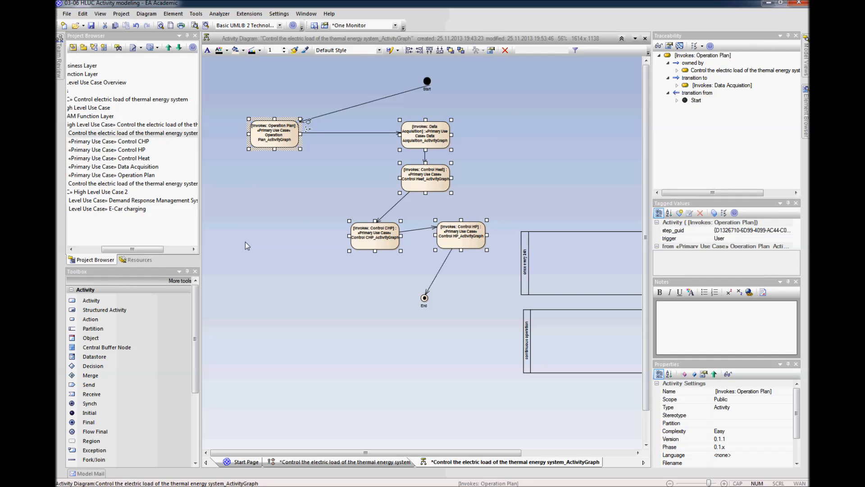
key(ctrl+shift+e)
click(417, 209)
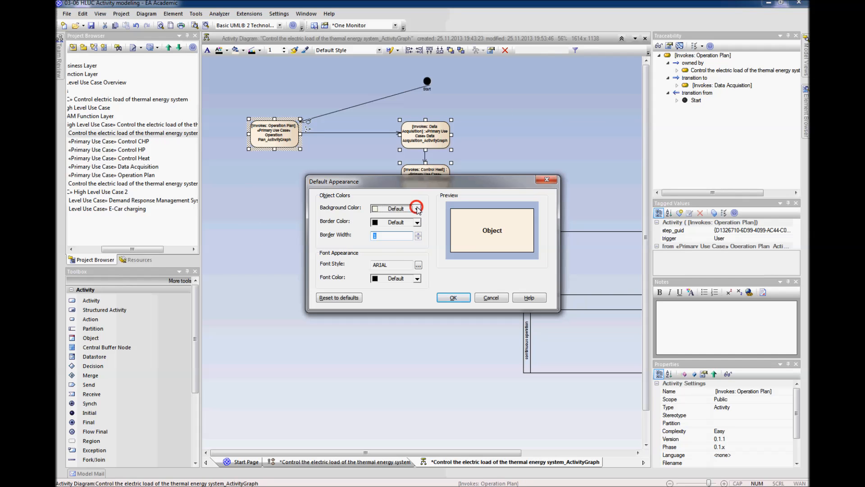
click(418, 264)
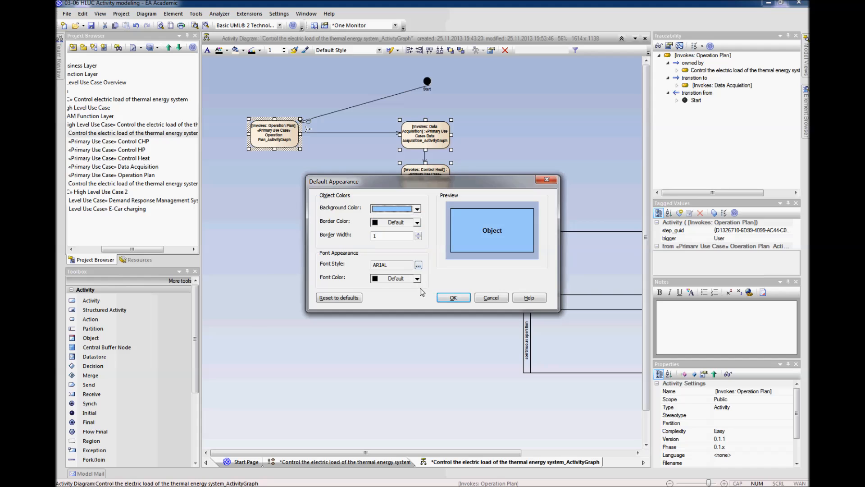
click(453, 298)
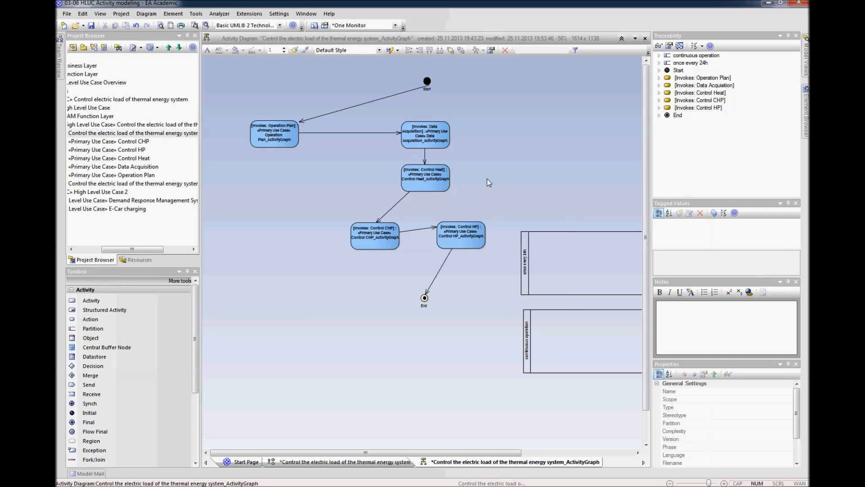
Step: Turn the "once every 24h" partition into a vertical swimlane and size it around the Operation Plan activity
drag(554, 261, 271, 301)
click(382, 297)
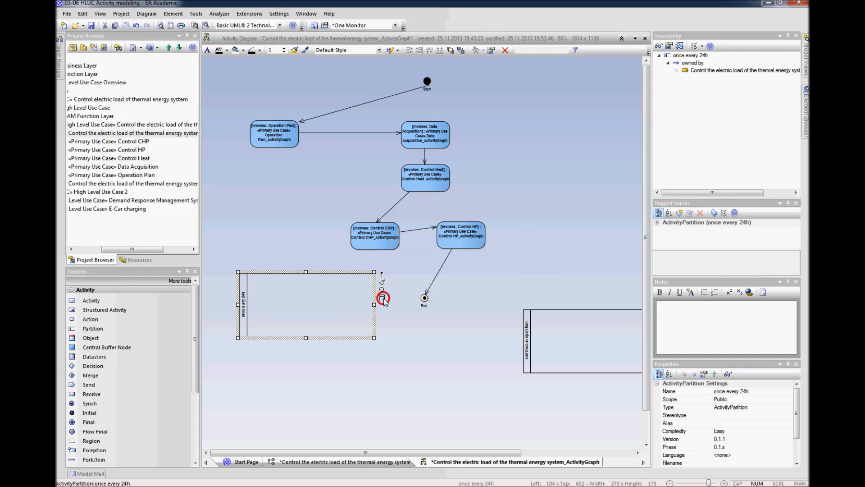
click(314, 323)
drag(313, 324, 309, 323)
drag(370, 338, 278, 325)
drag(323, 212, 331, 213)
Step: Make "continuous operation" a vertical swimlane around the remaining activities and extend the "once every 24h" lane to the same height
drag(547, 335, 393, 354)
click(543, 352)
click(479, 356)
click(501, 357)
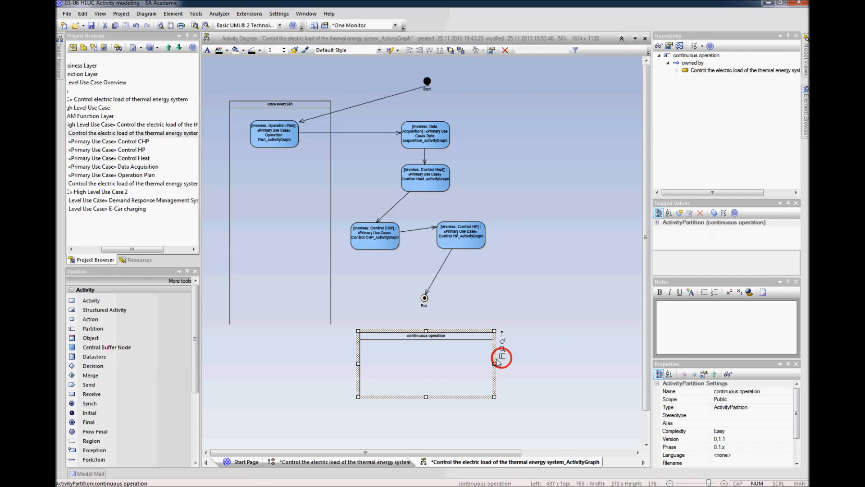
drag(457, 365, 533, 369)
click(283, 185)
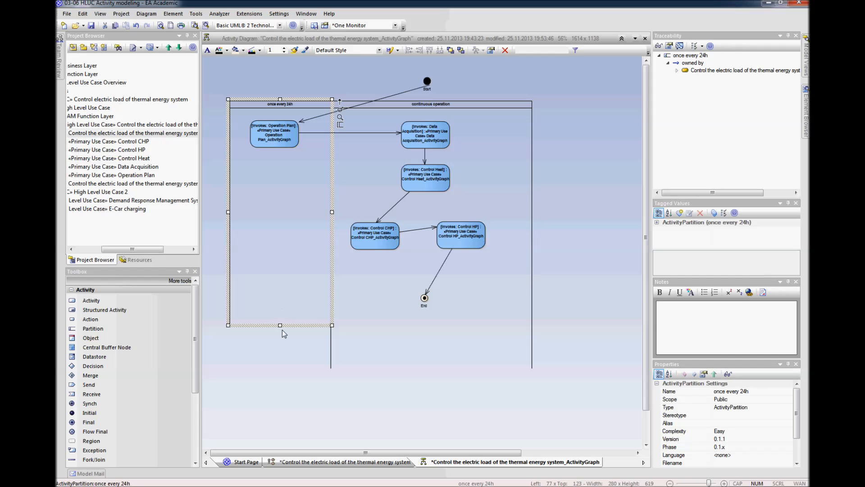
drag(280, 325, 280, 369)
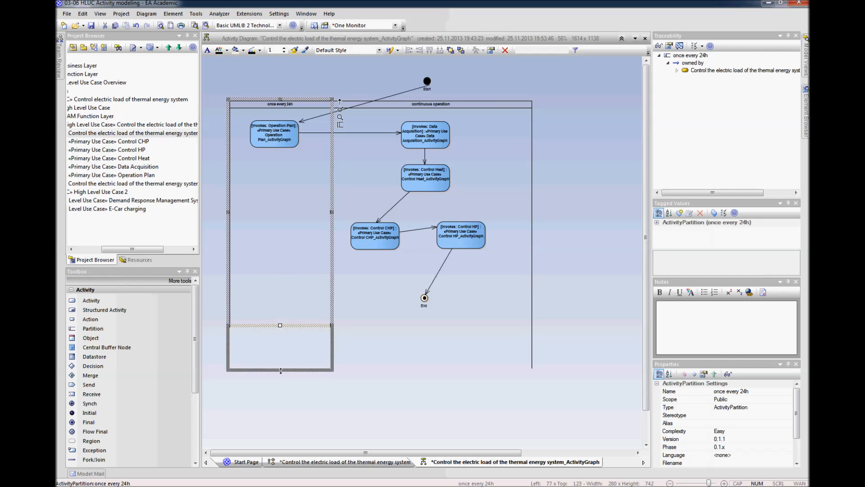
click(386, 410)
Step: Lower the Operation Plan activity in its lane and redirect the Start node's control flow to Data Acquisition
drag(273, 131, 280, 182)
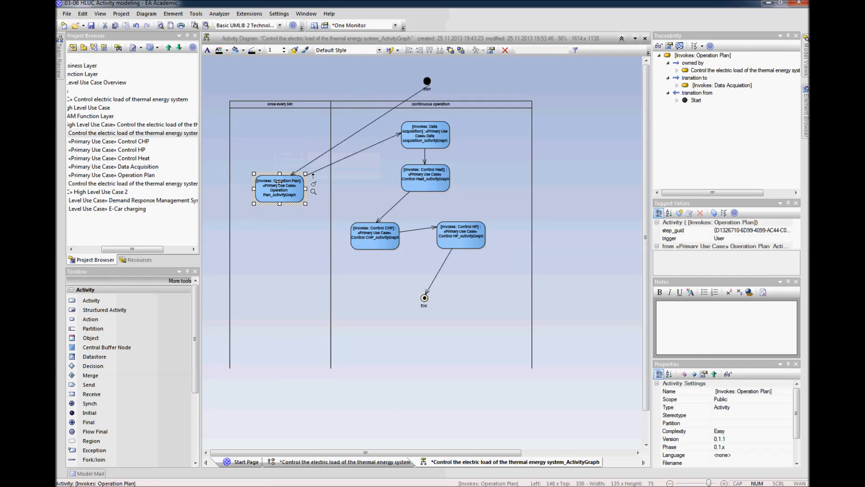
click(338, 145)
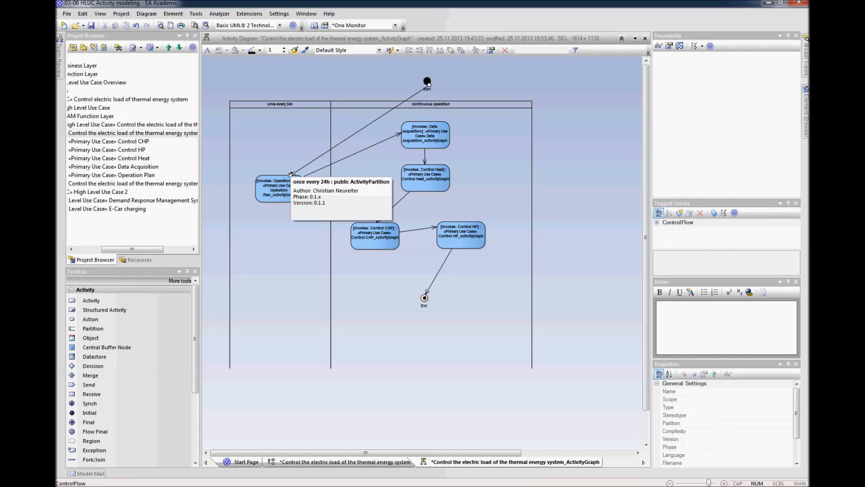
drag(432, 131, 430, 132)
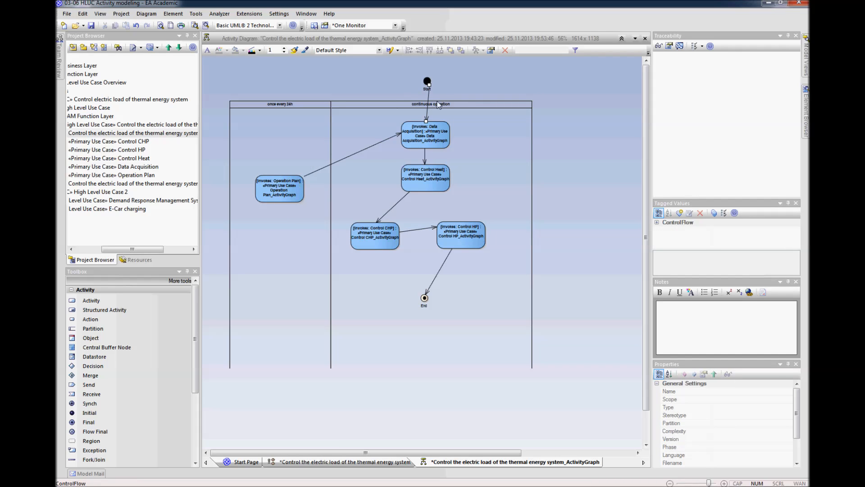
Step: Move the Operation Plan activity further down within the "once every 24h" lane to free space above it
drag(577, 124, 381, 285)
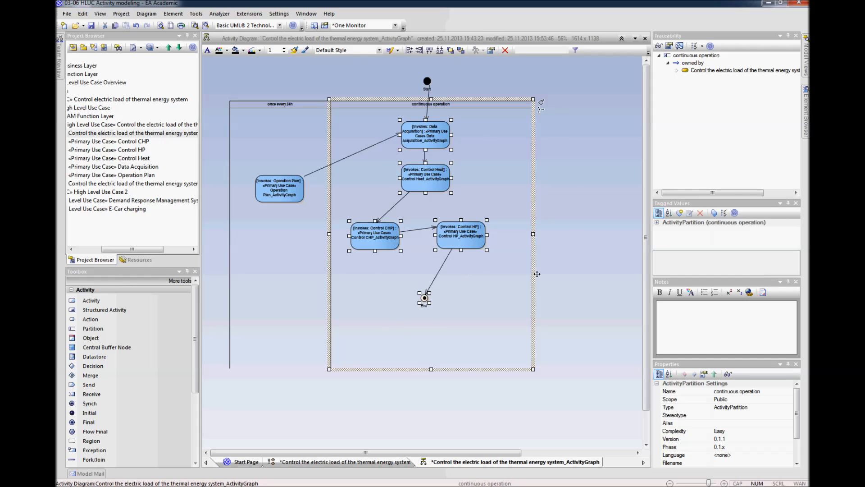
click(554, 275)
drag(265, 196, 270, 218)
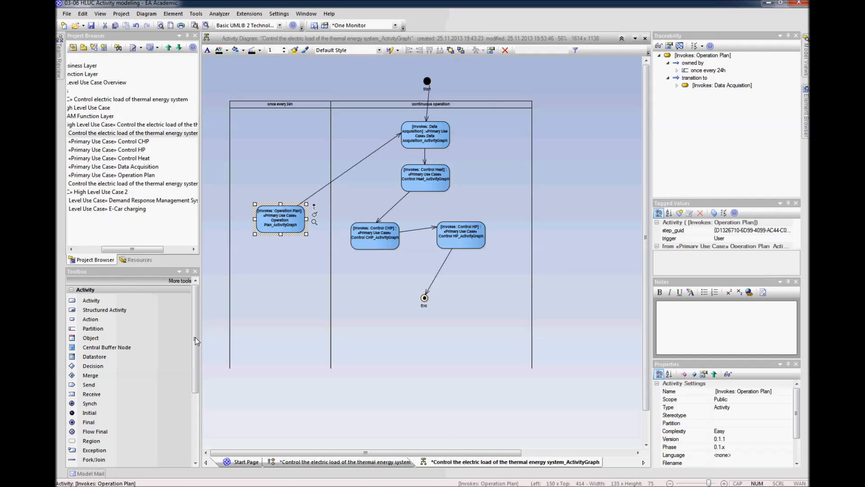
Step: Add a Receive event named "Receive Energy Price Table" above Operation Plan and fit its shape to the name
click(103, 394)
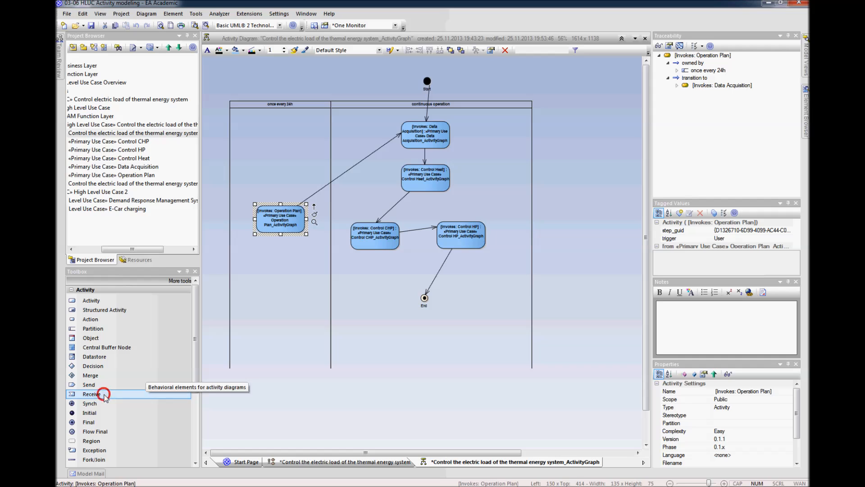
click(275, 152)
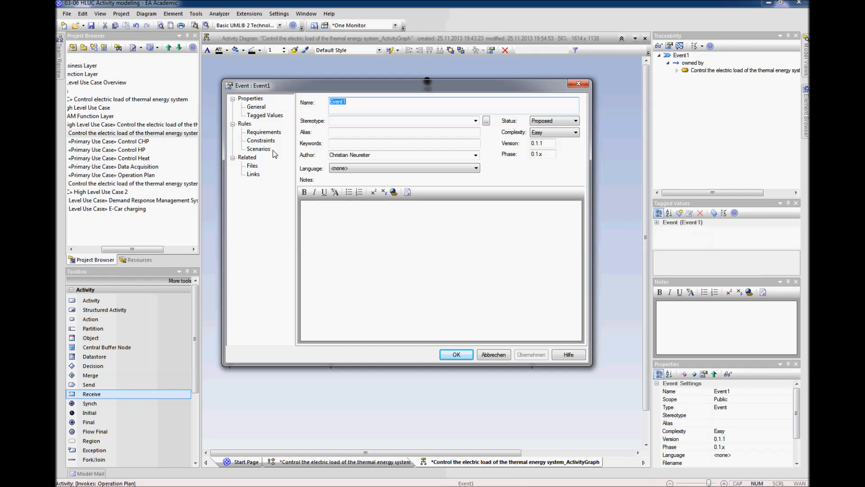
text(REc)
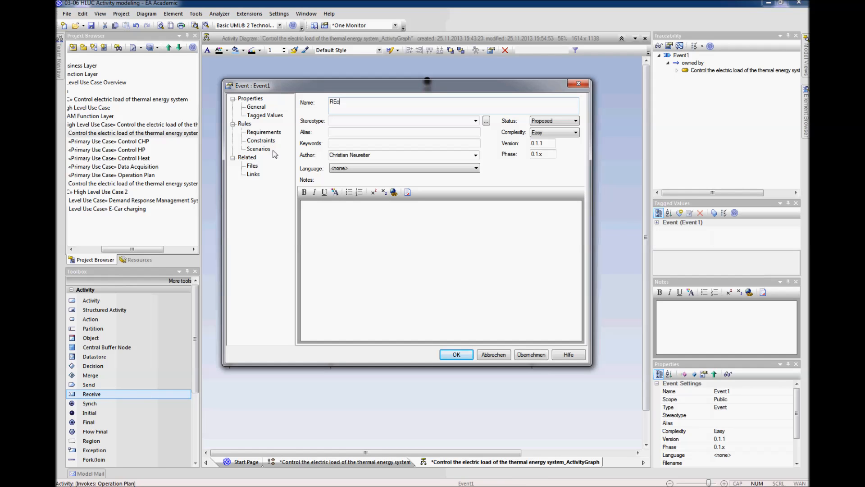
key(BackSpace)
text(eceive Energy Price Table)
key(Return)
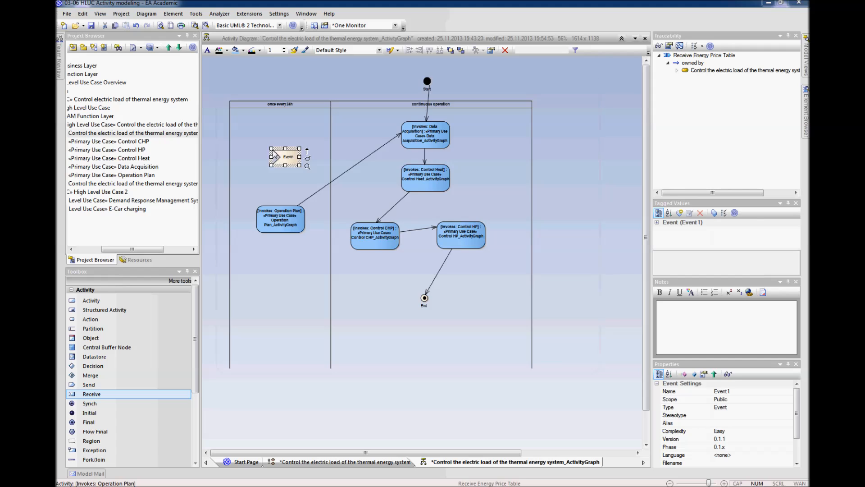
drag(298, 176, 311, 172)
Step: Connect the Receive Energy Price Table event to Operation Plan with a straight vertical Control Flow
drag(307, 166, 281, 220)
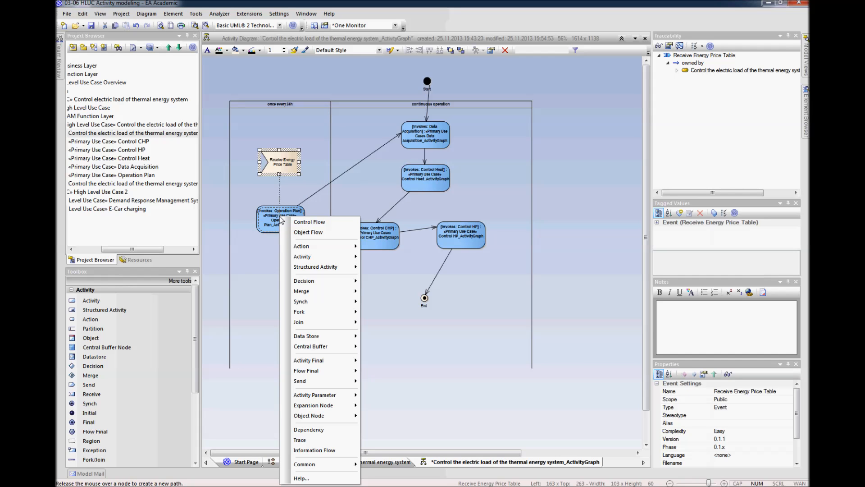
click(295, 222)
drag(279, 173, 280, 173)
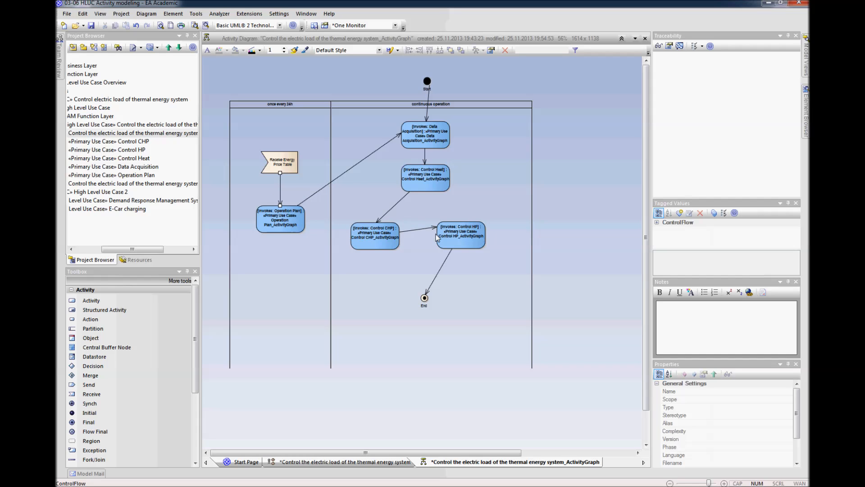
Step: Shift the four activities and End node of the "continuous operation" lane downward and place the Start node inside the lane
drag(426, 298, 428, 353)
drag(452, 238, 459, 302)
drag(379, 237, 393, 300)
drag(426, 181, 432, 251)
drag(426, 133, 429, 186)
drag(427, 82, 431, 140)
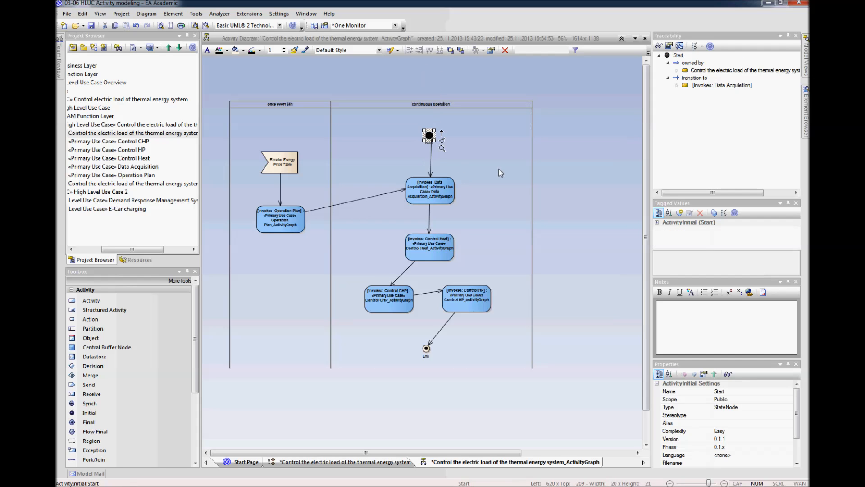
click(496, 182)
Step: Adjust the spacing of Data Acquisition and Control Heat, and raise the Receive Energy Price Table event and Operation Plan in their lane
drag(425, 188, 426, 205)
drag(425, 239, 425, 251)
drag(435, 210, 432, 216)
drag(428, 263, 429, 258)
drag(279, 167, 277, 148)
drag(285, 226, 285, 198)
drag(432, 216, 432, 196)
click(598, 215)
Step: Delete the Control Flow between Operation Plan and Data Acquisition from the model
click(389, 194)
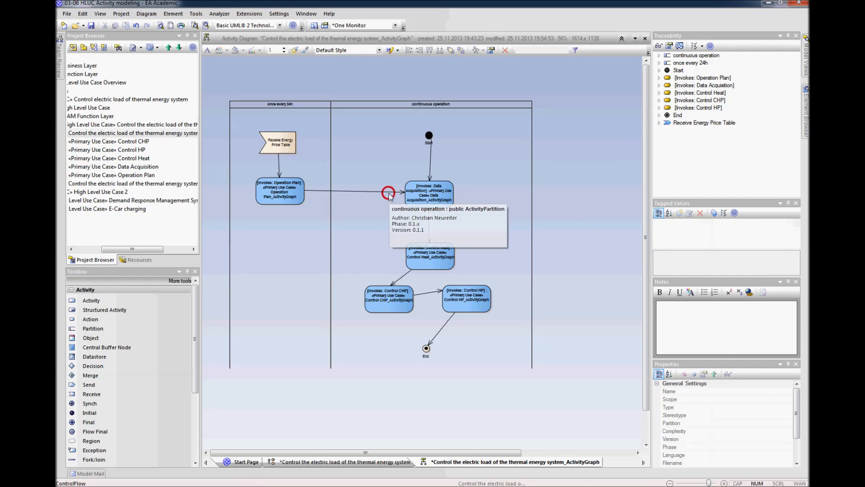
key(Delete)
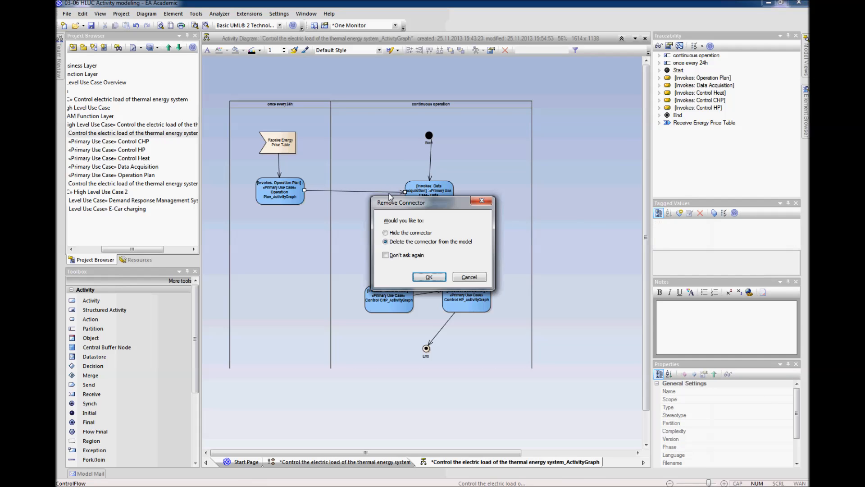
click(430, 276)
Step: Lower Operation Plan in its lane and raise Data Acquisition and Control Heat, keeping them vertically aligned beneath the Start node
drag(291, 196, 293, 242)
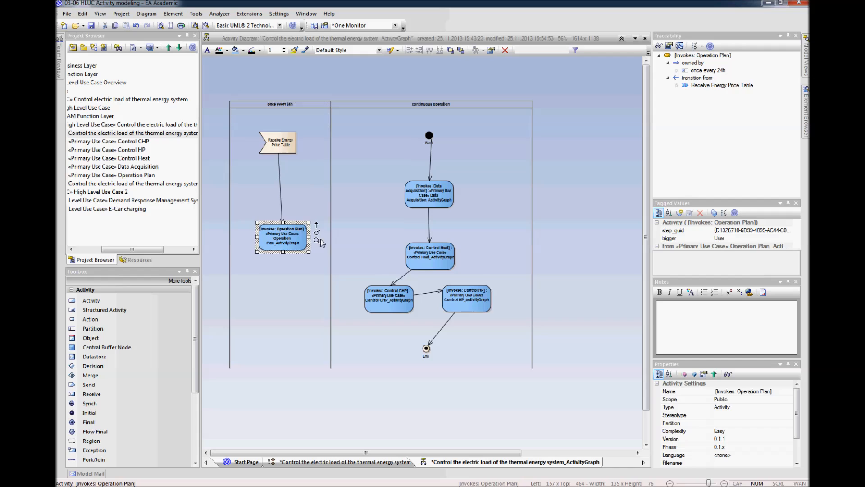
drag(426, 203, 425, 183)
drag(429, 256, 430, 232)
click(432, 154)
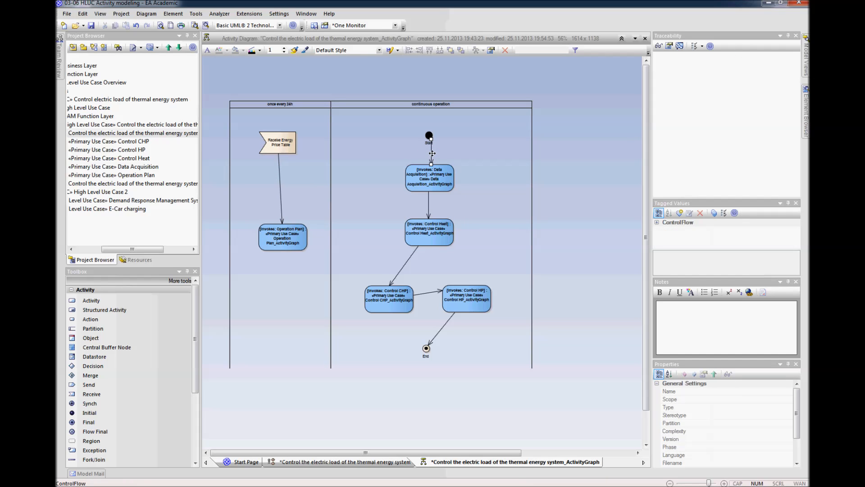
drag(431, 144, 429, 155)
click(432, 188)
click(563, 191)
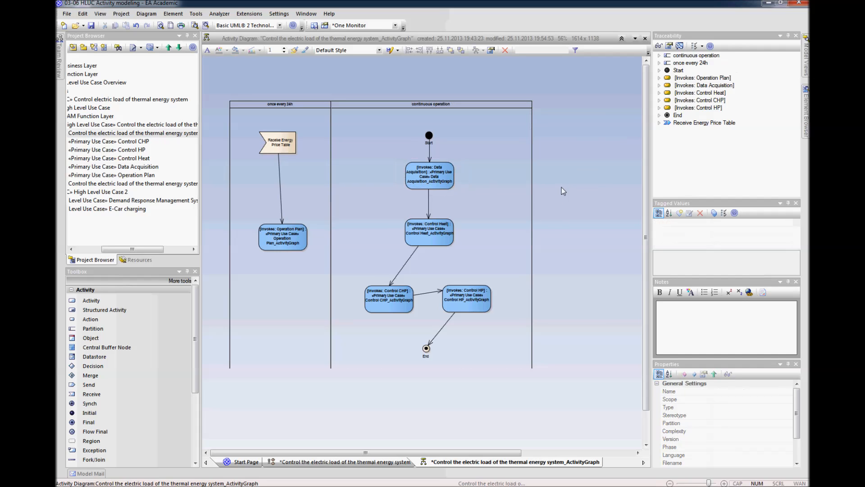
Step: Delete the Control Flow between Data Acquisition and Control Heat from the model
click(429, 201)
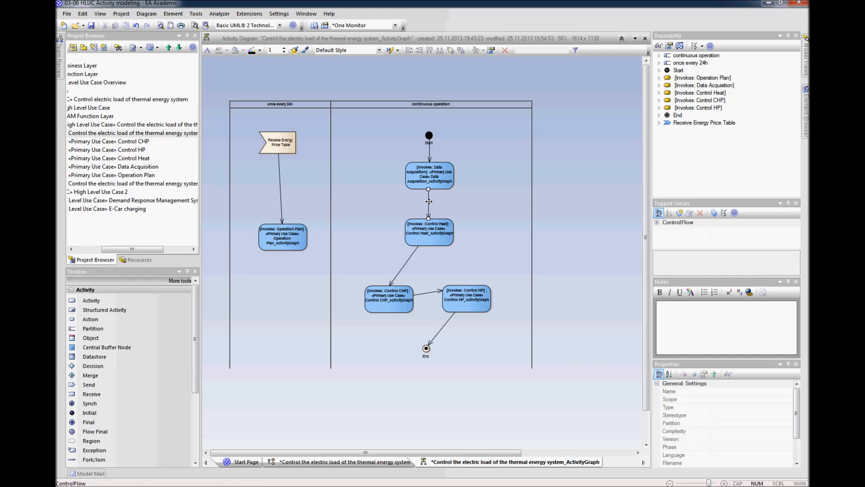
click(586, 206)
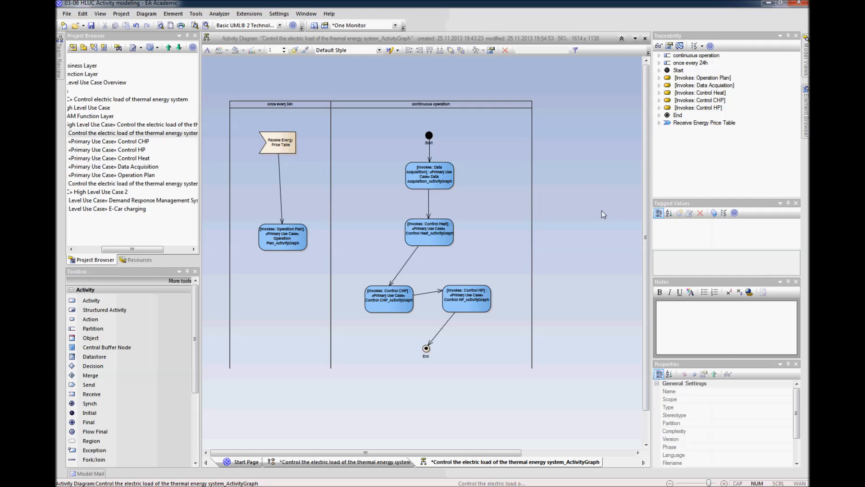
click(428, 205)
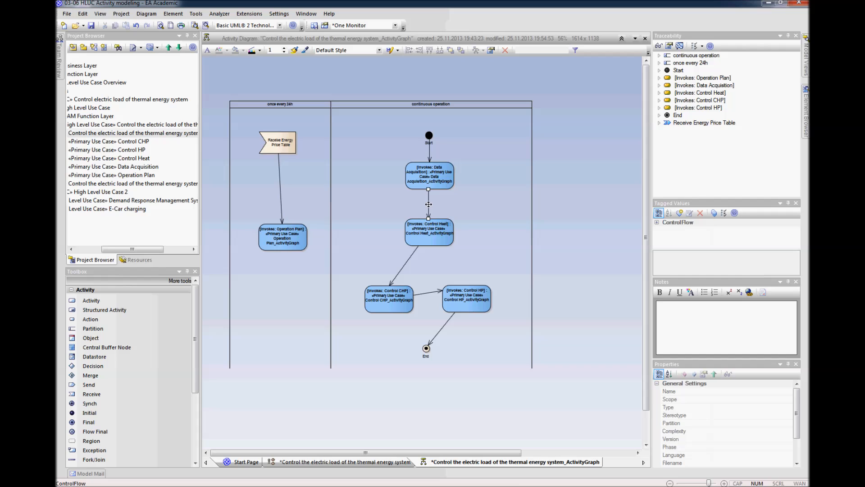
key(Delete)
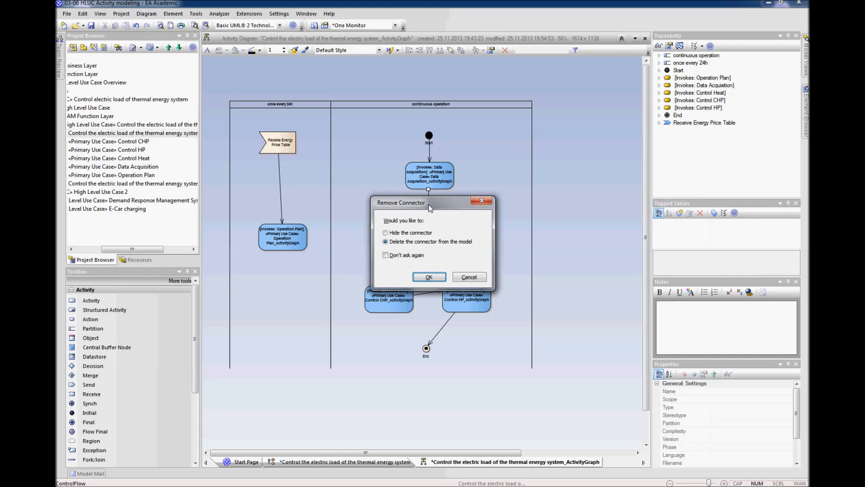
click(429, 276)
Step: Connect Data Acquisition to Control Heat with an Object Flow
mouse_move(488, 181)
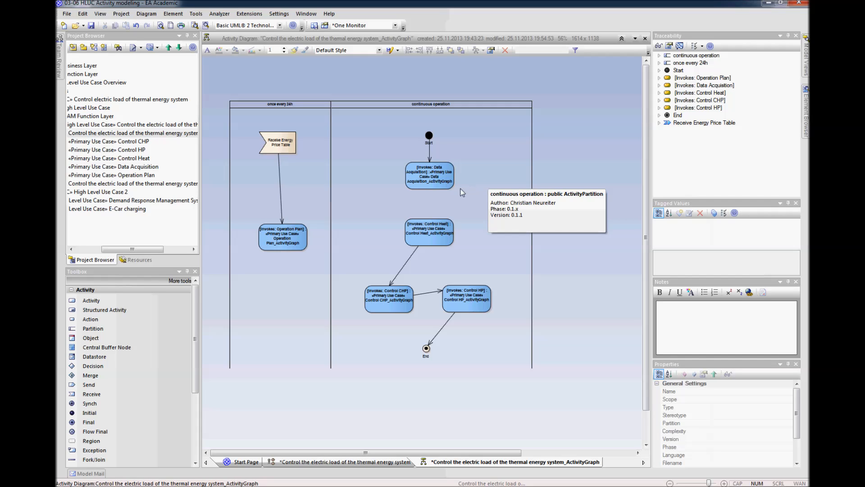
mouse_move(442, 179)
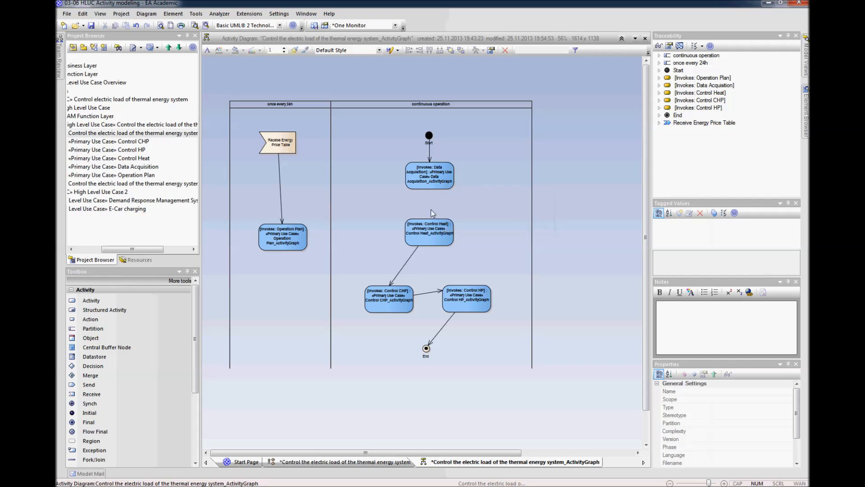
mouse_move(438, 242)
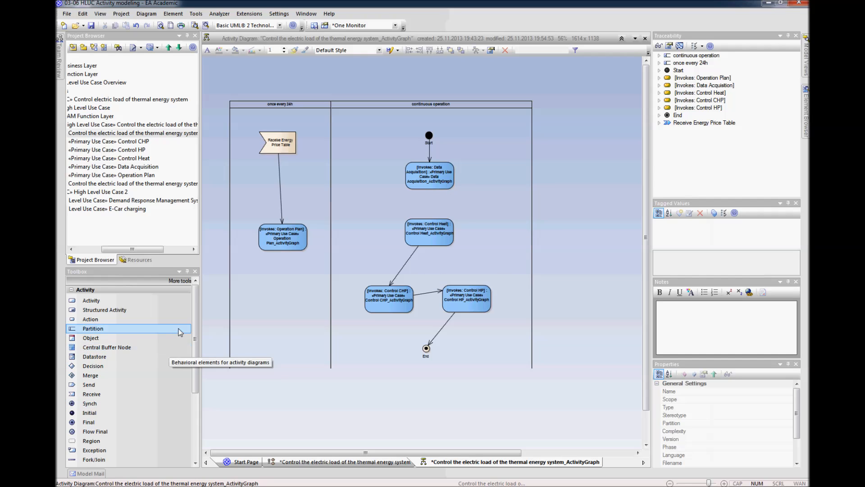
drag(193, 335, 194, 403)
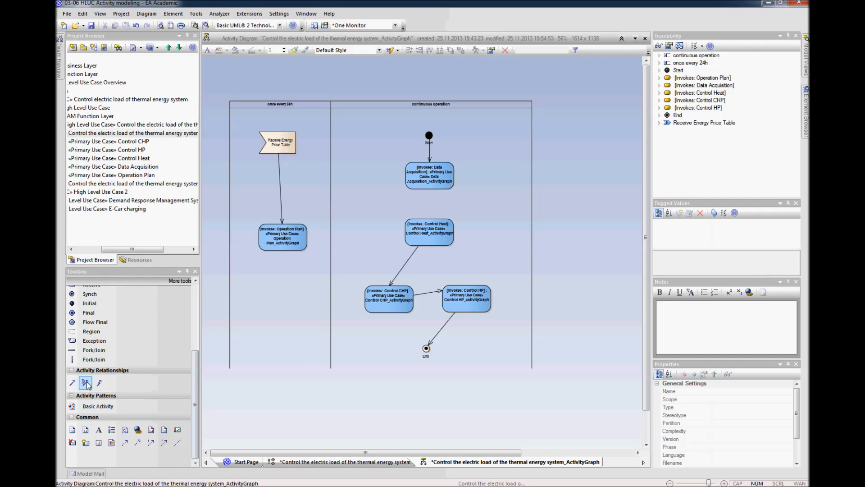
click(85, 383)
drag(431, 183, 429, 233)
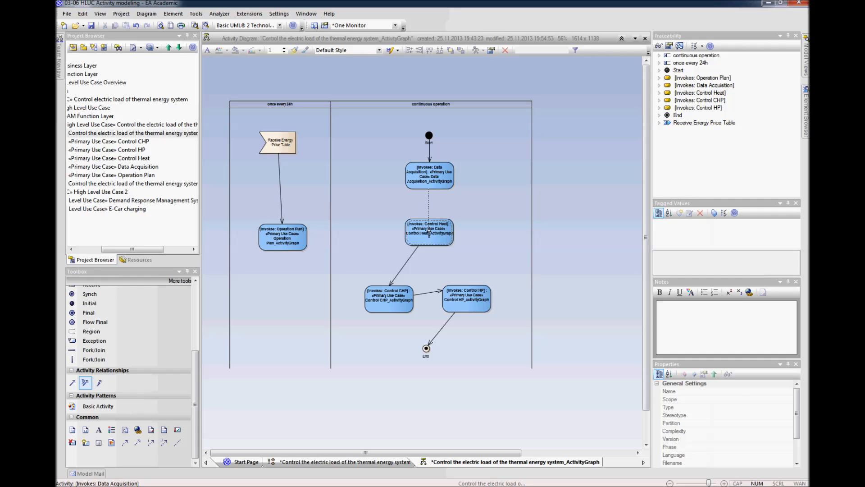
drag(429, 233, 429, 233)
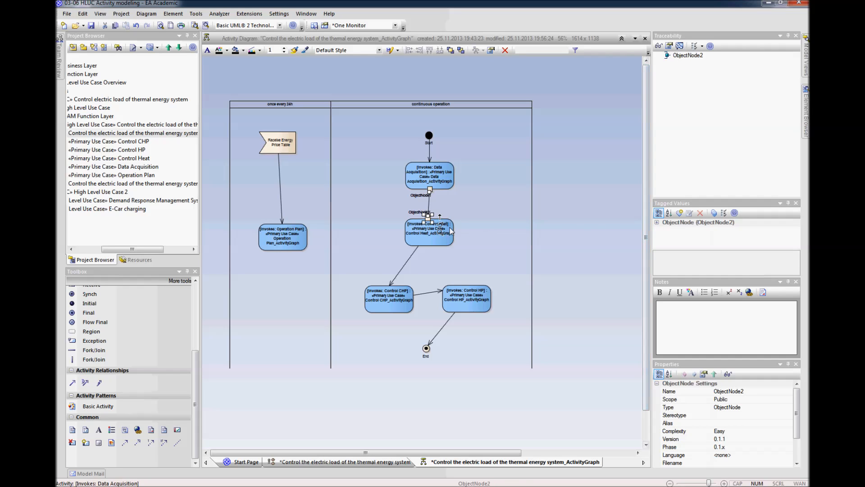
Step: Align the Control Heat object node under the Data Acquisition one and place both node labels to the right of the flow
click(589, 221)
drag(428, 219, 431, 220)
click(555, 224)
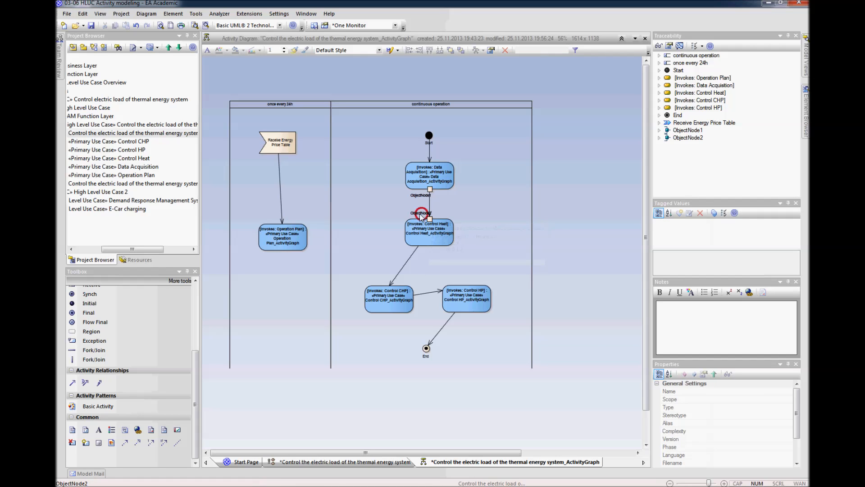
drag(421, 213, 443, 200)
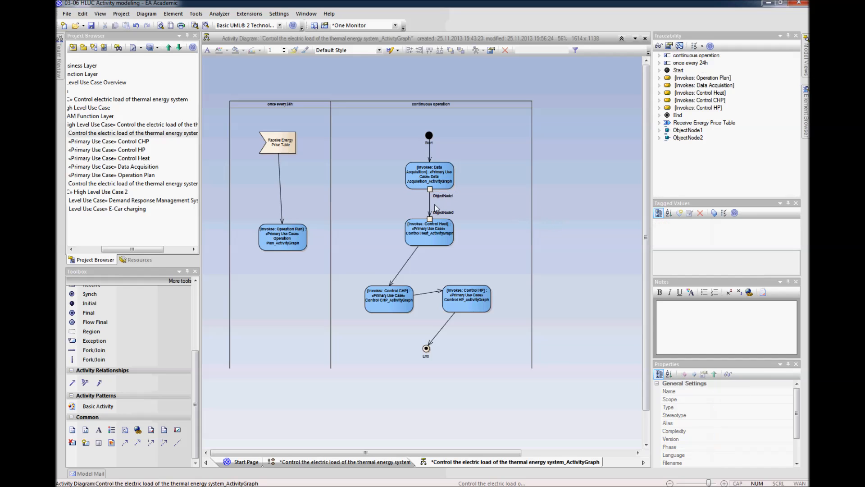
Step: Rename the object node on Data Acquisition as "Storage Temperatures" in its properties
click(430, 189)
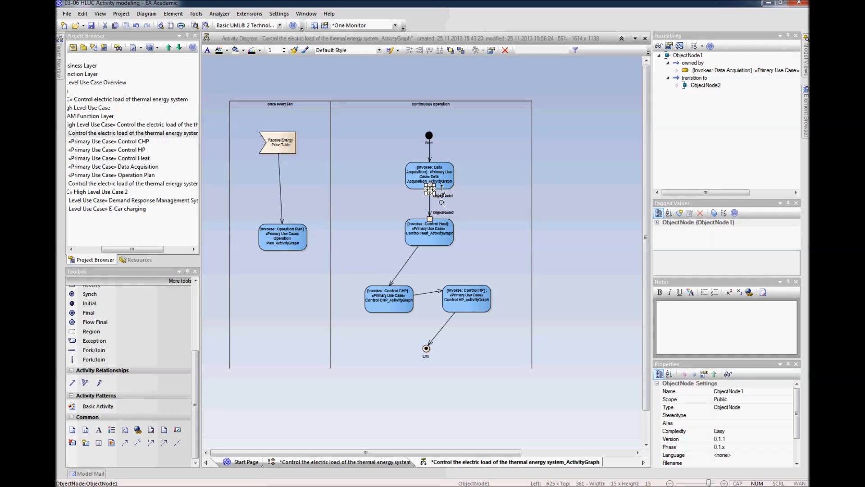
right_click(430, 190)
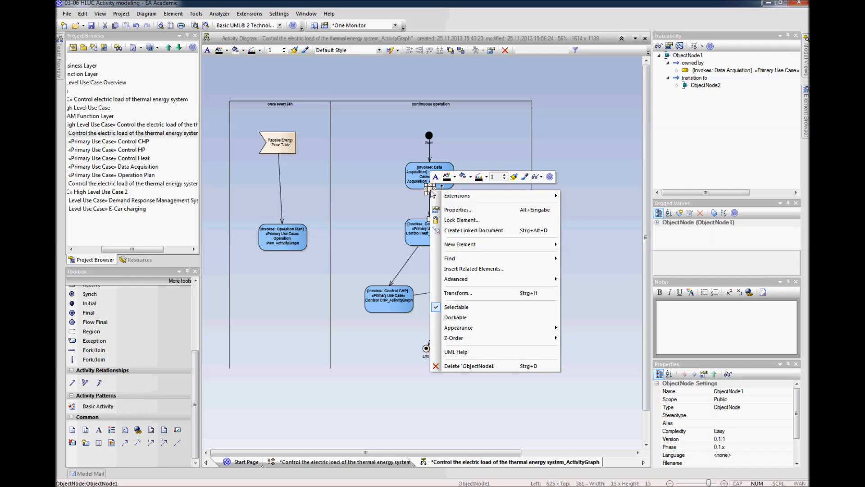
click(458, 211)
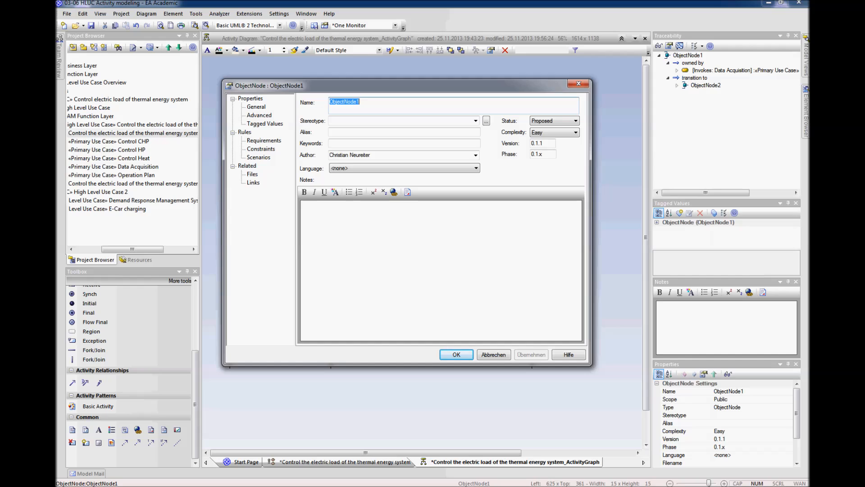
text(Thermal)
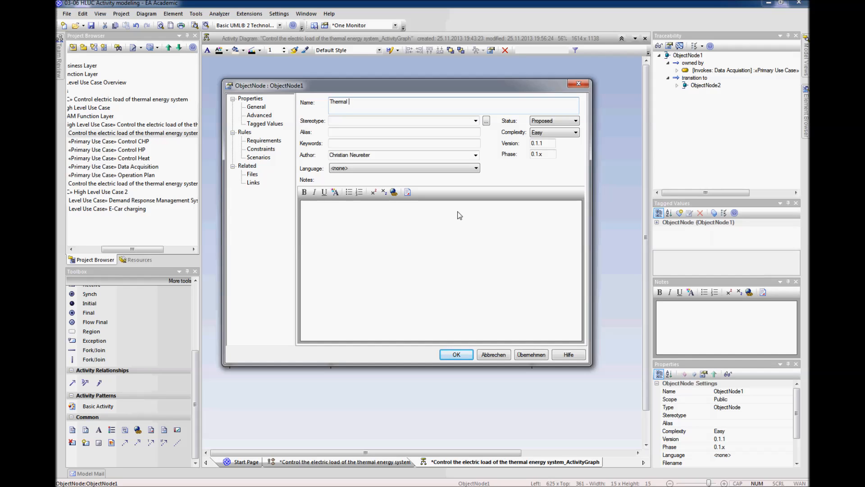
key(BackSpace)
key(BackSpace)
key(BackSpace)
key(BackSpace)
key(BackSpace)
key(BackSpace)
key(BackSpace)
text(Storage Temperatures)
key(Return)
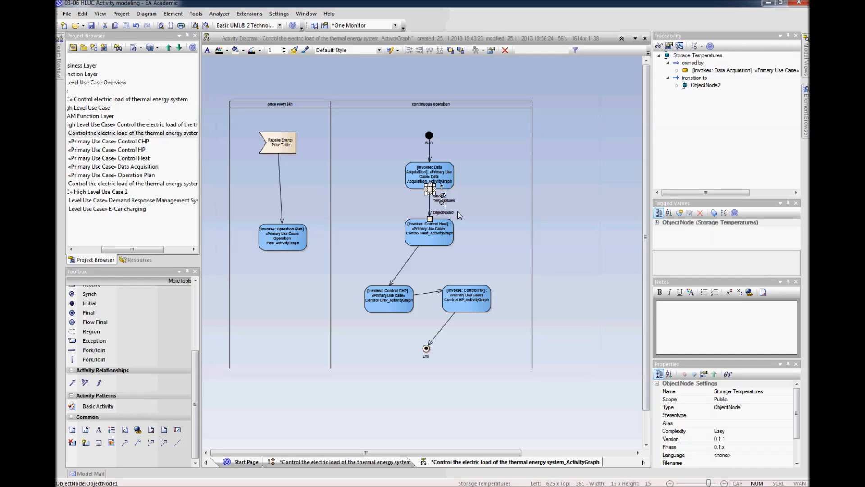
Step: Rename the object node on Control Heat as "Storate Temperatures"
click(446, 212)
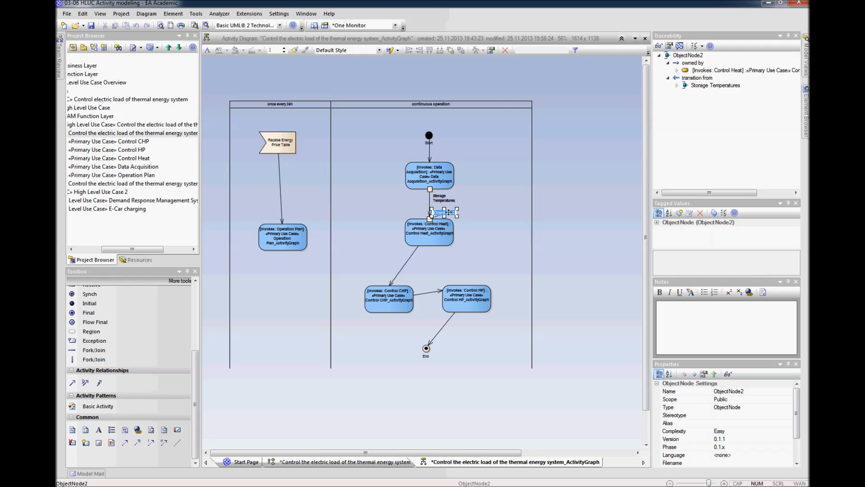
text(Storage Temperatur)
key(Return)
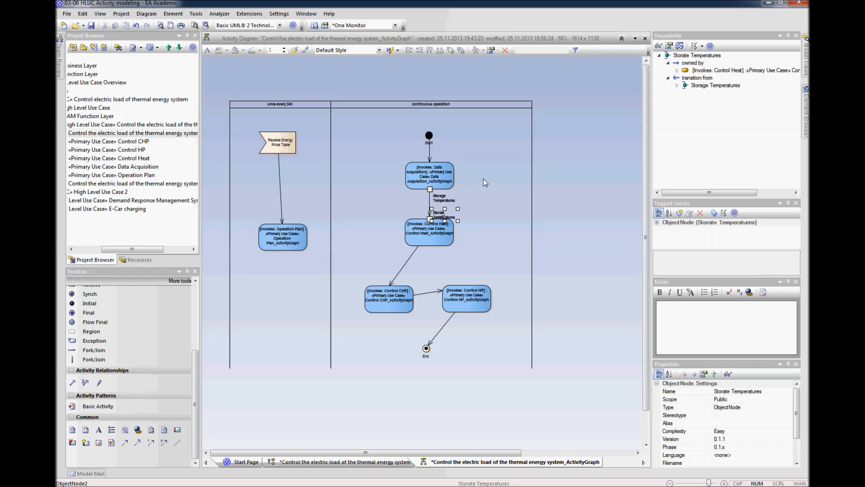
Step: Separate the two temperature labels beside the Object Flow and place the Start label above its node
click(462, 210)
drag(444, 199, 444, 208)
click(435, 215)
click(443, 214)
click(544, 215)
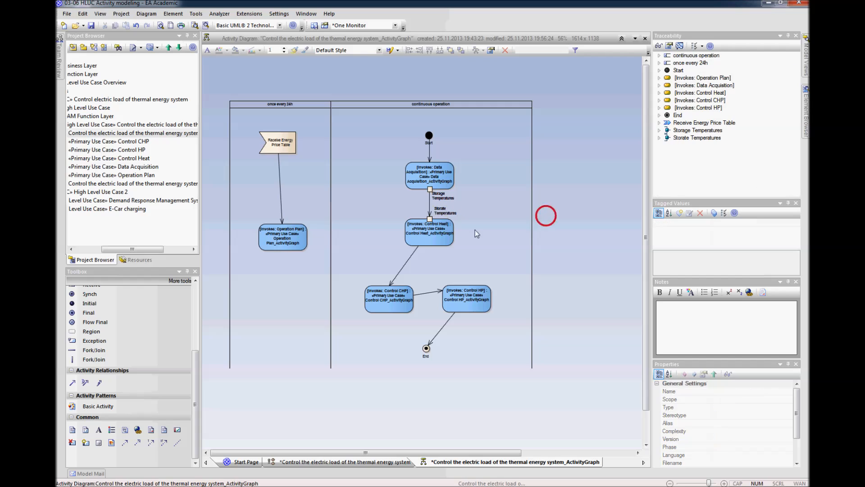
click(431, 141)
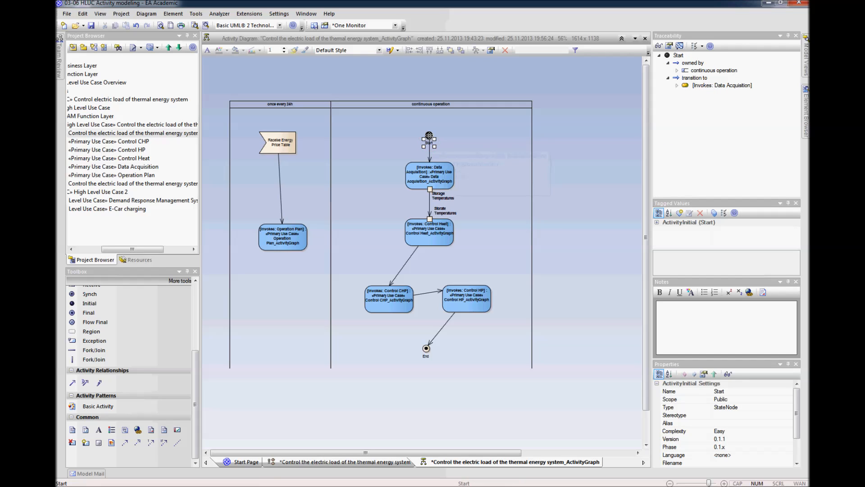
click(557, 228)
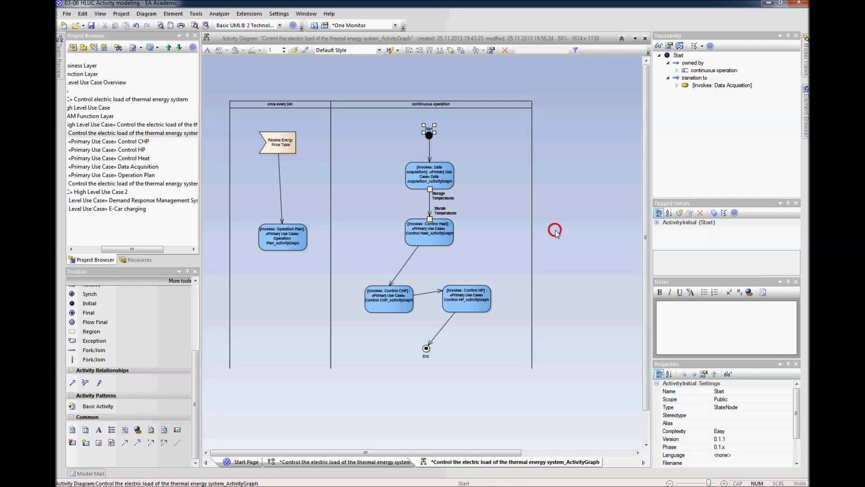
Step: Align Operation Plan beneath Receive Energy Price Table and connect it to Control Heat with a horizontal Object Flow
drag(282, 234, 276, 228)
click(320, 422)
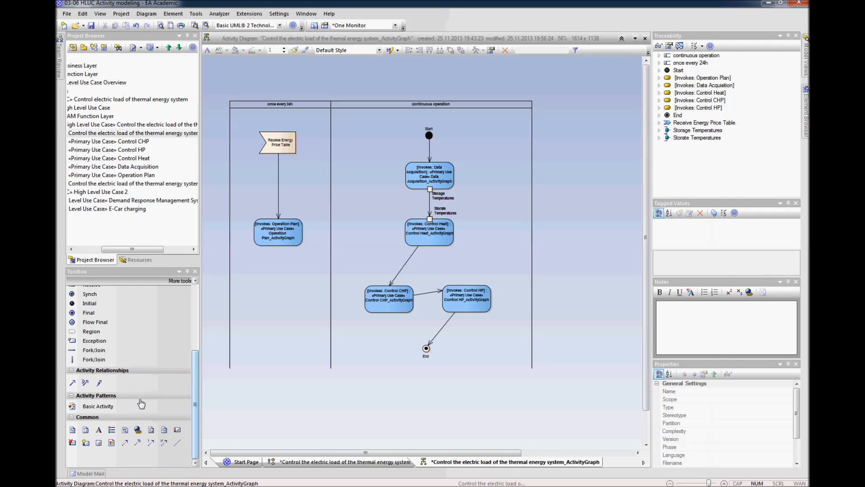
click(84, 383)
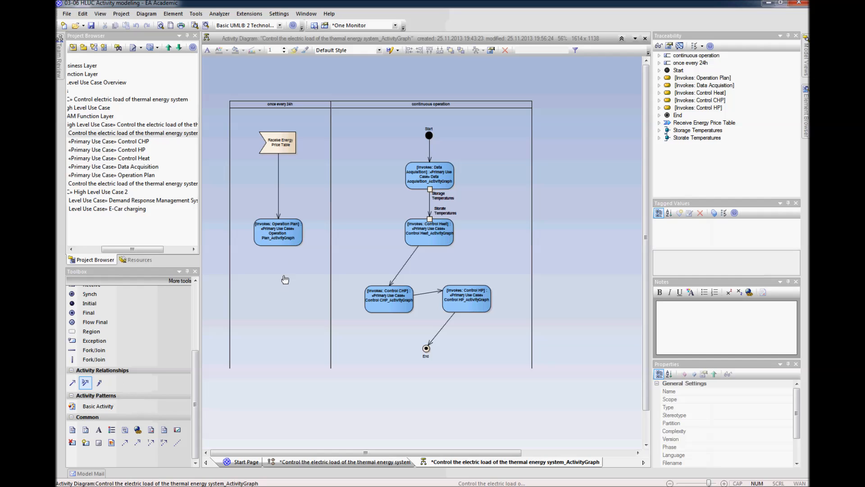
drag(385, 230, 413, 230)
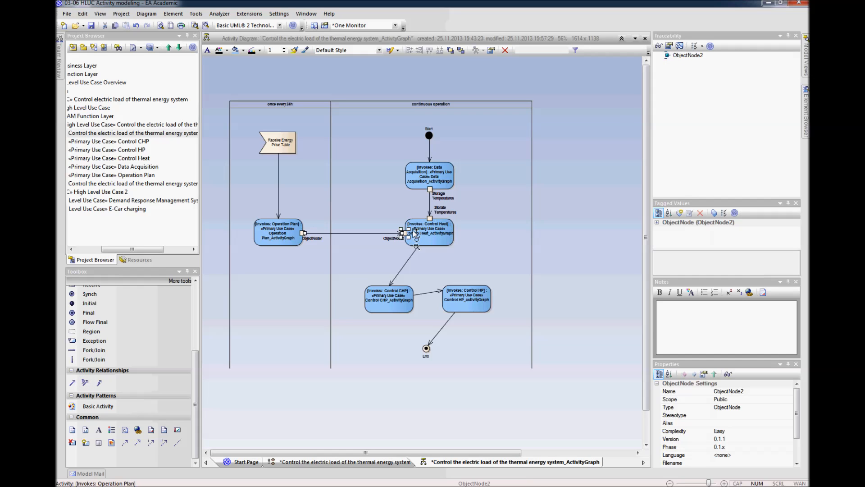
Step: Rename both object nodes of the flow between Operation Plan and Control Heat as "Operation Plan"
click(318, 238)
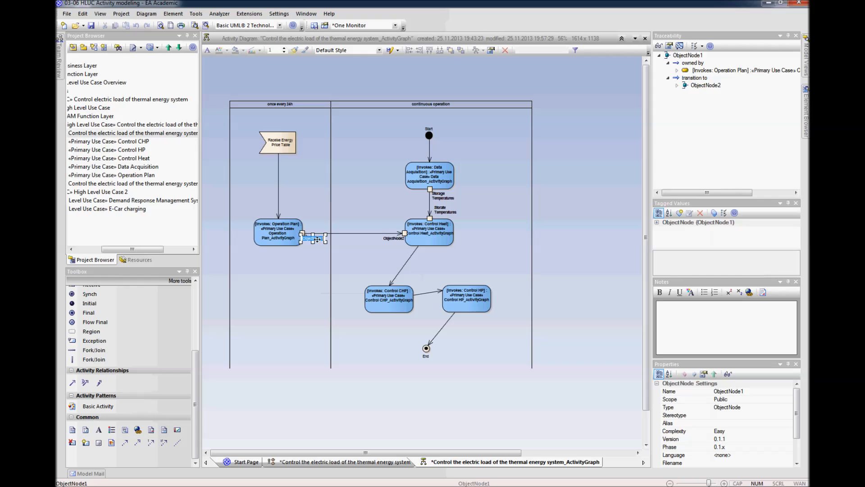
text(Op)
click(395, 238)
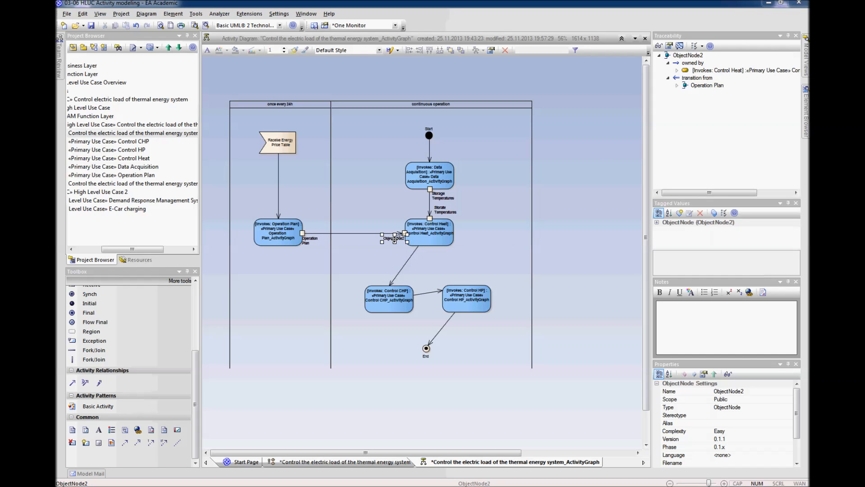
double_click(395, 239)
text(Operation Plan)
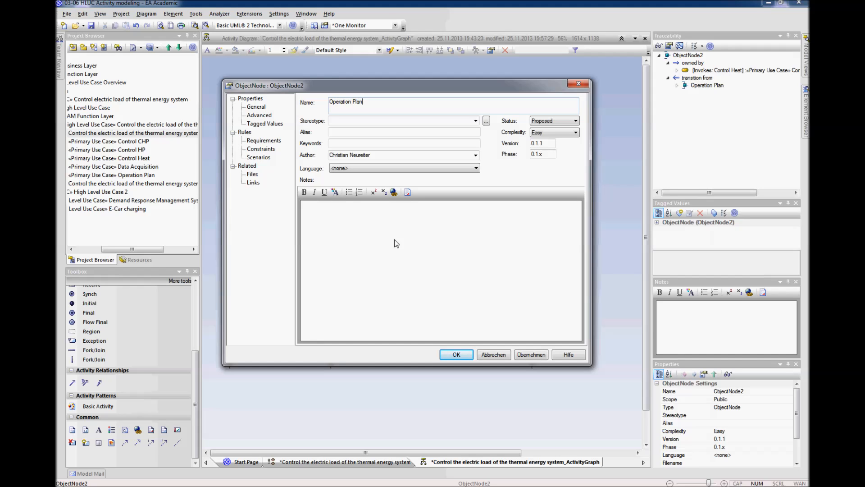
key(Return)
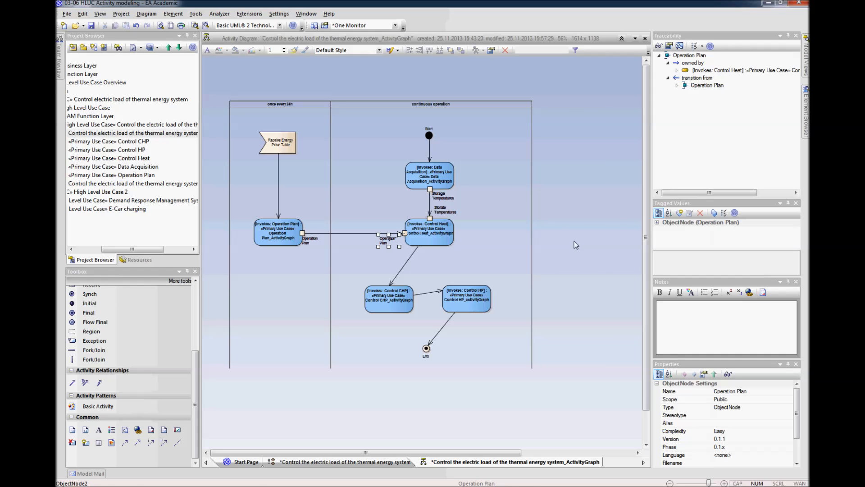
click(576, 245)
right_click(389, 243)
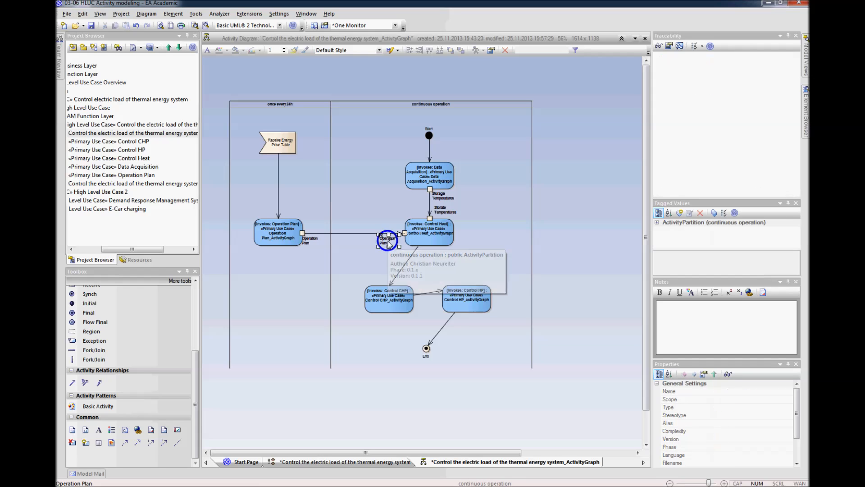
Step: Centre the text of the Operation Plan label beside Control Heat
mouse_move(429, 294)
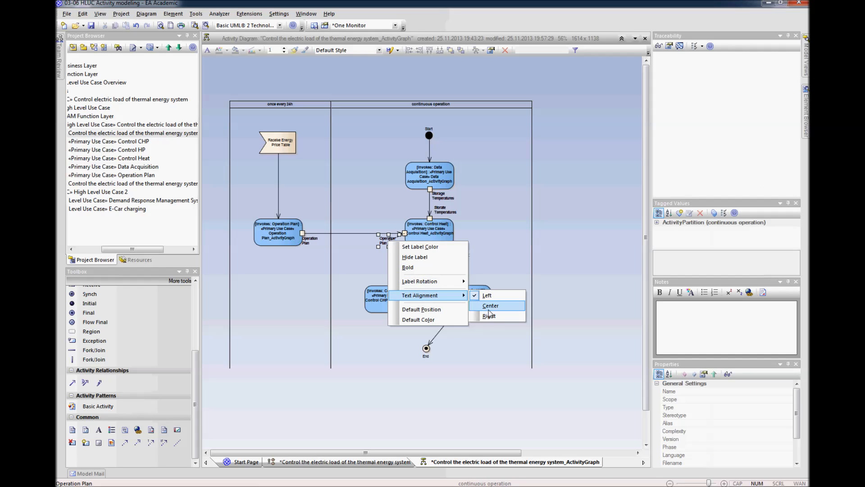
click(488, 307)
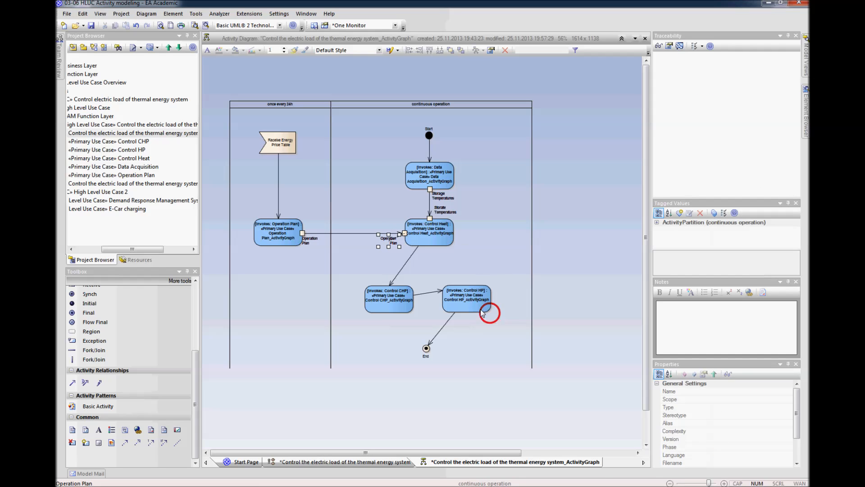
click(576, 246)
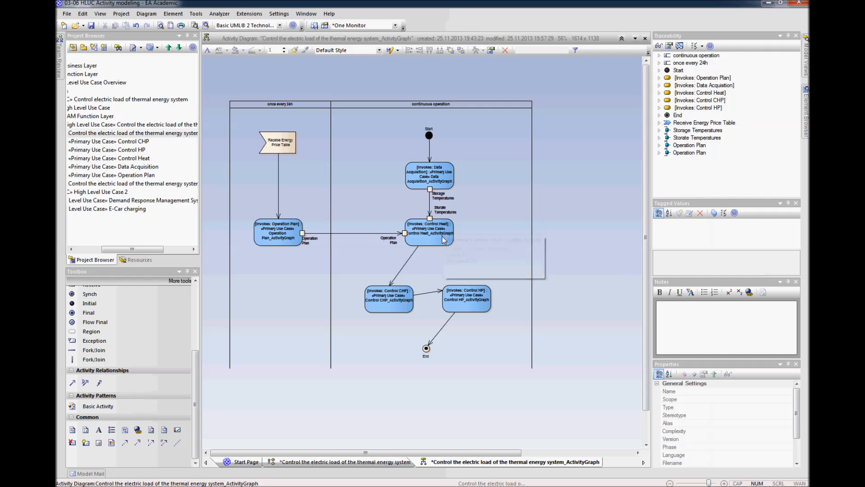
Step: Nudge Control CHP slightly upward and straighten its Control Flow to Control HP into a horizontal line
drag(407, 309, 406, 306)
click(573, 303)
click(431, 293)
drag(430, 293, 565, 297)
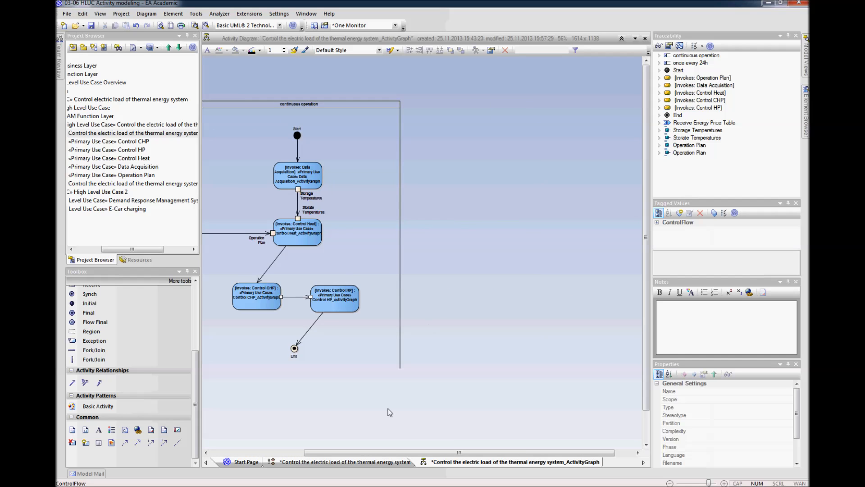
drag(392, 452, 305, 459)
click(445, 411)
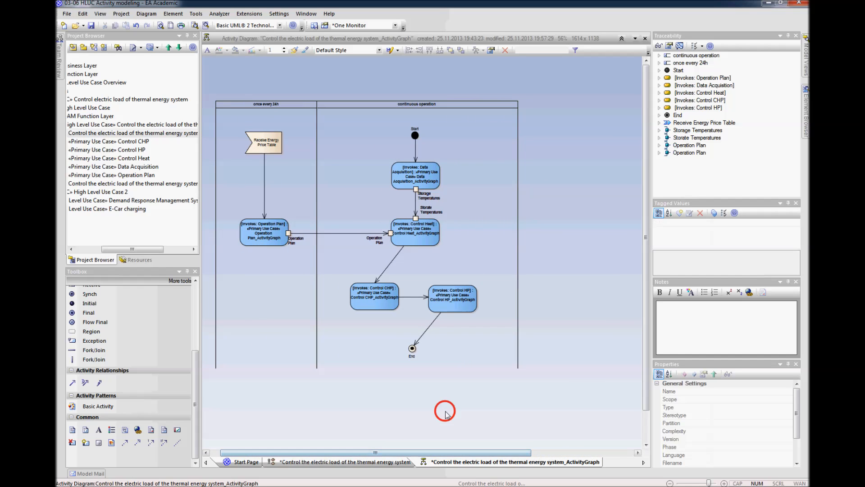
Step: Connect Control Heat to Control HP with an Object Flow and route it with right-angled bends
click(85, 383)
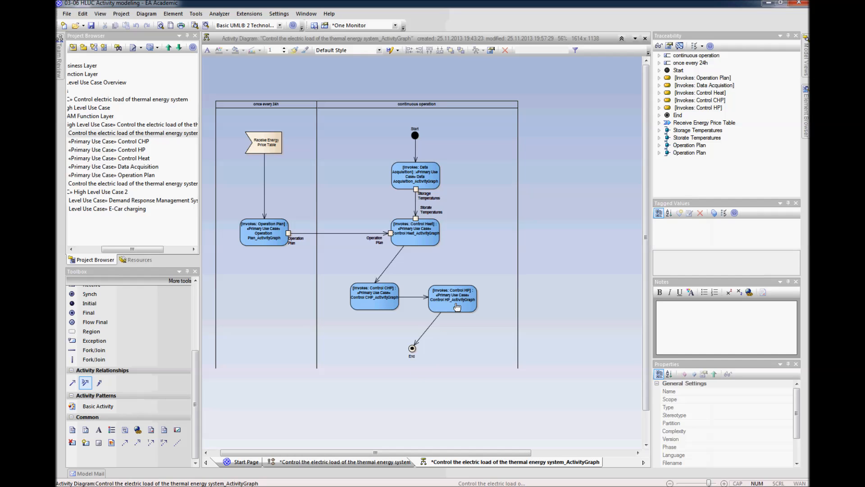
drag(429, 245, 453, 297)
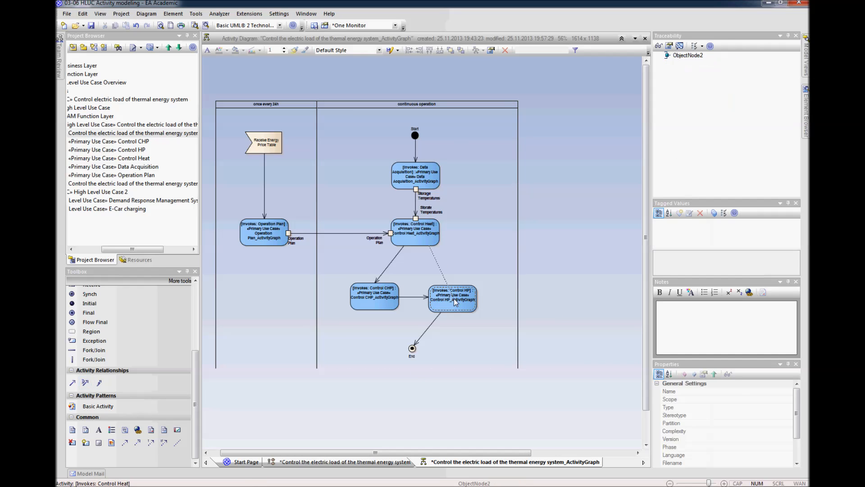
click(432, 264)
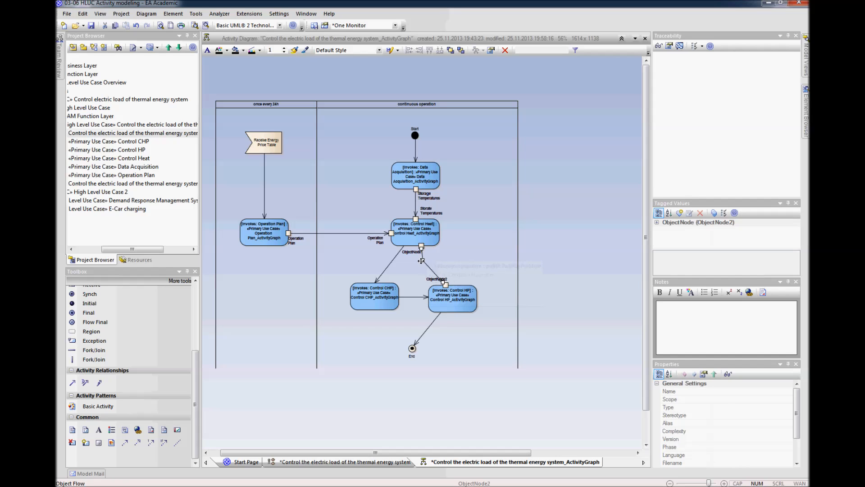
drag(431, 264, 444, 265)
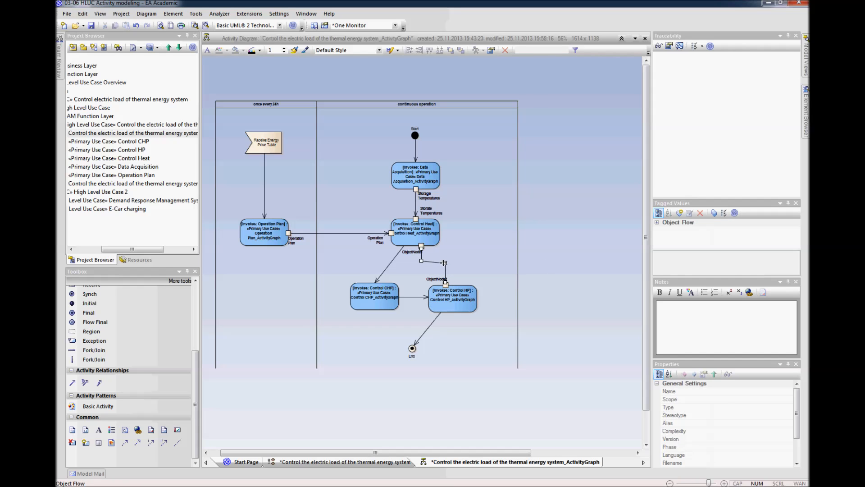
Step: Rename the object node beneath Control Heat, at the start of the flow to Control HP, as "HP Setpoint"
click(414, 252)
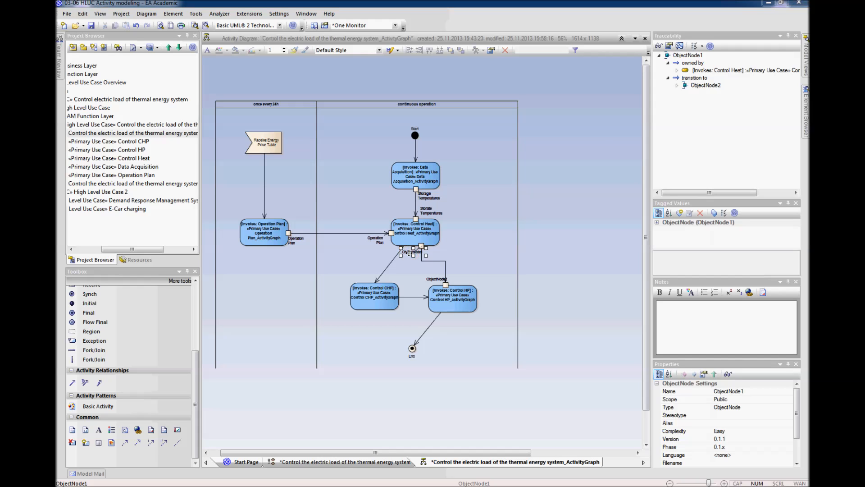
double_click(409, 250)
text(HP Setpoint)
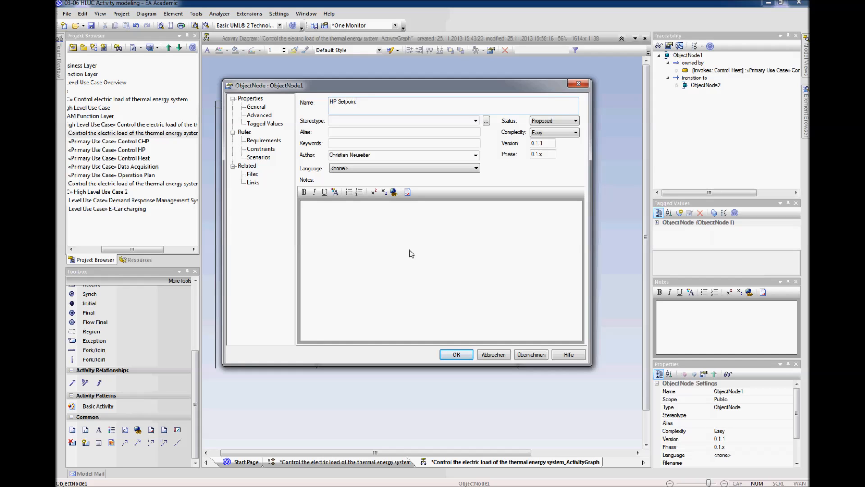
key(ctrl+a)
key(ctrl+c)
key(Return)
Step: Rename the object node on top of Control HP as "HP Setpoint"
click(436, 279)
click(436, 279)
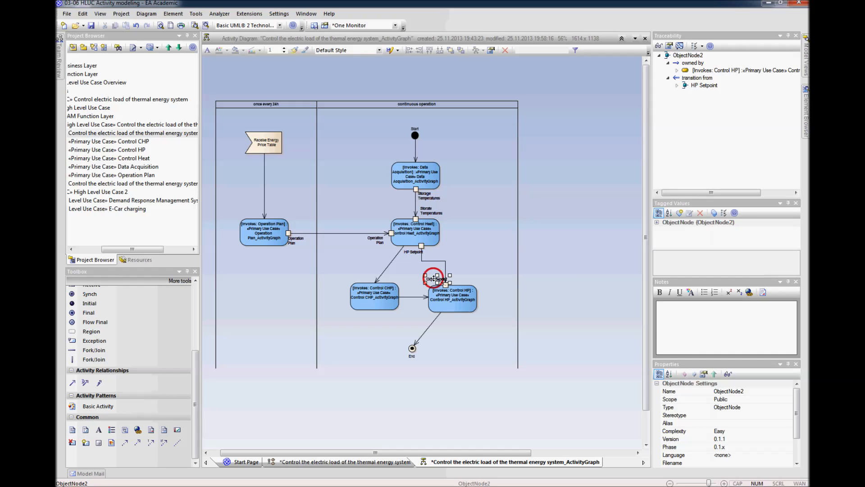
click(449, 288)
click(545, 266)
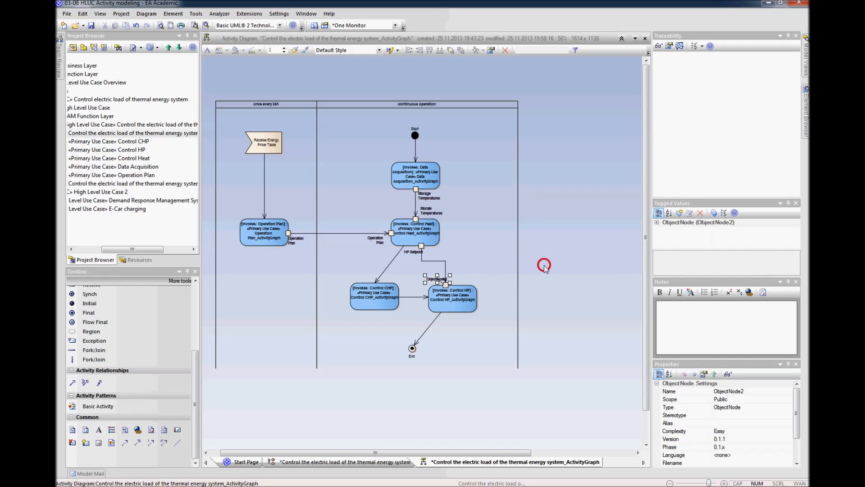
click(447, 287)
right_click(447, 287)
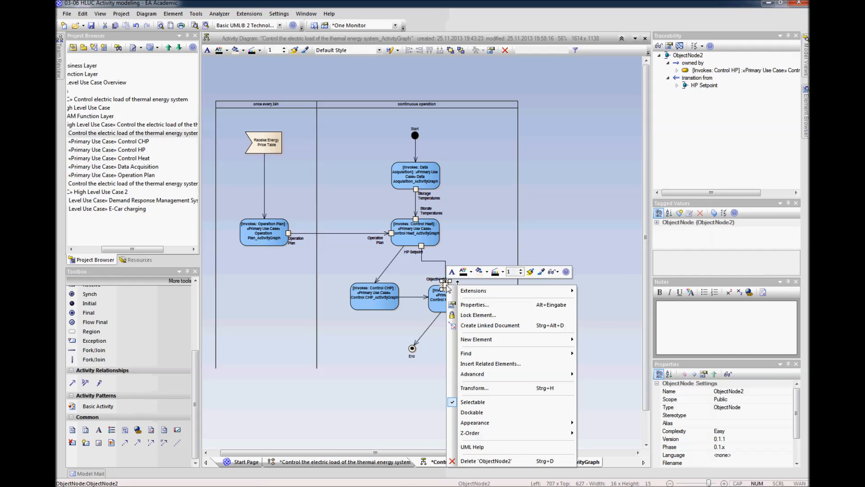
click(470, 305)
key(ctrl+v)
key(Return)
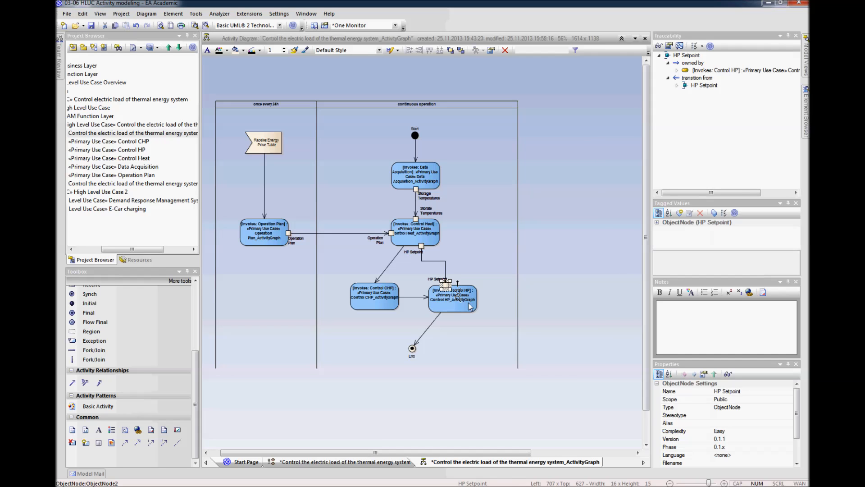
Step: Place the HP Setpoint label above Control HP to the right of its Object Flow
click(545, 292)
click(439, 280)
drag(453, 278, 474, 279)
click(535, 282)
Step: Replace the Control Flow from Control Heat to Control CHP with an Object Flow routed with right-angled bends
click(388, 265)
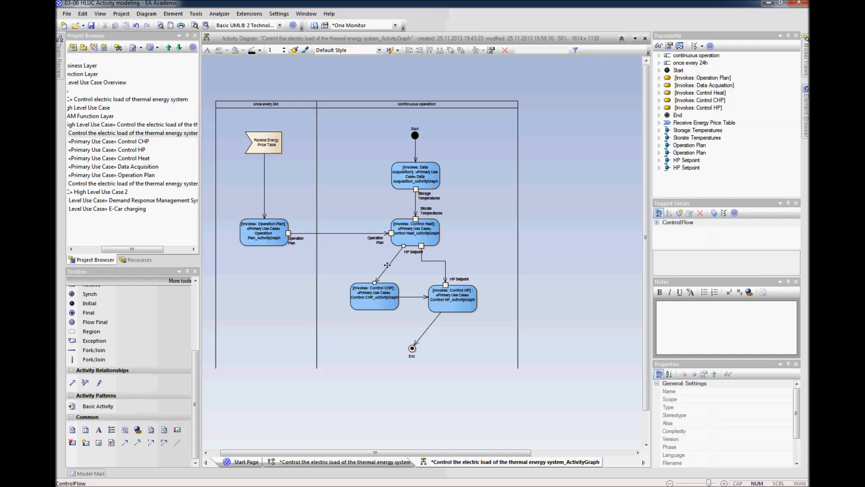
key(Delete)
click(435, 281)
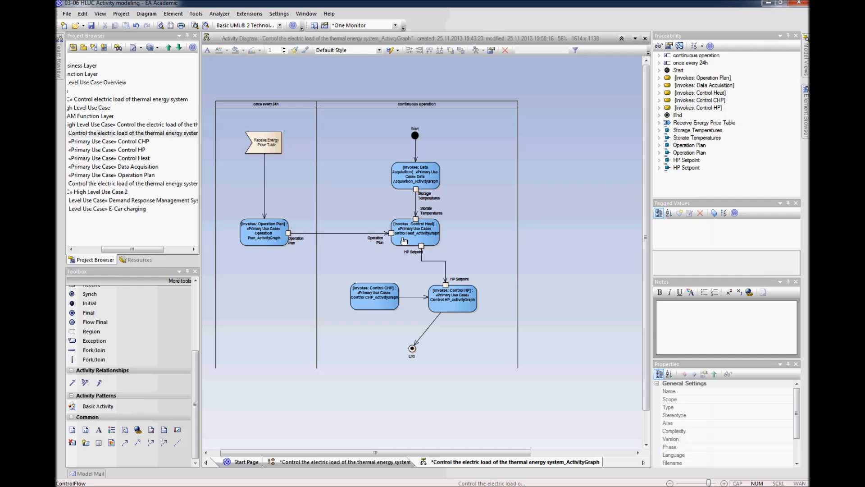
click(387, 278)
drag(386, 278, 407, 269)
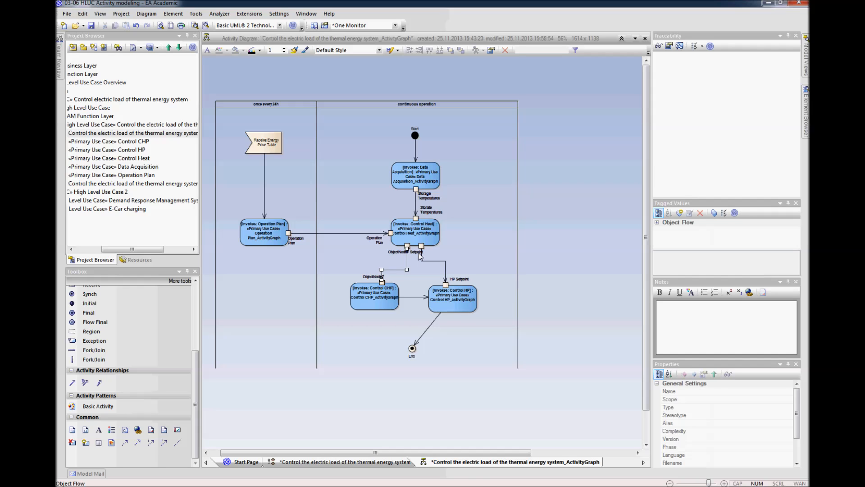
Step: Move Control Heat's HP Setpoint label to the right of its flow and rename the neighbouring object node as "CHP Setpoint"
click(420, 255)
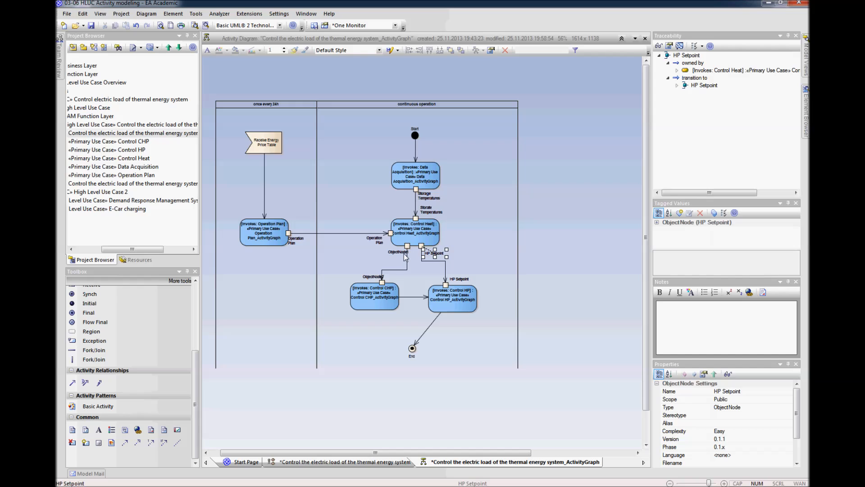
click(400, 254)
click(399, 254)
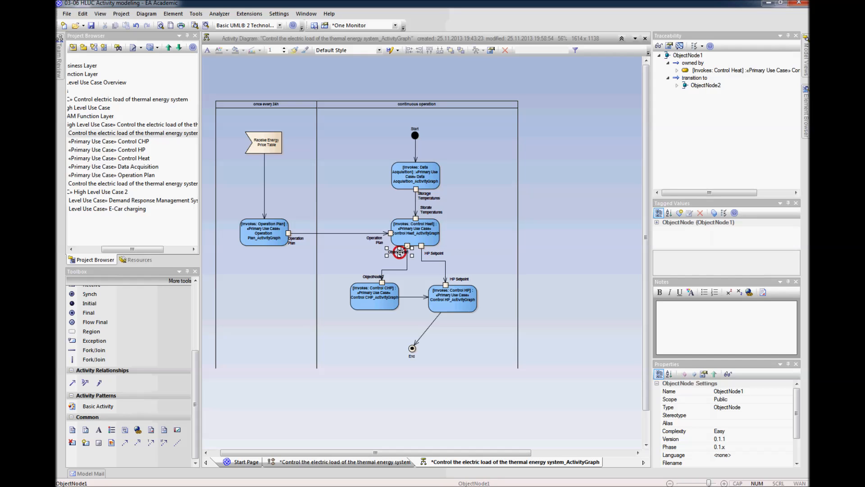
right_click(399, 253)
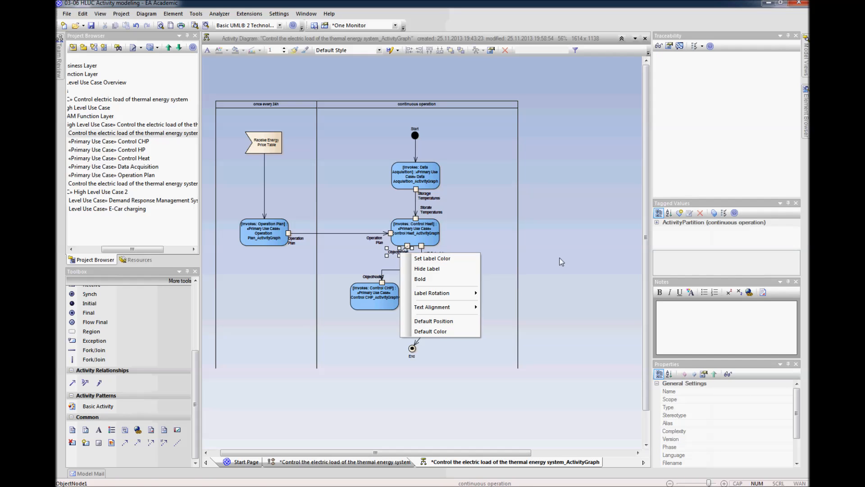
click(397, 257)
click(407, 246)
right_click(407, 245)
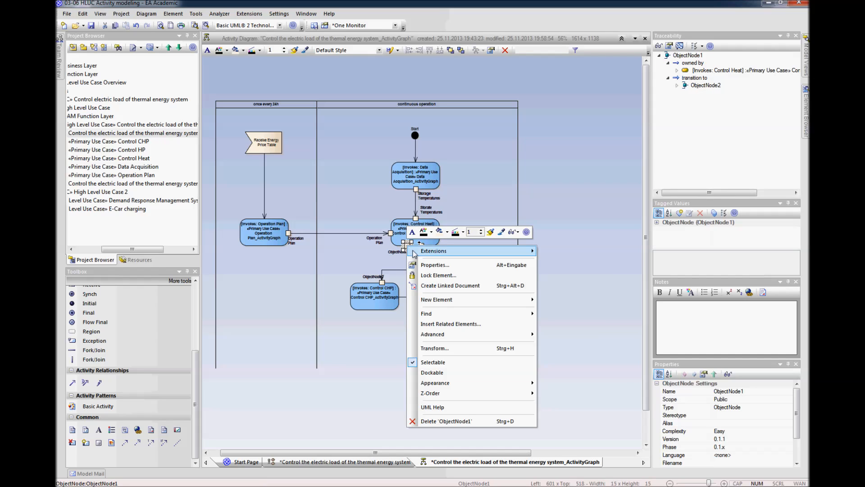
click(420, 264)
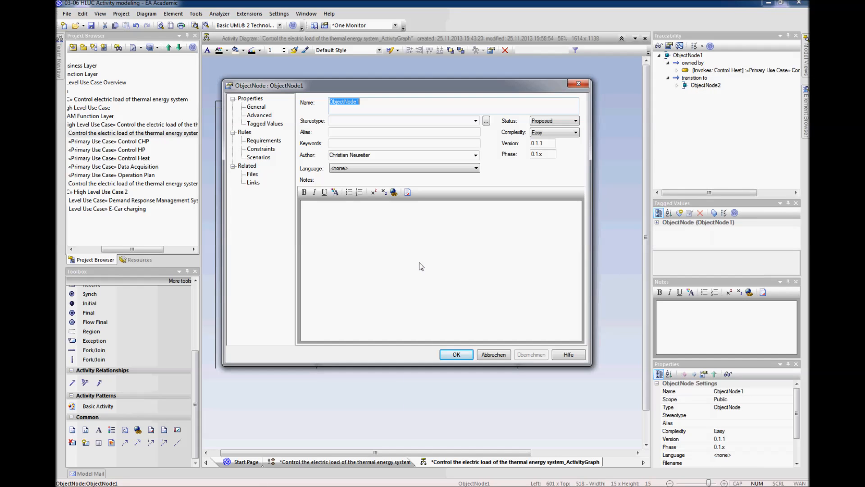
text(CHP Setpoint)
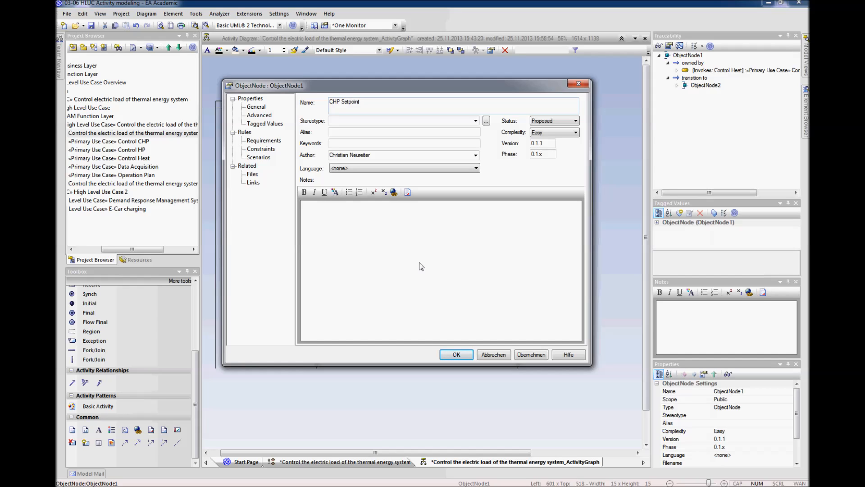
key(ctrl+a)
key(ctrl+c)
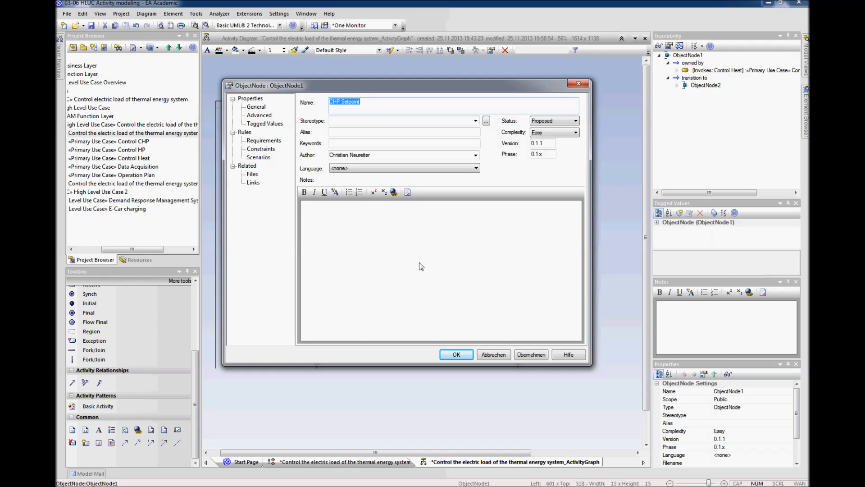
click(456, 354)
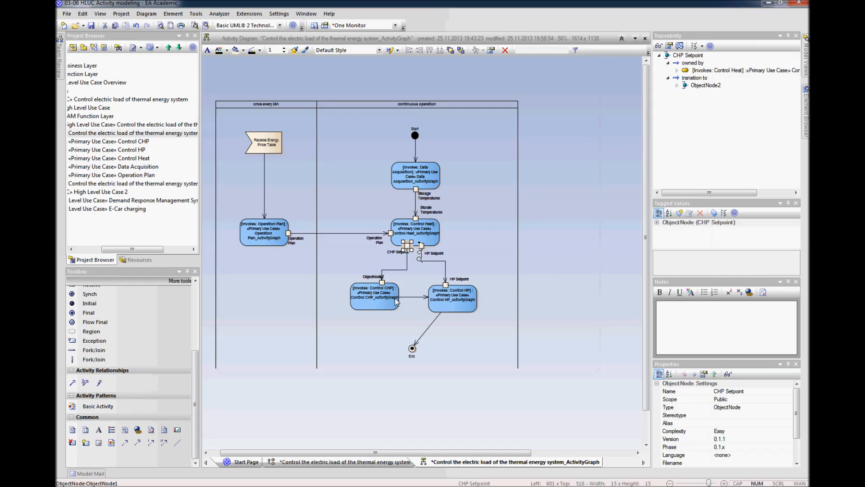
Step: Rename the object node on top of Control CHP as "CHP Setpoint"
click(383, 284)
right_click(382, 284)
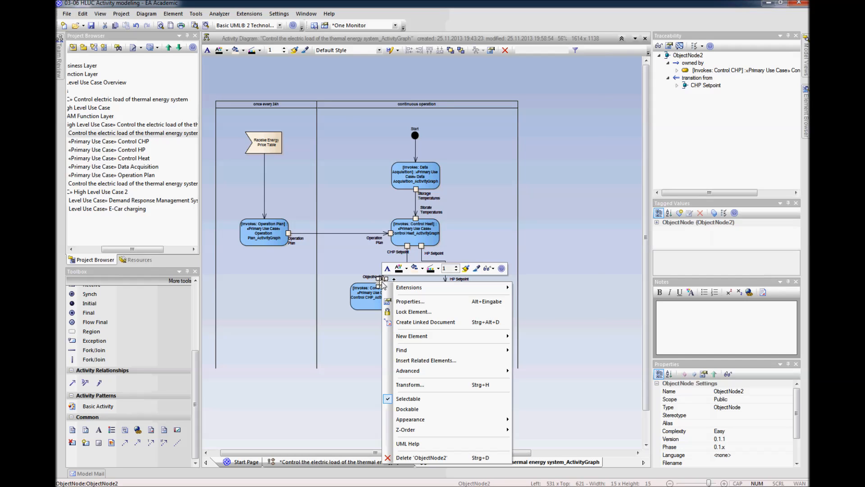
click(403, 301)
key(ctrl+v)
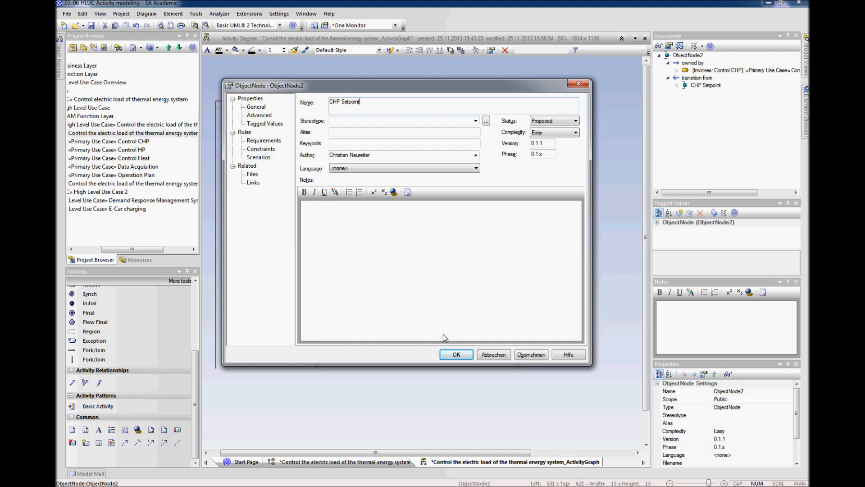
click(457, 355)
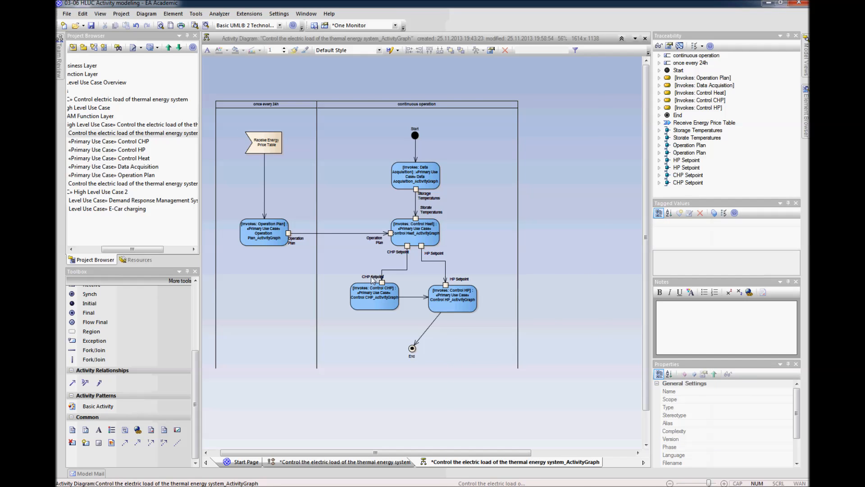
Step: Shift both CHP Setpoint labels to the left, clear of their object nodes
click(373, 277)
click(371, 387)
click(373, 277)
drag(362, 277, 395, 253)
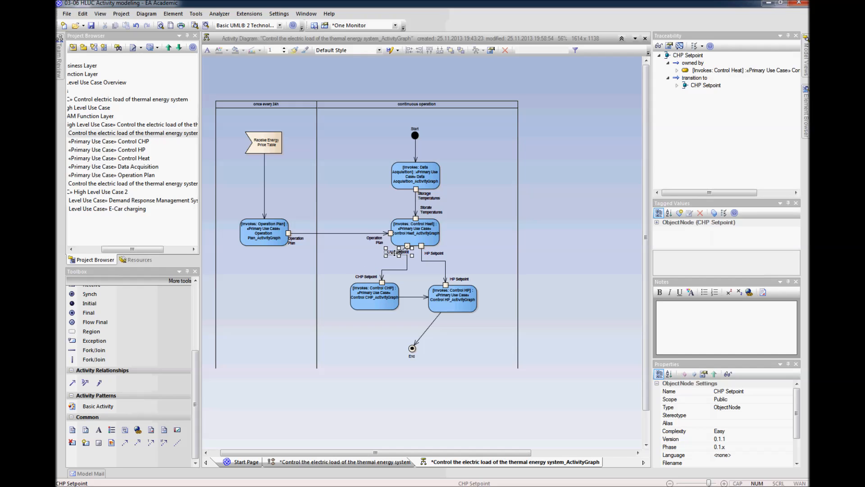
Step: Reattach Control CHP's outgoing Control Flow to End and route it and Control HP's flow to End with right-angled bends
click(414, 294)
drag(426, 297, 412, 348)
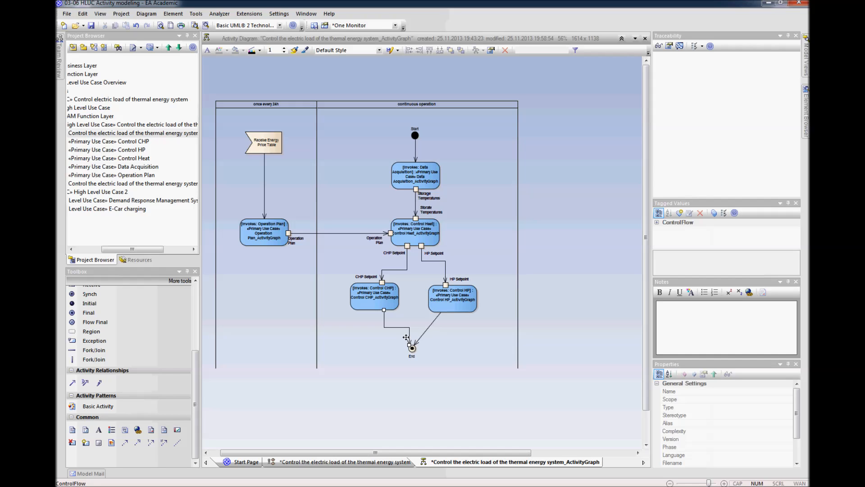
drag(393, 325, 376, 328)
drag(429, 327, 452, 347)
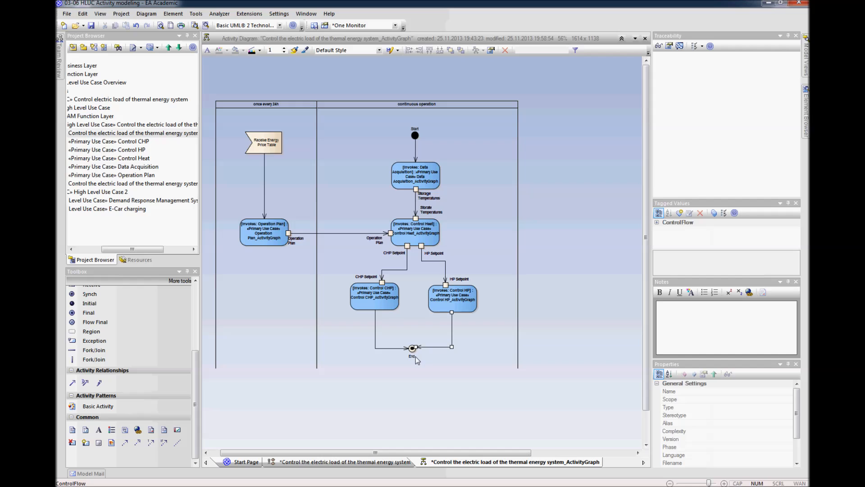
Step: Adjust the horizontal segments of the two setpoint Object Flows to nearly the same height and save the diagram
click(399, 270)
drag(401, 270, 439, 265)
click(440, 262)
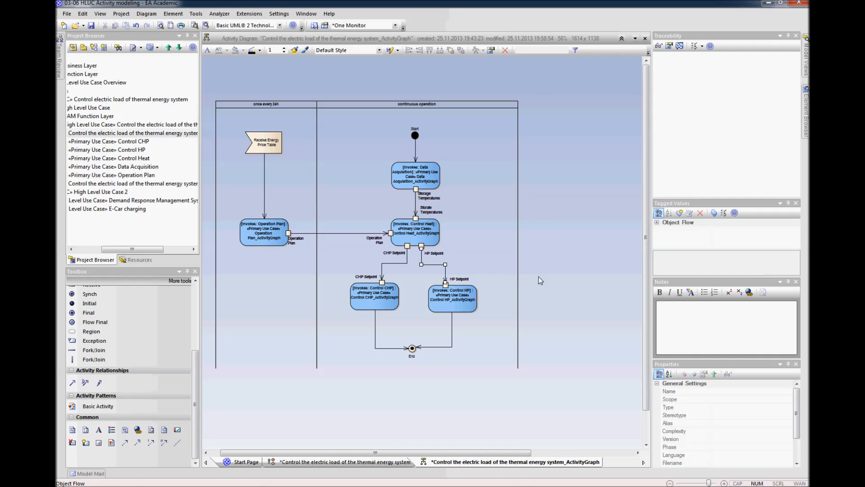
click(537, 293)
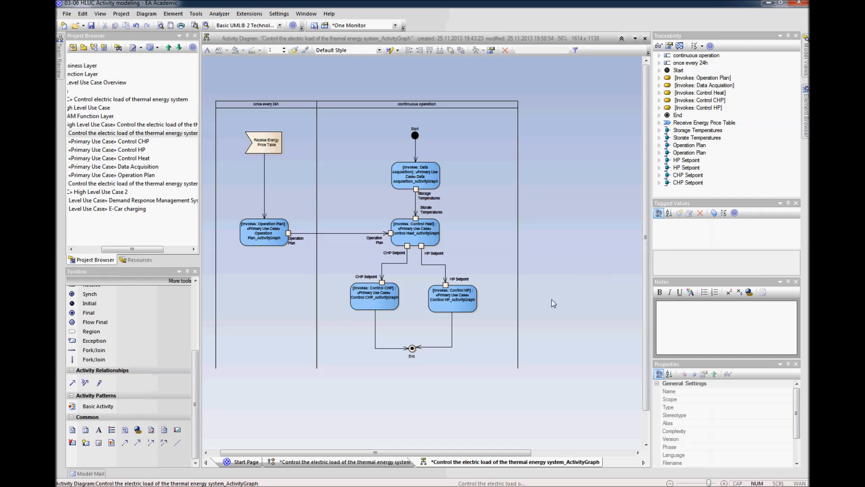
drag(482, 453, 471, 452)
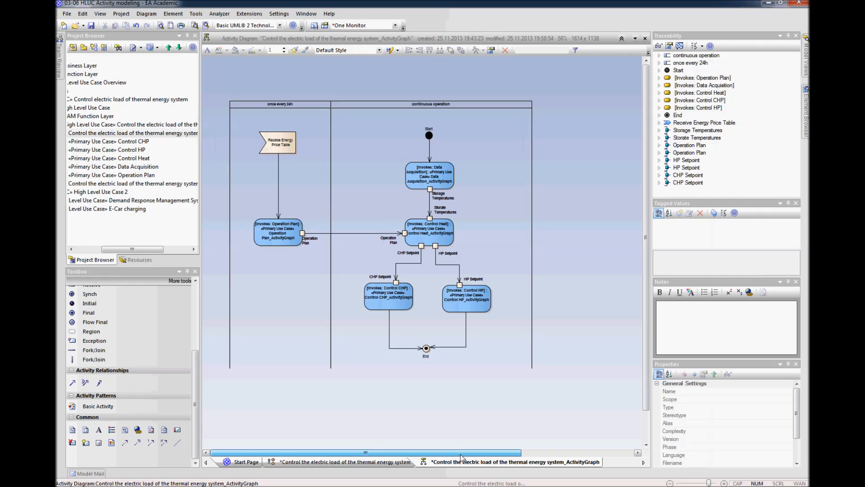
key(ctrl+s)
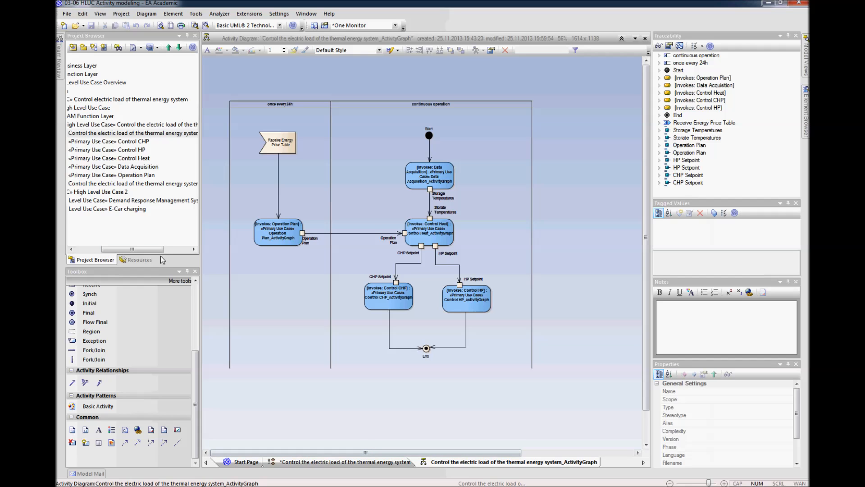
Step: Open the SGAM Function Layer diagram "Control the electric load of the thermal energy system" from the project tree
drag(156, 249, 141, 249)
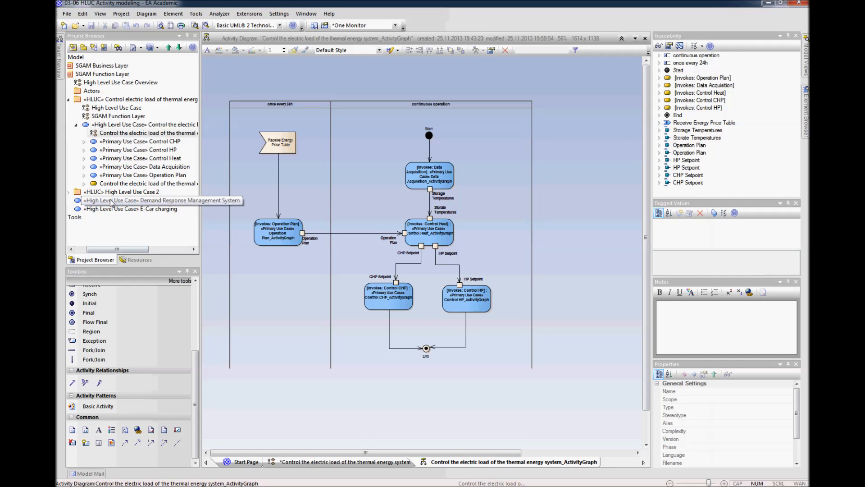
click(116, 135)
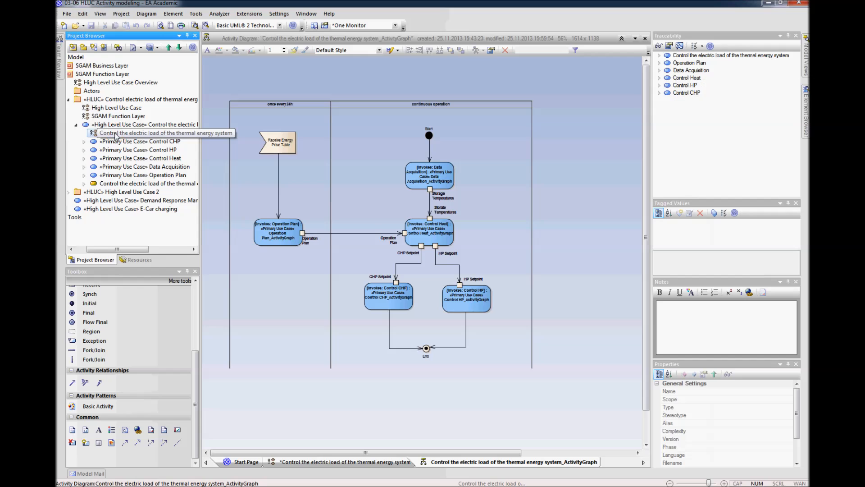
right_click(100, 133)
click(118, 153)
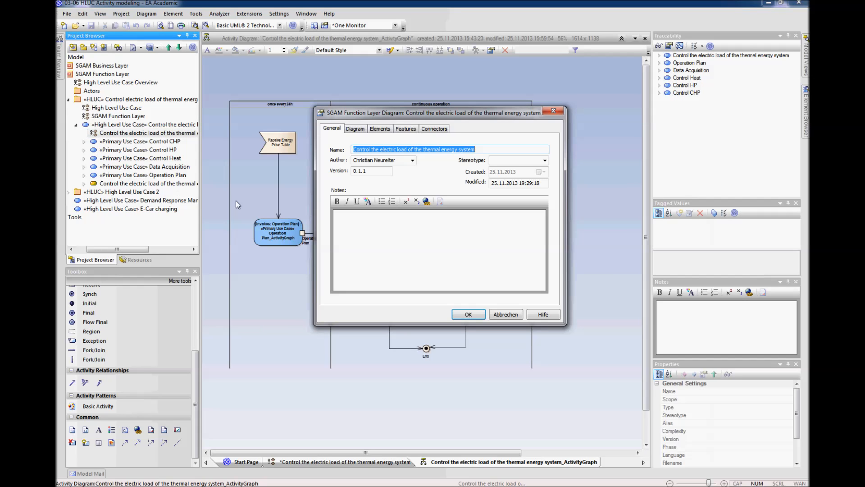
click(506, 314)
right_click(130, 135)
click(151, 164)
click(336, 359)
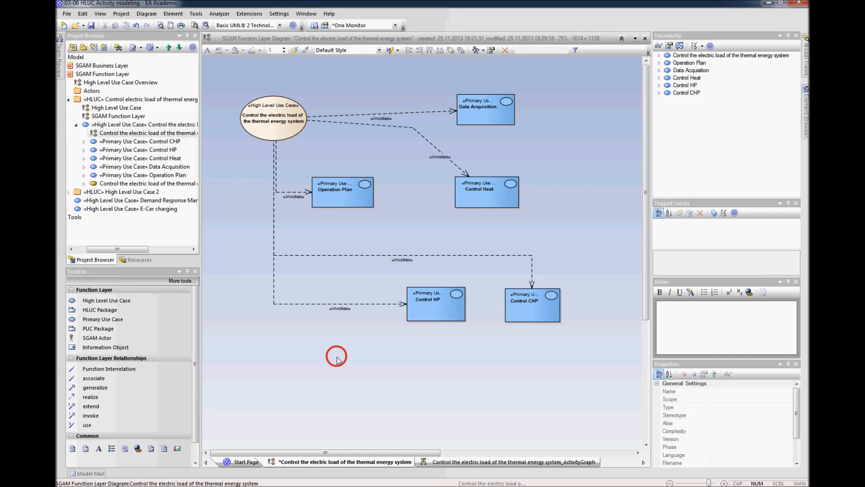
Step: Move the high level use case and all its primary use cases down together as one group
scroll(339, 361, down, 1)
drag(425, 75, 221, 276)
drag(253, 93, 243, 130)
click(467, 173)
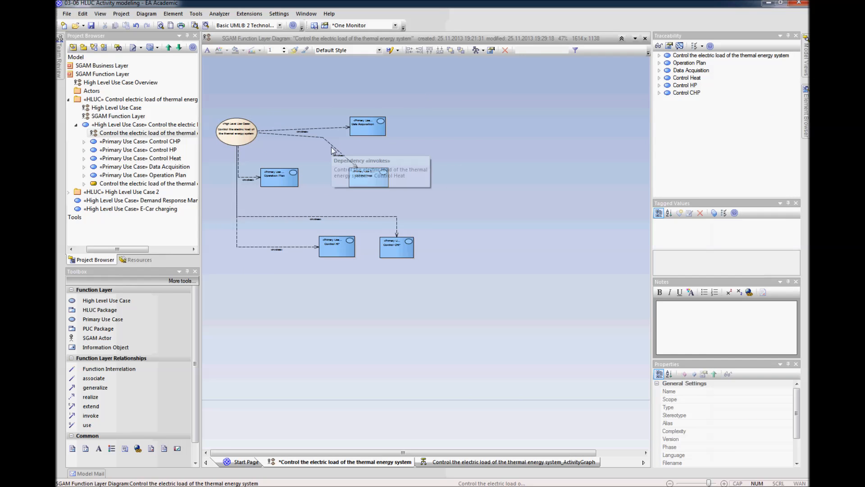
Step: Move Operation Plan, Control Heat and Data Acquisition closer together and reroute Control Heat's invokes connector between Operation Plan and Control Heat
click(274, 200)
drag(282, 177, 285, 193)
drag(369, 181, 342, 195)
drag(362, 133, 333, 169)
drag(299, 144, 307, 181)
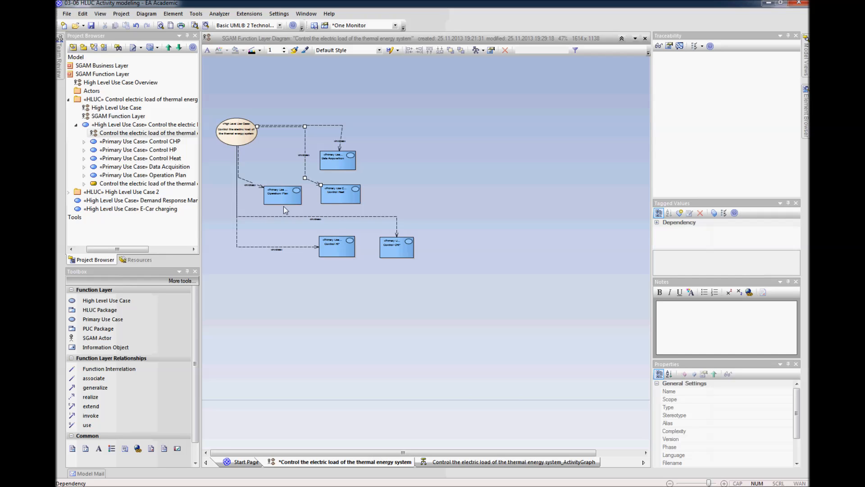
click(288, 268)
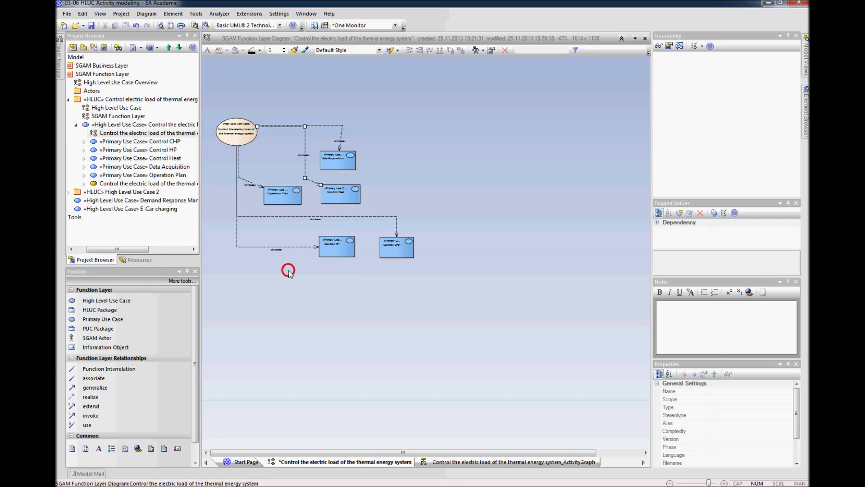
Step: Shift Operation Plan slightly left and route its invokes connector with a right-angled bend
drag(280, 201, 276, 201)
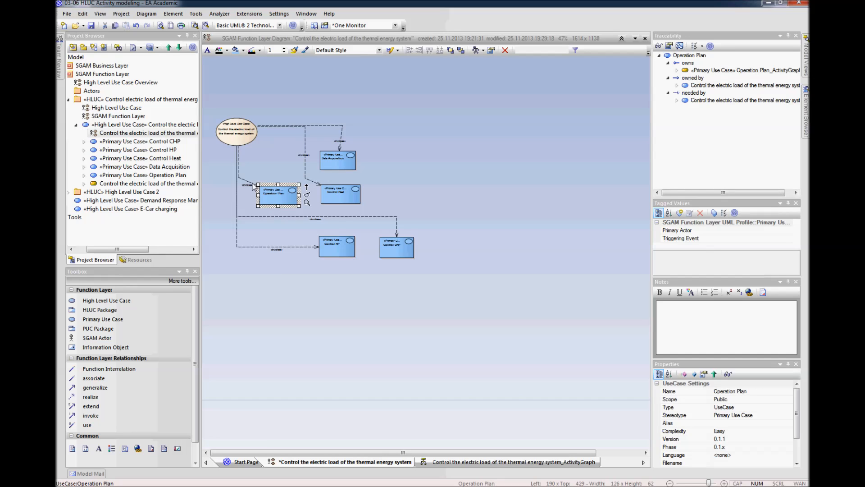
click(253, 184)
drag(242, 177, 242, 195)
click(311, 276)
Step: Move Data Acquisition and Control Heat to the right together and route their invokes connectors with right-angled bends
drag(387, 148, 317, 207)
drag(335, 164, 382, 164)
click(446, 176)
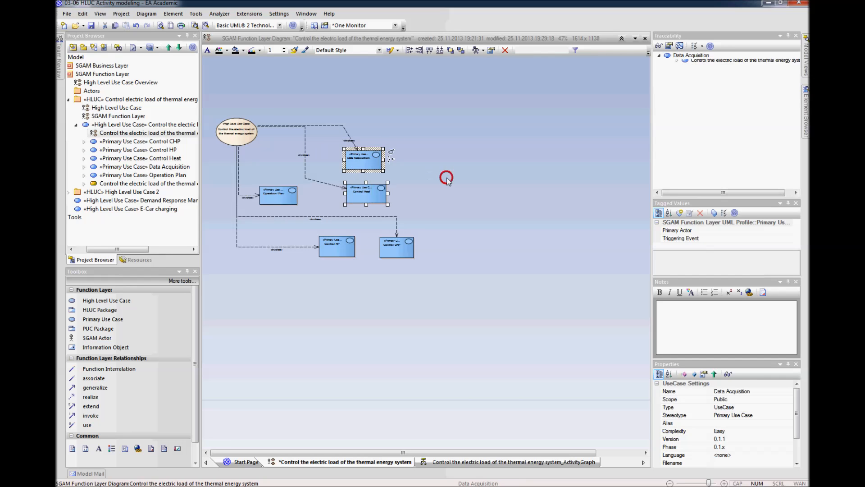
click(346, 130)
drag(343, 125, 362, 125)
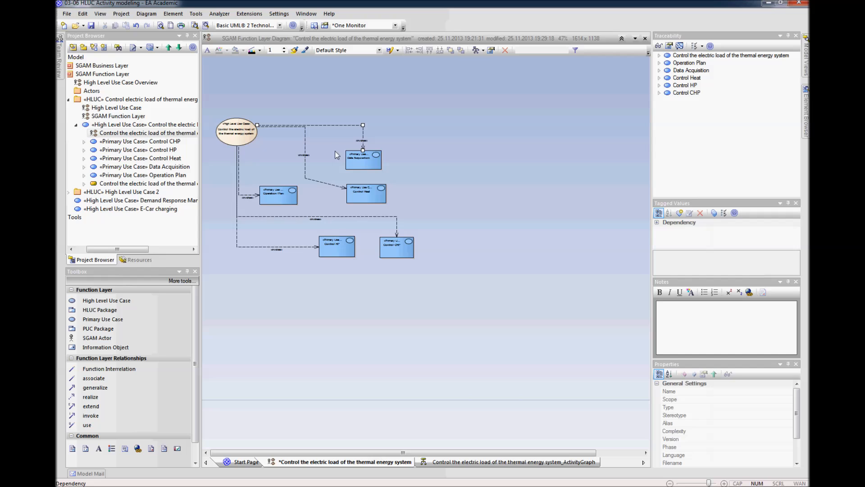
drag(306, 178, 306, 187)
drag(306, 148, 315, 148)
click(439, 219)
Step: Embed the use case's ActivityGraph diagram in the function layer diagram as a Diagram Frame, keeping its default properties
click(84, 183)
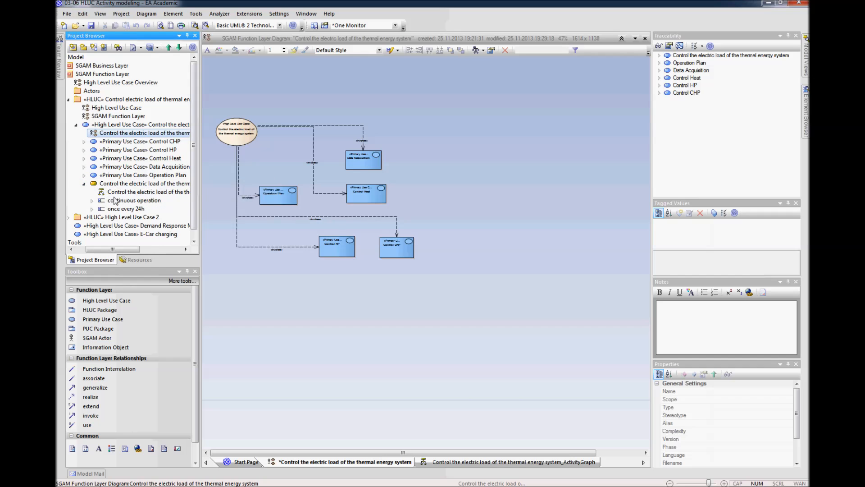
click(120, 192)
drag(110, 194, 458, 191)
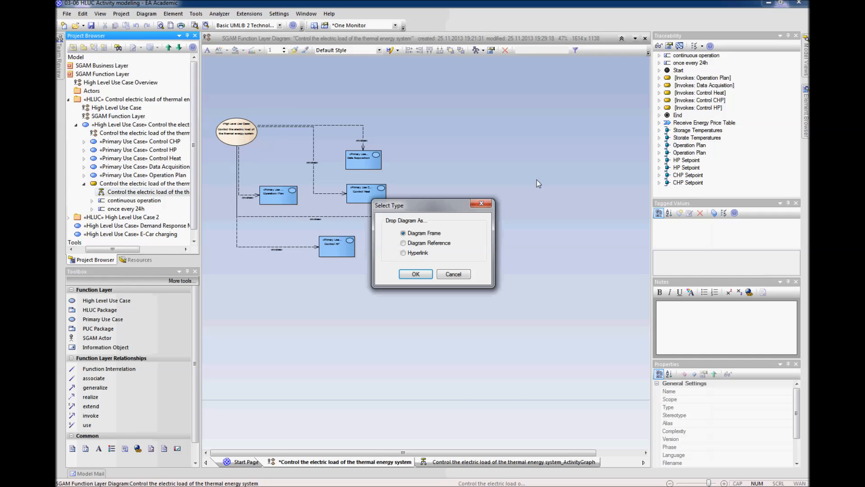
click(416, 274)
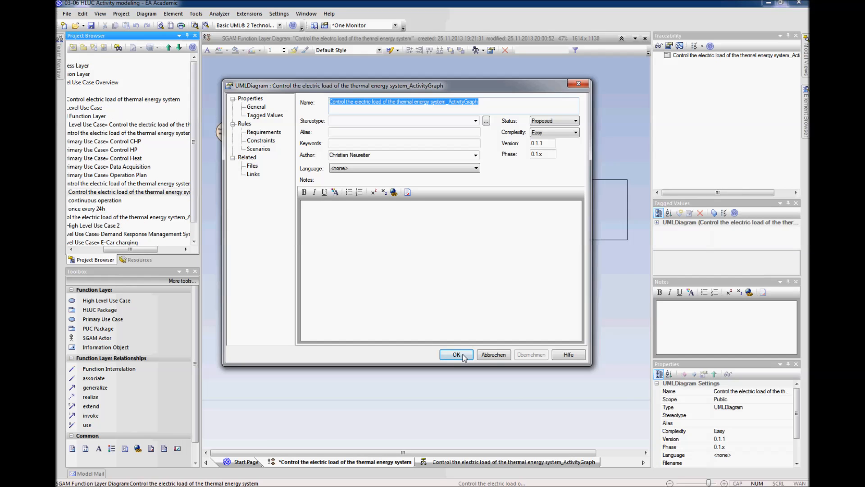
click(456, 355)
Step: Place the activity diagram frame to the right of the use cases and move the whole use case group down
drag(581, 286, 521, 194)
drag(434, 110, 230, 295)
drag(242, 132, 244, 176)
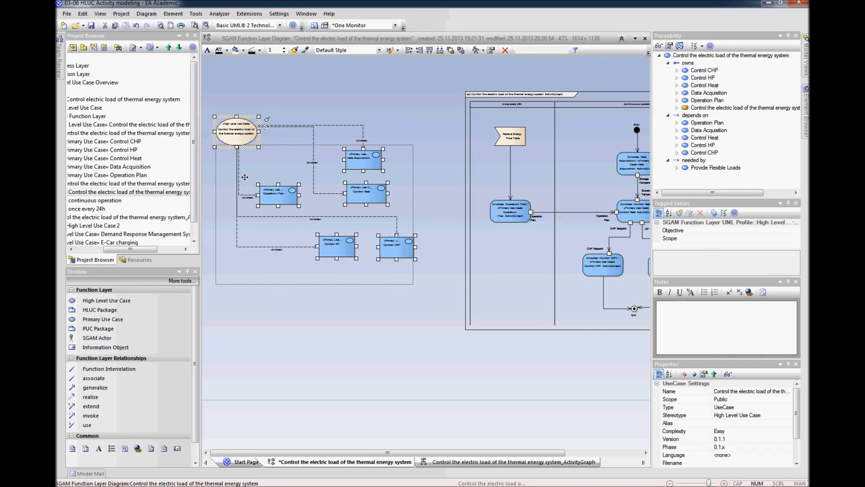
click(492, 180)
drag(539, 177, 520, 177)
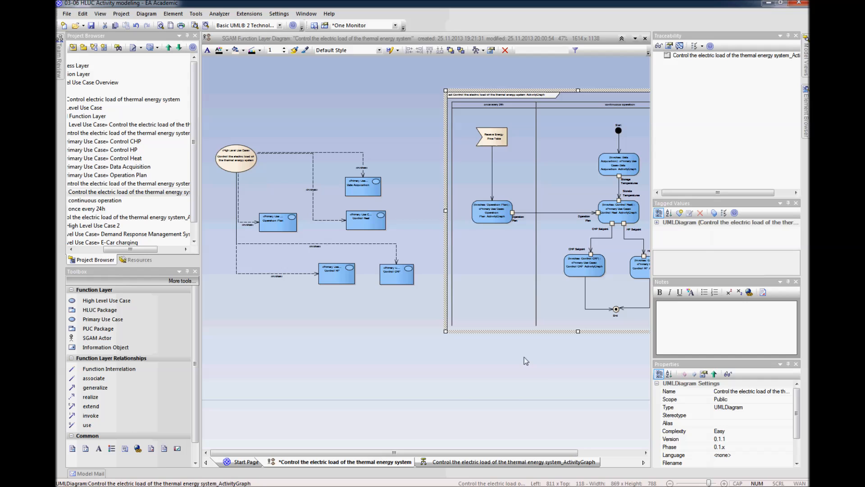
click(541, 373)
Step: Shift all use cases to the diagram's left edge and move the activity diagram frame left, inside the page border
scroll(542, 373, down, 2)
drag(395, 265, 386, 265)
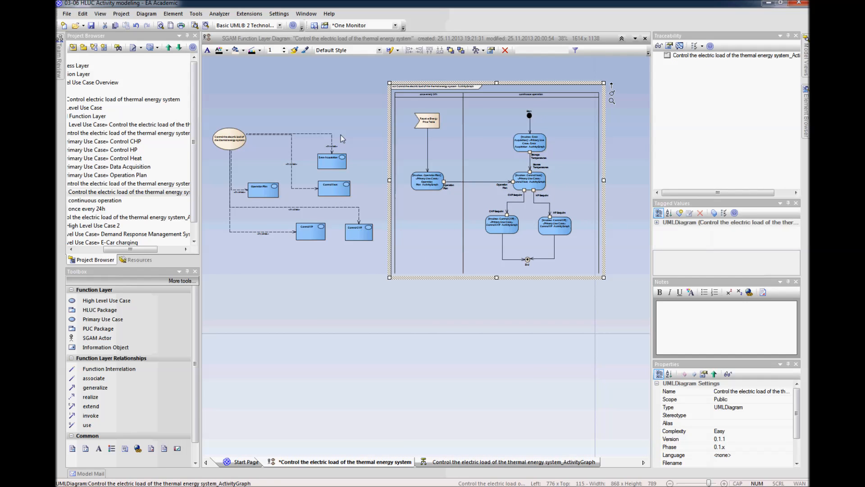
drag(365, 110, 206, 284)
click(306, 233)
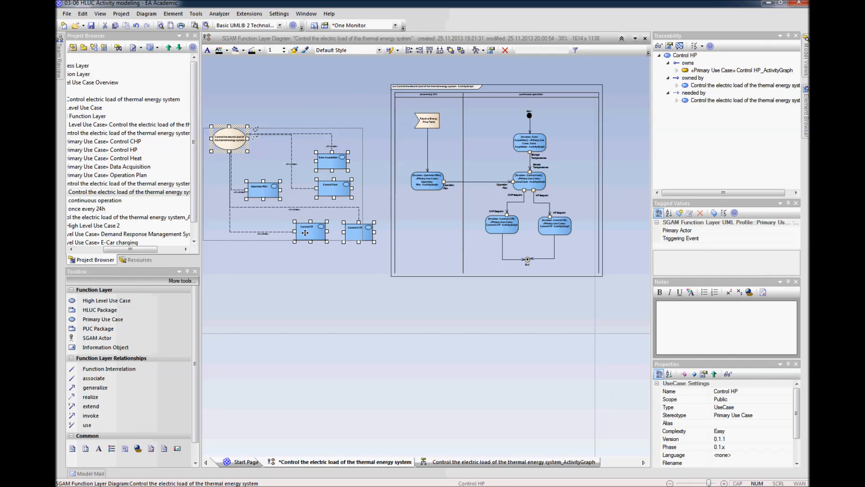
drag(306, 233, 296, 232)
click(325, 291)
drag(459, 229, 451, 229)
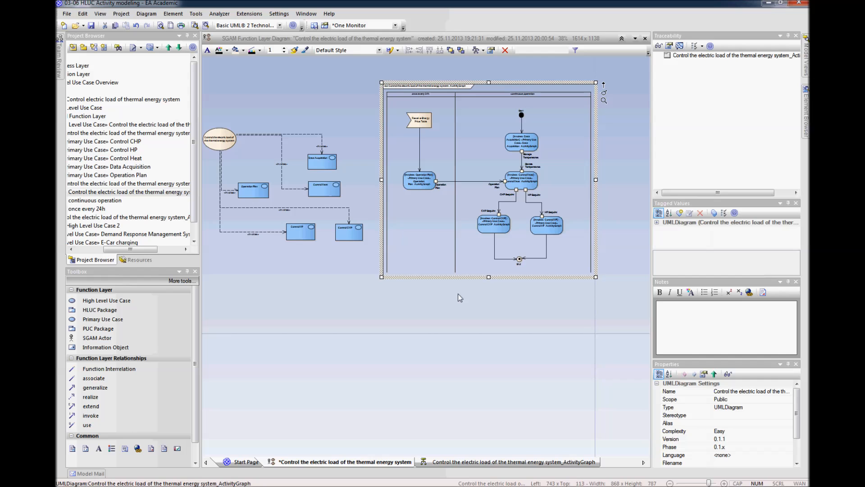
click(627, 185)
drag(579, 207, 576, 208)
click(607, 212)
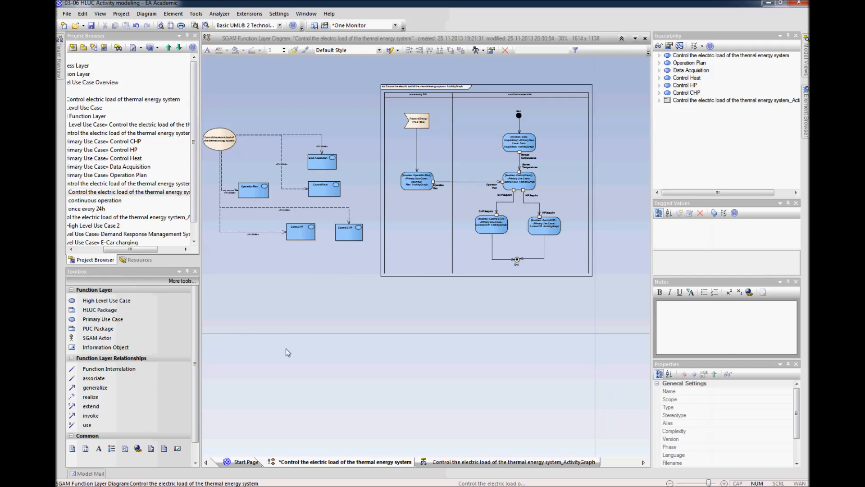
Step: Connect Operation Plan to Control Heat with a Function Interrelation
click(113, 369)
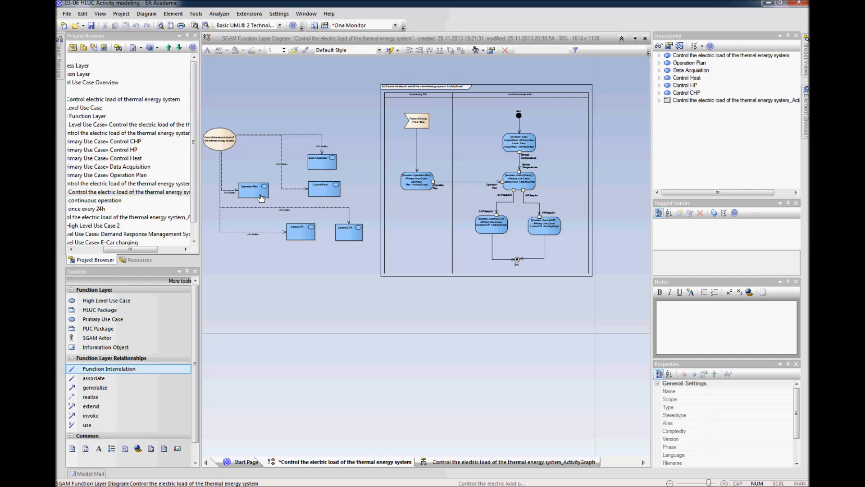
drag(261, 197, 306, 189)
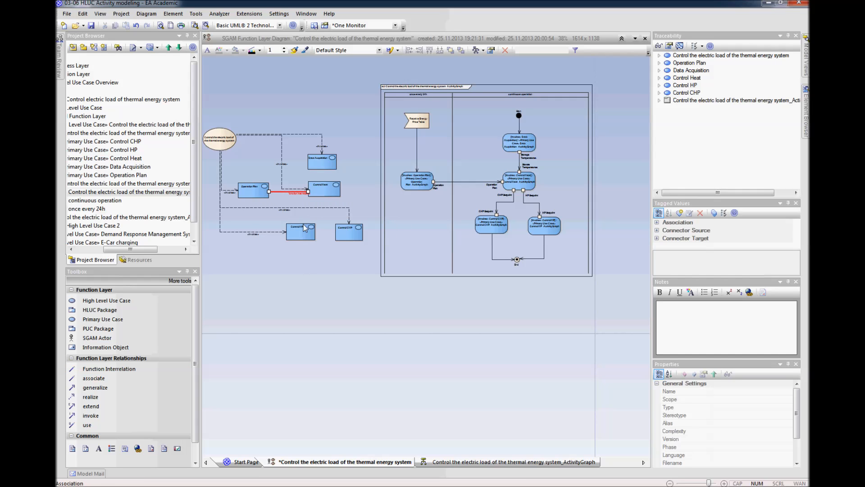
click(293, 194)
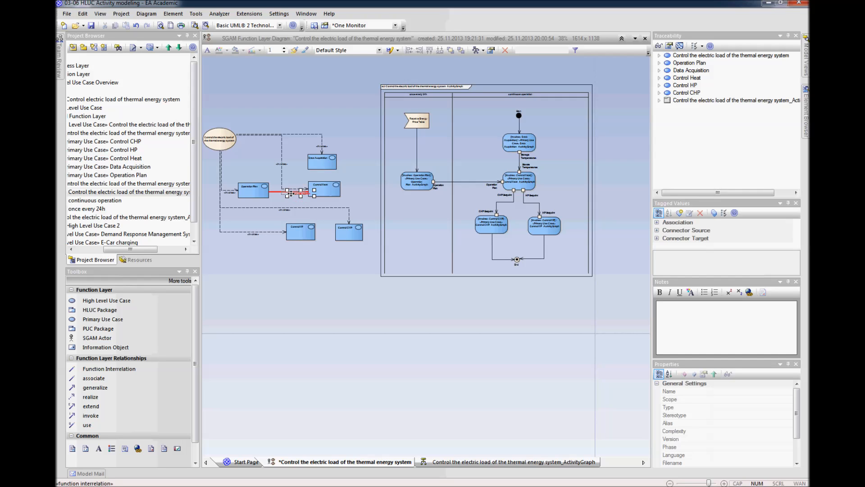
click(308, 282)
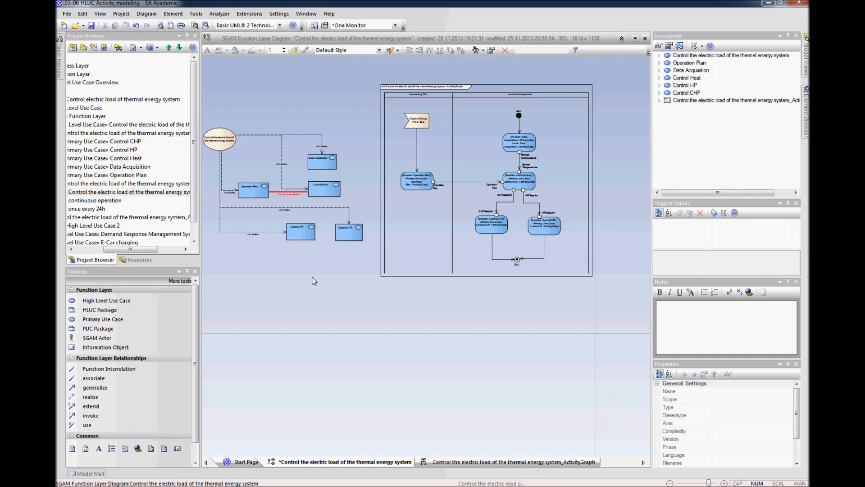
Step: Add Function Interrelations from Data Acquisition to Control Heat and from Control Heat to Control HP and Control CHP
click(324, 166)
drag(325, 179, 324, 183)
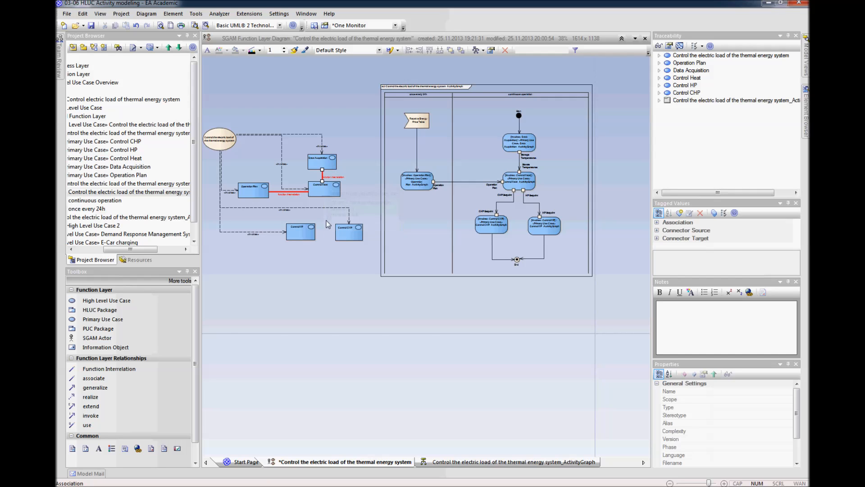
drag(323, 191, 304, 231)
drag(326, 190, 349, 227)
click(354, 282)
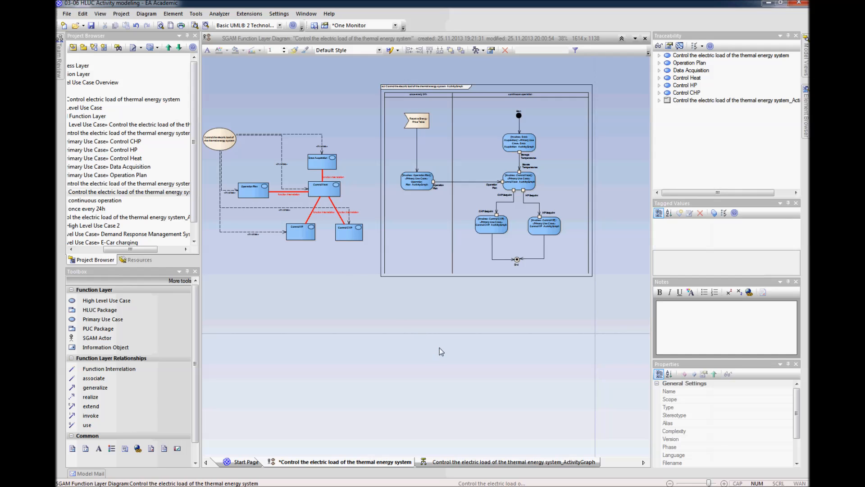
Step: Nudge the activity diagram frame slightly up and left within the page border and save the diagram
drag(521, 186, 518, 185)
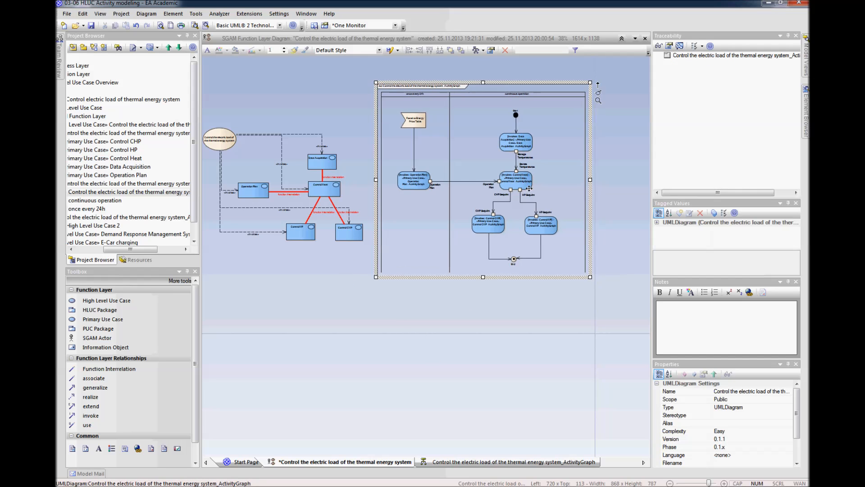
click(561, 308)
key(ctrl+s)
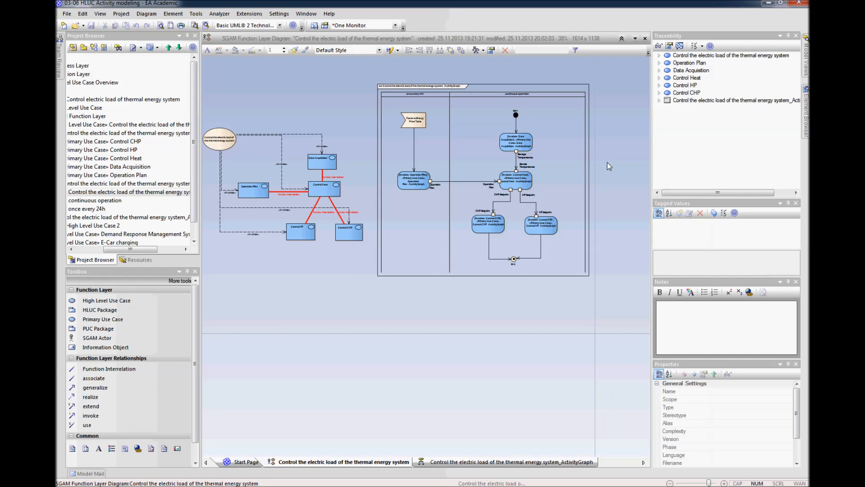
drag(575, 172, 573, 170)
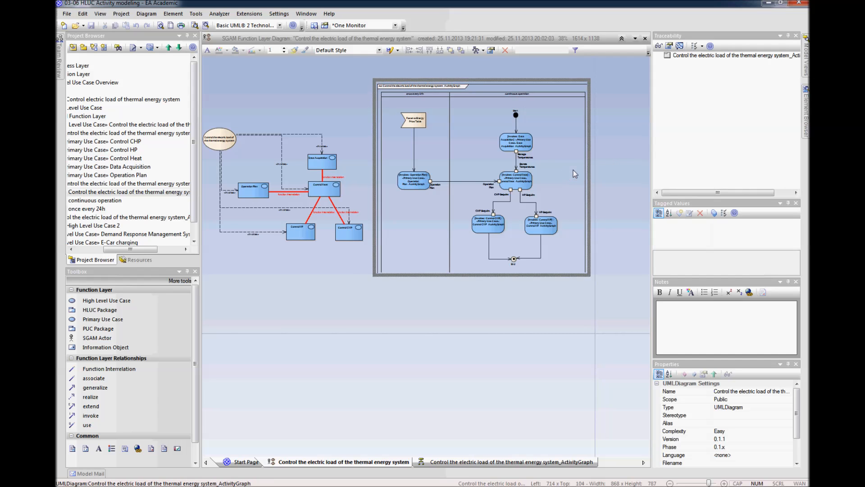
click(621, 195)
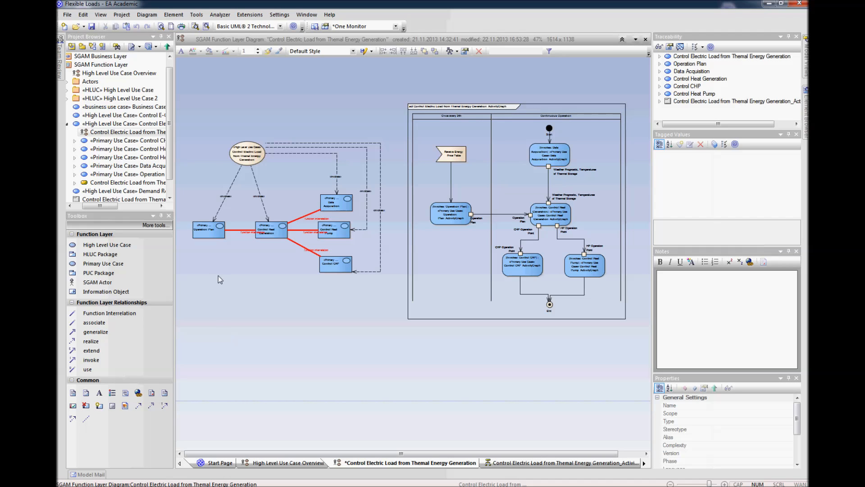
Step: In the Flexible Loads project, add a Composite Structure Diagram to the Operation Plan primary use case
scroll(218, 275, up, 4)
drag(294, 452, 197, 452)
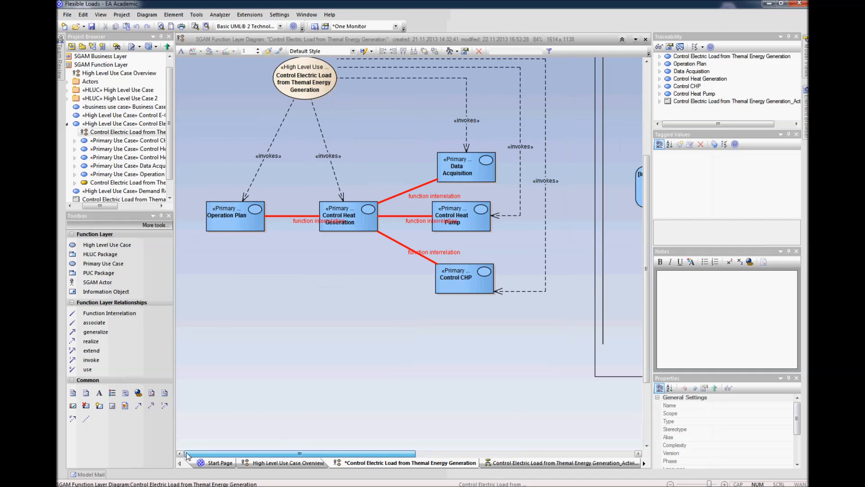
click(232, 224)
right_click(232, 224)
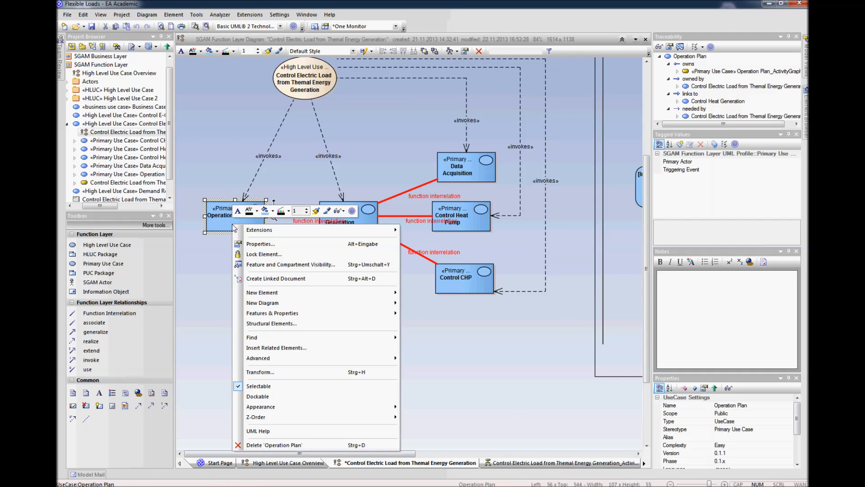
mouse_move(290, 305)
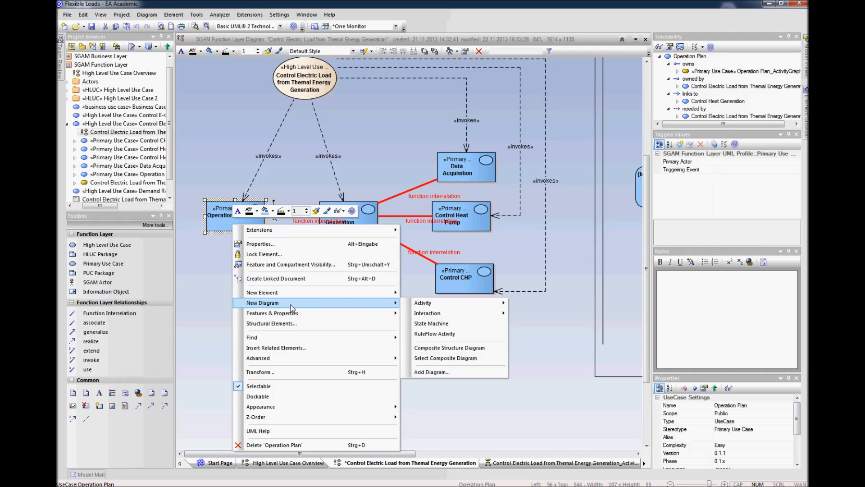
click(443, 350)
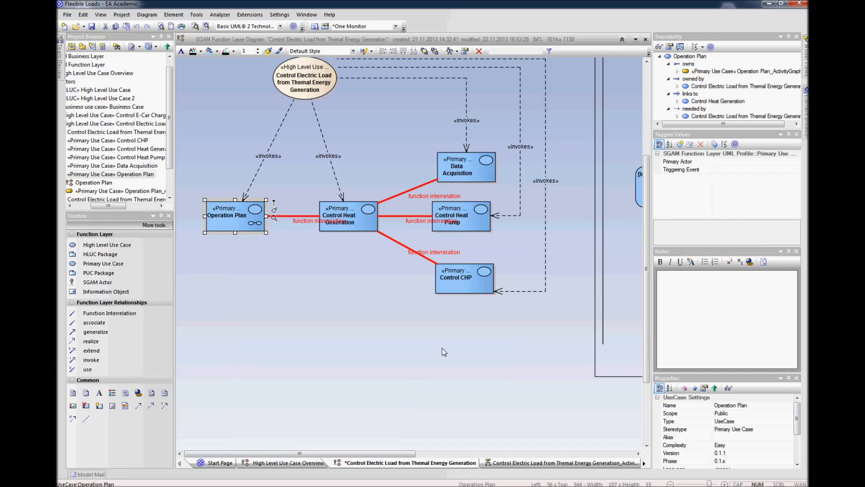
click(368, 334)
Step: Open the Operation Plan diagram nested under the Operation Plan primary use case in the project tree
click(228, 224)
drag(122, 206, 113, 206)
click(115, 182)
right_click(115, 182)
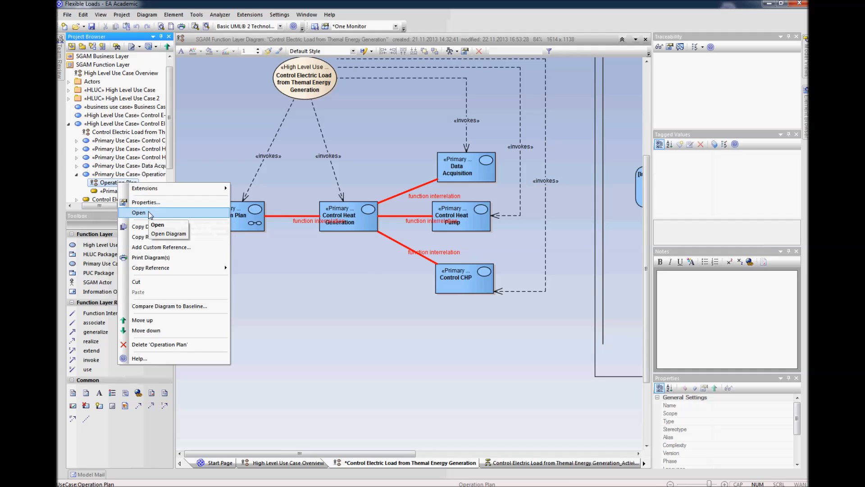
click(143, 212)
click(256, 117)
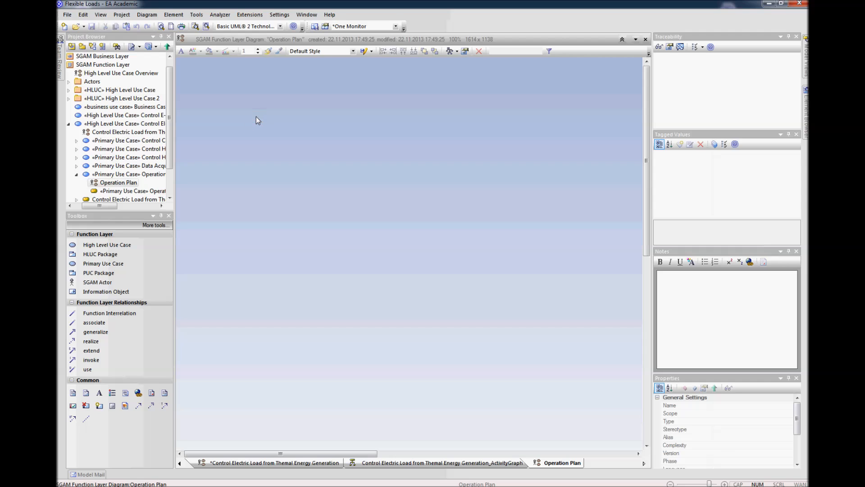
Step: Paste the Operation Plan primary use case into its Operation Plan diagram and position it in the upper left area of the canvas
key(ctrl+v)
click(275, 376)
drag(253, 430, 266, 132)
click(276, 191)
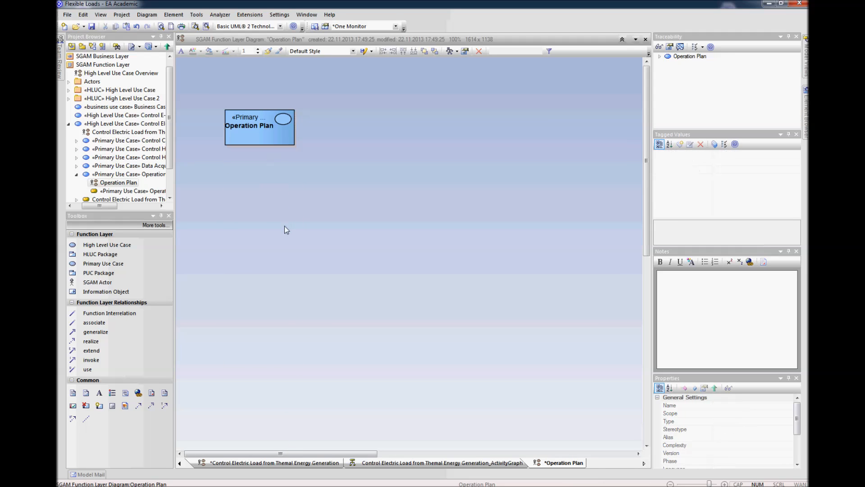
ctrl+scroll(285, 226, down, 1)
click(251, 102)
drag(252, 102, 261, 111)
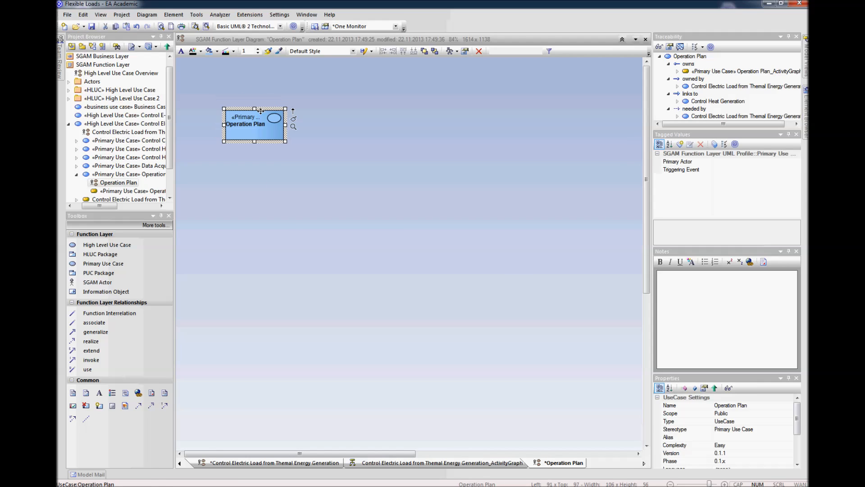
click(502, 275)
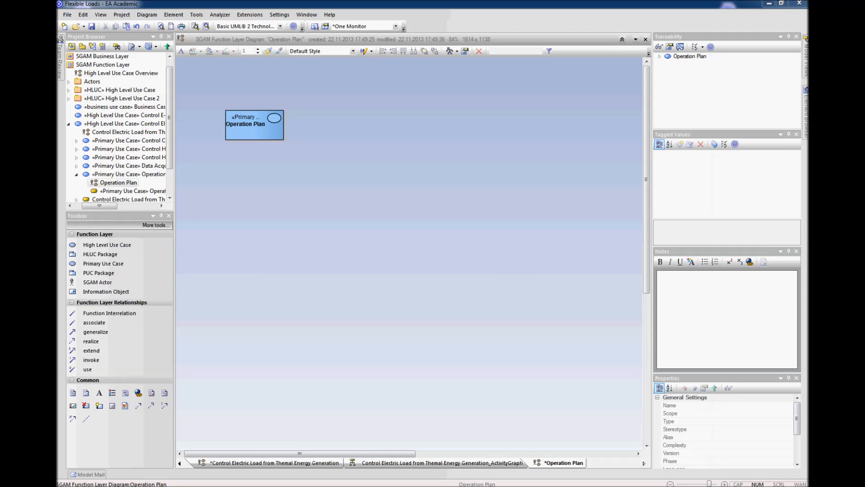
Step: Switch to Use Cases.docx in Word and copy all the scenario sentences below the Operation Plan Use Case heading
drag(810, 77, 480, 75)
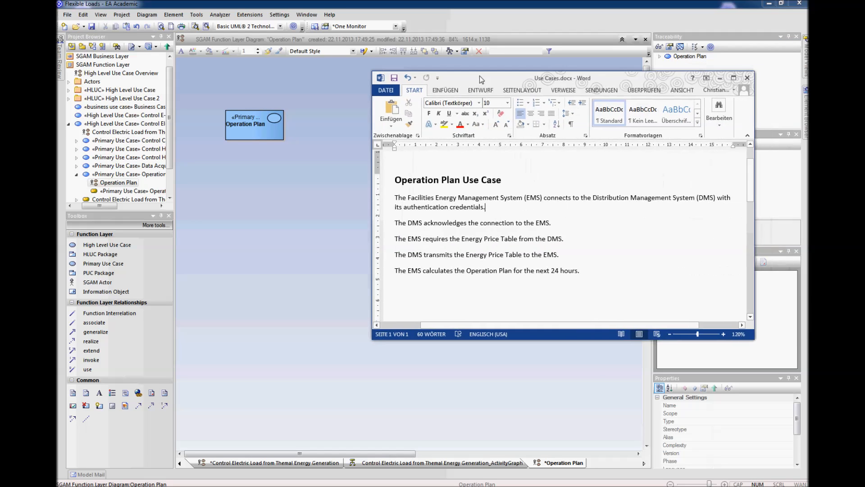
click(597, 274)
click(494, 206)
drag(578, 270, 393, 199)
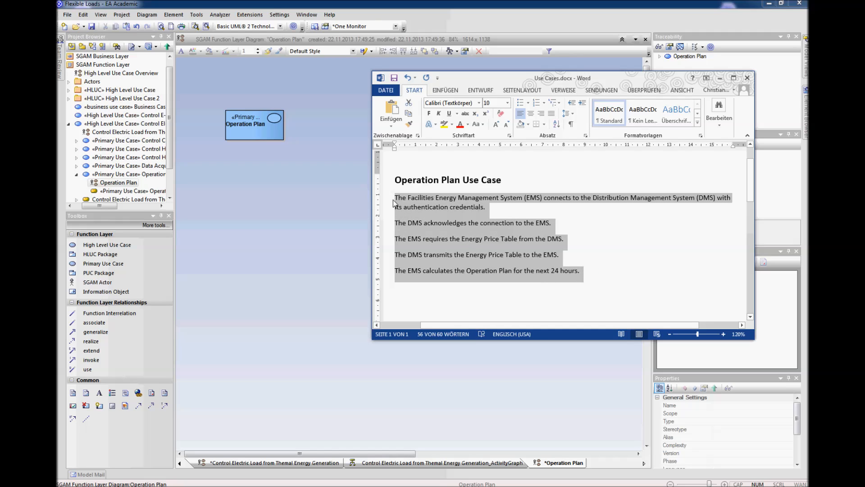
Step: Return to Enterprise Architect and open the scenario specification in the Operation Plan use case's properties
click(468, 4)
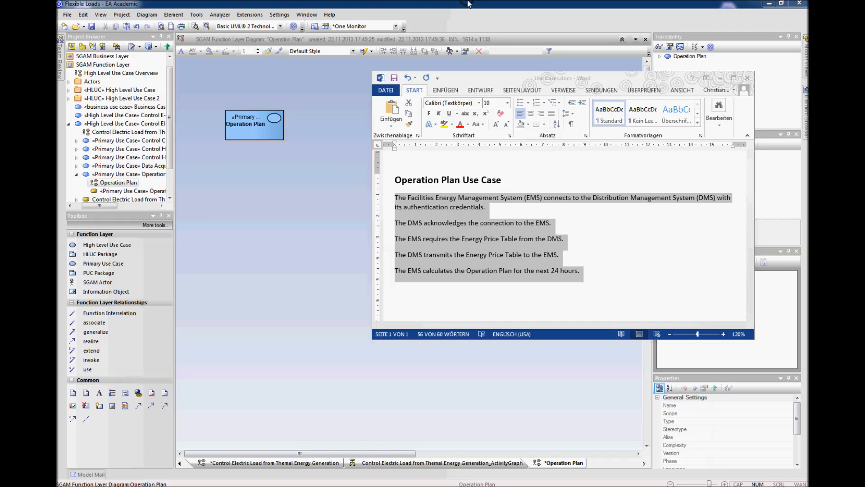
click(273, 135)
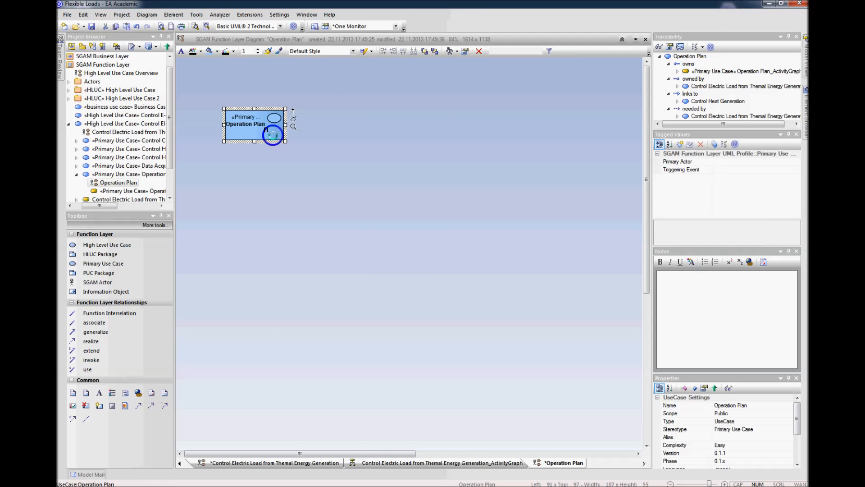
right_click(273, 135)
click(286, 156)
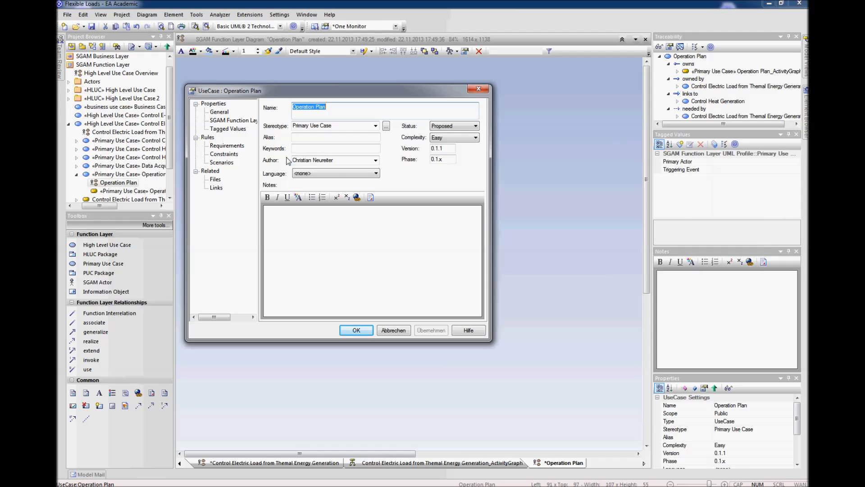
click(225, 163)
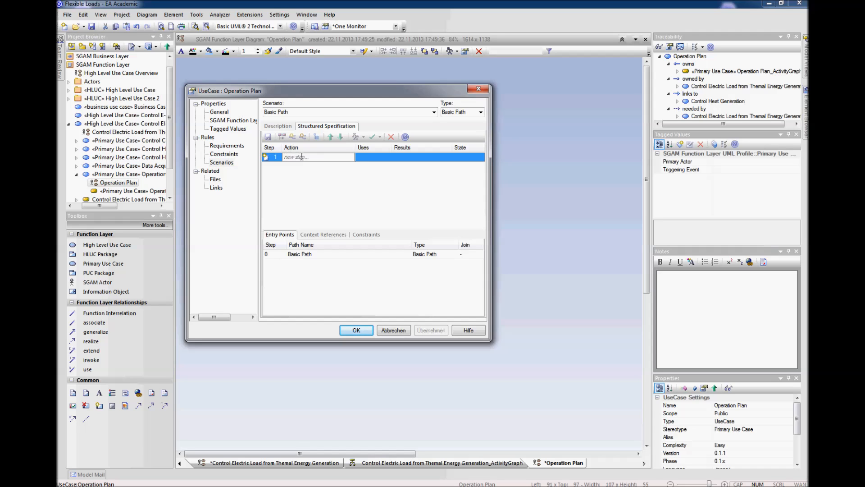
Step: Create the Basic Path's structured steps from the clipboard text, new line delimited, enlarge the properties dialog and accept the scenario
click(300, 157)
right_click(300, 158)
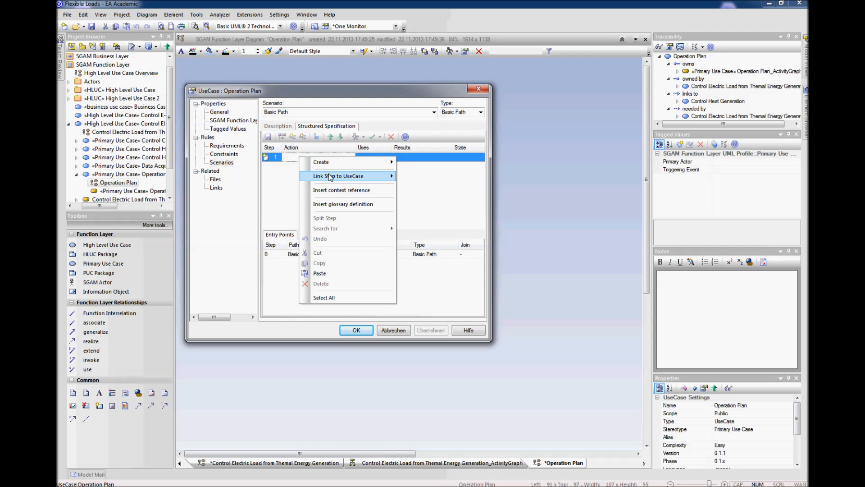
mouse_move(329, 163)
click(281, 171)
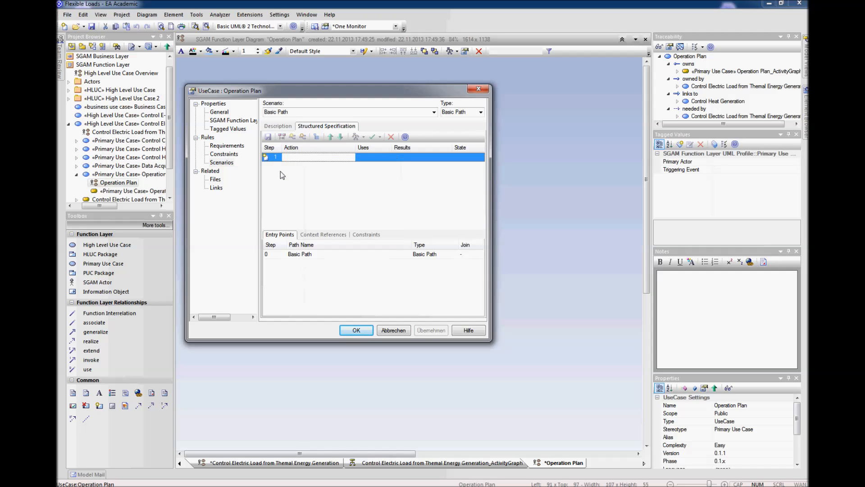
right_click(296, 158)
mouse_move(309, 163)
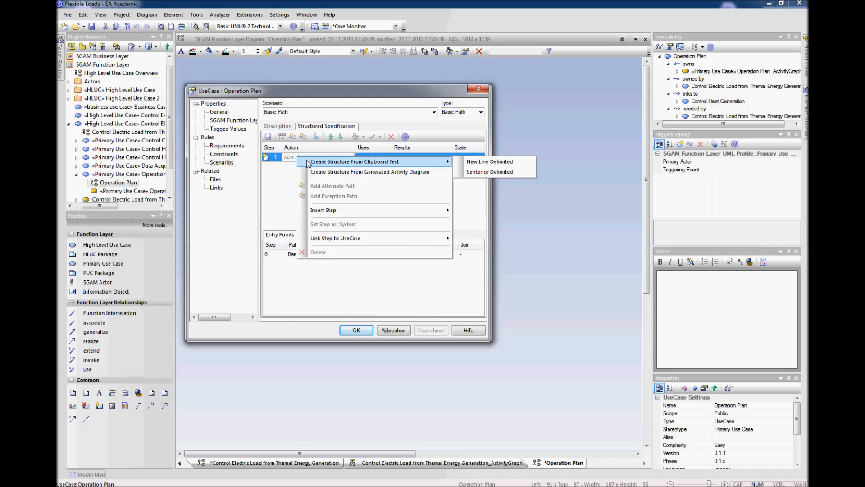
click(471, 163)
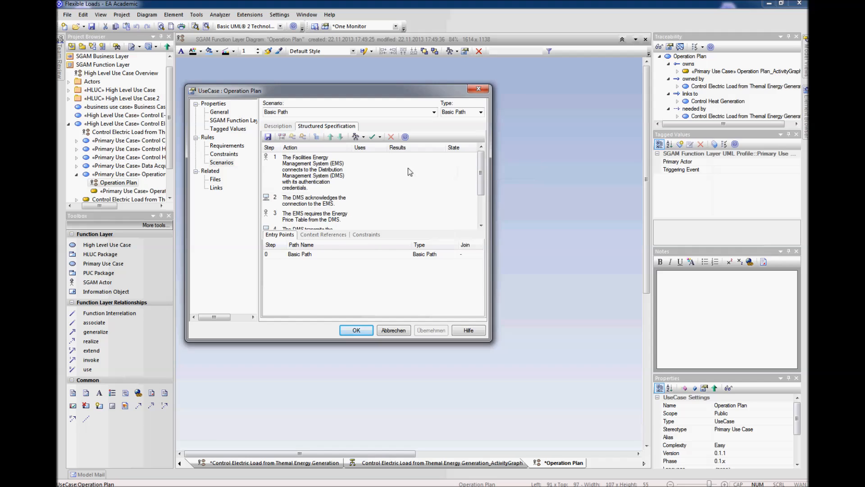
mouse_move(480, 173)
mouse_down()
mouse_move(482, 200)
mouse_move(481, 165)
mouse_up()
drag(491, 340, 555, 371)
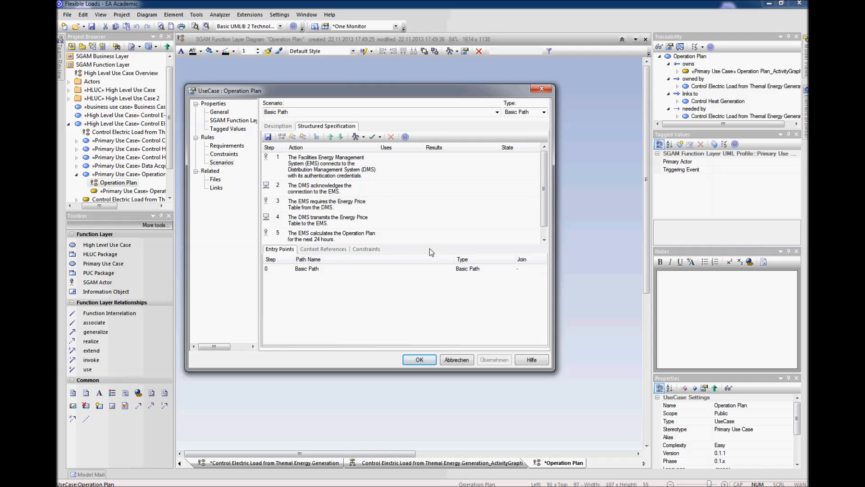
click(426, 360)
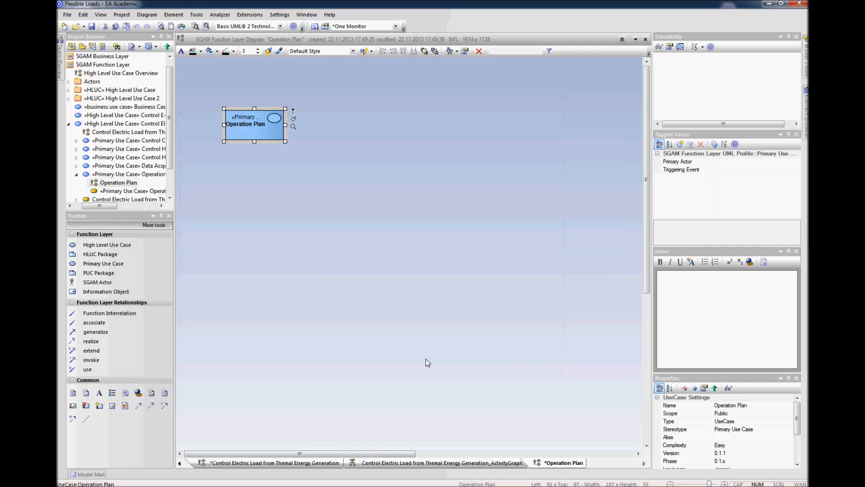
Step: Shift the Operation Plan use case to the right and add an SGAM Actor named EMS to its left
drag(261, 131, 318, 134)
click(346, 209)
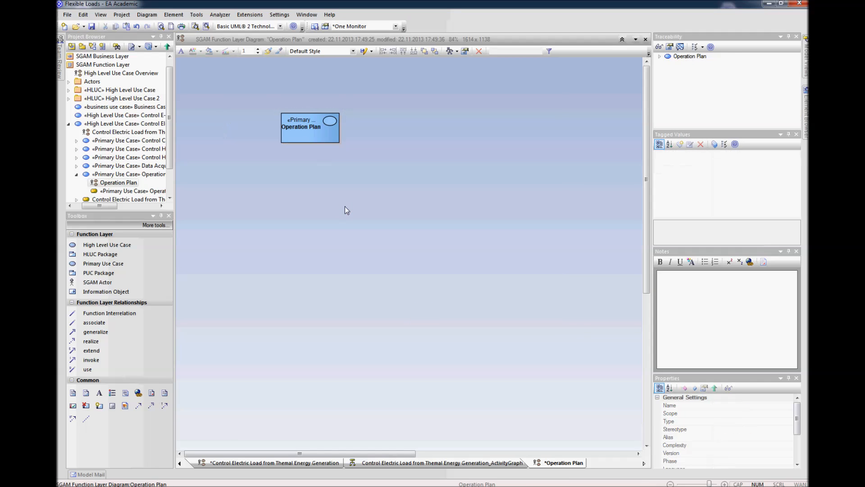
click(104, 283)
click(201, 110)
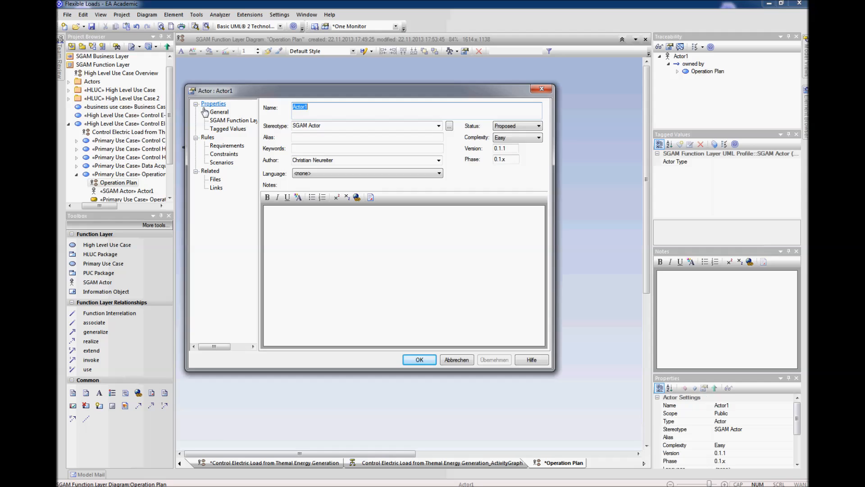
text(EMS)
key(Return)
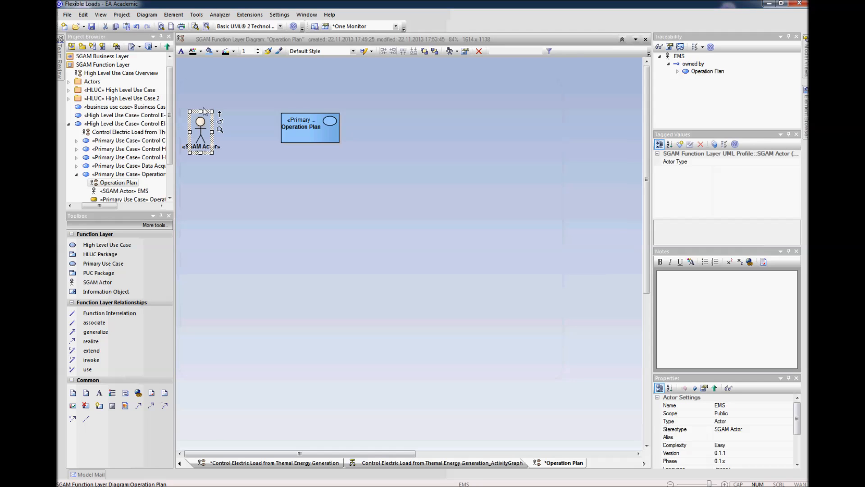
Step: Connect the EMS actor to the Operation Plan use case with an association and move the actor closer to it
drag(204, 111, 298, 124)
click(315, 131)
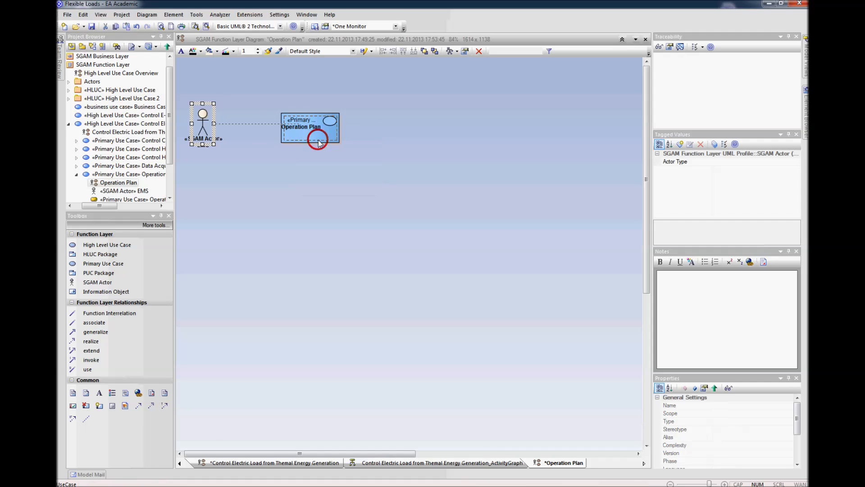
drag(210, 119, 232, 119)
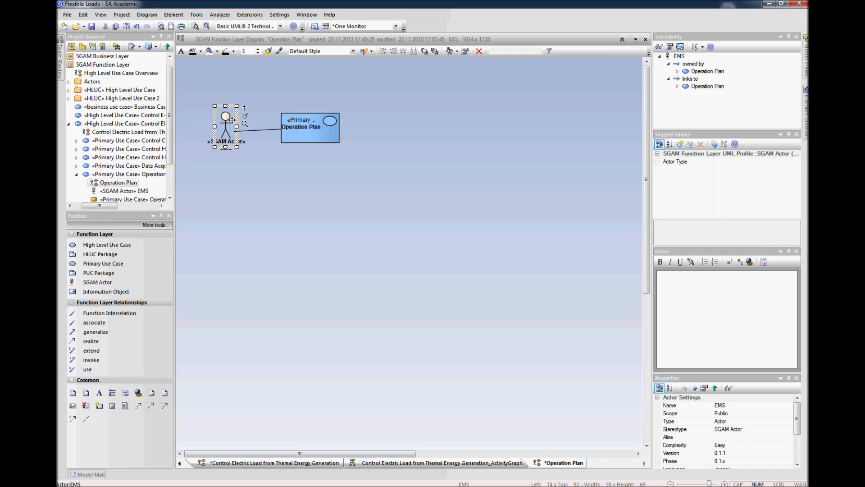
Step: Add an SGAM Actor named DMS to the right of Operation Plan, associate it with the use case and align the use case between the actors
click(420, 133)
ctrl+click(394, 125)
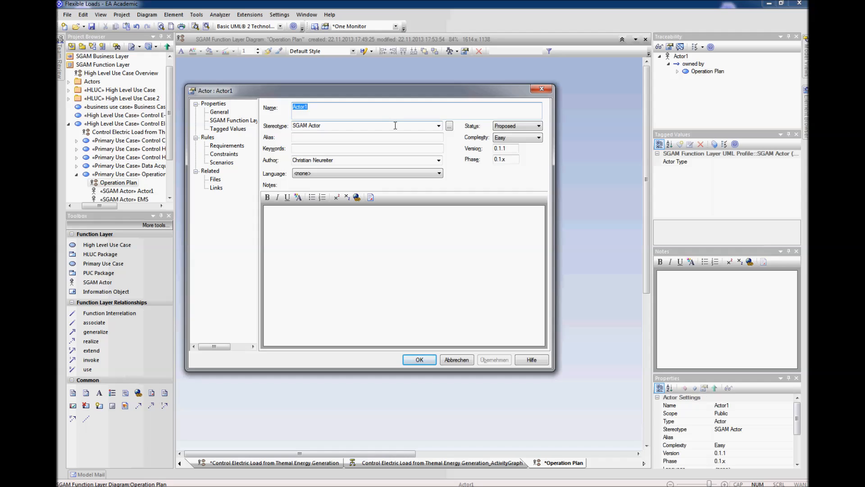
text(DMS)
key(Return)
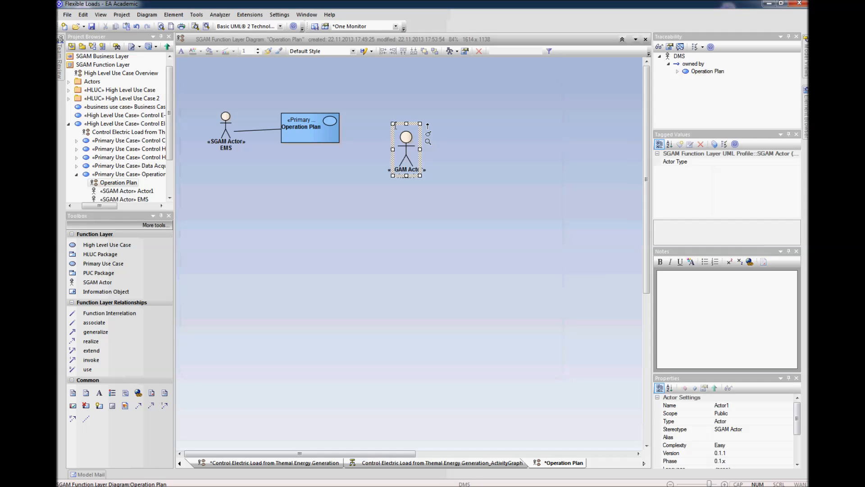
drag(396, 143, 312, 124)
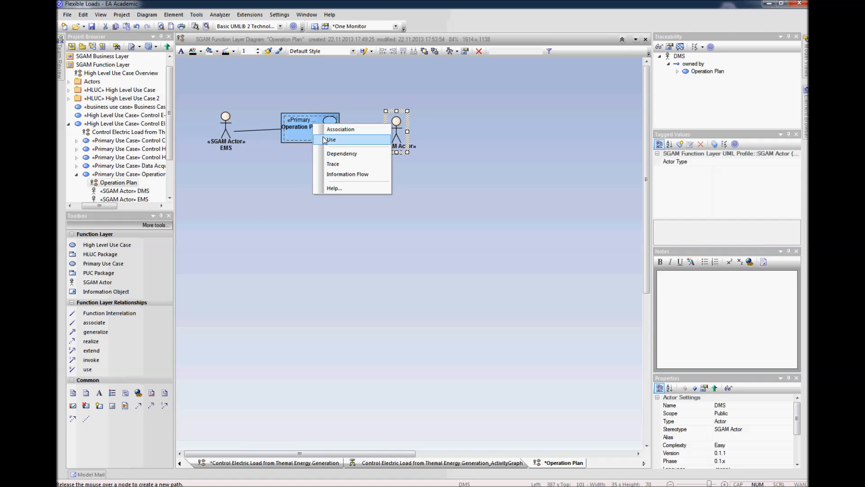
click(325, 180)
click(322, 134)
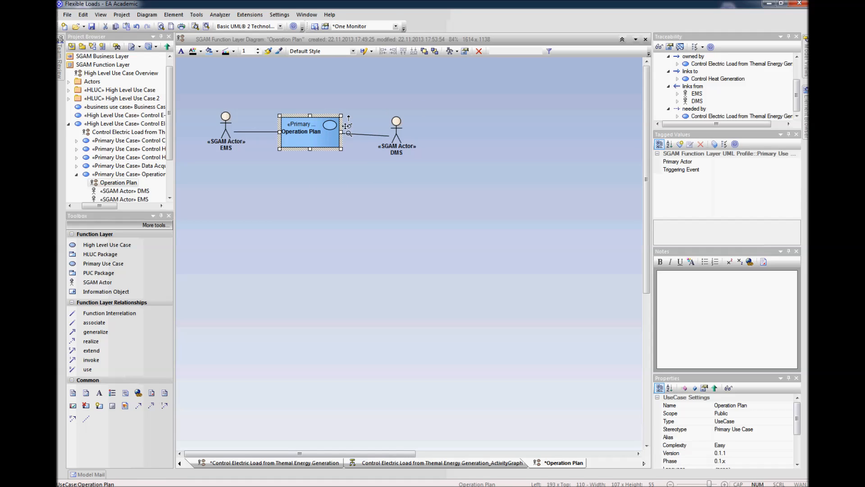
Step: Generate an Activity diagram from the Operation Plan use case's structured Basic Path scenario
right_click(312, 142)
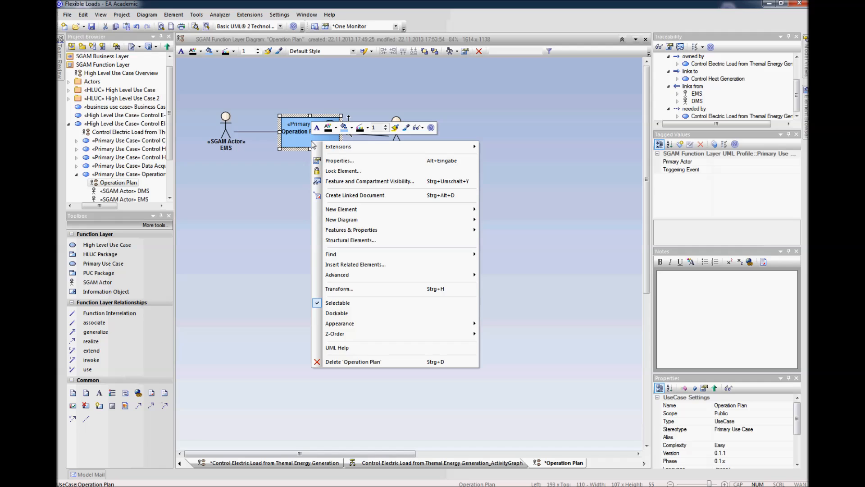
click(352, 160)
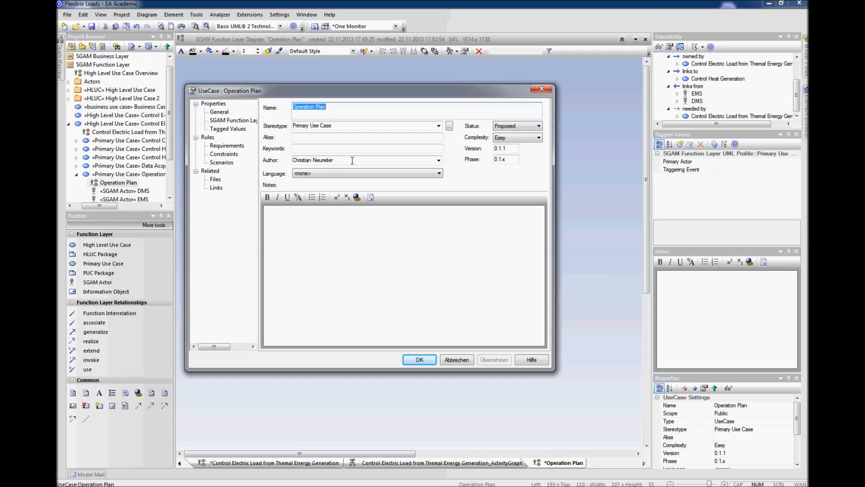
click(222, 162)
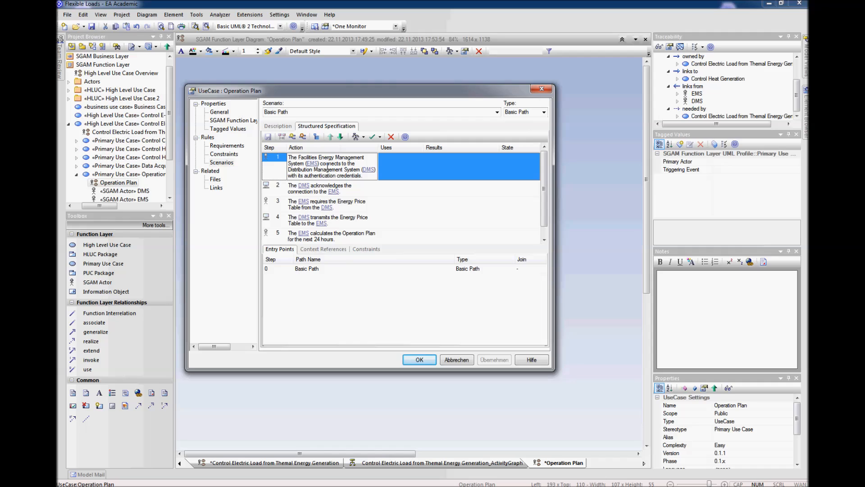
click(374, 219)
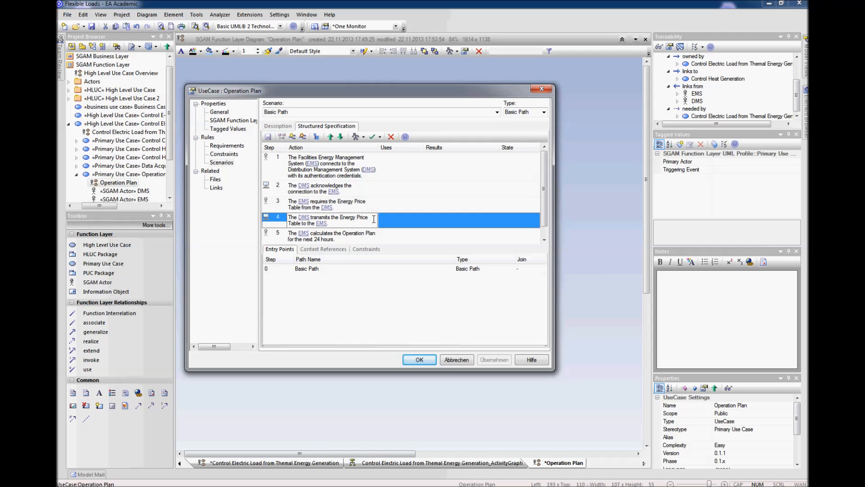
click(363, 137)
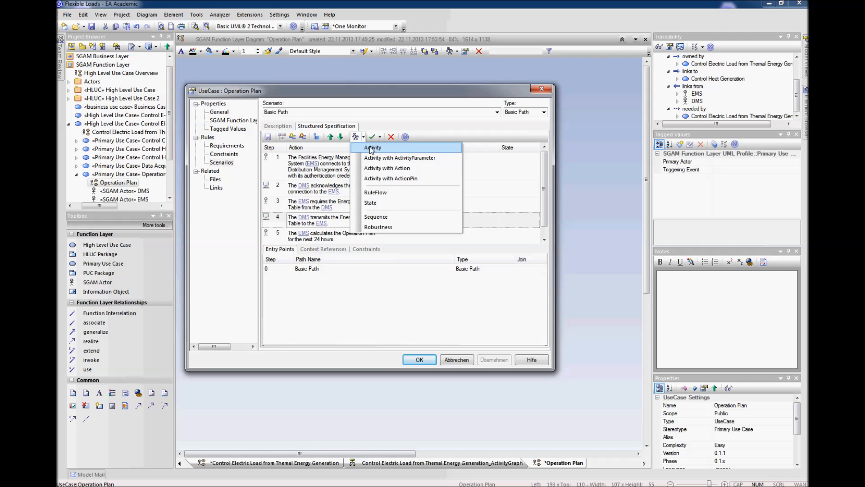
click(372, 148)
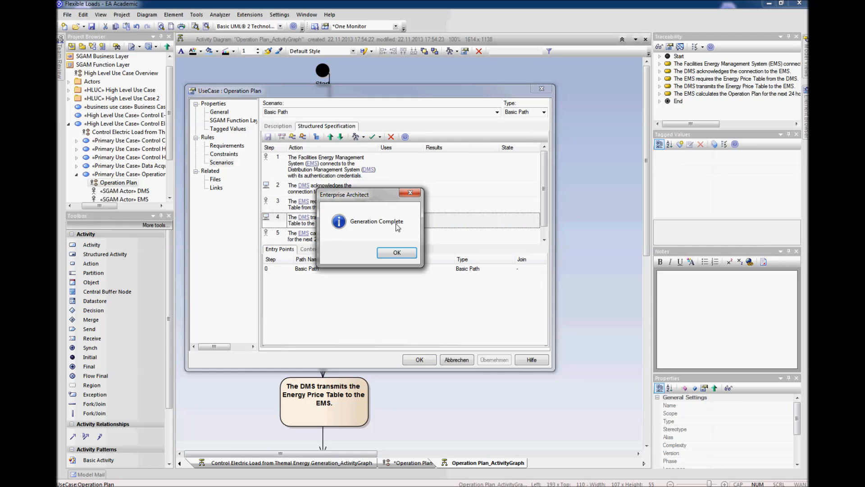
click(398, 254)
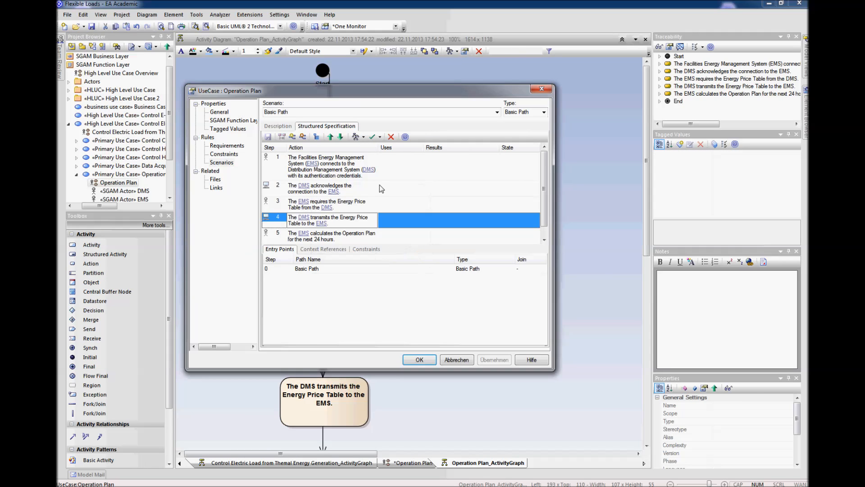
Step: Generate a Sequence diagram from the same Basic Path scenario and close the use case properties, keeping the changes
click(363, 137)
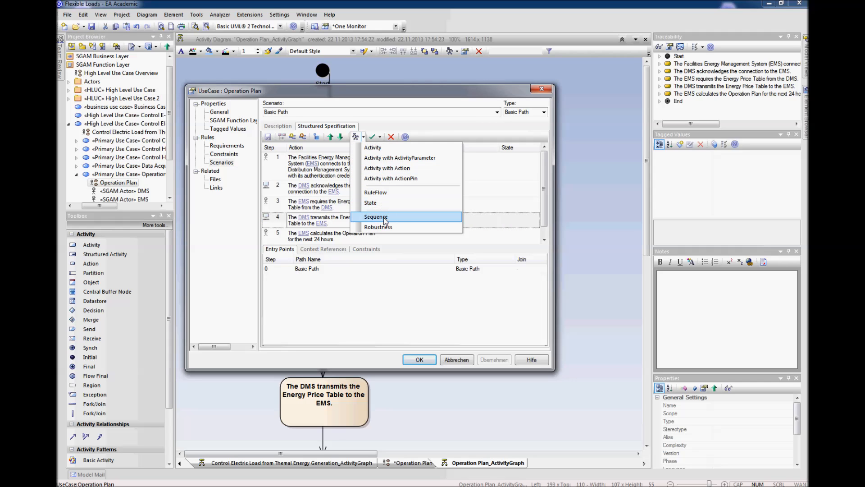
click(375, 218)
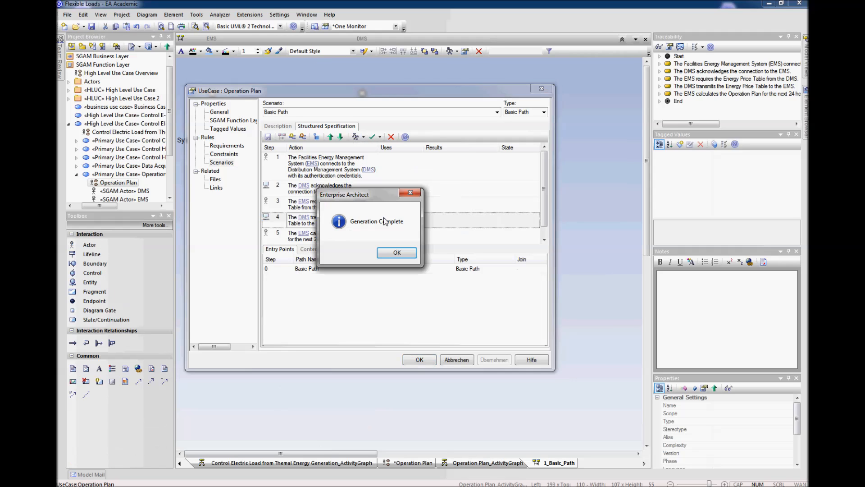
click(394, 255)
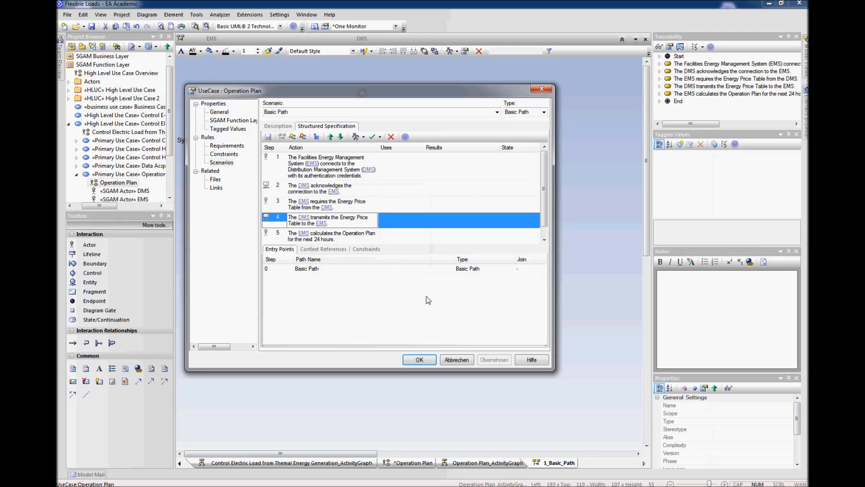
click(430, 362)
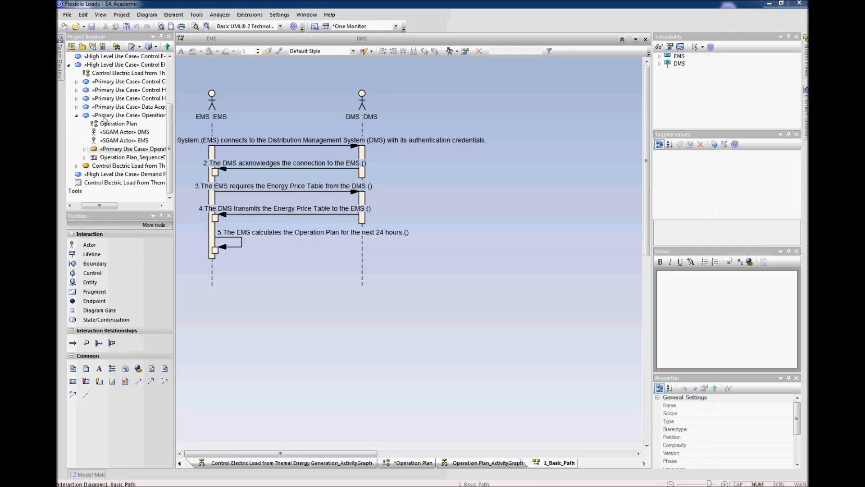
Step: Expand the Operation Plan activity and sequence diagram elements in the project tree and open the Operation Plan_ActivityGraph diagram
click(85, 149)
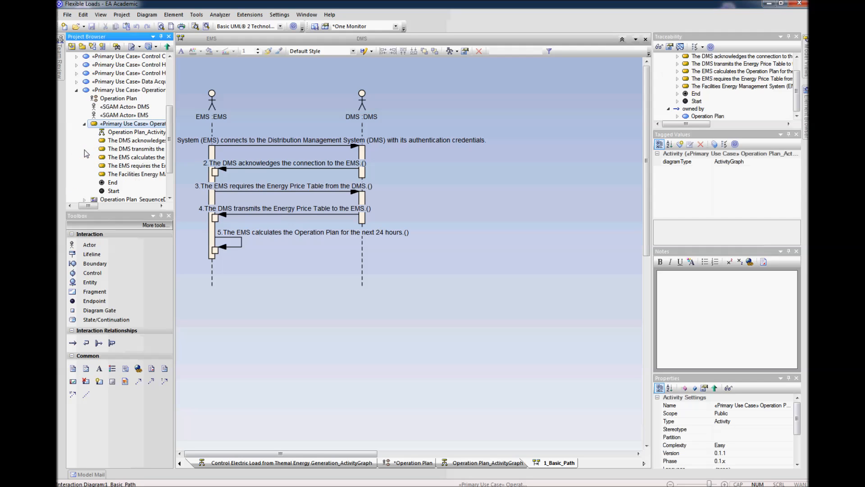
click(121, 133)
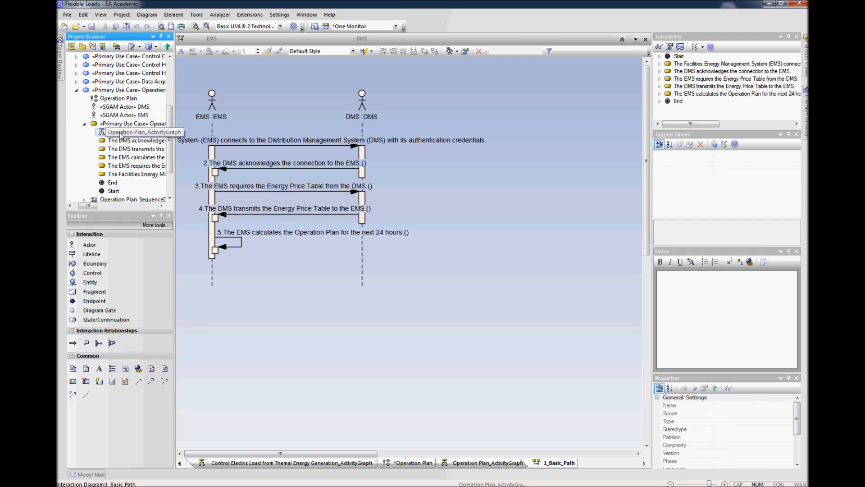
scroll(121, 135, down, 1)
click(84, 174)
click(113, 175)
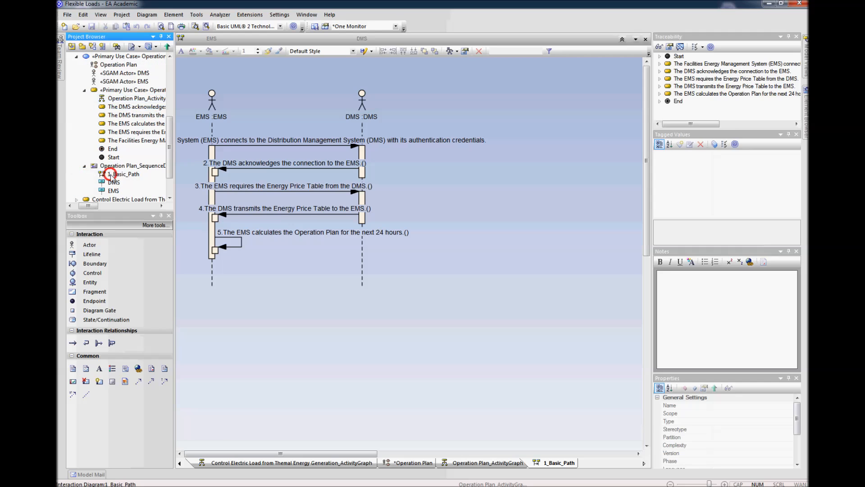
click(121, 100)
right_click(122, 103)
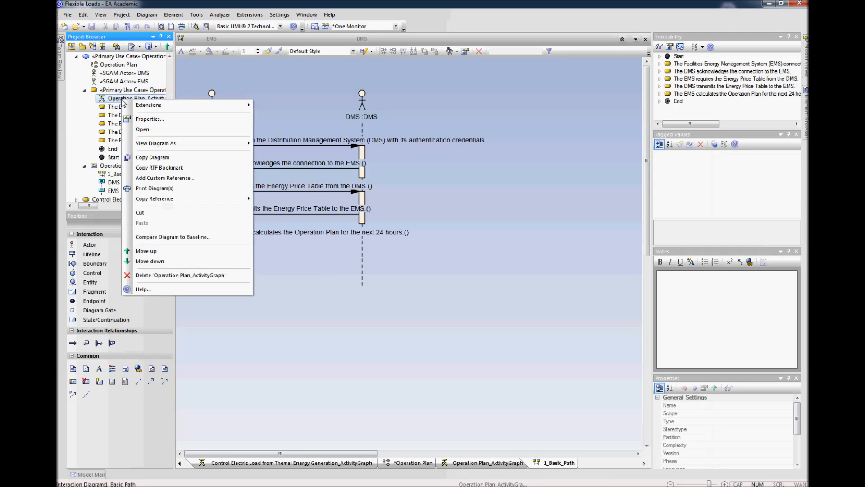
click(140, 132)
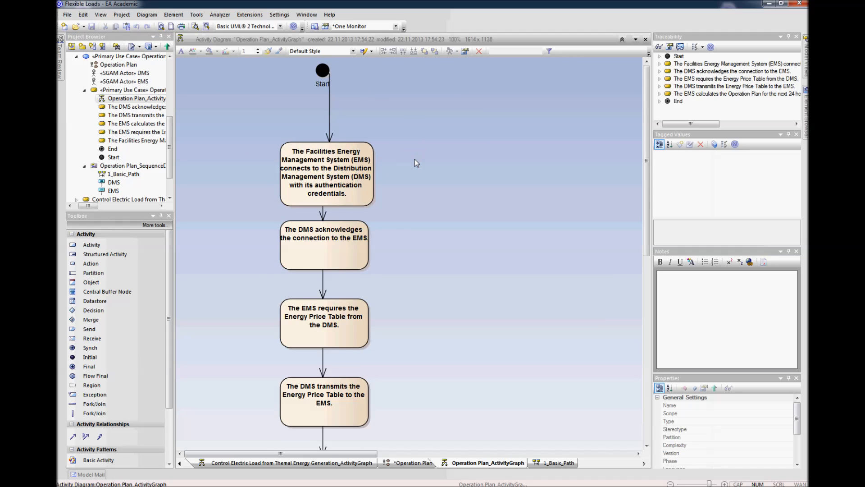
Step: Move the Start label above the initial node and shift the first activity slightly to the left
scroll(415, 158, down, 2)
drag(291, 93, 285, 72)
click(310, 94)
click(319, 87)
click(285, 101)
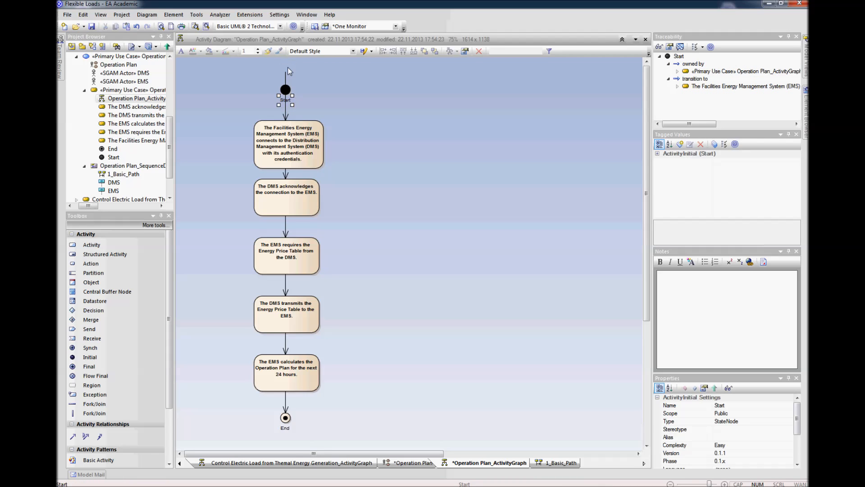
click(285, 102)
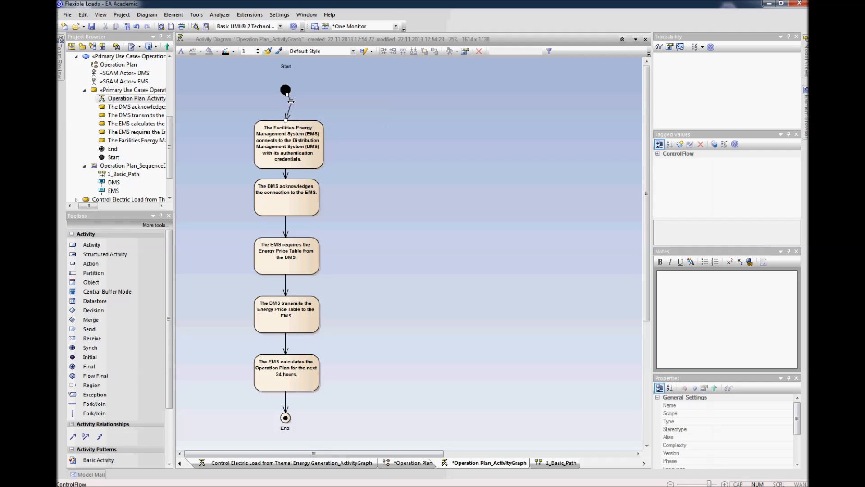
click(332, 97)
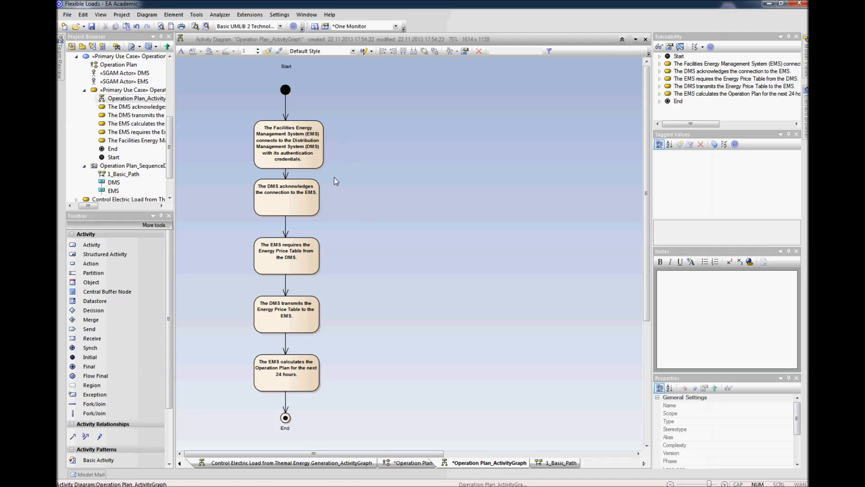
drag(312, 158, 308, 159)
click(364, 179)
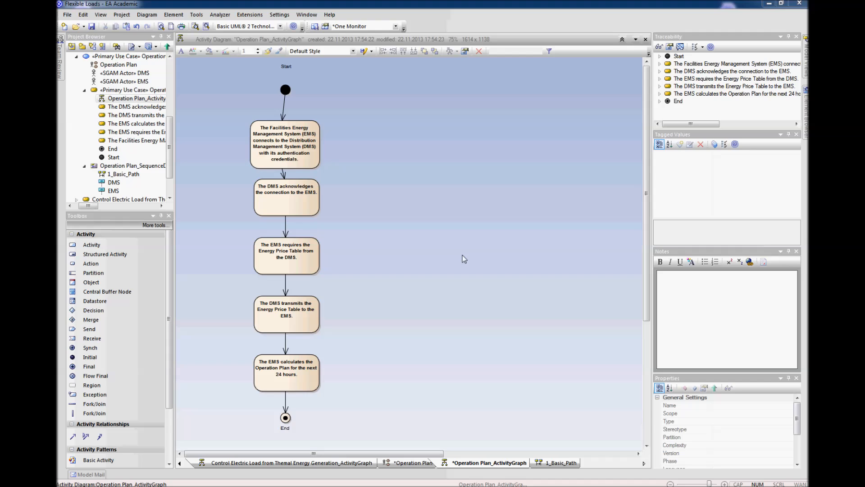
Step: Switch to the SGAM Function Layer toolbox and add an Information Object named Authentication Credentials beside the first activity
click(159, 226)
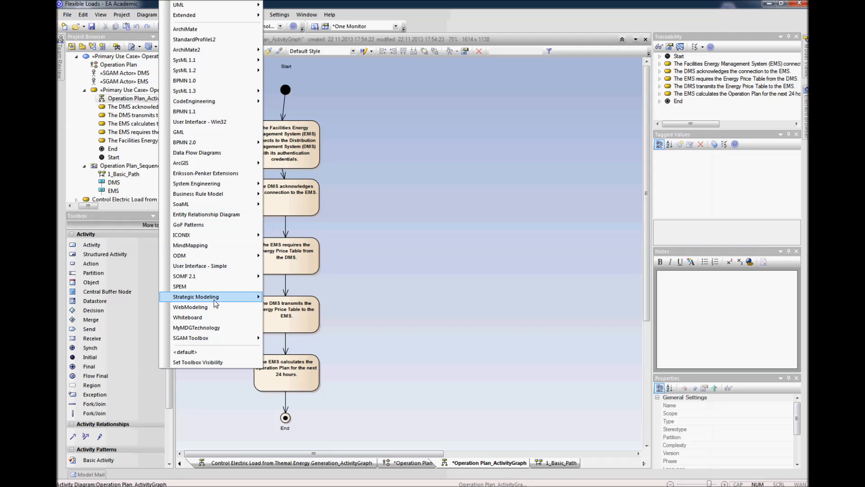
mouse_move(221, 339)
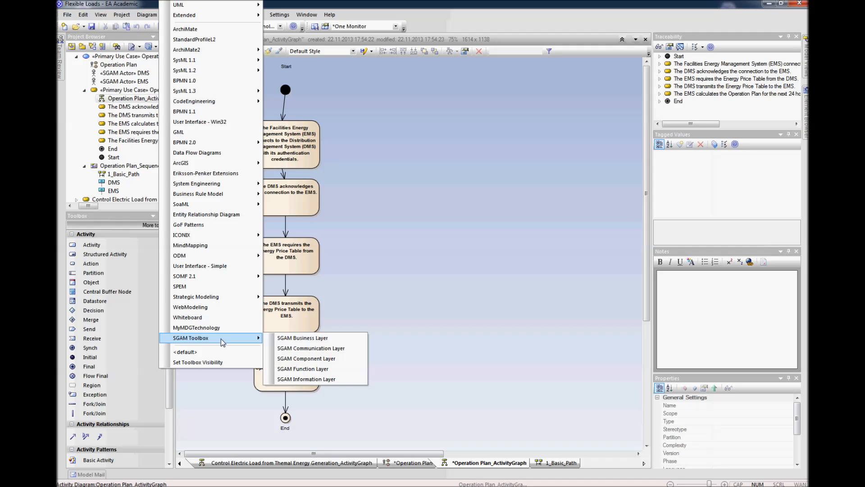
click(311, 369)
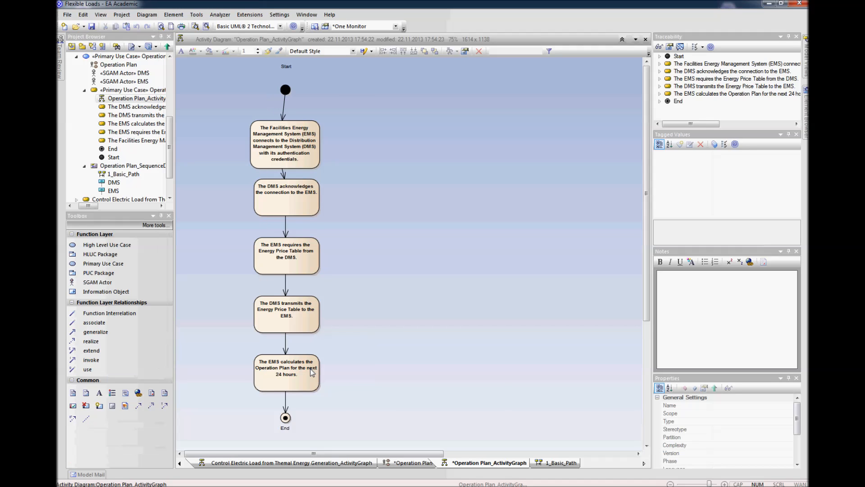
click(96, 295)
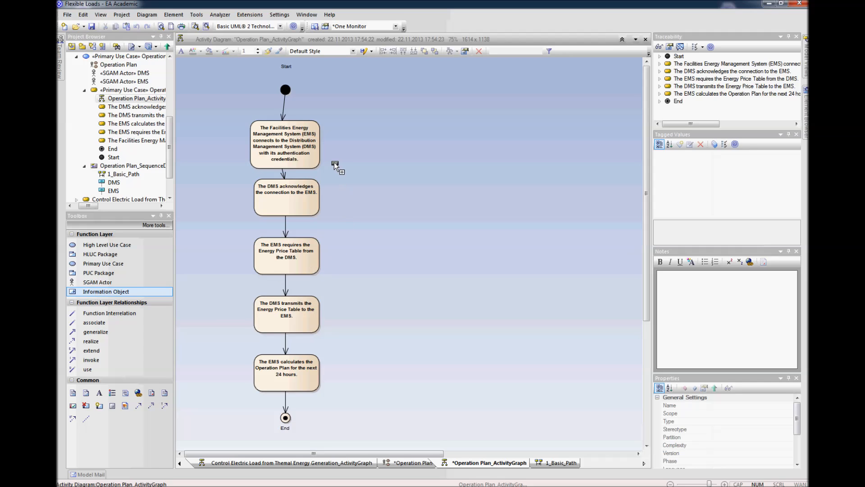
click(397, 144)
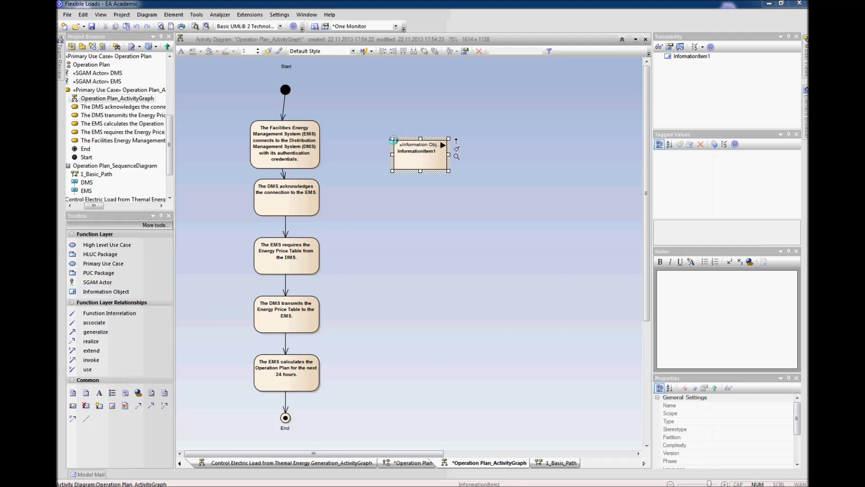
drag(322, 93, 342, 192)
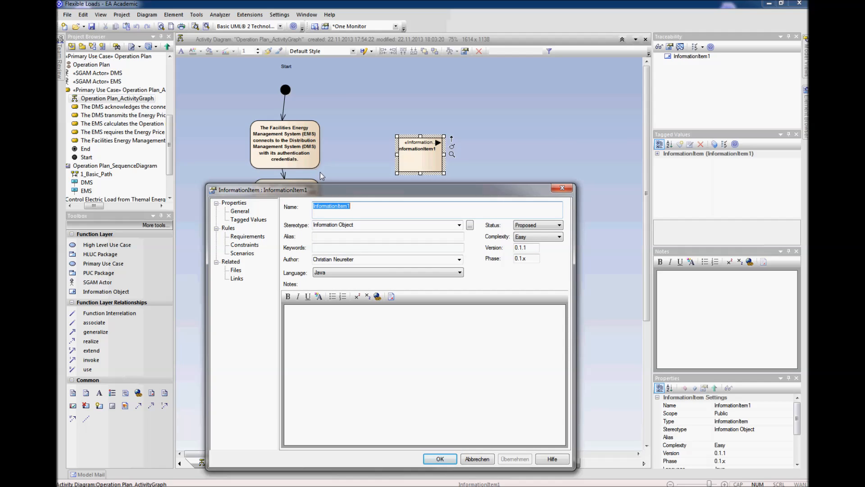
drag(339, 192, 351, 156)
text(Authe)
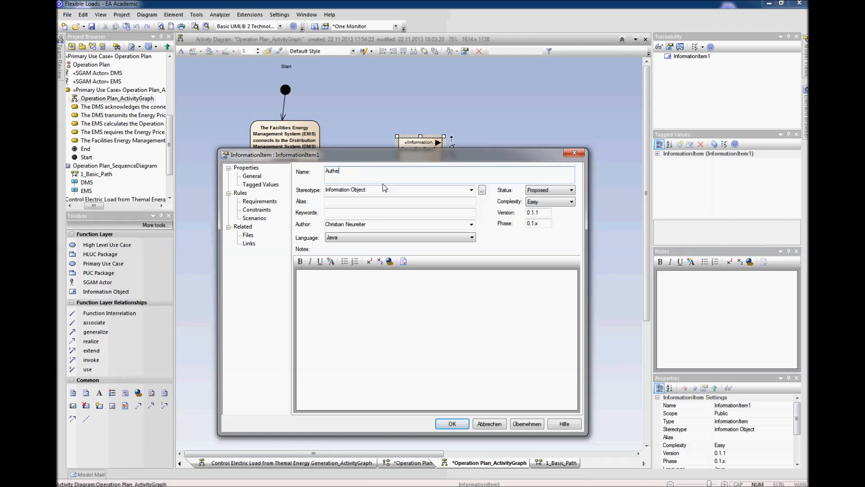
text(ntication Credentials)
Step: Describe the Authentication Credentials object in its notes with the bullets User, Password and Policy...., and accept the properties
click(323, 289)
click(345, 263)
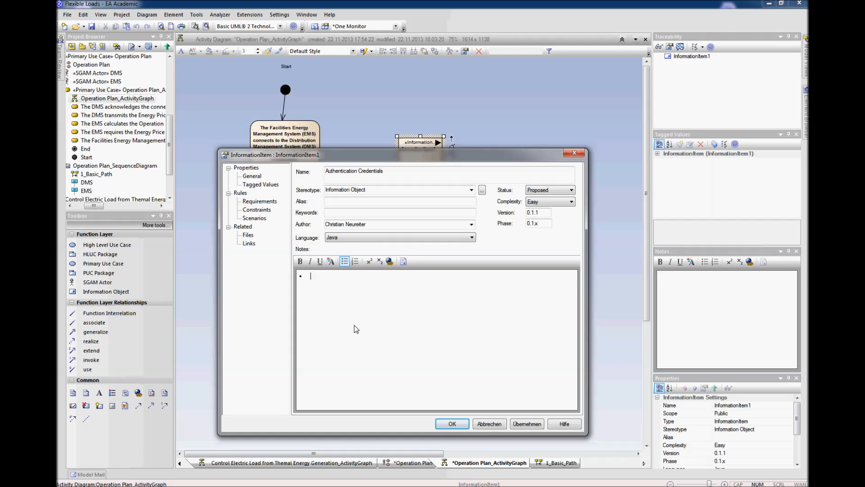
text(User/)
key(BackSpace)
text(Password)
key(Return)
text(Policy....)
click(271, 184)
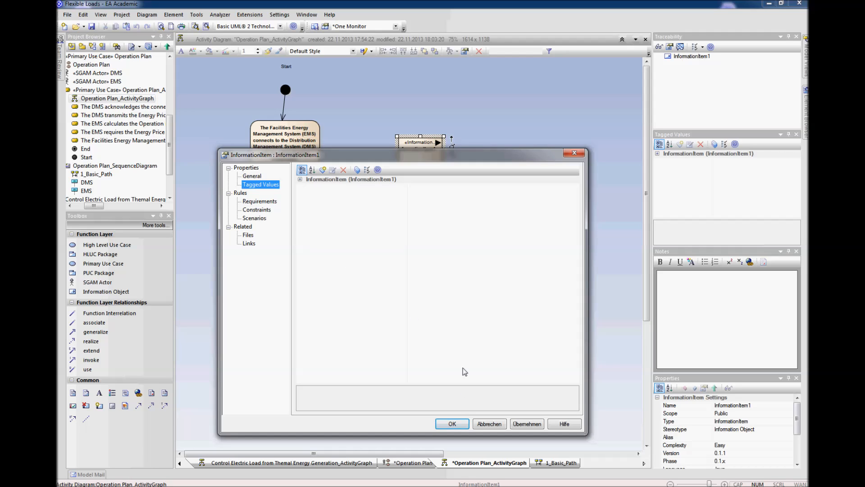
click(452, 423)
Step: Resize the Authentication Credentials object to fit its name and link the first activity to it with a Dependency
drag(425, 158, 445, 153)
click(312, 154)
drag(329, 122, 413, 150)
click(408, 147)
click(411, 193)
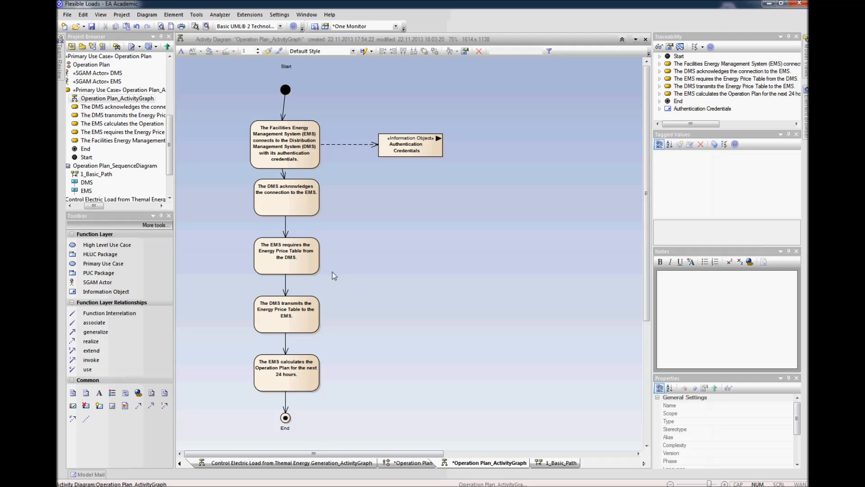
Step: Add an Information Object named Energy Price Table beside the activity in which the EMS requires the price table
click(412, 247)
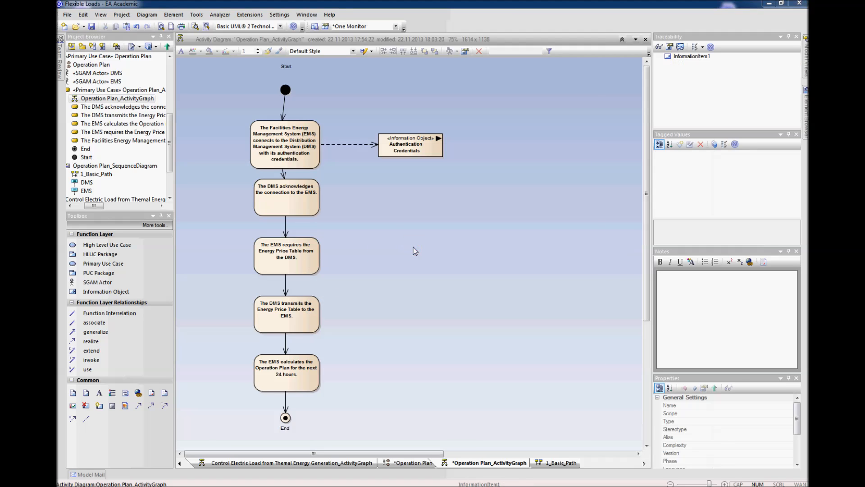
text(Ene)
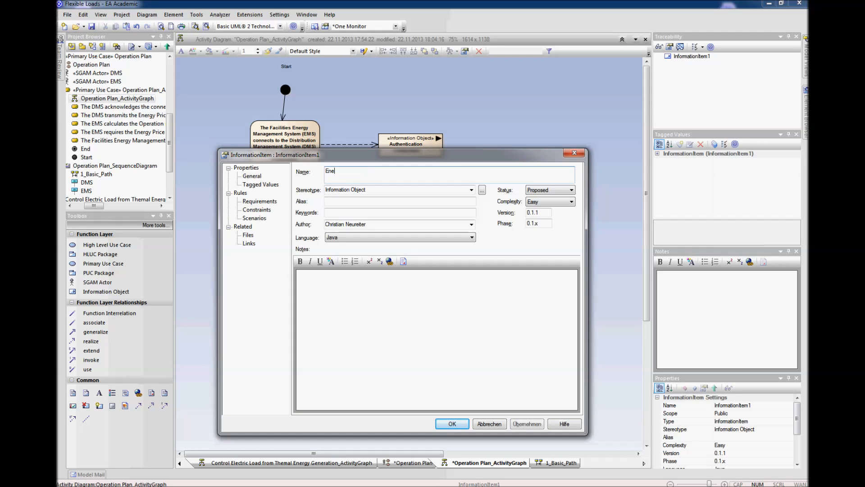
text(rgy Price Table)
click(340, 298)
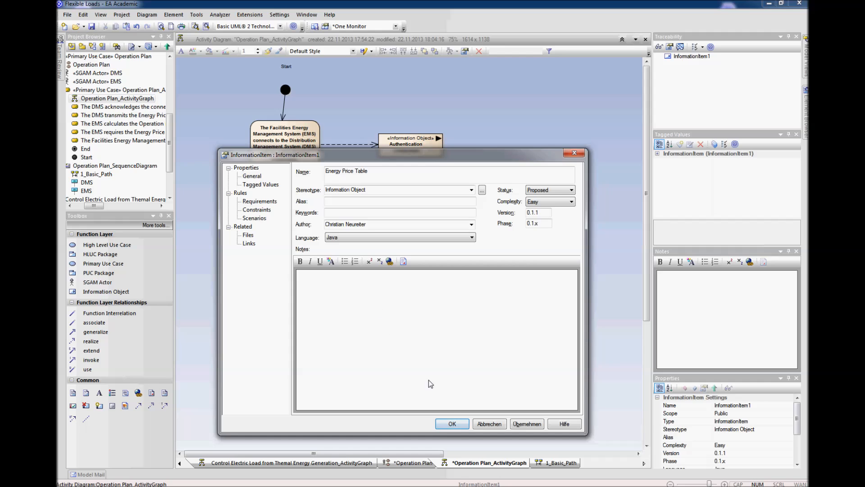
click(451, 425)
Step: Resize the Energy Price Table object and link the "EMS requires the Energy Price Table" activity to it with a Dependency
drag(437, 274, 431, 254)
click(463, 268)
click(318, 255)
drag(330, 236, 384, 256)
click(397, 263)
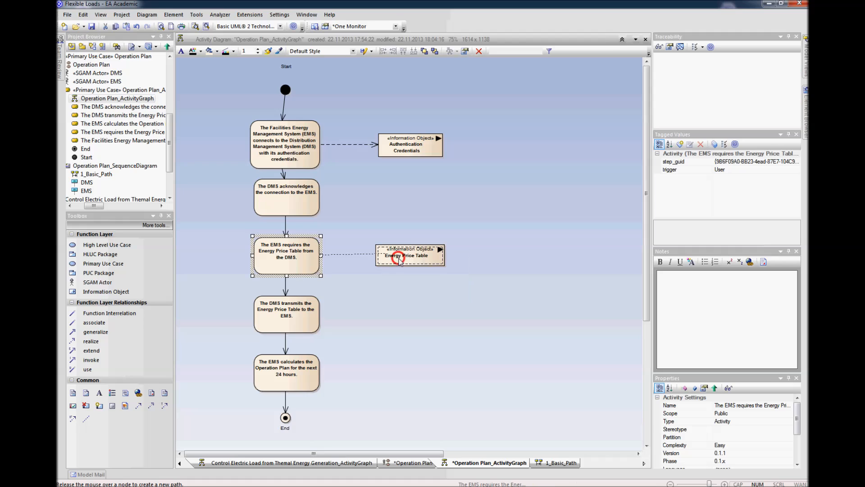
click(405, 305)
Step: Link the "DMS transmits the Energy Price Table" activity to the Energy Price Table object with a Dependency and bend the connector at a right angle
mouse_move(305, 317)
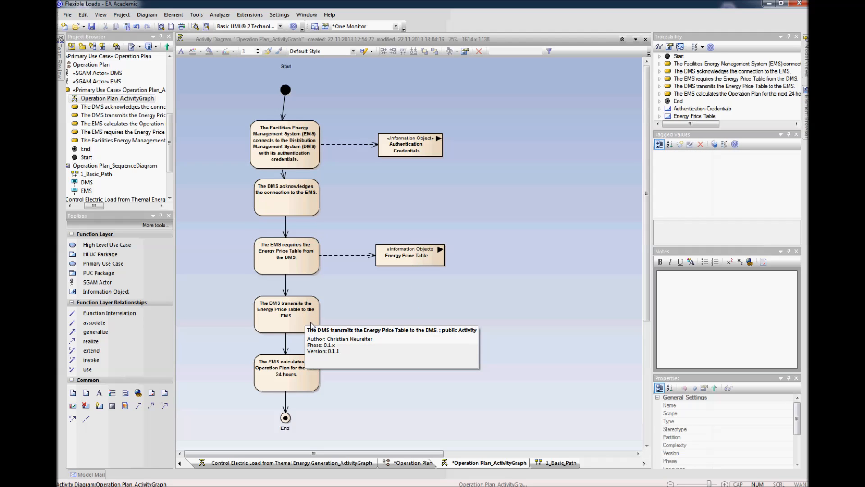
click(311, 325)
drag(328, 299, 408, 261)
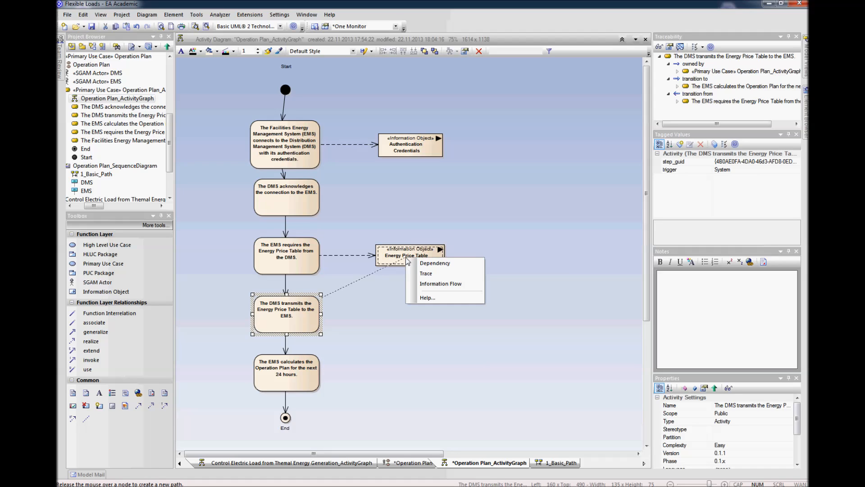
click(435, 262)
drag(362, 278, 410, 314)
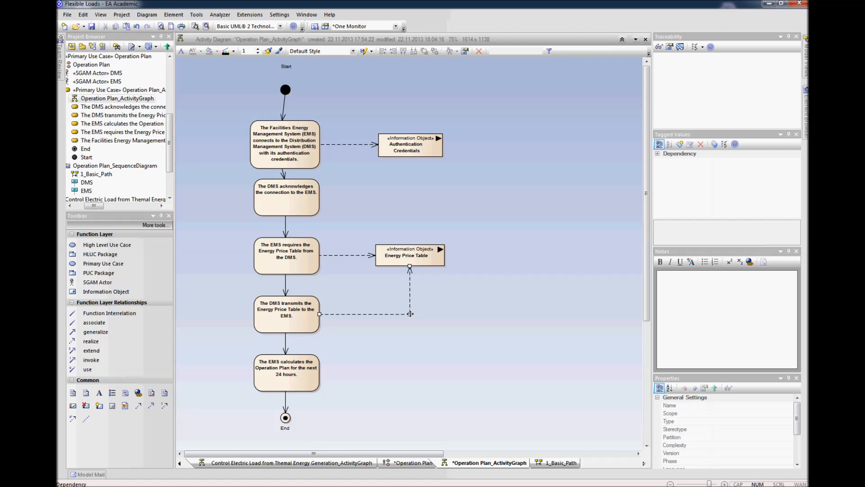
click(413, 342)
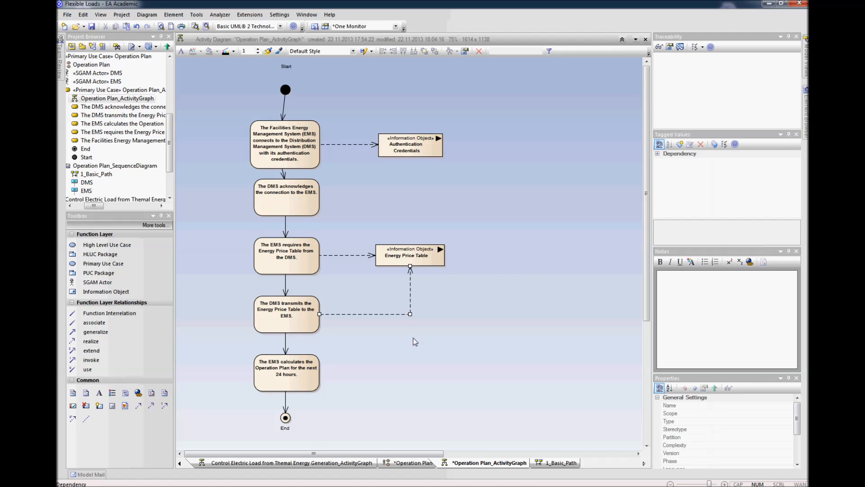
Step: Add an Information Object named Operation Plan beside the last activity
click(405, 374)
text(Operation Plan)
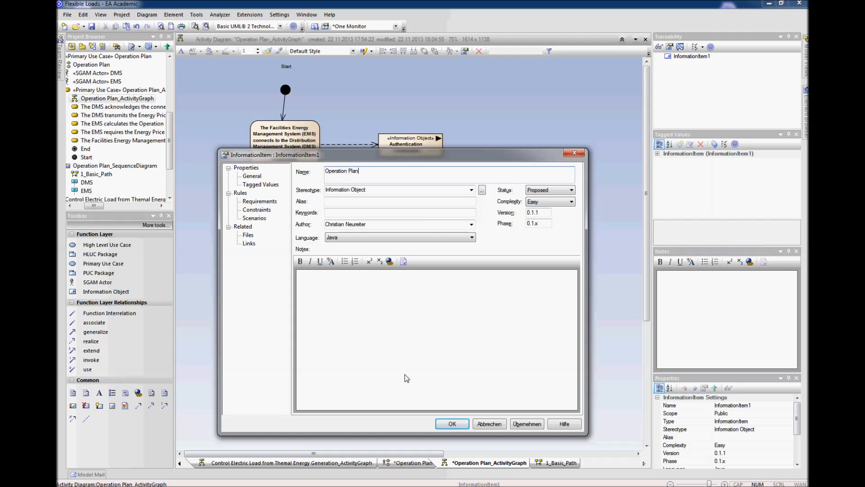
click(349, 307)
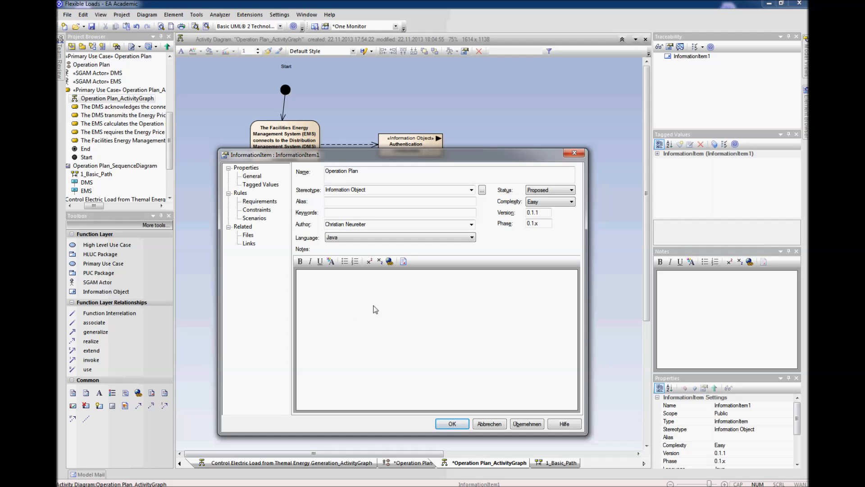
click(452, 424)
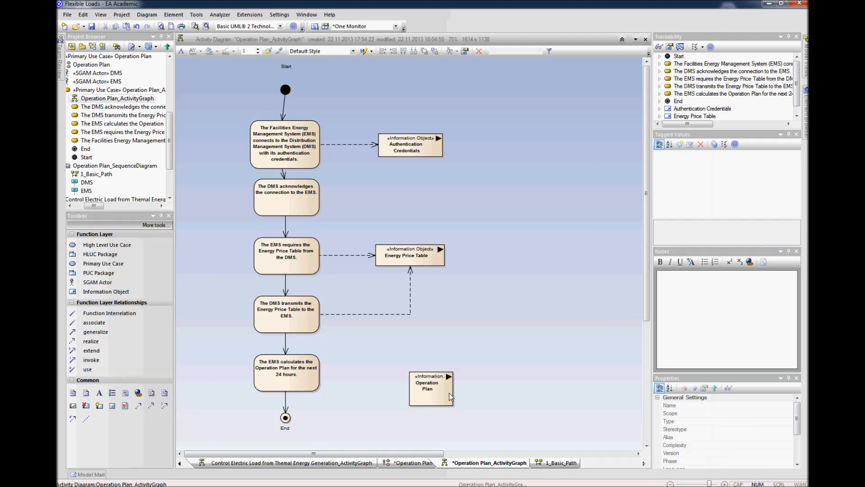
Step: Give the three Information Objects the same height and width and line up Operation Plan beneath the other two
drag(478, 126, 392, 387)
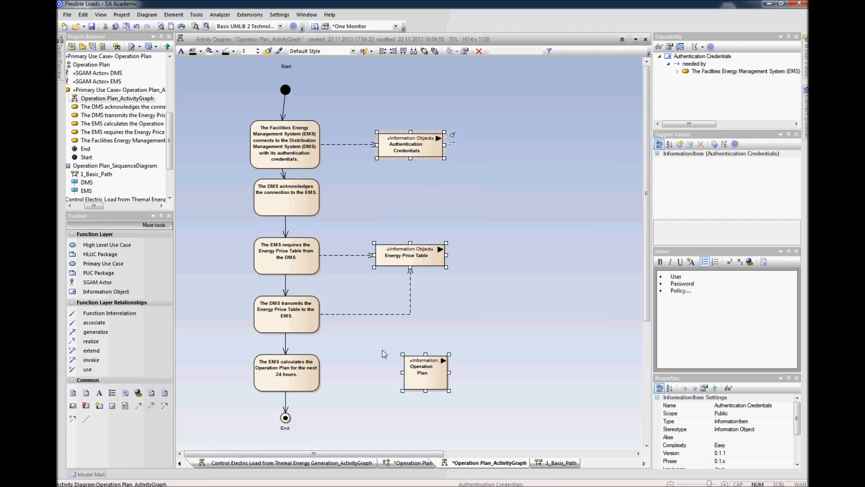
right_click(402, 141)
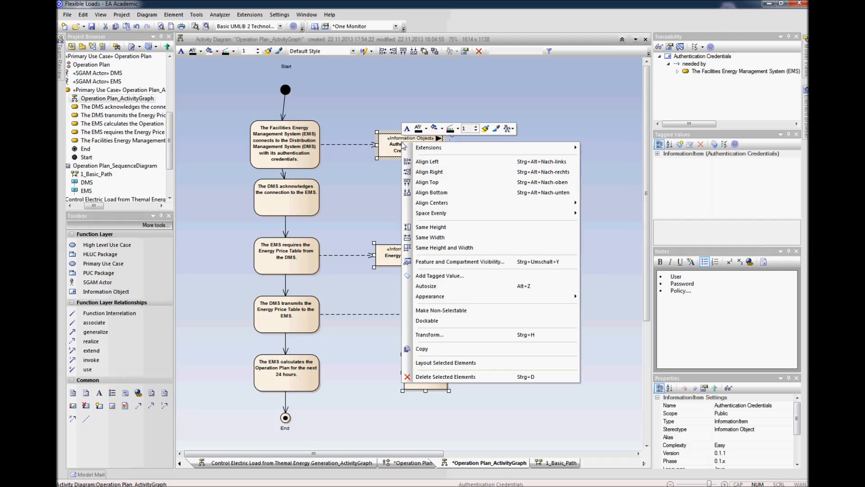
click(457, 249)
click(500, 293)
drag(444, 363, 420, 375)
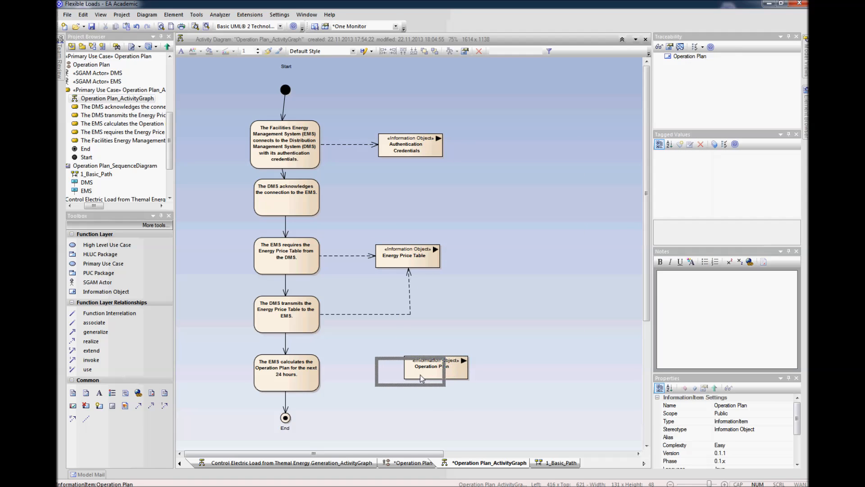
Step: Link the "EMS calculates the Operation Plan" activity to the Operation Plan object with a Dependency and adjust the object's position
click(316, 381)
drag(329, 355, 389, 378)
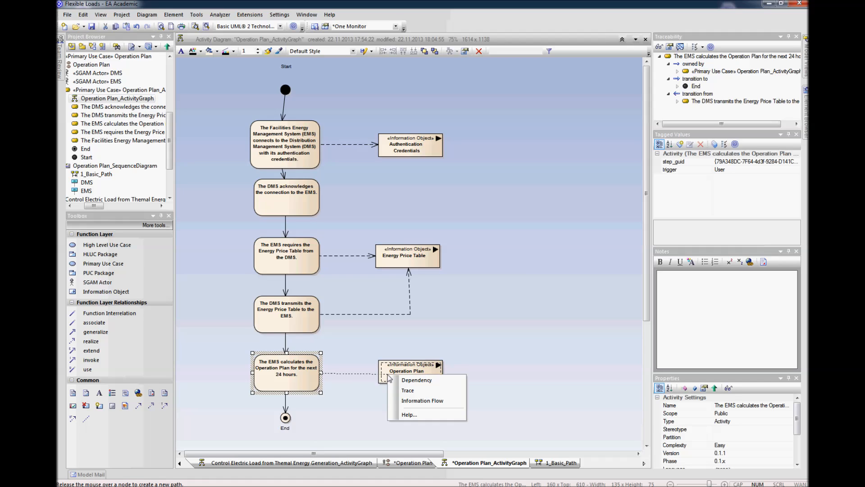
click(412, 380)
click(414, 375)
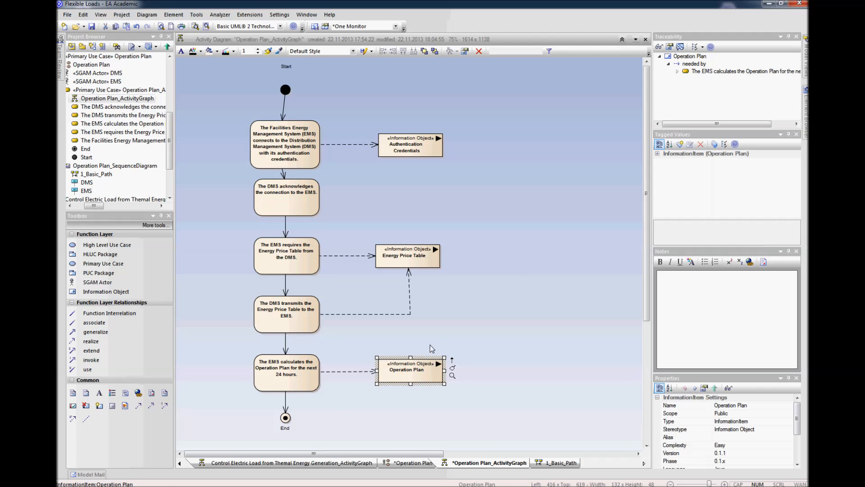
Step: Straighten the bent Dependency between the "DMS transmits the Energy Price Table" activity and the Energy Price Table object
click(411, 313)
drag(411, 313, 409, 314)
click(443, 312)
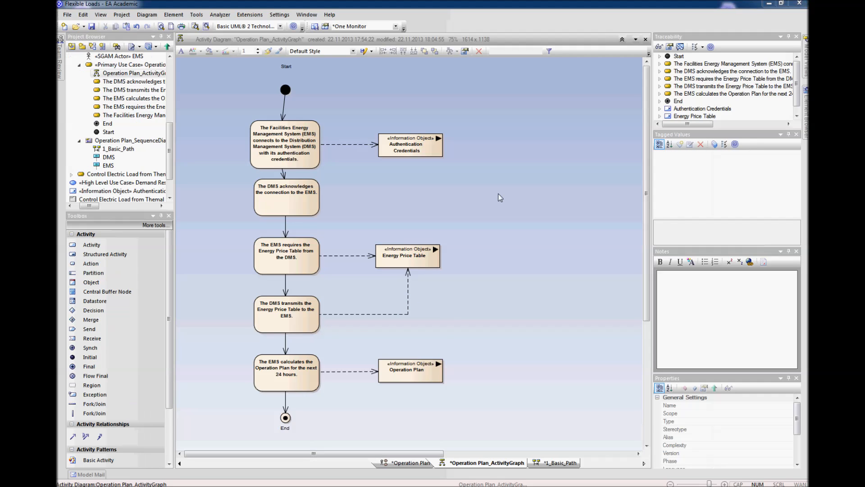
Step: Open the 1_Basic_Path sequence diagram and shift the second message slightly down
click(116, 150)
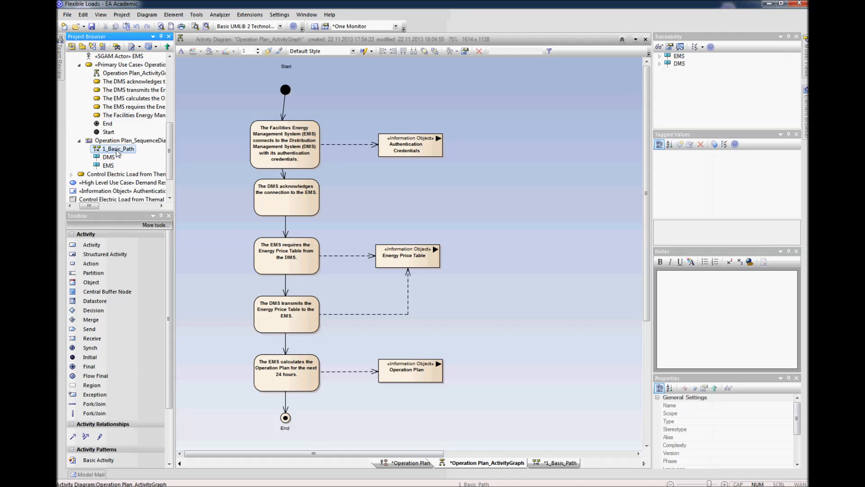
right_click(116, 150)
click(137, 180)
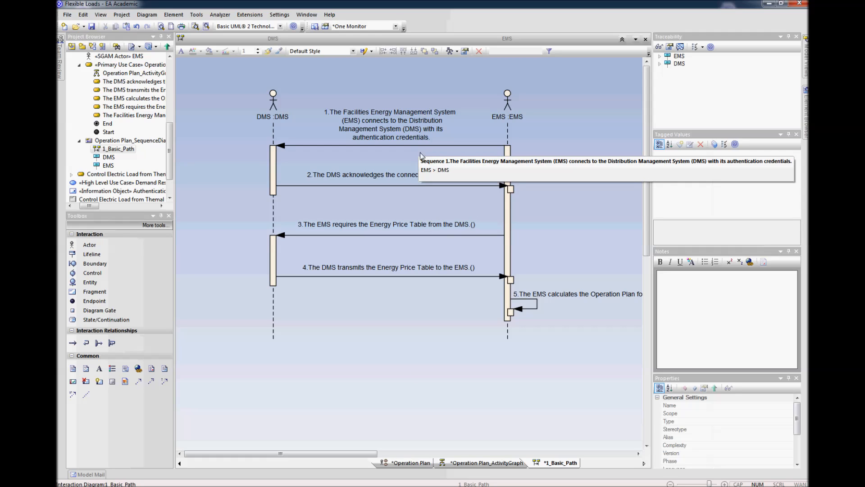
drag(427, 185, 426, 188)
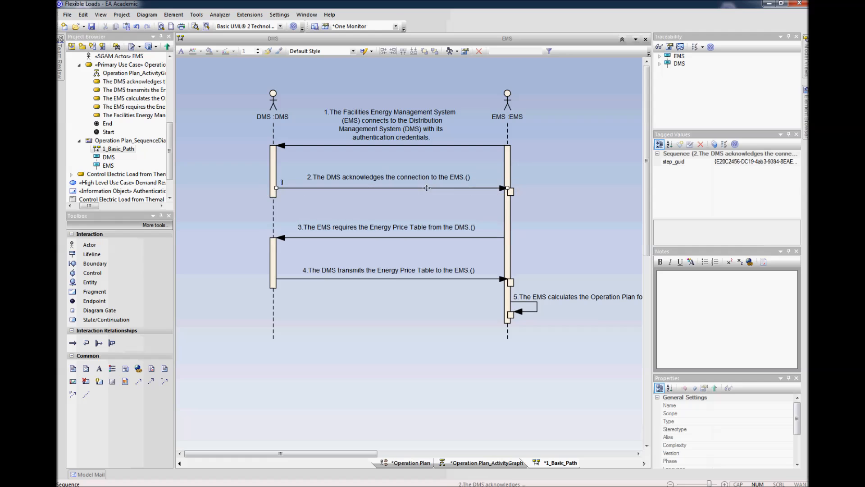
click(555, 191)
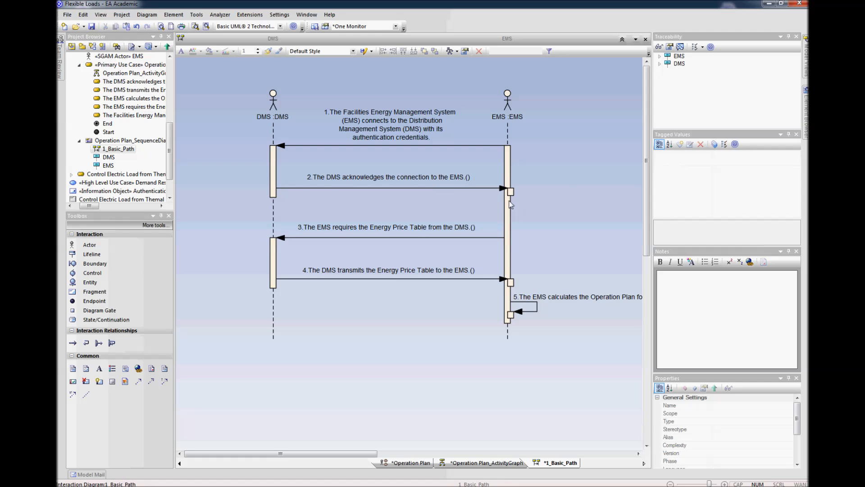
Step: Realize a new information flow on the first message, conveying the Authentication Credentials Information Object
click(396, 146)
right_click(396, 146)
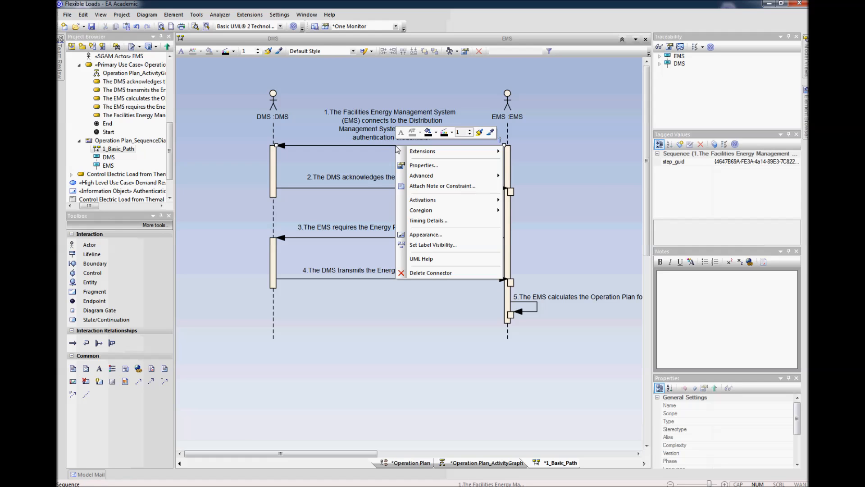
mouse_move(423, 177)
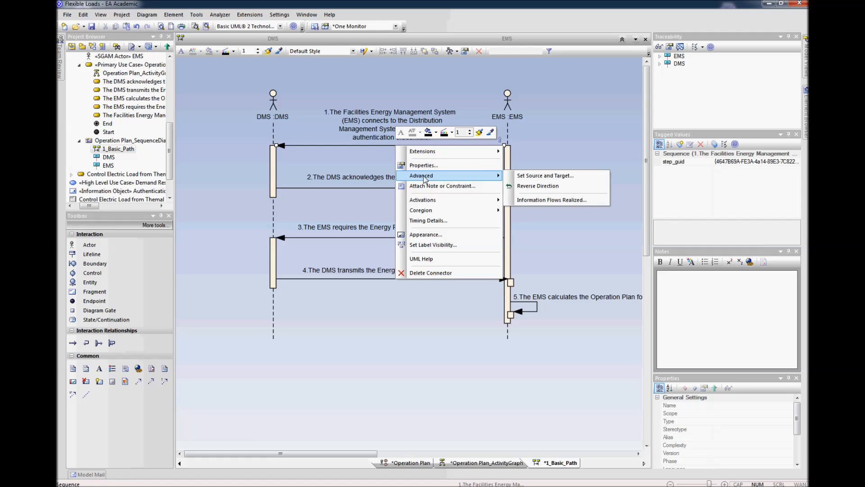
click(533, 200)
click(469, 107)
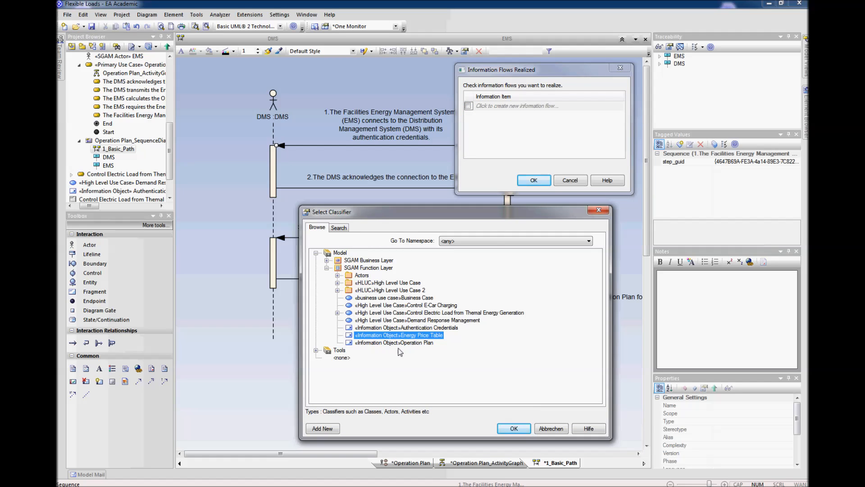
click(417, 327)
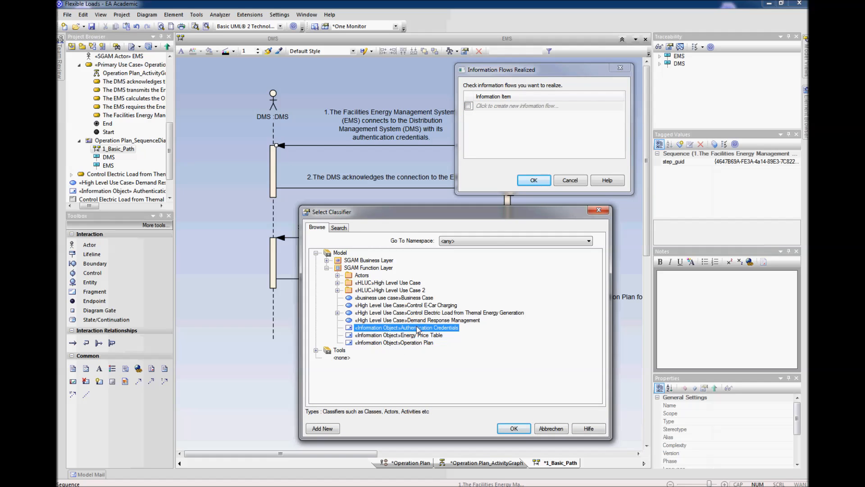
click(514, 428)
click(539, 180)
Step: Move the second message further down to make room for the Authentication Credentials label
click(484, 188)
drag(484, 191, 484, 204)
click(591, 199)
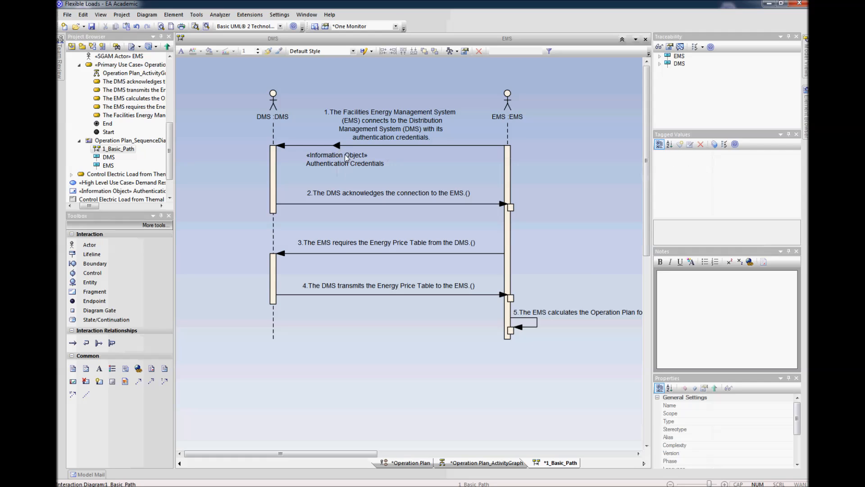
Step: Find the items conveyed by the first message in the project tree and examine the Information Object's notes
click(337, 145)
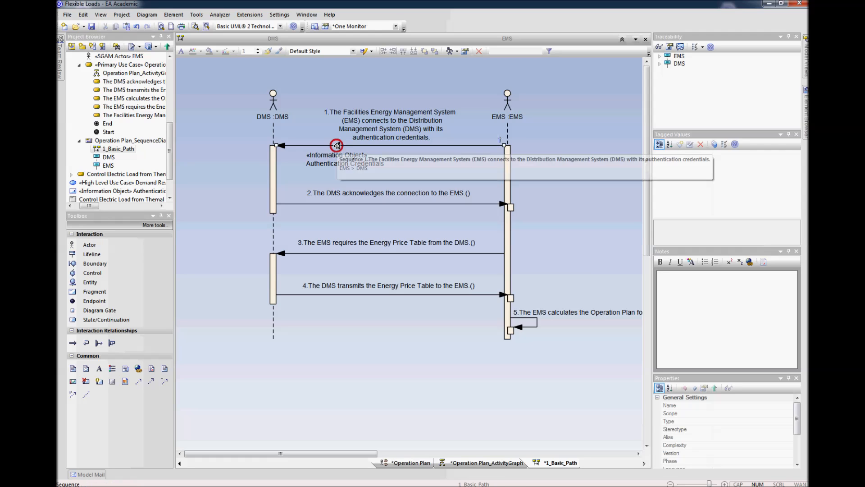
right_click(337, 146)
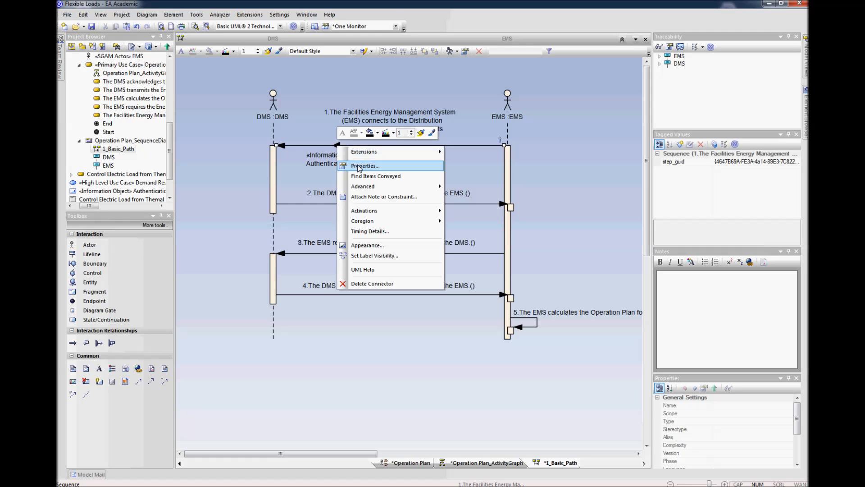
click(366, 176)
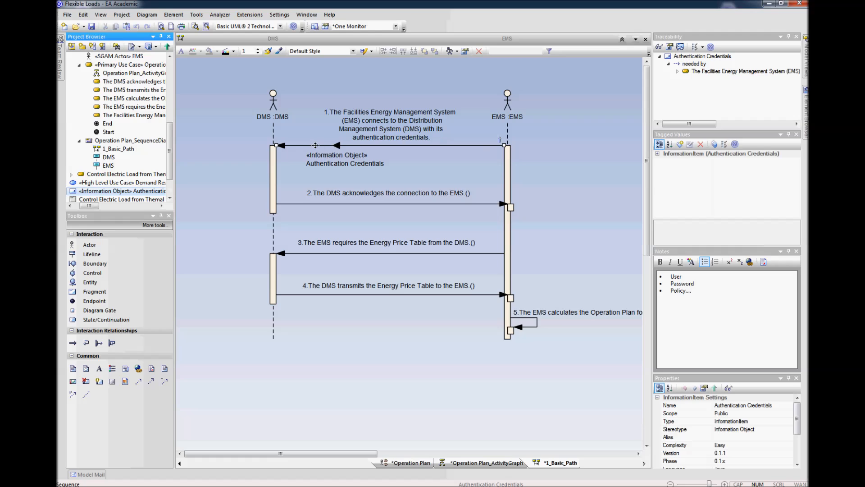
click(550, 150)
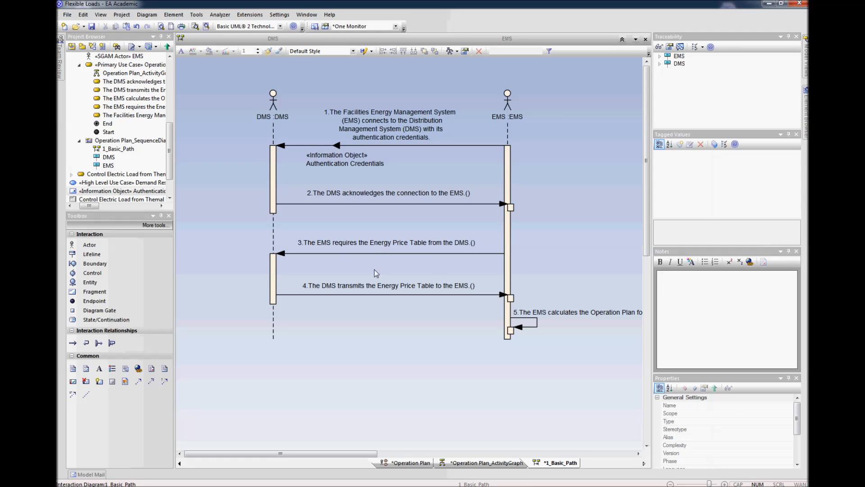
Step: Realize a new information flow on the fourth message, conveying the Energy Price Table Information Object
click(405, 295)
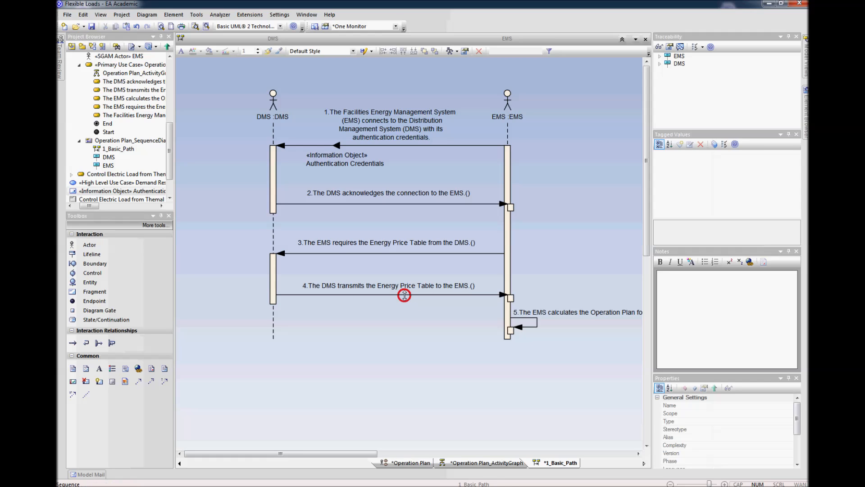
right_click(406, 296)
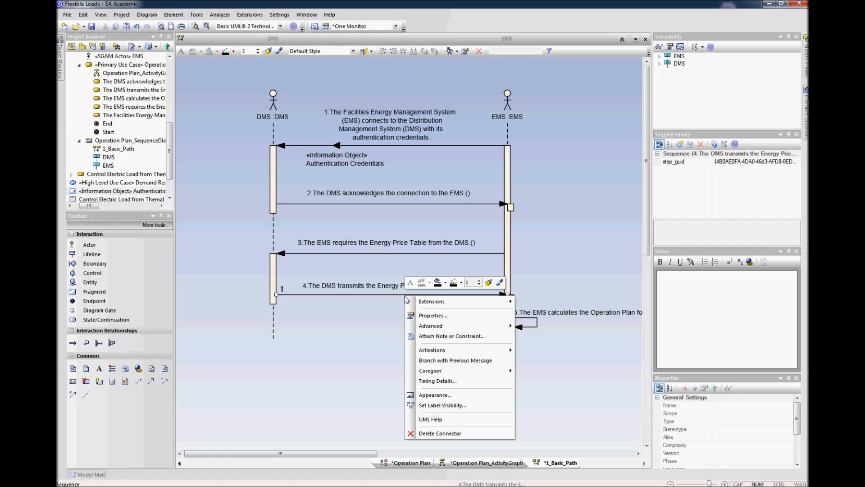
mouse_move(432, 325)
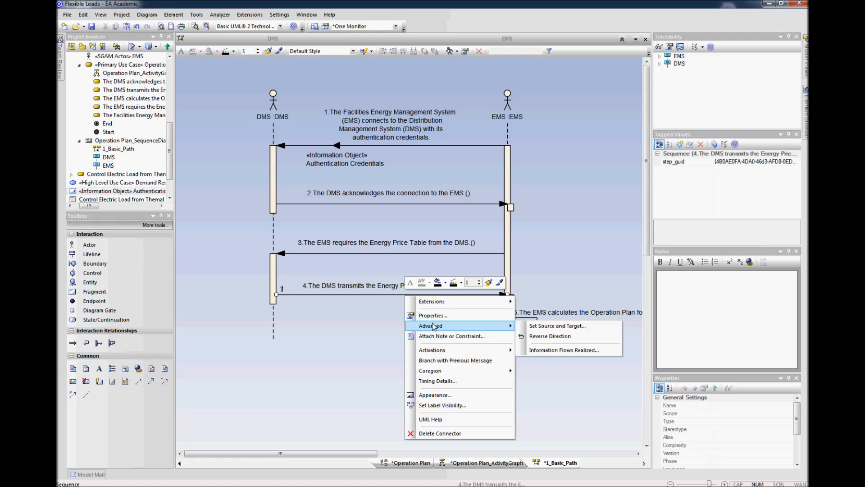
click(549, 350)
click(469, 116)
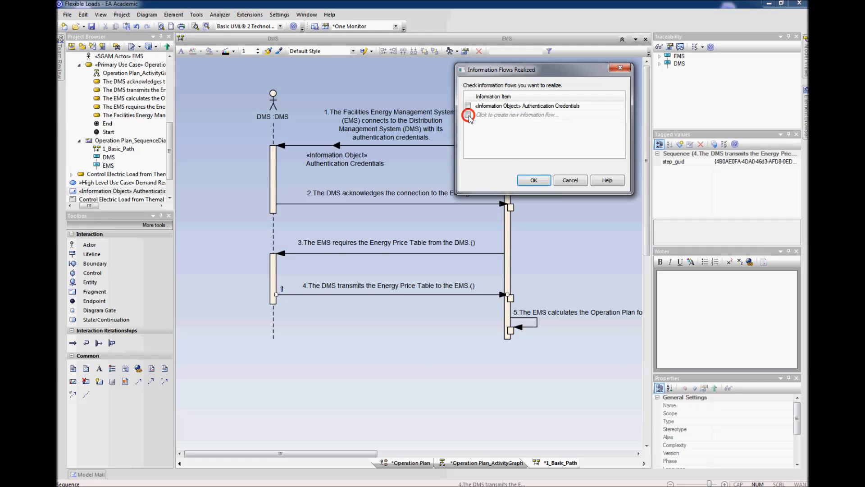
click(413, 336)
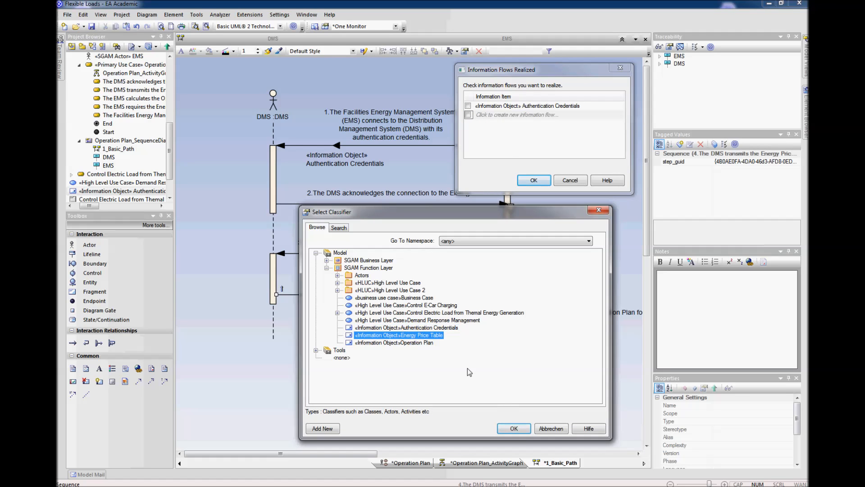
click(515, 428)
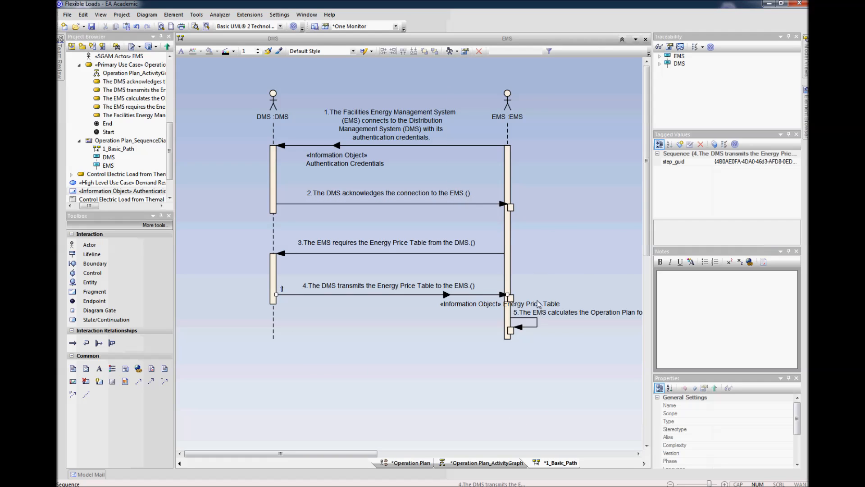
Step: Narrow the Energy Price Table label to two lines so it sits clear of the EMS lifeline
click(568, 309)
drag(567, 309, 454, 314)
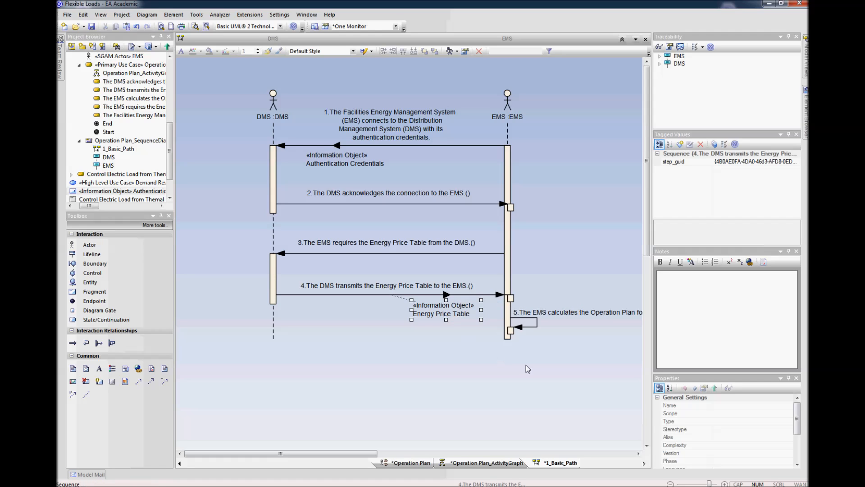
click(500, 359)
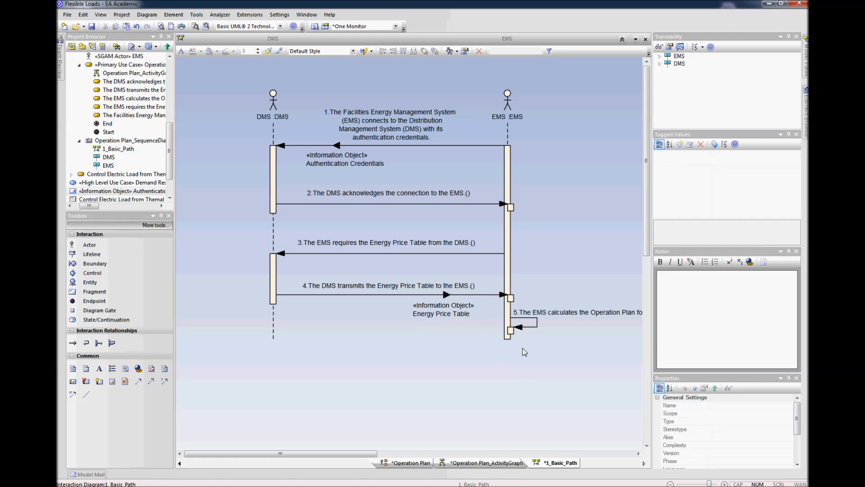
Step: Realize a new information flow on the fifth message, the EMS self-message, conveying the Operation Plan Information Object
click(538, 330)
right_click(539, 329)
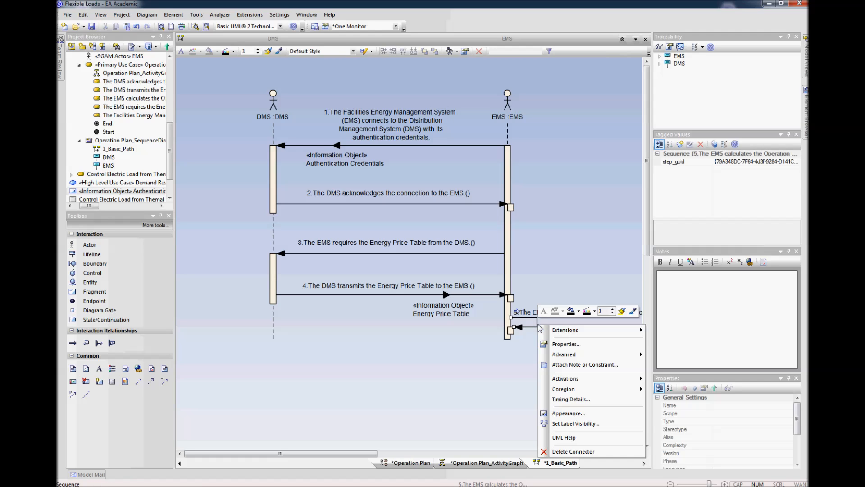
mouse_move(623, 355)
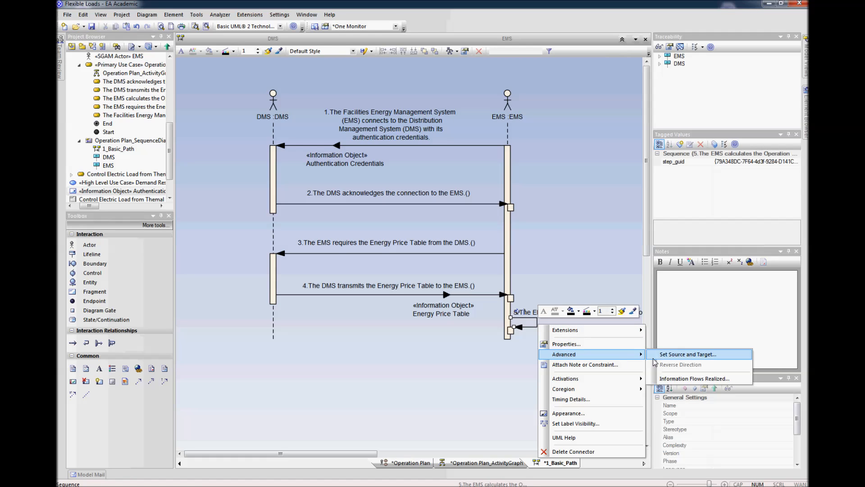
click(675, 379)
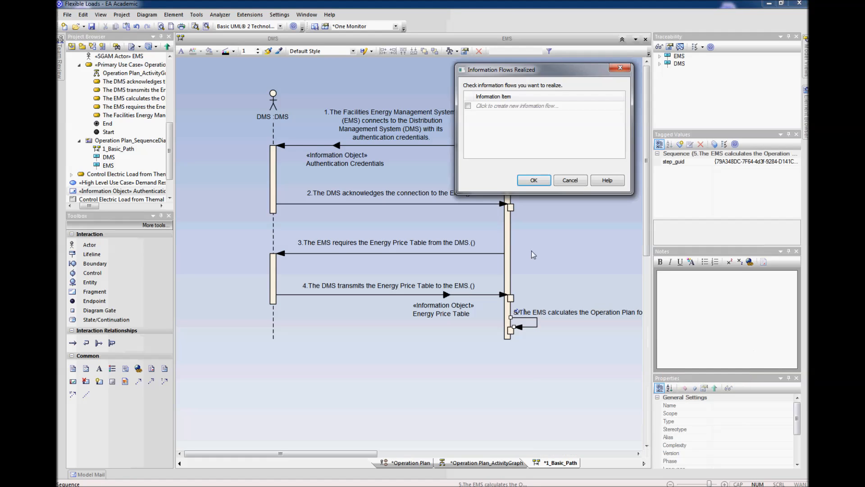
click(471, 107)
click(393, 343)
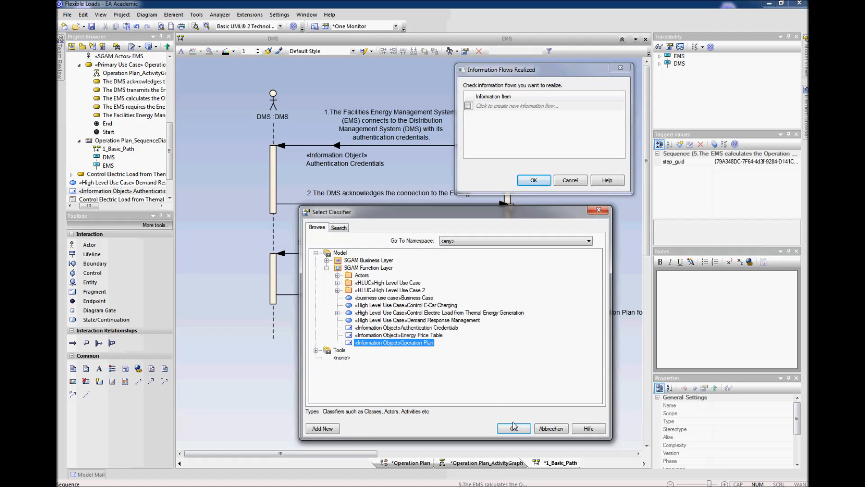
click(524, 430)
click(542, 182)
Step: Wrap the Operation Plan label onto two lines and place it just below the EMS self-message
drag(550, 331, 566, 347)
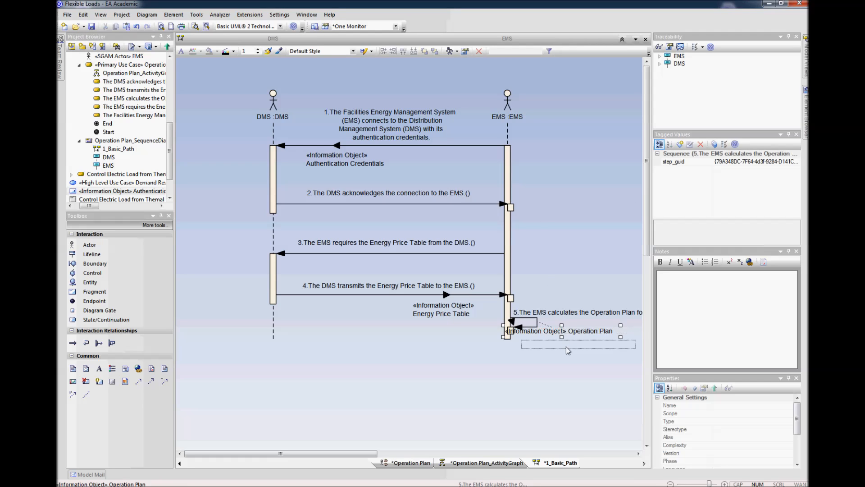
drag(636, 353, 589, 379)
drag(550, 352, 567, 336)
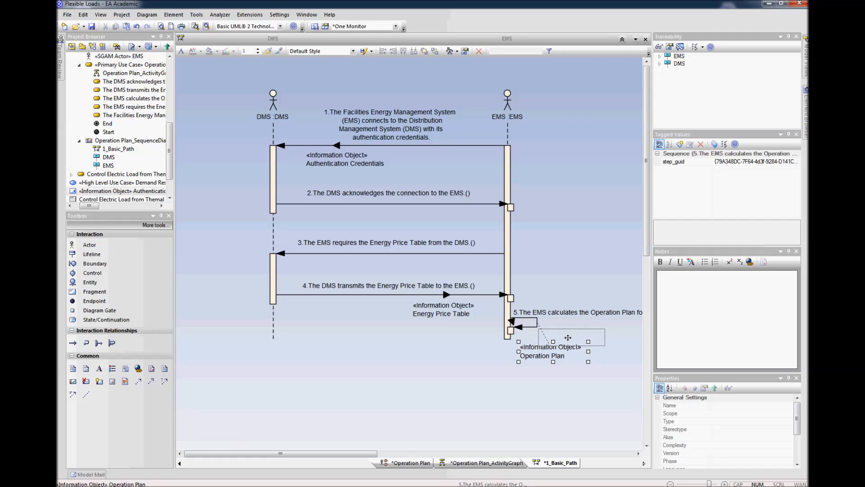
click(551, 376)
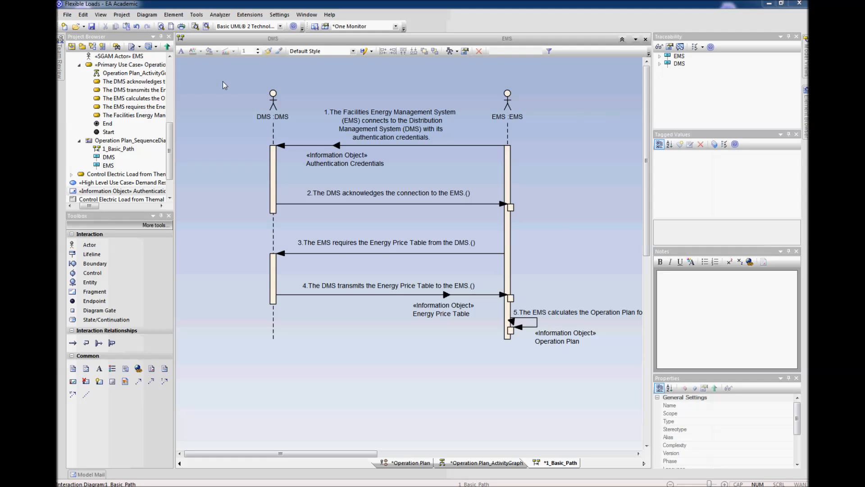
Step: Open the Operation Plan function layer diagram under the Operation Plan primary use case
scroll(171, 149, up, 3)
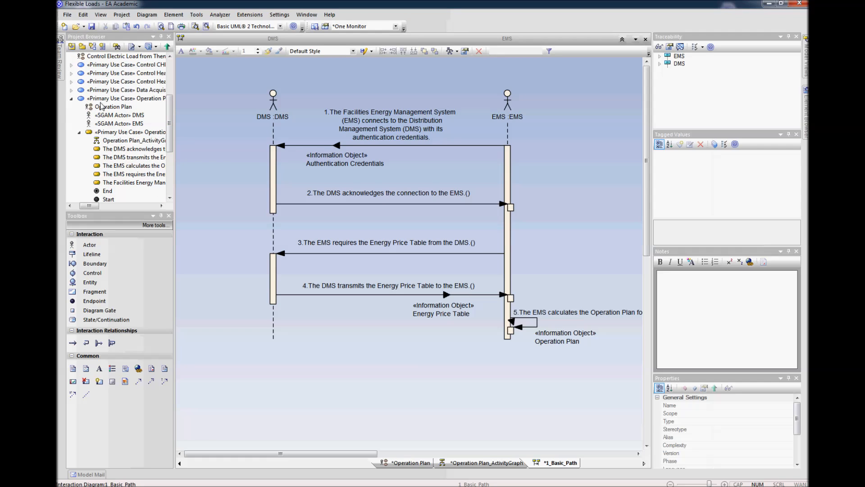
click(100, 108)
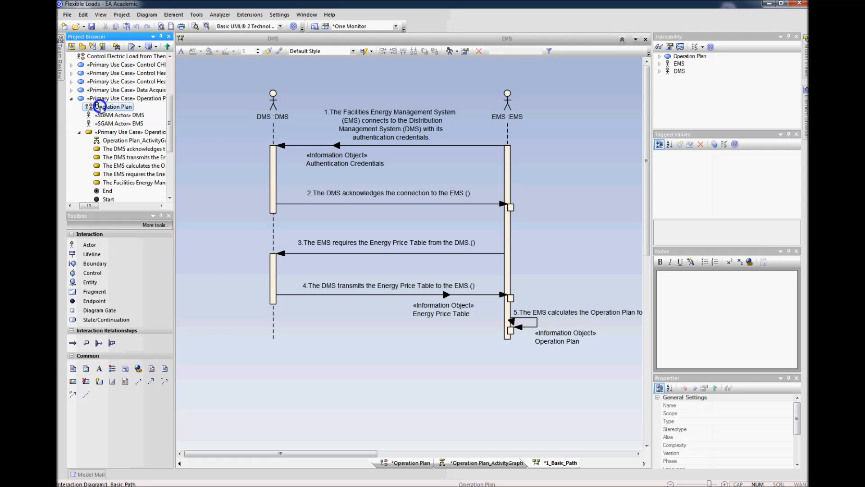
right_click(100, 108)
click(115, 137)
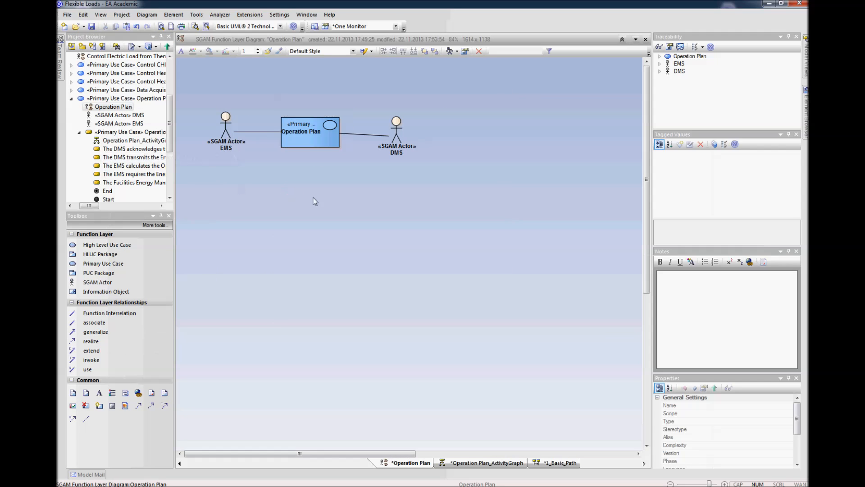
Step: Insert the Operation Plan_ActivityGraph diagram as a diagram frame beside the Operation Plan use case and its actors
scroll(315, 200, down, 2)
drag(268, 115, 264, 114)
click(270, 135)
click(321, 106)
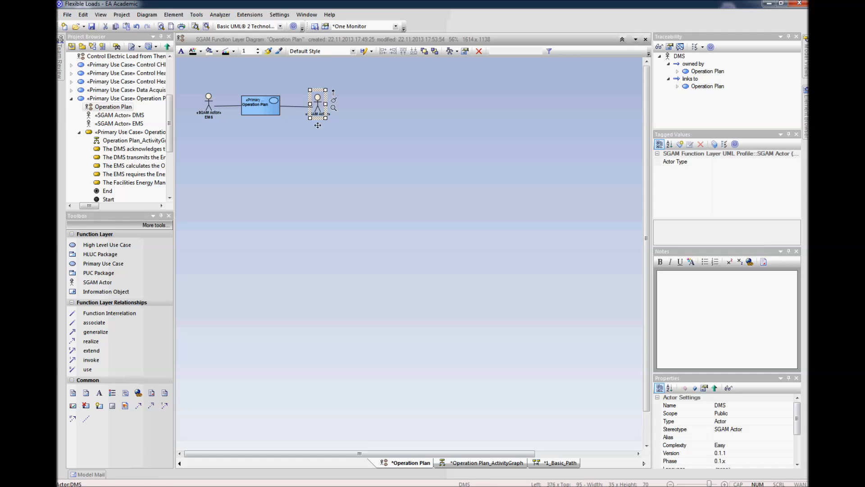
click(308, 141)
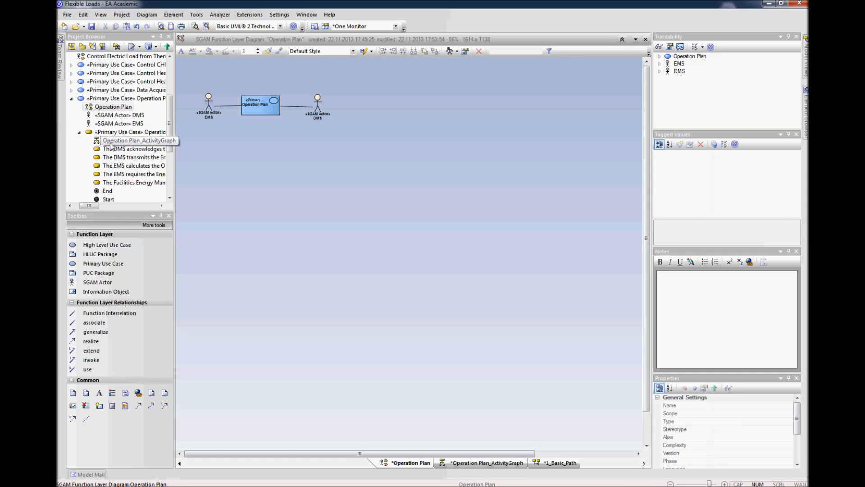
drag(113, 145, 398, 172)
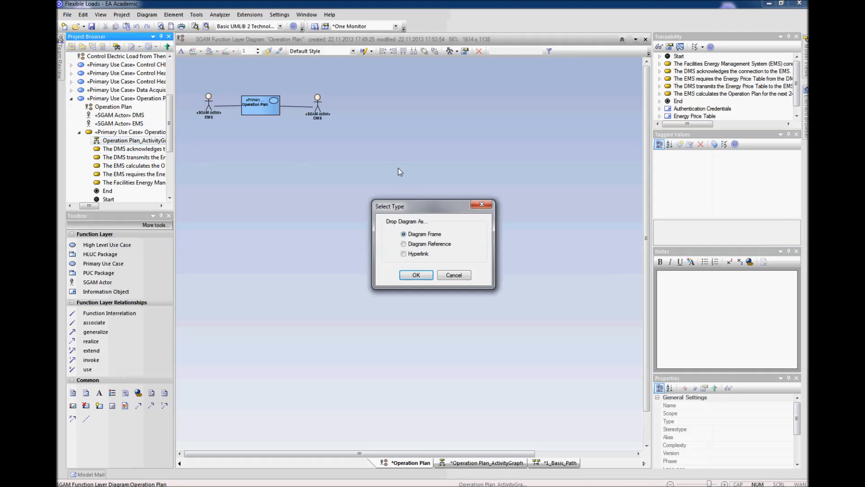
click(416, 275)
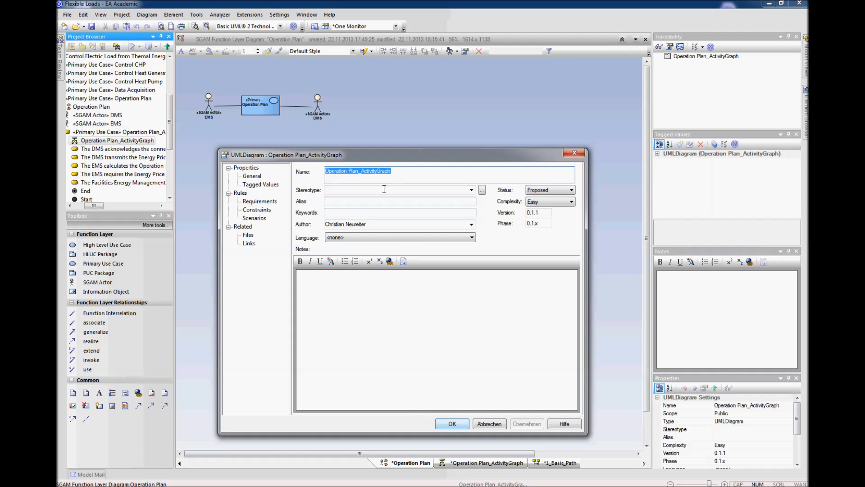
click(452, 423)
drag(451, 277, 481, 223)
click(363, 262)
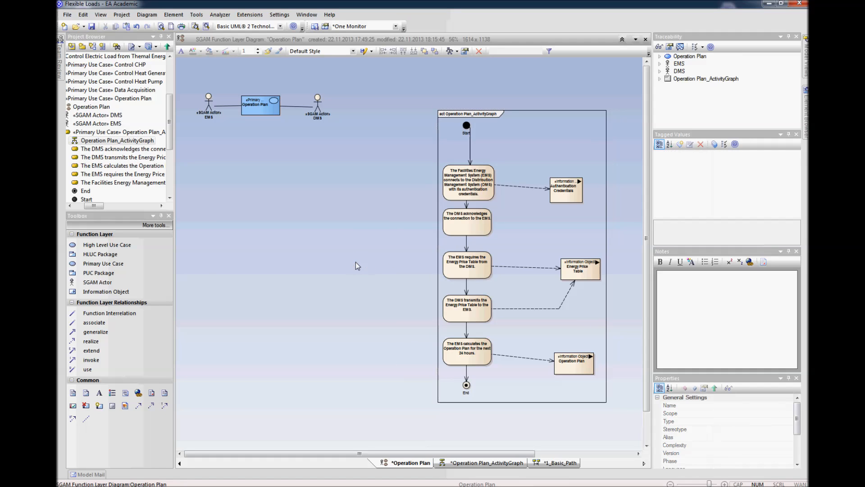
Step: Insert the 1_Basic_Path sequence diagram as a diagram frame below the use case and reduce the frame's height
scroll(170, 144, down, 2)
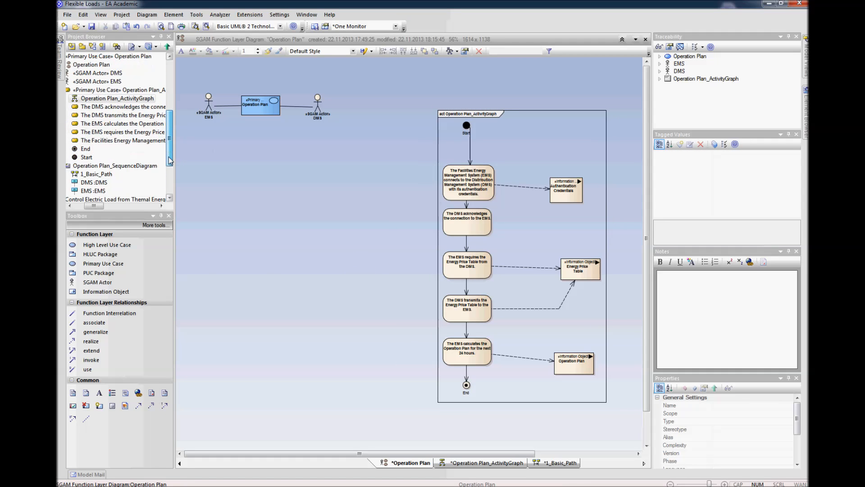
click(107, 166)
drag(87, 168, 266, 235)
click(416, 275)
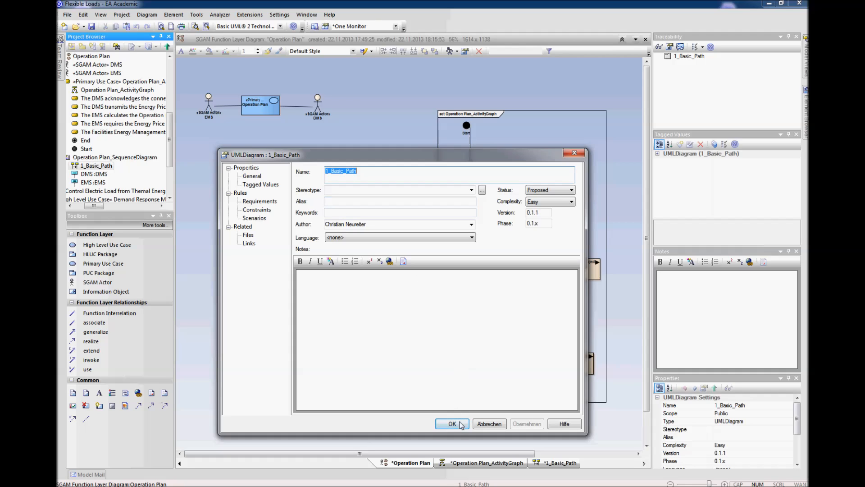
click(457, 427)
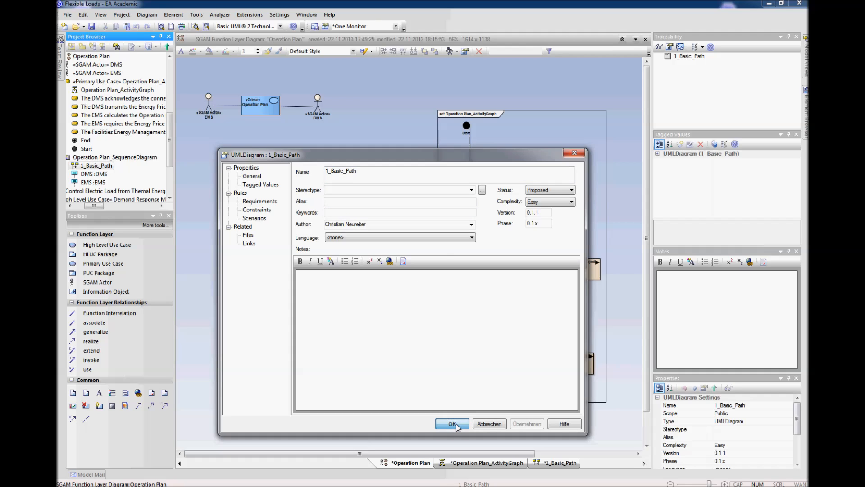
drag(383, 292, 297, 280)
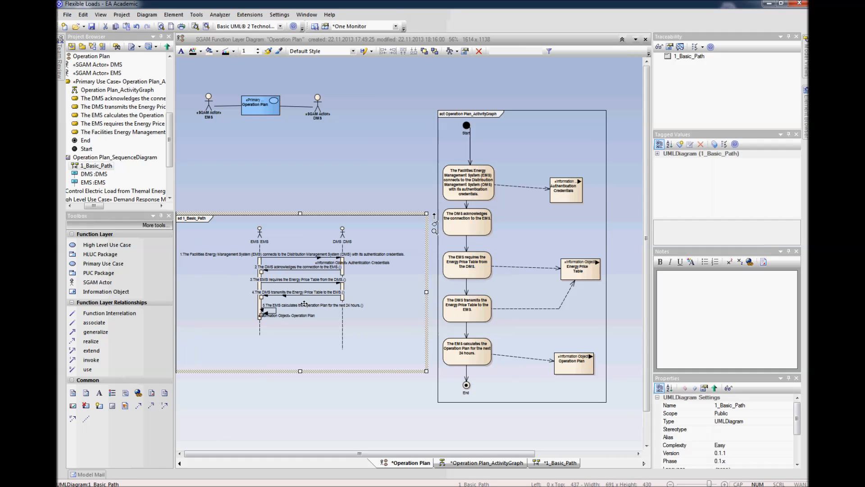
drag(300, 371, 300, 355)
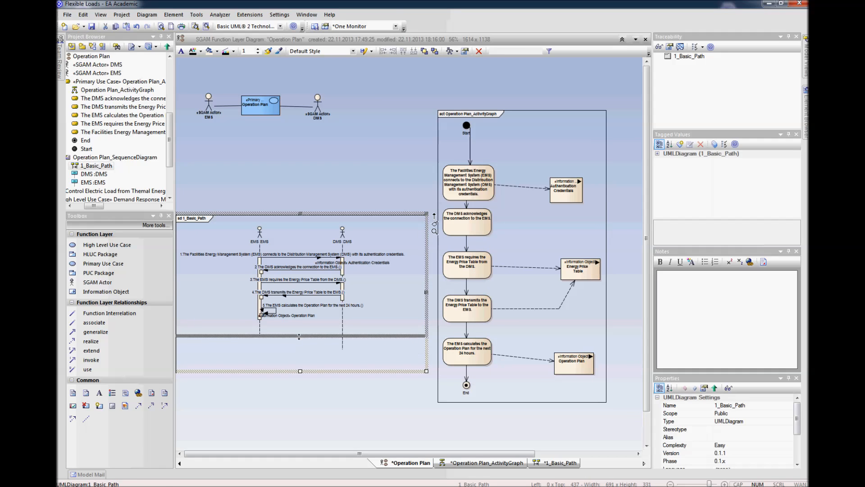
click(302, 390)
Step: Space out the activity and sequence frames and centre the use case with its EMS and DMS actors above the sequence frame
drag(500, 239, 517, 218)
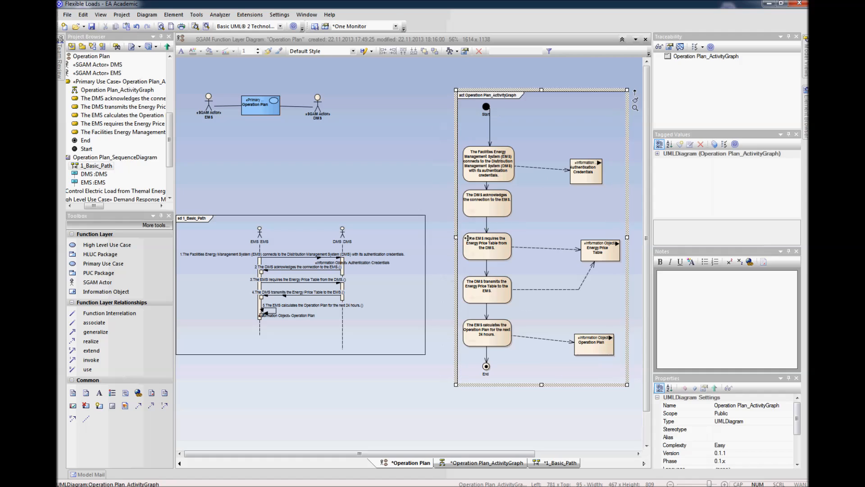
drag(359, 286, 369, 311)
drag(355, 84, 200, 142)
drag(260, 105, 305, 137)
click(365, 205)
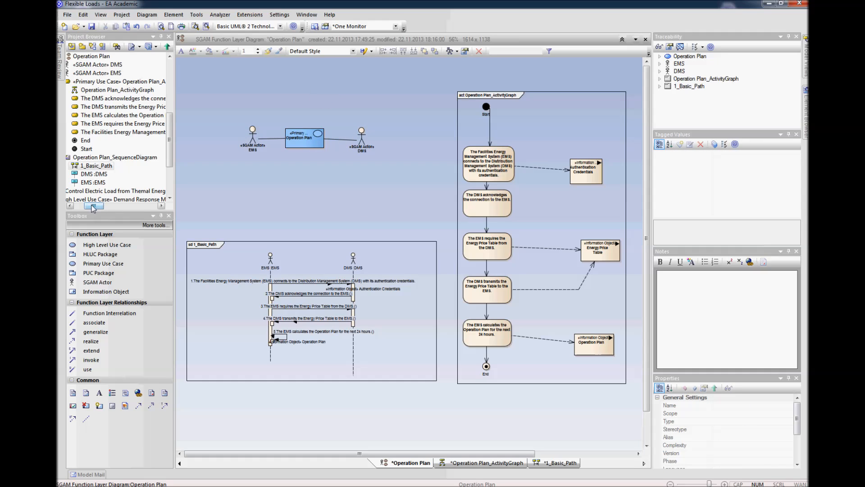
Step: Shift the activity graph frame further from the sequence frame and nudge the sequence frame slightly to the right
scroll(255, 212, down, 1)
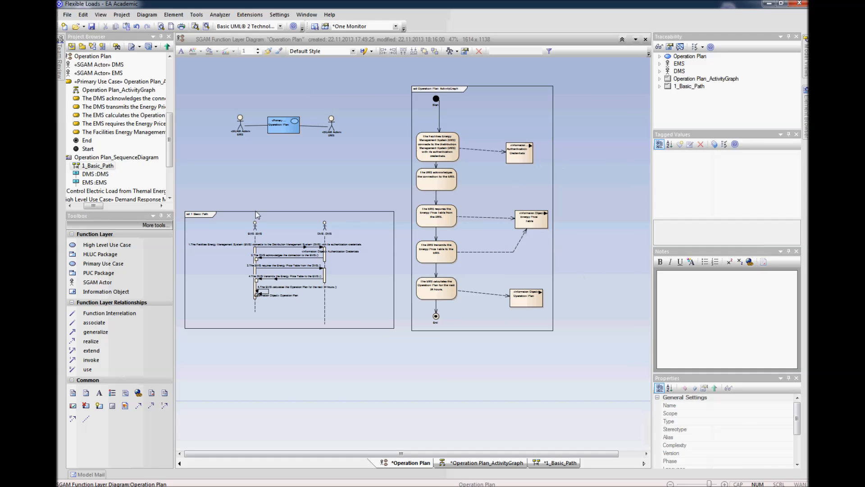
drag(504, 187, 535, 189)
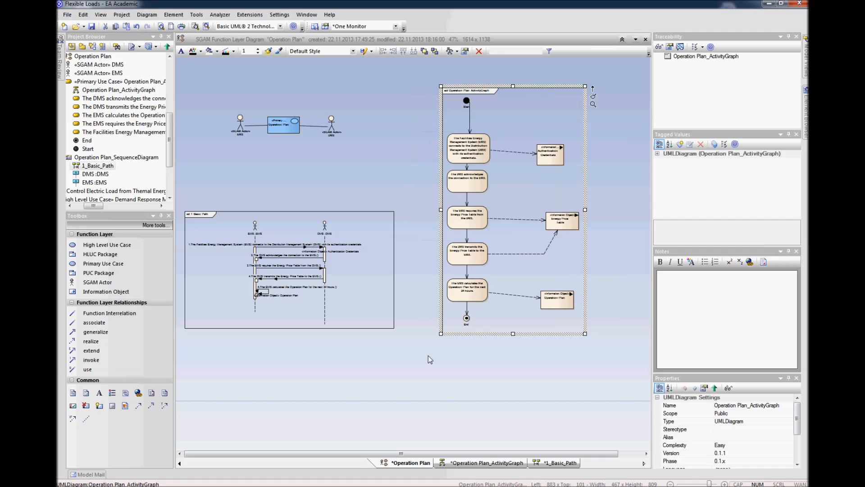
click(394, 383)
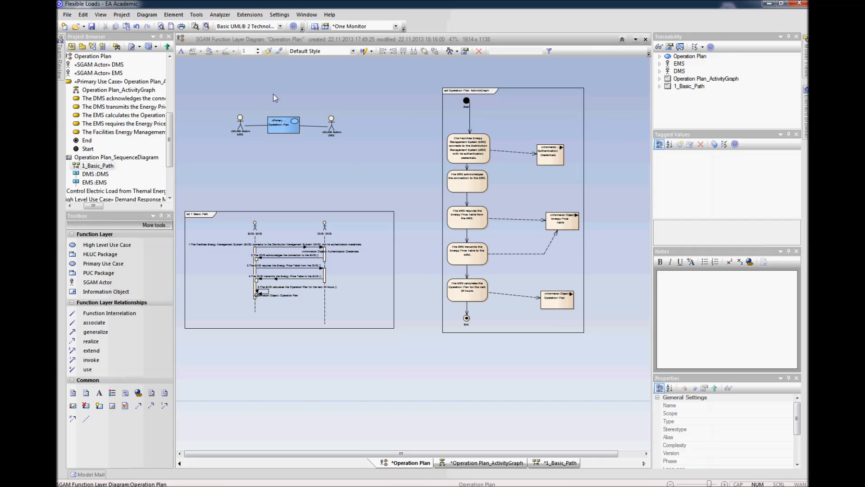
click(295, 131)
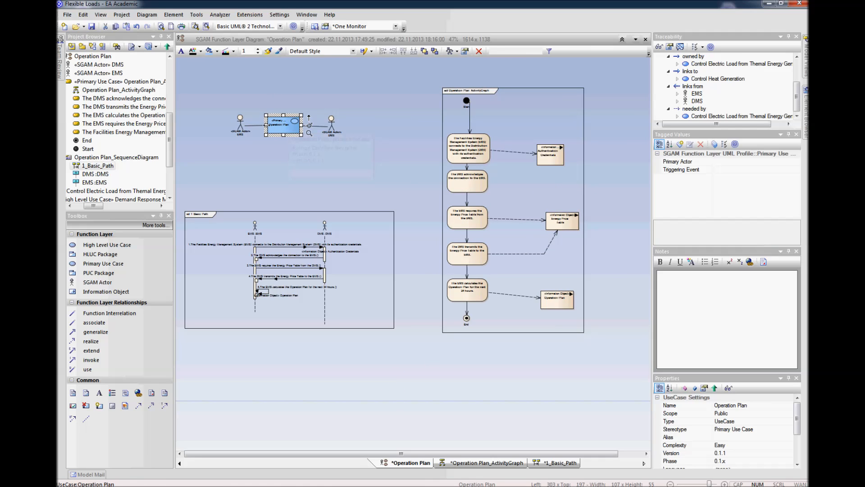
click(328, 139)
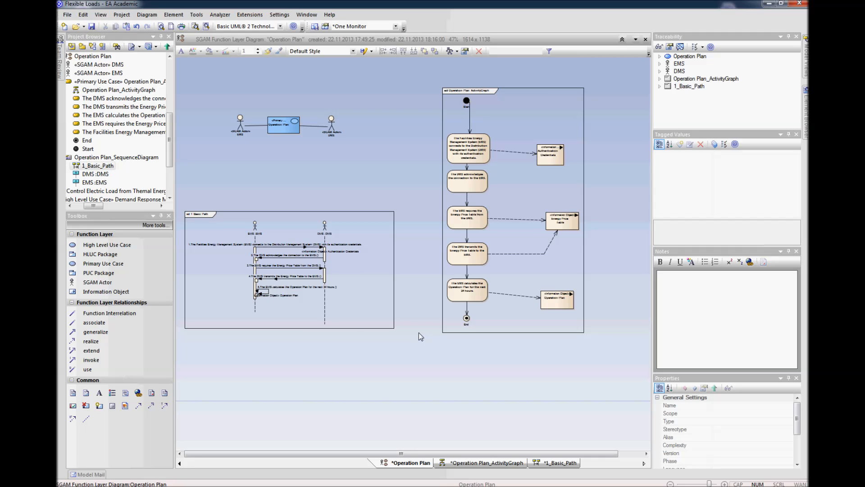
drag(379, 296, 383, 296)
click(396, 336)
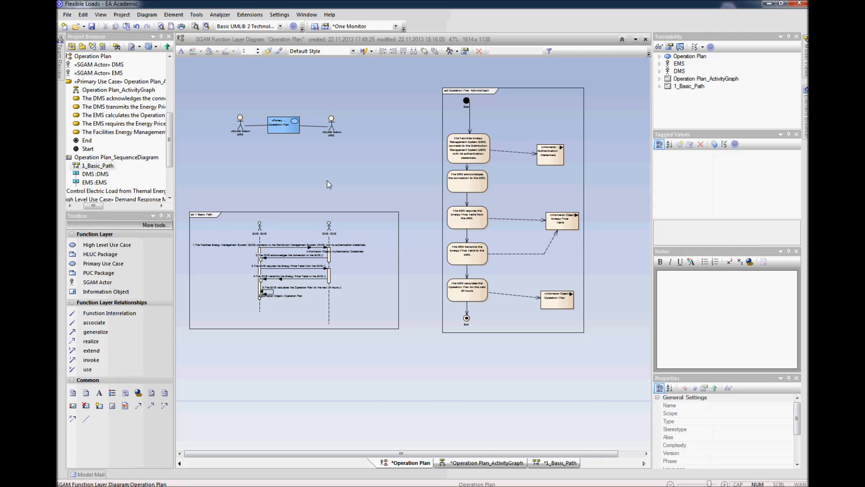
Step: Examine the Operation Plan use case's properties, covering the constraint types, the structured Basic Path scenario steps and the requirements
click(287, 129)
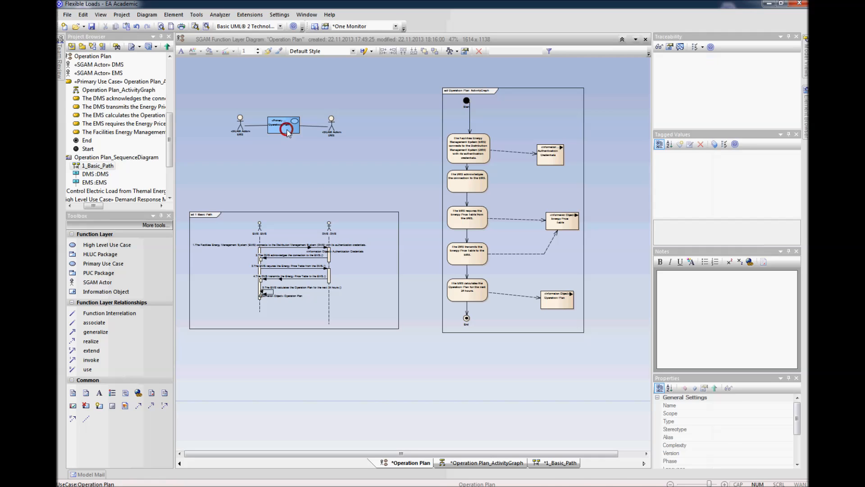
right_click(286, 129)
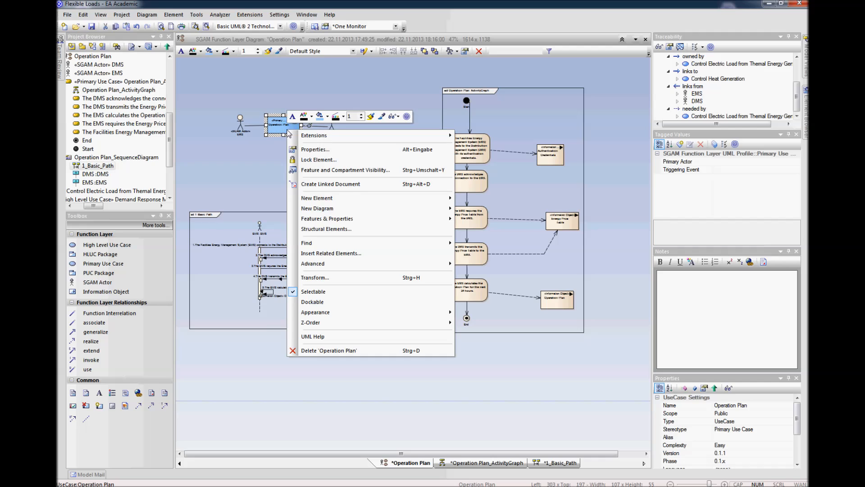
click(309, 151)
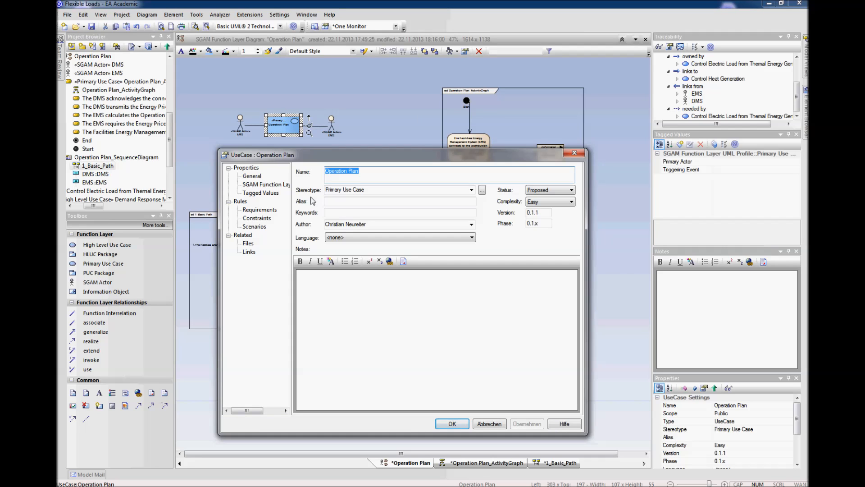
click(260, 220)
click(577, 179)
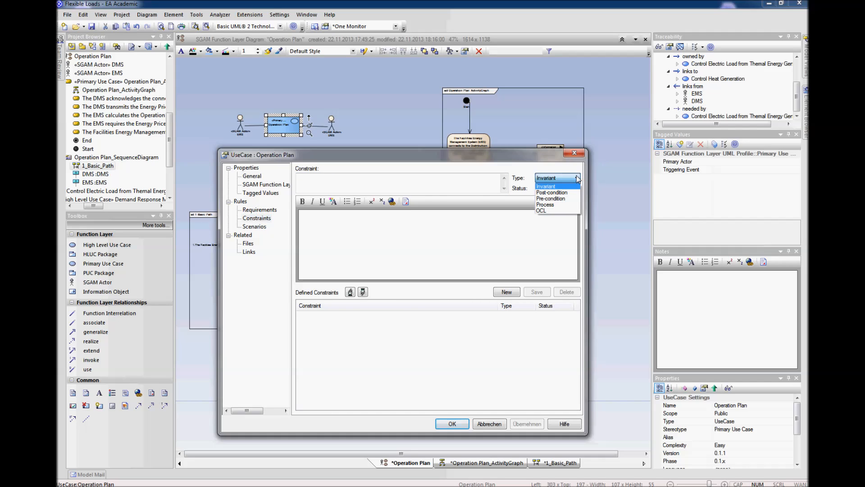
click(518, 157)
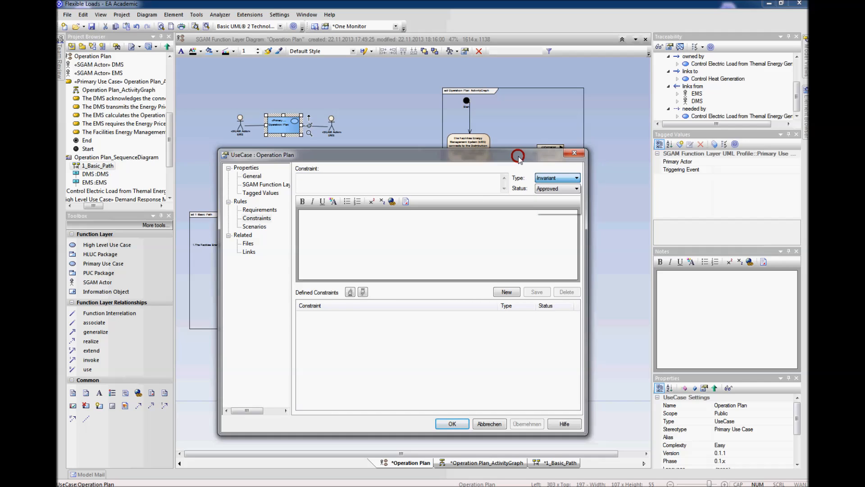
click(261, 226)
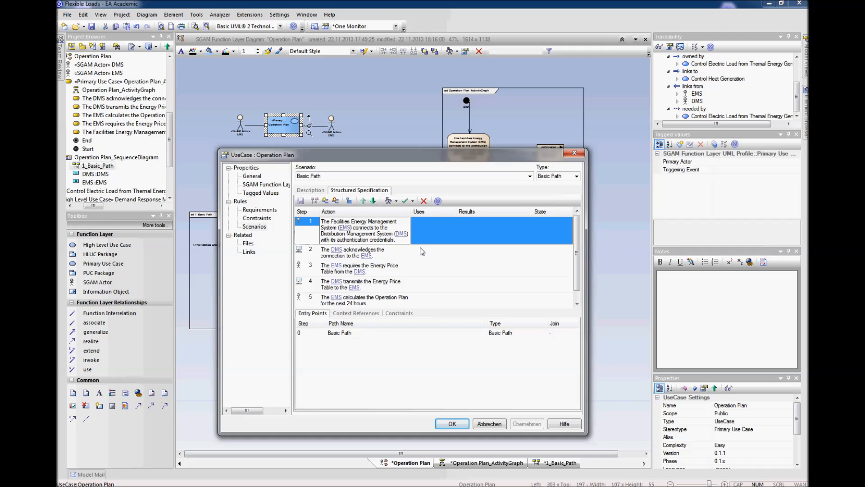
drag(577, 251, 578, 260)
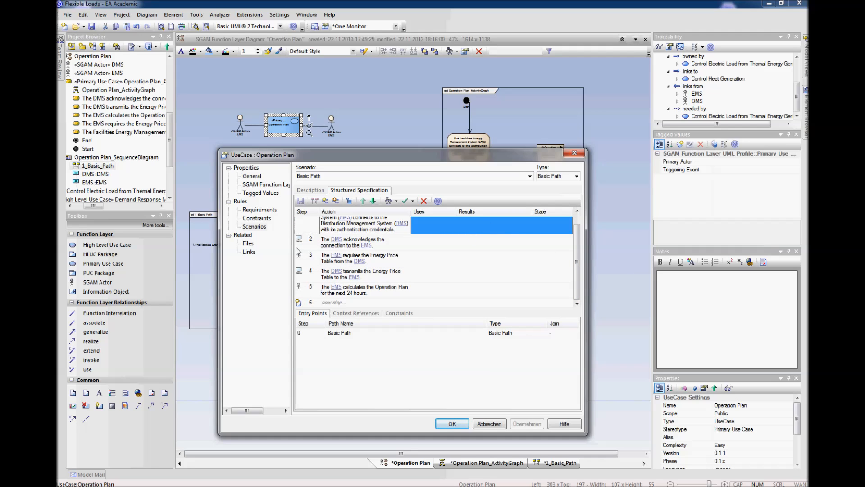
click(258, 210)
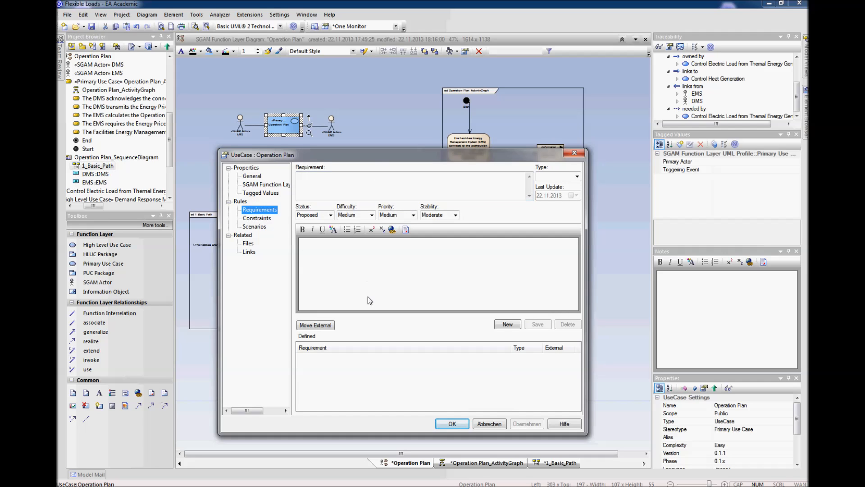
drag(374, 158, 393, 118)
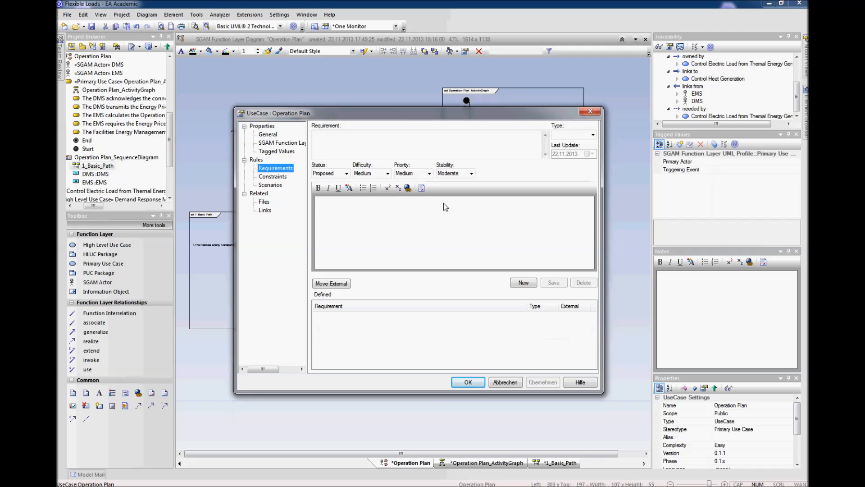
click(476, 385)
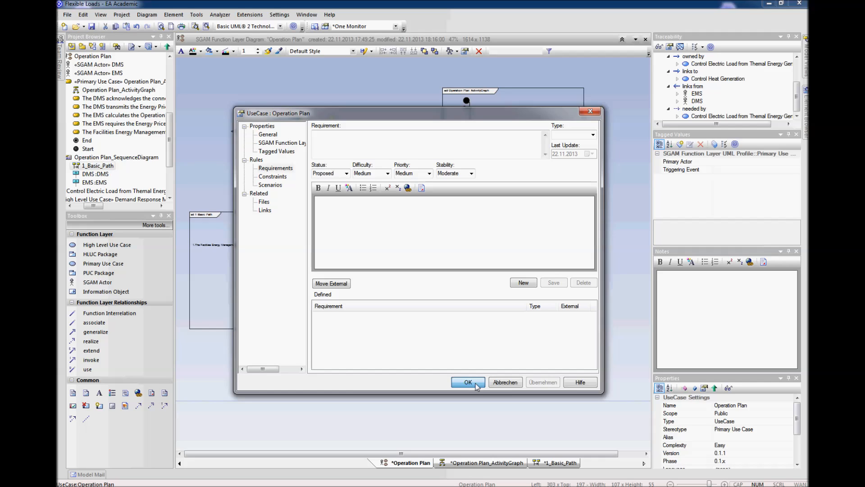
click(476, 386)
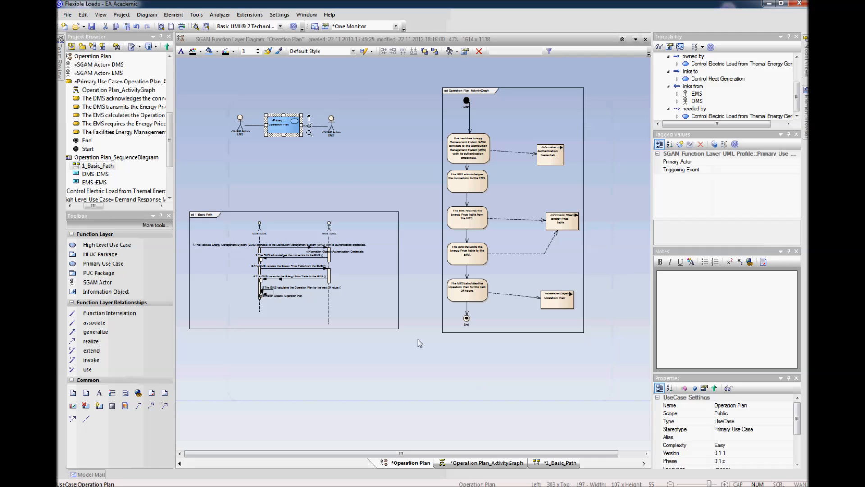
Step: Nudge the 1_Basic_Path frame slightly upward, closer to the Operation Plan use case
click(382, 294)
click(390, 367)
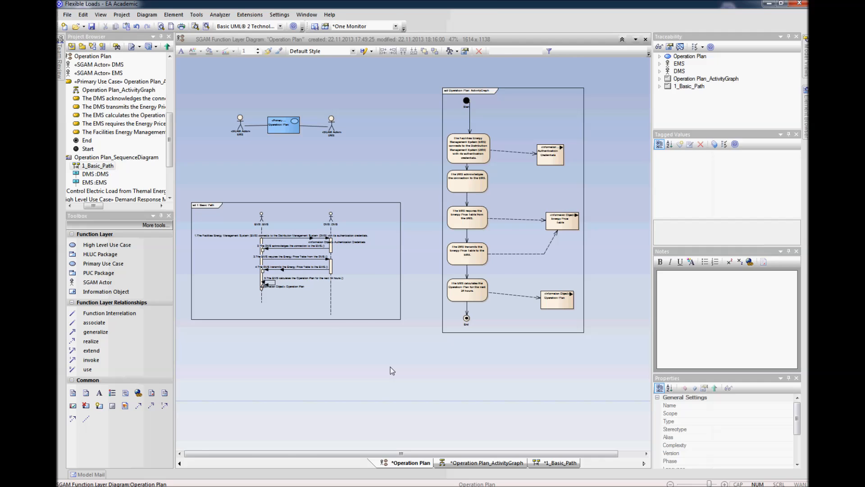
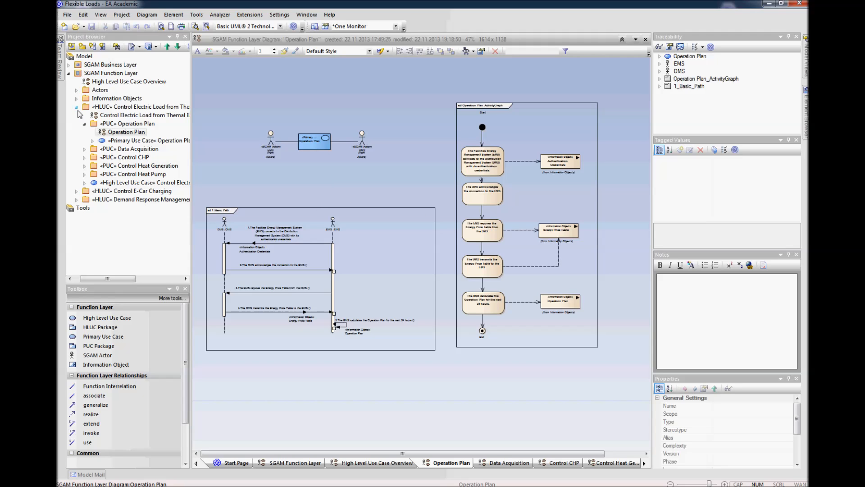
Step: Open the existing Control Electric Load from Thermal Energy Generation diagram of the high level use case package
click(84, 123)
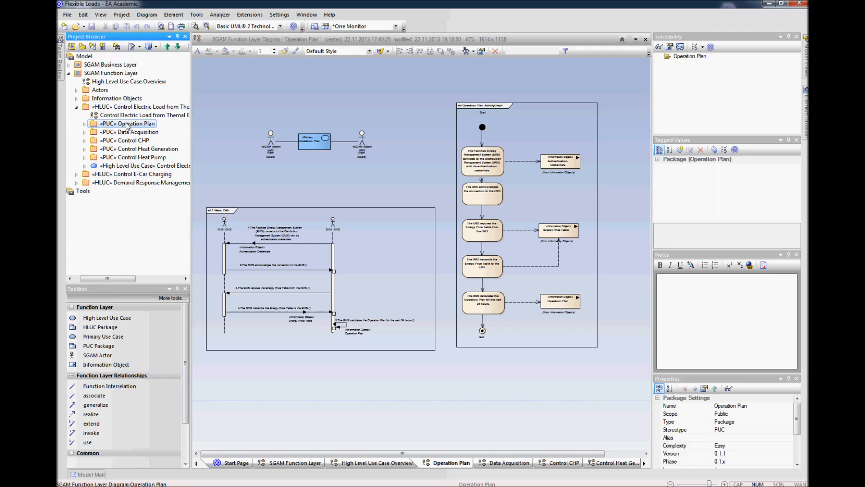
click(84, 124)
click(84, 124)
click(106, 115)
right_click(106, 116)
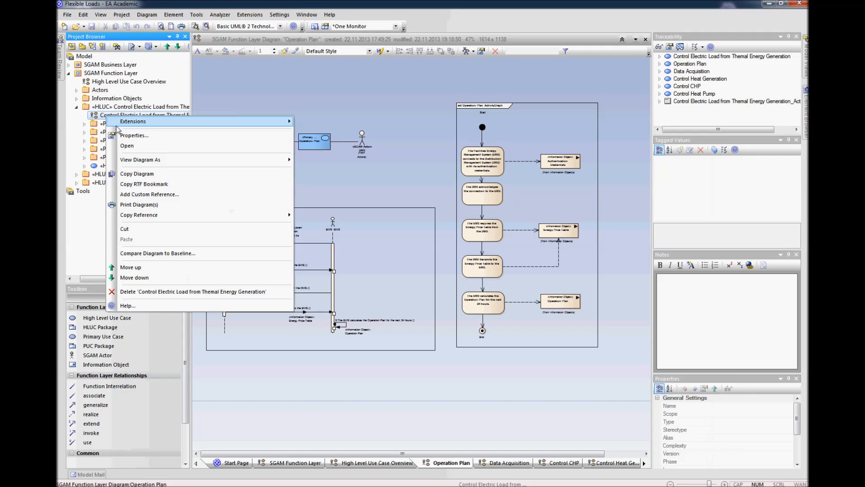
click(135, 132)
click(338, 103)
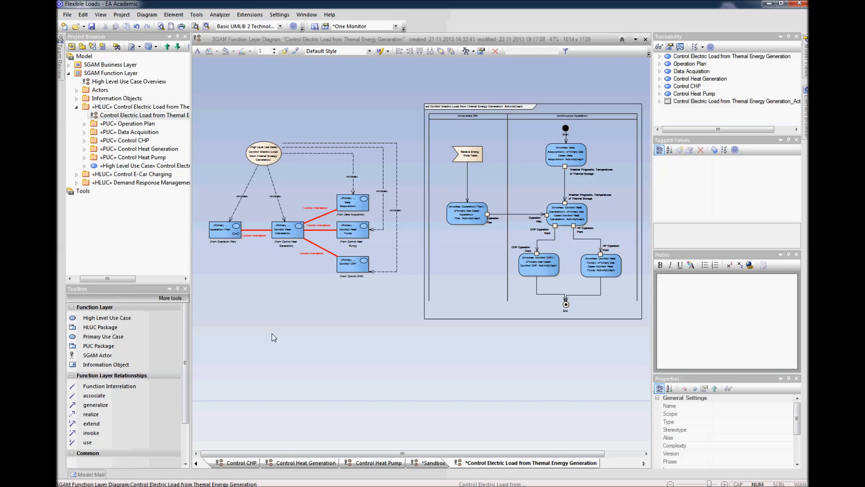
Step: Create an SGAM Function Layer diagram named Control Electric Load from Thermal Energy System in that HLUC package
click(129, 107)
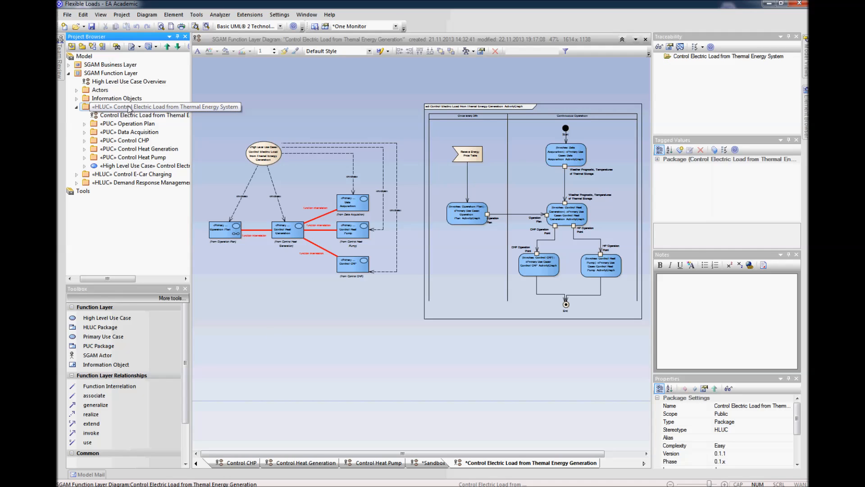
click(92, 46)
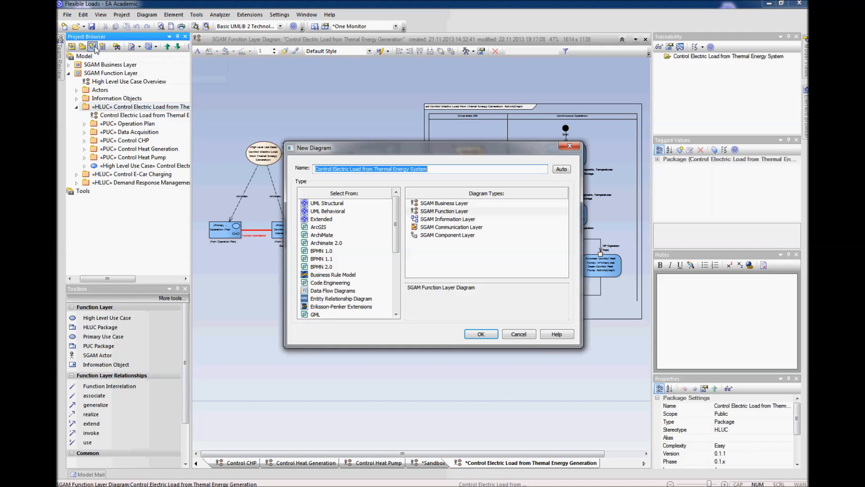
click(460, 212)
click(481, 334)
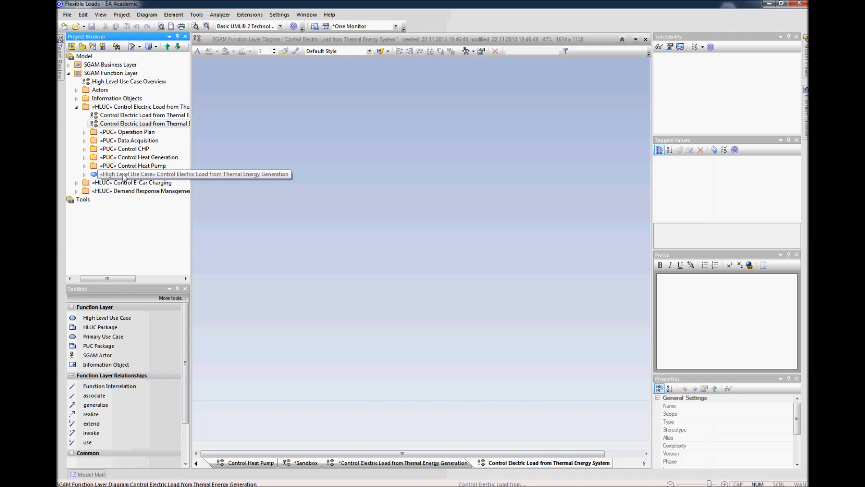
Step: Place the Control Electric Load high level use case on the new diagram and insert all of its related use cases
drag(124, 175, 287, 170)
drag(296, 169, 306, 177)
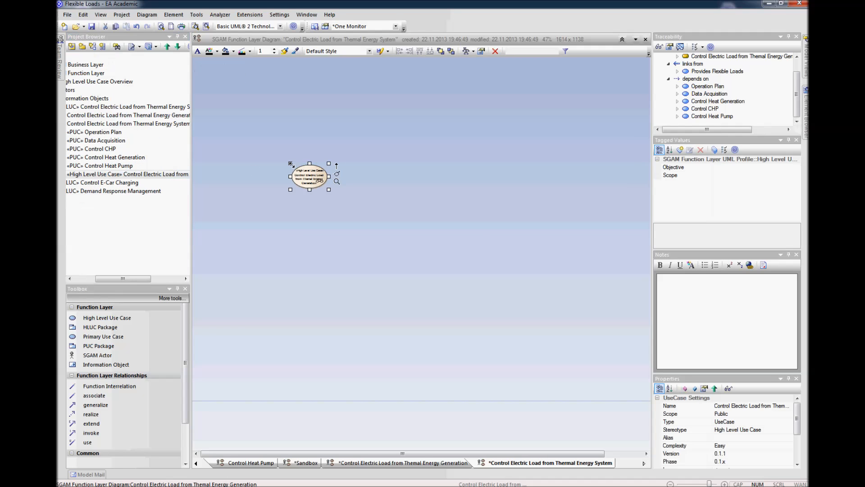
right_click(305, 177)
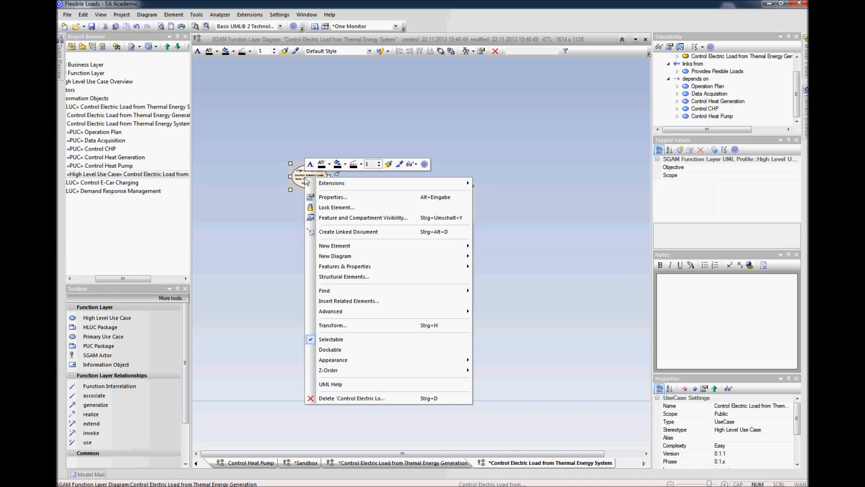
click(368, 301)
click(313, 213)
click(314, 222)
click(314, 230)
click(313, 240)
click(314, 248)
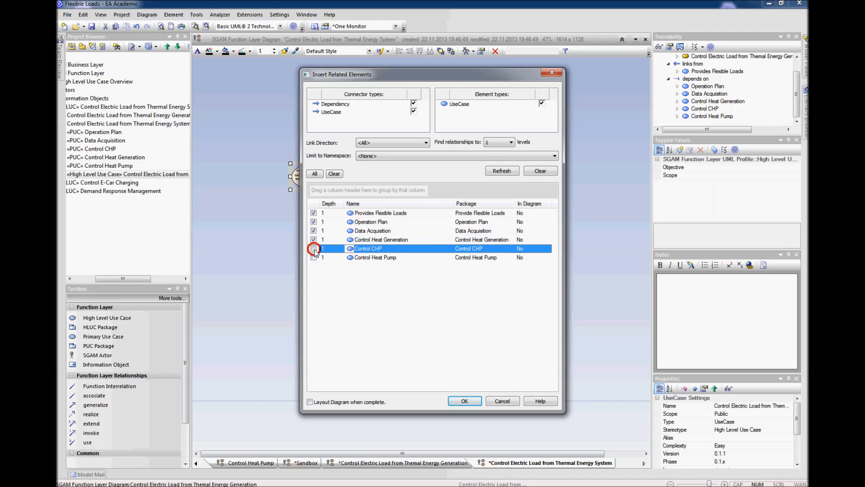
click(314, 258)
click(464, 400)
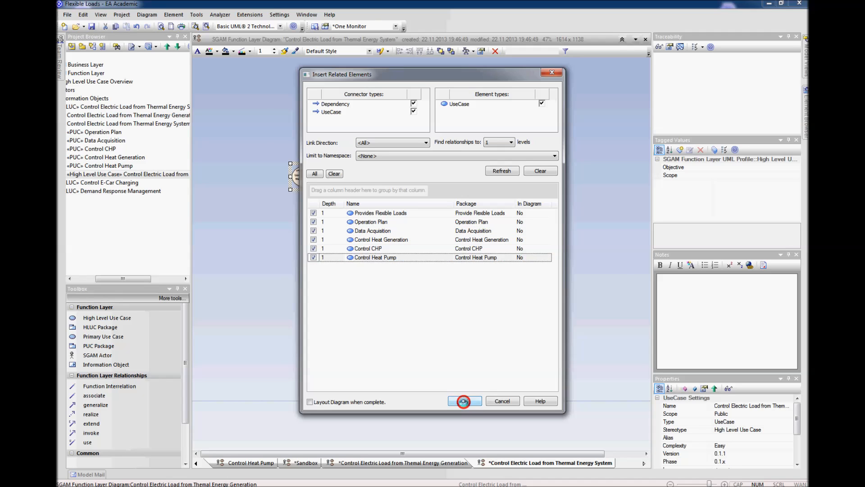
click(457, 318)
Step: Remove the Control Electric Load high level use case and the Provides Flexible Loads business use case from the diagram
click(299, 174)
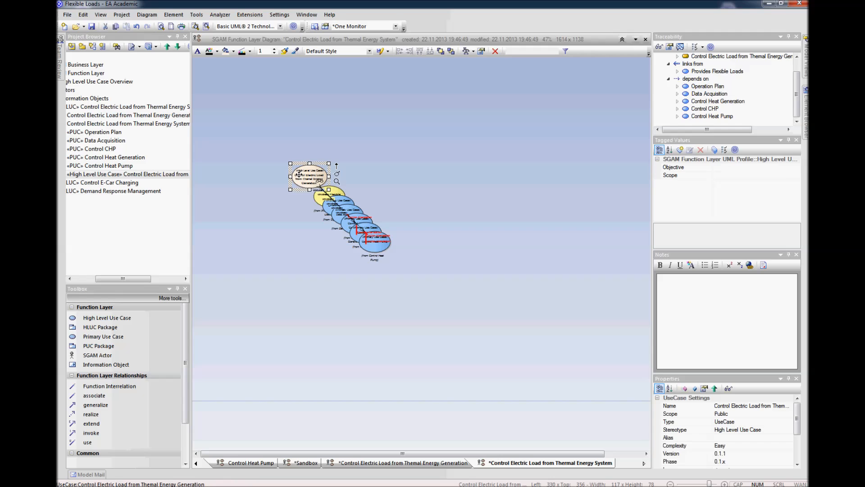
key(Delete)
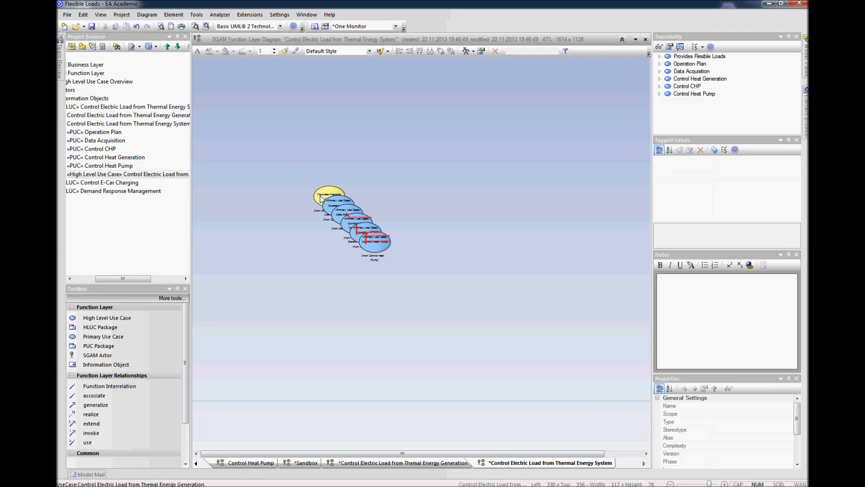
mouse_move(320, 198)
drag(323, 195, 345, 161)
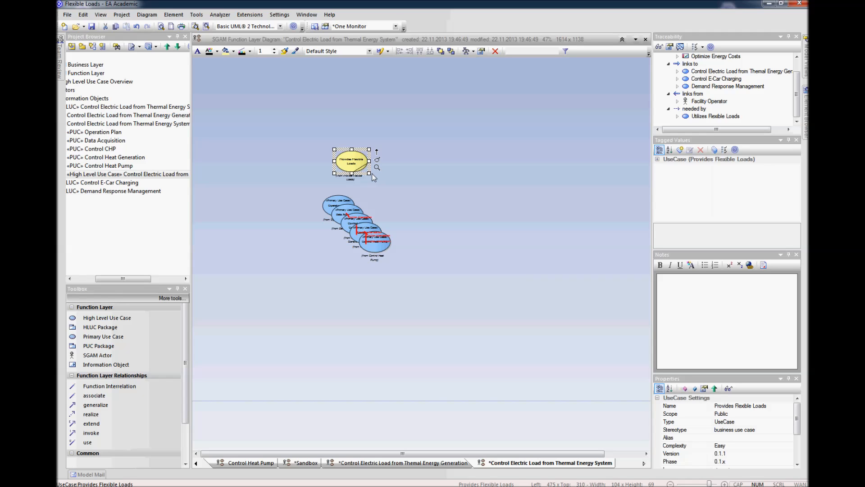
key(Delete)
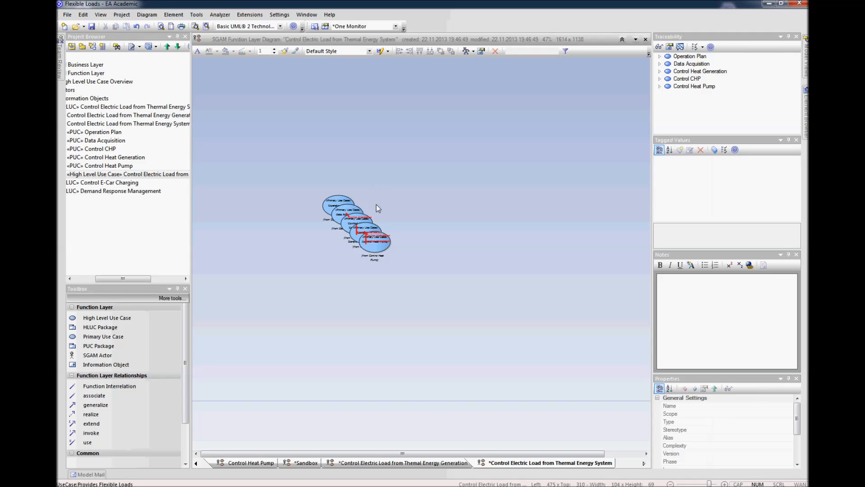
Step: Spread out the overlapping primary use cases so that each one stands apart from the others
drag(379, 248, 448, 175)
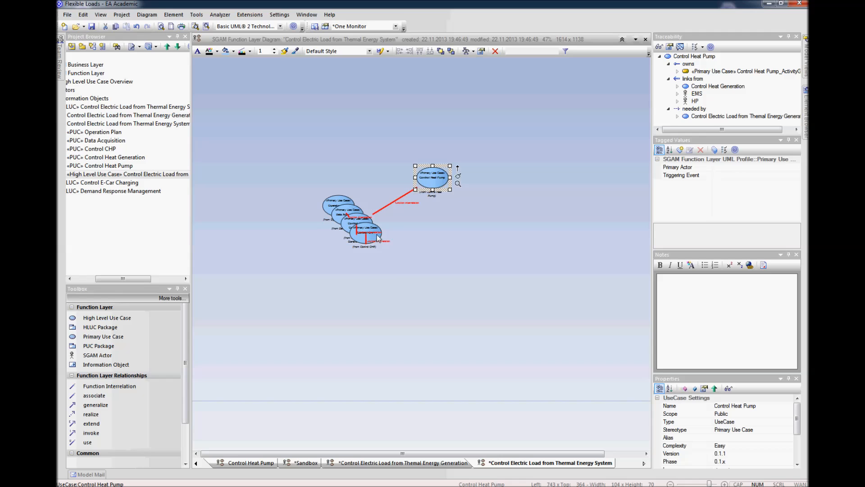
drag(359, 239, 449, 236)
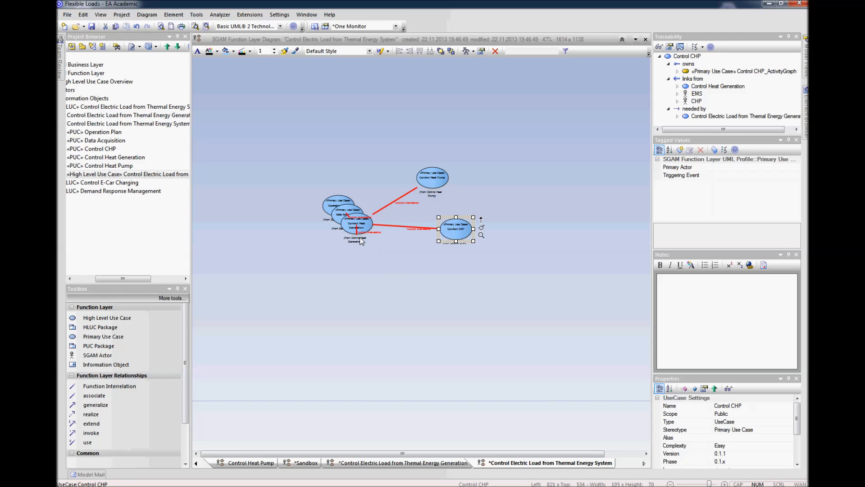
drag(351, 227, 342, 266)
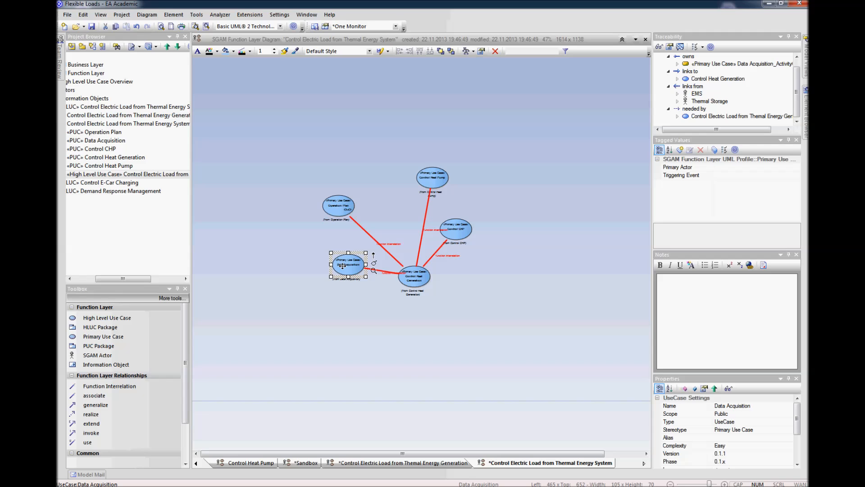
Step: Hide the function interrelation between Control Heat Generation and Control CHP in this diagram
click(431, 257)
right_click(432, 259)
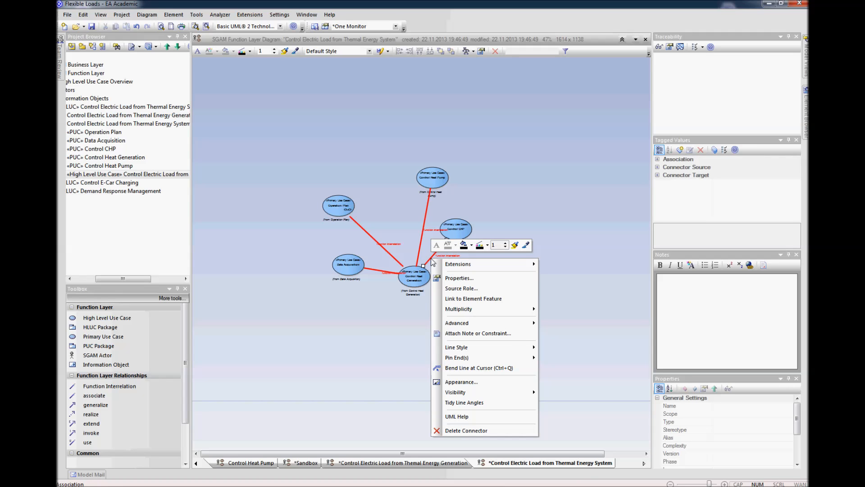
mouse_move(477, 390)
click(567, 391)
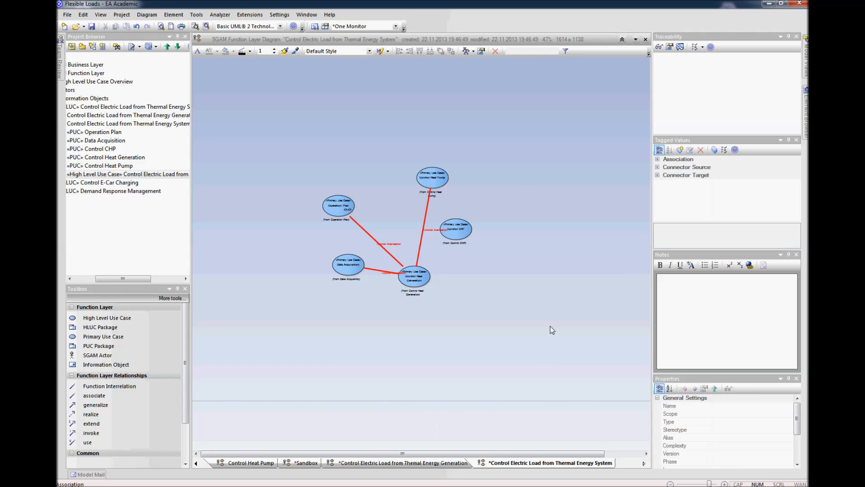
Step: Hide the remaining function interrelations between the primary use cases using the diagram's Visible Relations settings
click(150, 16)
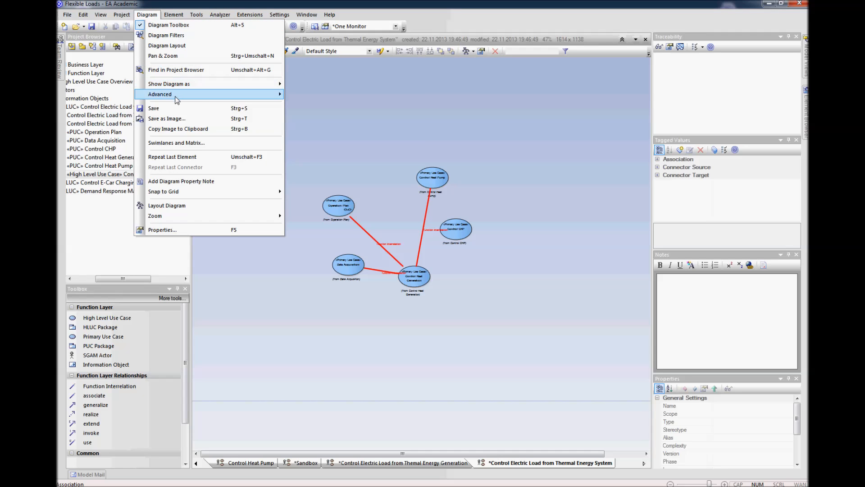
mouse_move(177, 100)
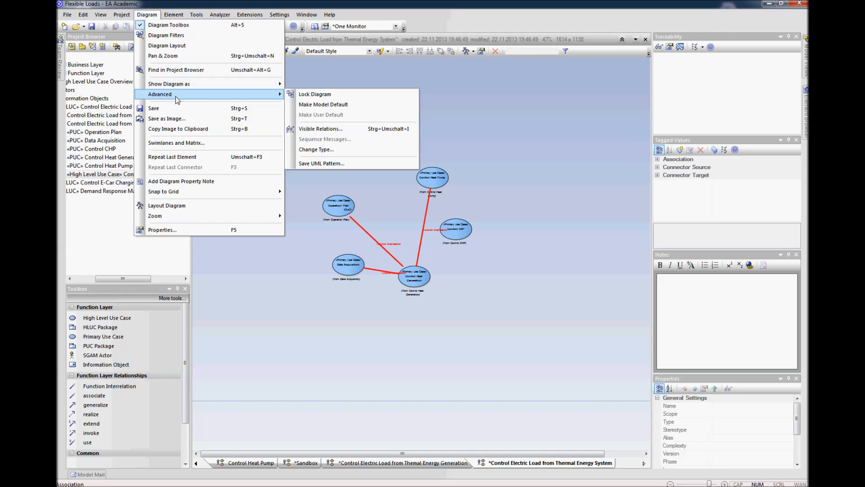
click(316, 129)
click(528, 117)
click(528, 125)
click(528, 132)
click(702, 237)
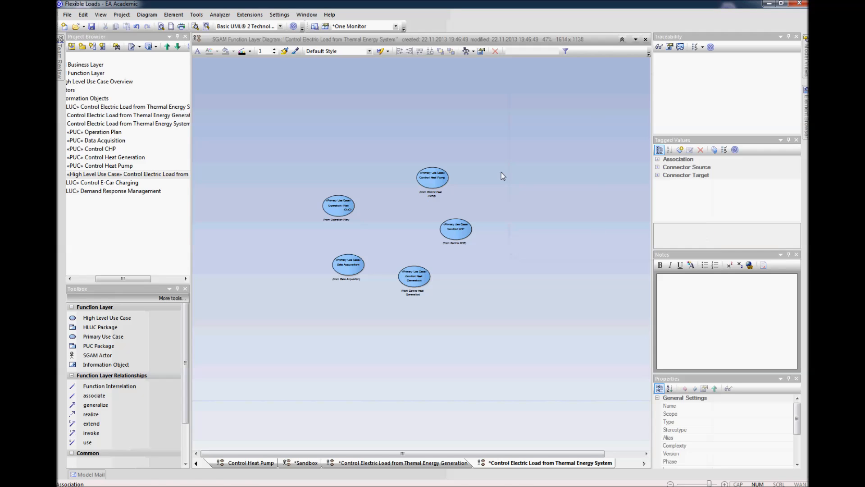
Step: Shift Control Heat Pump closer to Operation Plan and add the CHP, DMS, EMS, HP and Thermal Storage actors to the diagram
click(439, 180)
drag(440, 180, 402, 178)
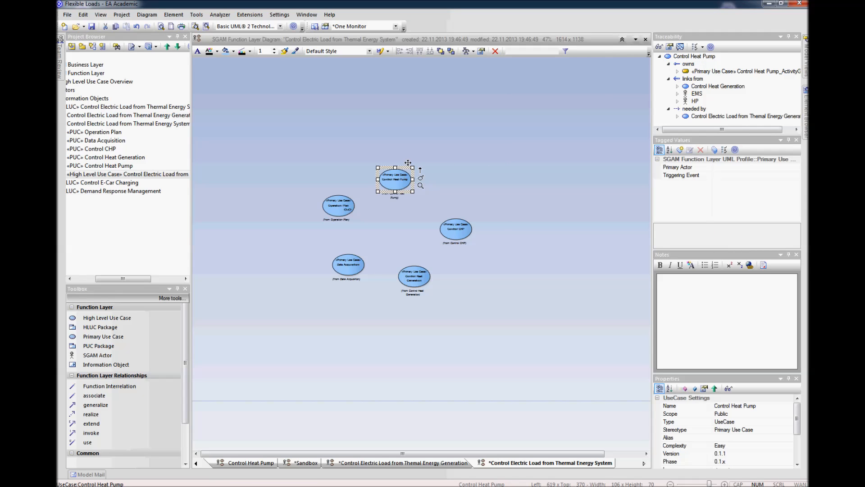
drag(142, 278, 126, 277)
click(81, 90)
click(114, 98)
click(123, 131)
drag(122, 98, 255, 94)
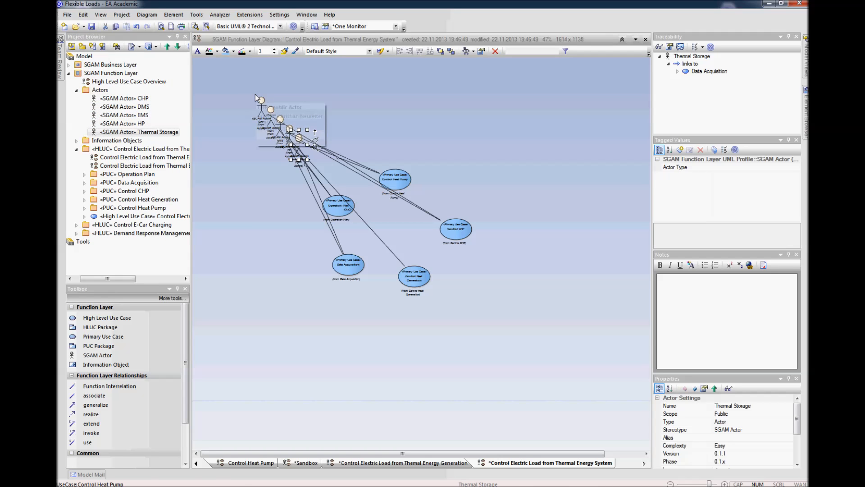
Step: Position the CHP actor to the right of the Control CHP use case
click(261, 101)
drag(261, 101, 432, 96)
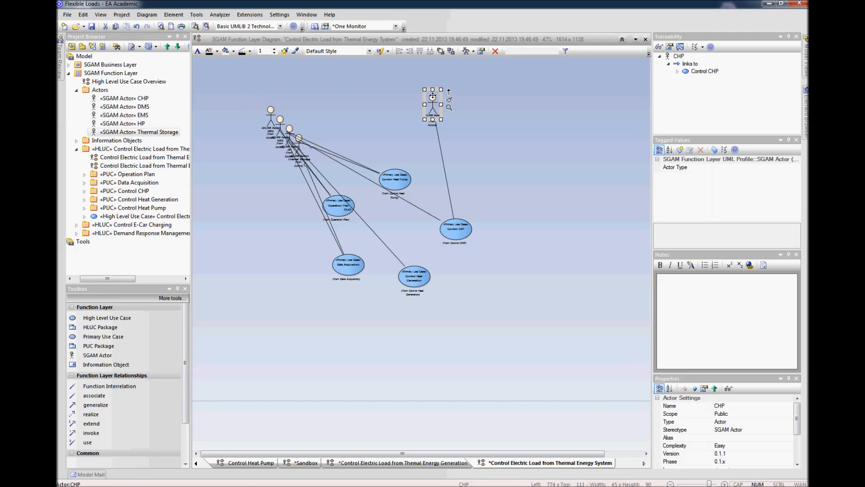
click(491, 157)
scroll(490, 158, up, 2)
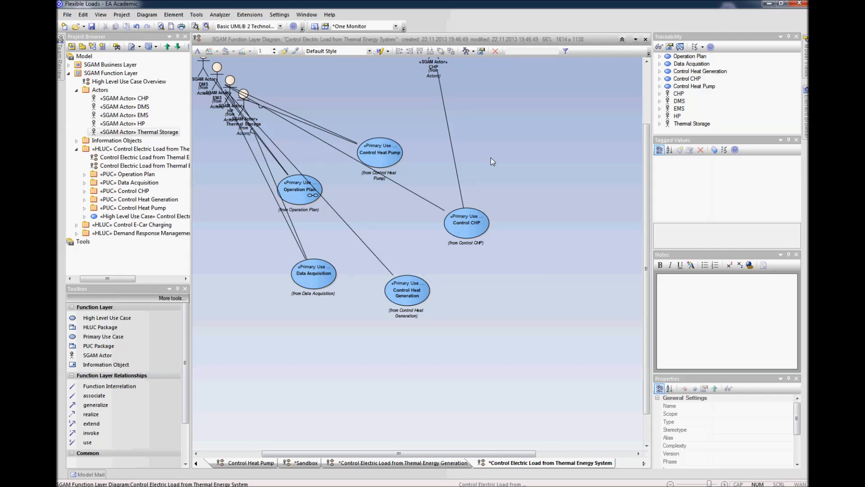
scroll(490, 158, down, 1)
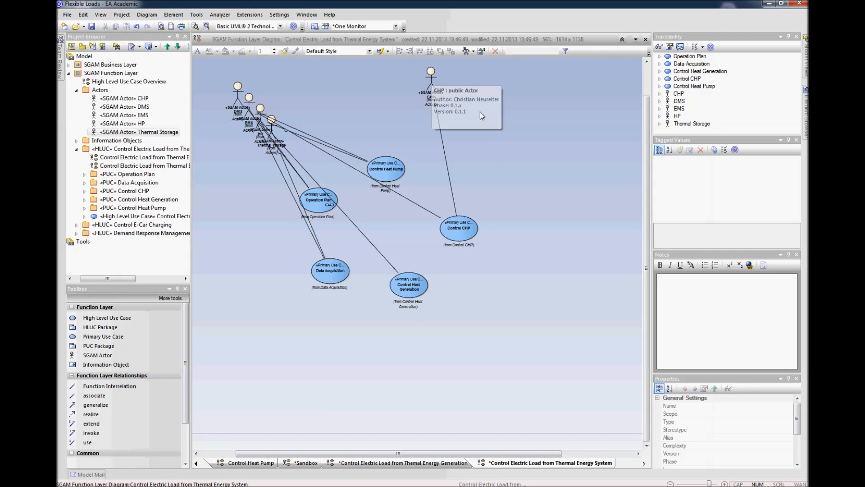
drag(432, 84, 518, 216)
Step: Place the DMS actor to the left of Operation Plan and shift that use case slightly to the right
click(235, 87)
drag(235, 87, 230, 184)
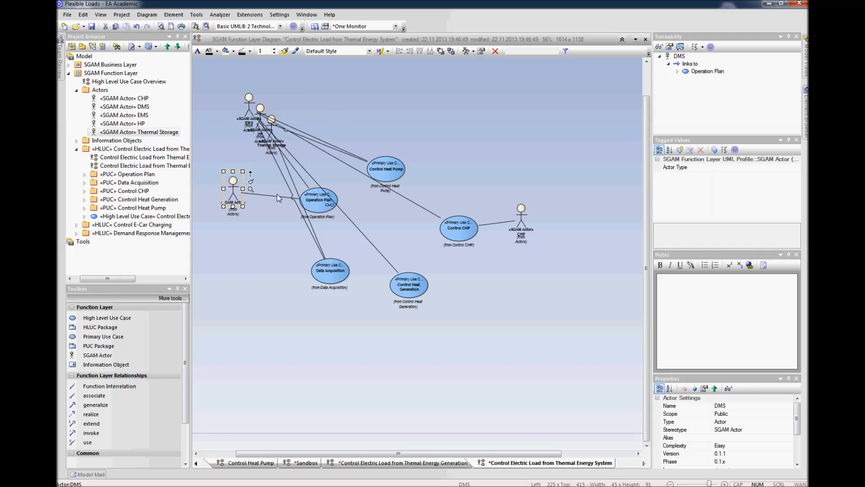
click(317, 206)
drag(316, 205, 352, 214)
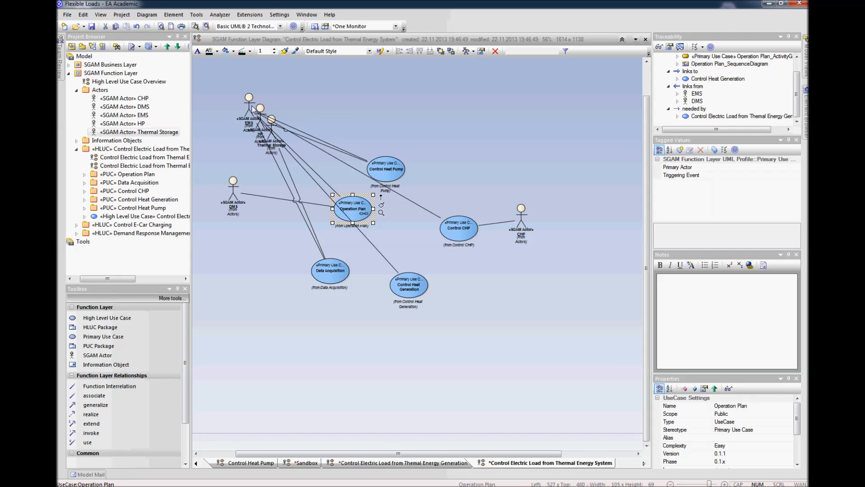
Step: Move the EMS actor above Control CHP and the HP actor to the left of Data Acquisition
click(246, 96)
drag(248, 94, 462, 132)
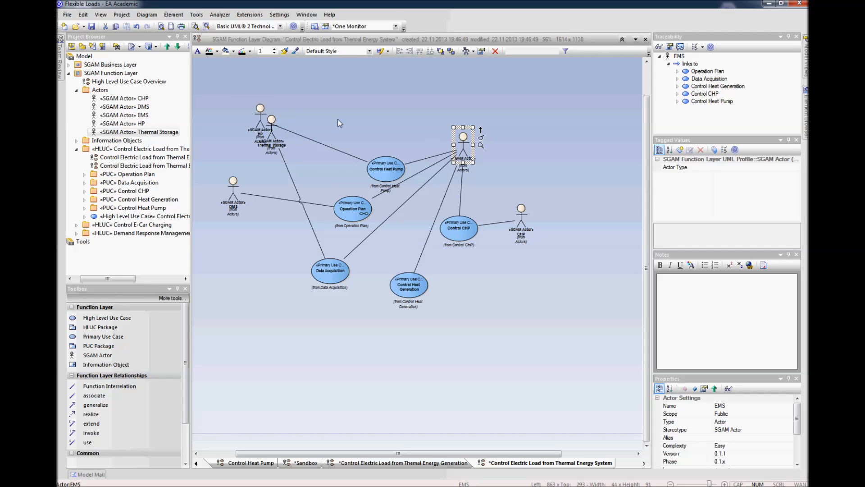
click(263, 111)
drag(270, 119, 284, 158)
drag(260, 113, 262, 275)
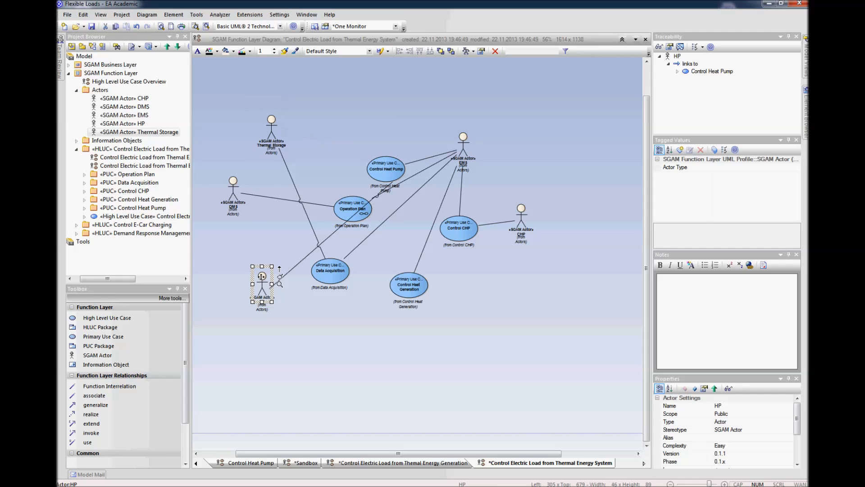
click(269, 338)
Step: Bring the HP actor and Control Heat Pump together below Control CHP, and move Control Heat Generation and Operation Plan up towards EMS
drag(264, 282, 487, 285)
drag(395, 171, 445, 326)
drag(405, 290, 422, 196)
drag(356, 208, 372, 143)
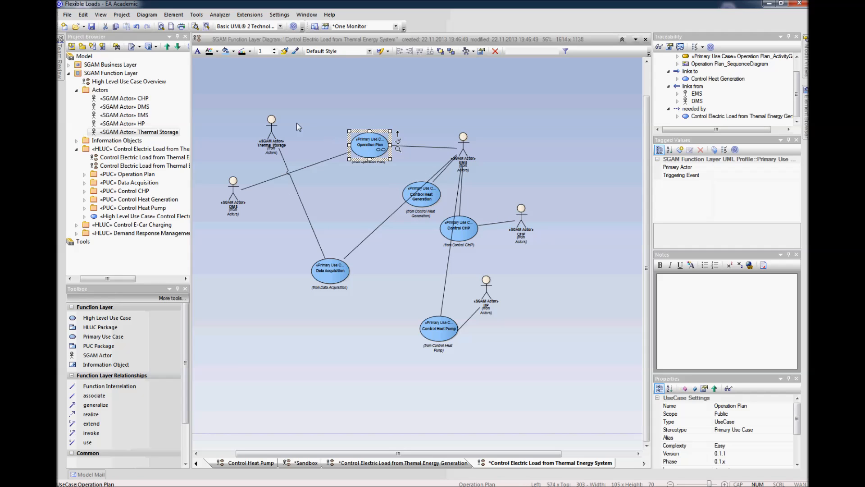
Step: Place the Thermal Storage actor below Data Acquisition and nudge that use case up and to the right
drag(270, 126, 329, 330)
drag(341, 266, 354, 252)
click(462, 144)
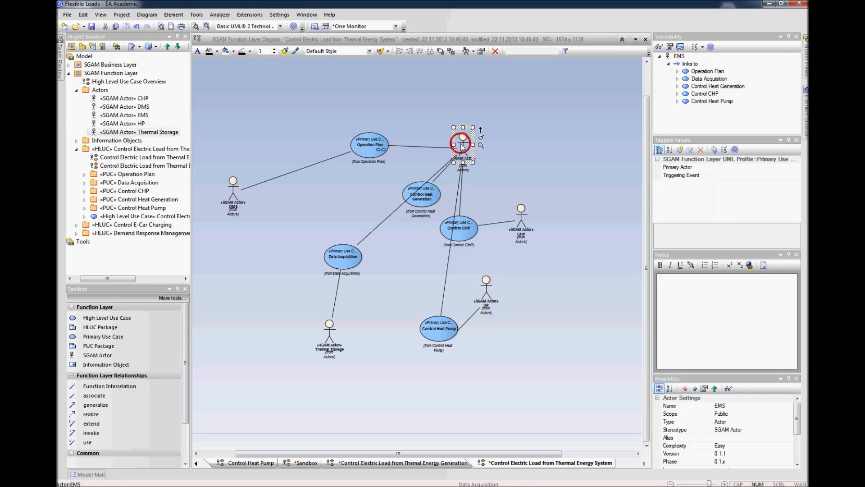
Step: Arrange Control Heat Generation under Operation Plan, with Data Acquisition, Control Heat Pump and Control CHP in a row beneath and HP below
drag(430, 199, 357, 195)
drag(352, 262, 333, 255)
drag(469, 230, 419, 244)
drag(444, 330, 379, 285)
drag(487, 295, 385, 341)
drag(418, 250, 442, 262)
drag(377, 283, 384, 255)
drag(326, 248, 325, 253)
Step: Move the DMS, CHP and EMS actors to the outer sides of the use cases and align Data Acquisition with Thermal Storage
drag(239, 191, 245, 145)
drag(513, 219, 512, 255)
drag(466, 155, 518, 153)
drag(324, 254, 320, 256)
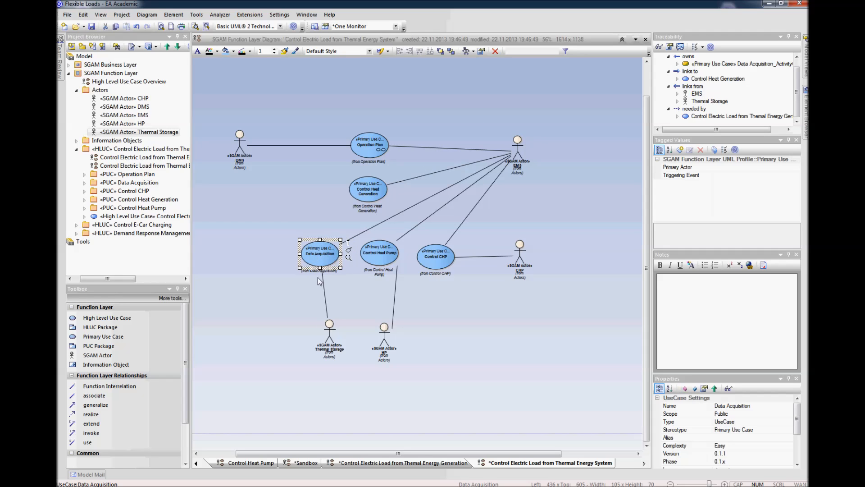
drag(327, 336, 323, 336)
click(229, 406)
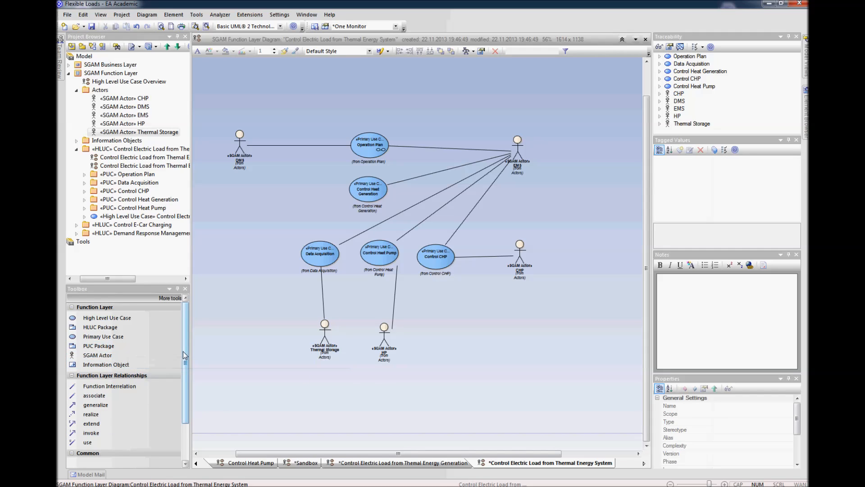
Step: Add a boundary named "Control Electric load from thermal energy system" to the free area of the diagram
drag(185, 355, 186, 405)
click(112, 430)
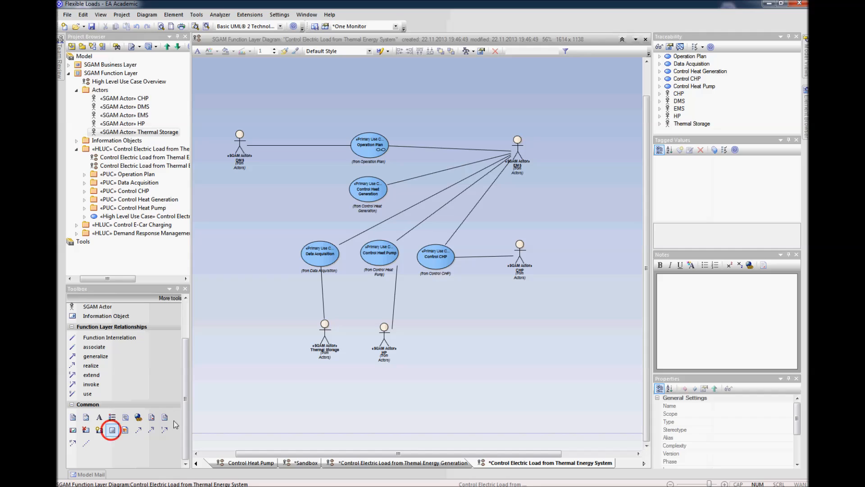
click(467, 308)
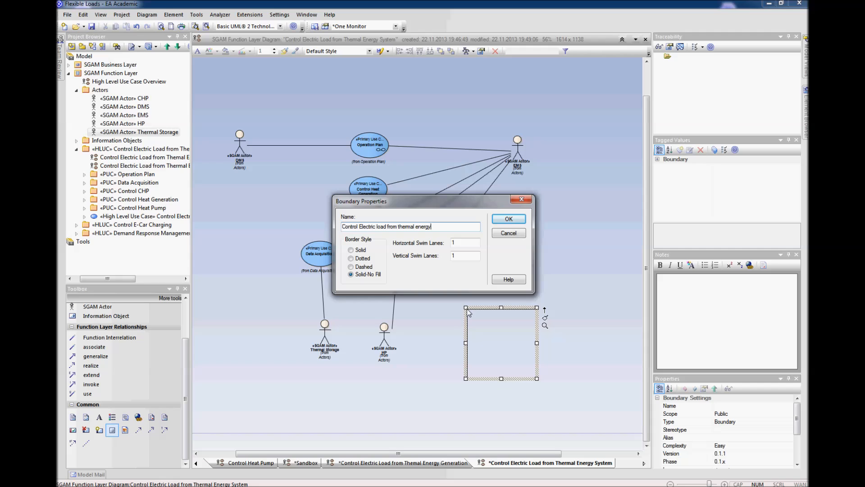
text(tem)
key(Return)
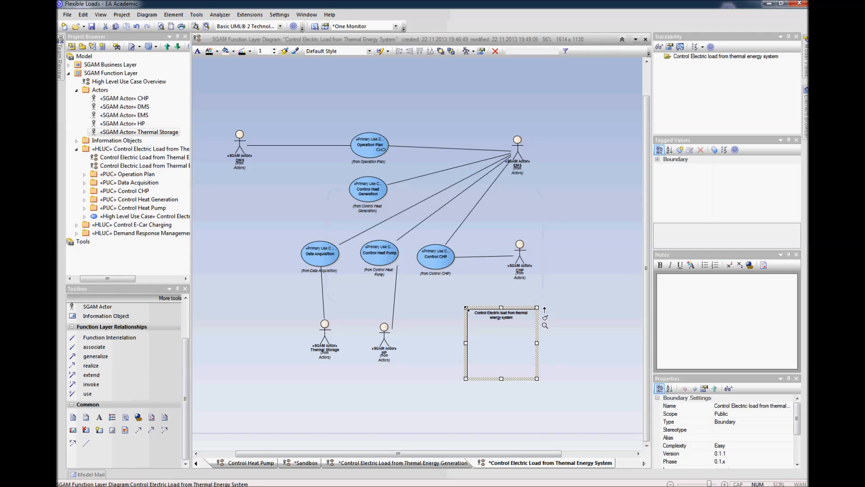
Step: Resize the boundary so it encloses all five primary use cases but no actors, and save the diagram
drag(466, 309, 280, 105)
drag(537, 378, 479, 298)
click(535, 383)
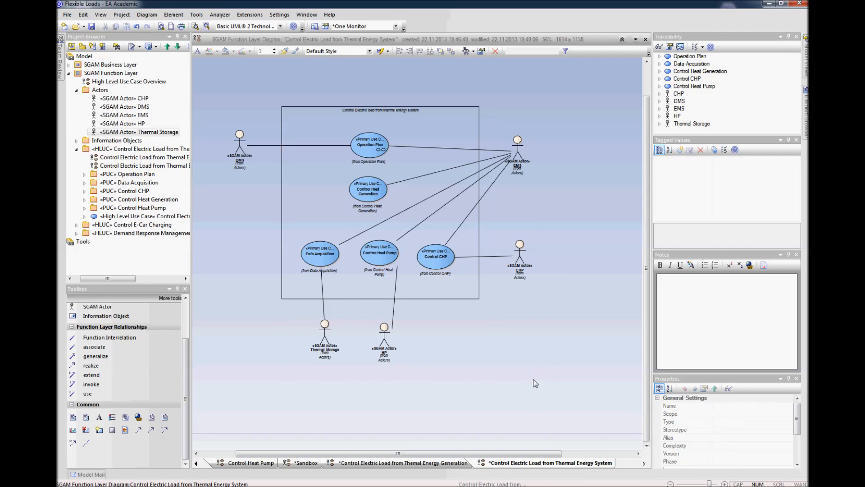
key(ctrl+s)
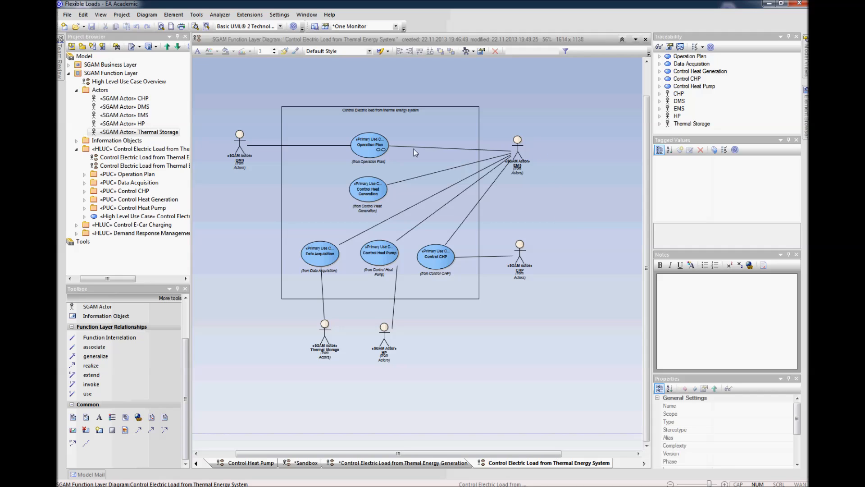
Step: Straighten the connector between Control Heat Pump and the HP actor into a vertical line
drag(395, 292, 384, 266)
click(463, 353)
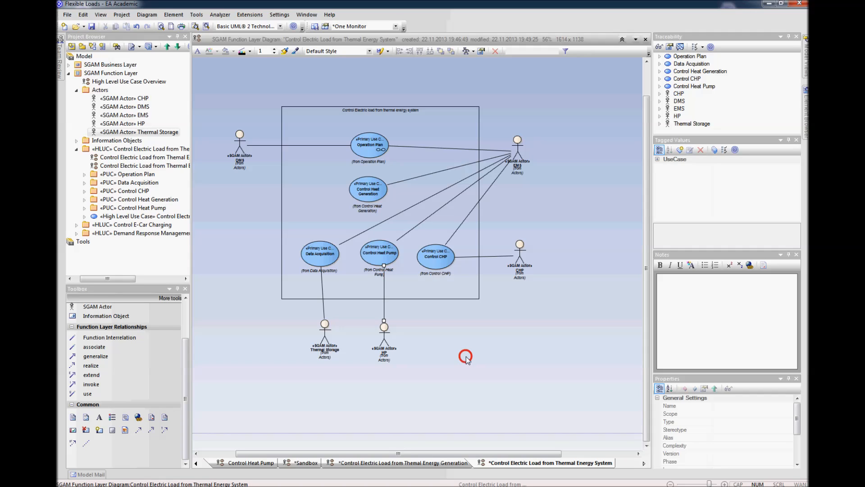
Step: Create an SGAM Function Layer diagram named "Control Electric Load from Thermal Energy System" in the HLUC package of that name
click(77, 90)
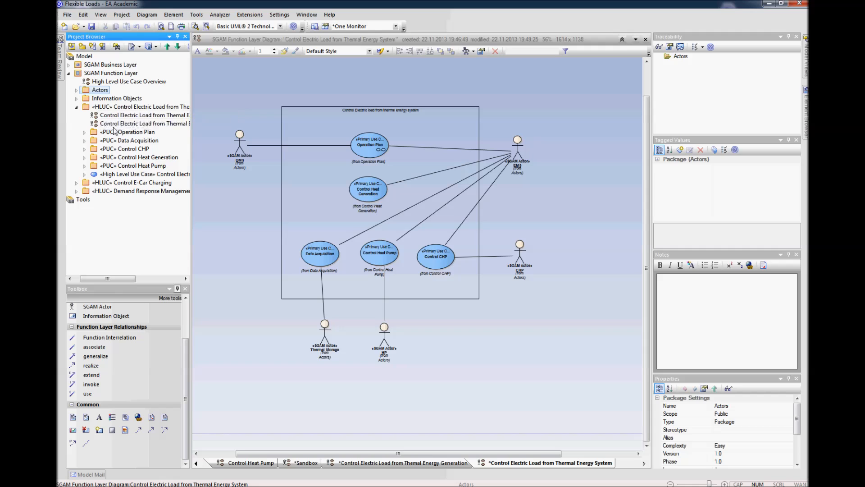
click(93, 47)
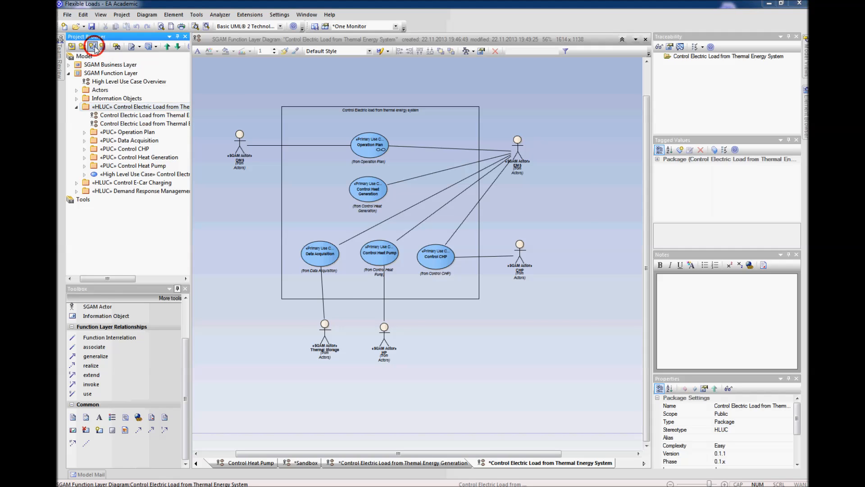
click(439, 212)
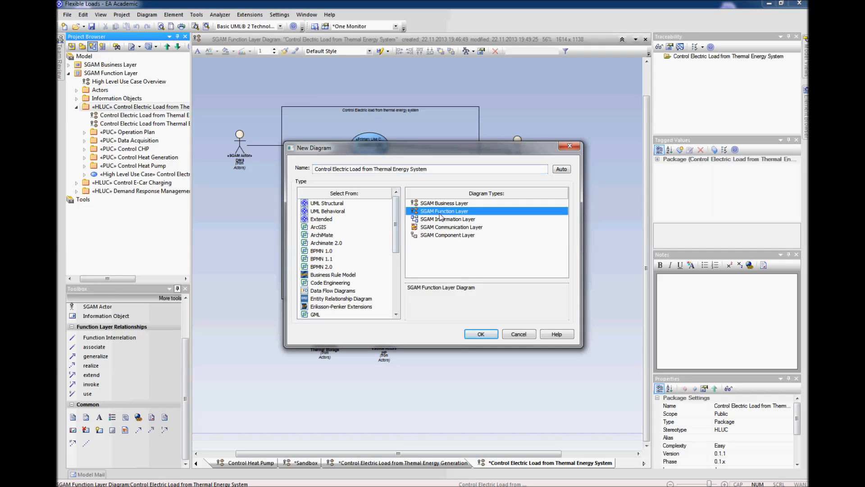
click(474, 334)
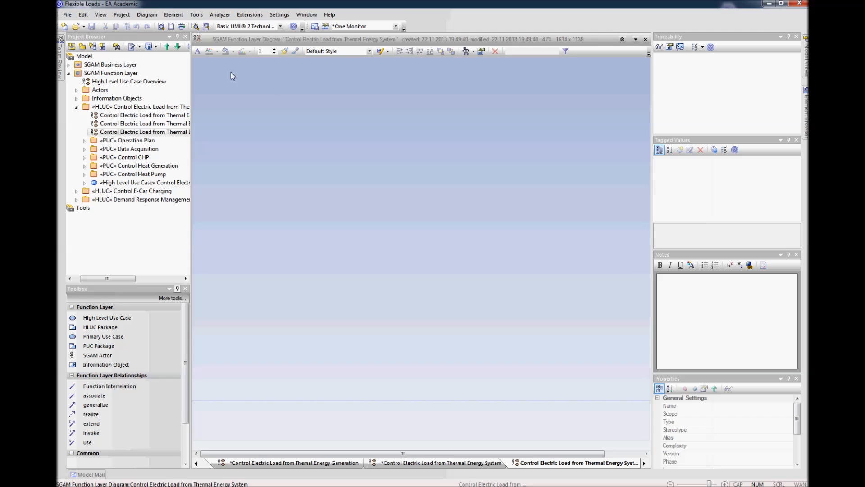
Step: Apply the SGAM_Function_Layer model profile as an active matrix on the new diagram
click(146, 15)
click(176, 142)
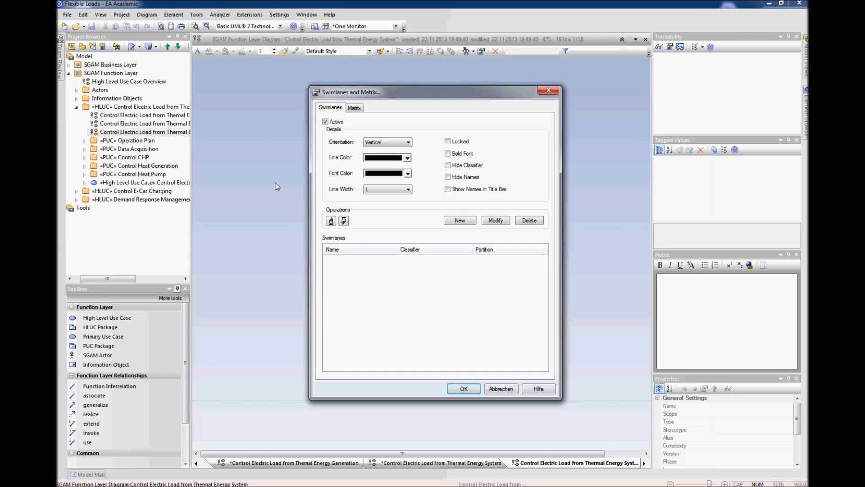
click(354, 107)
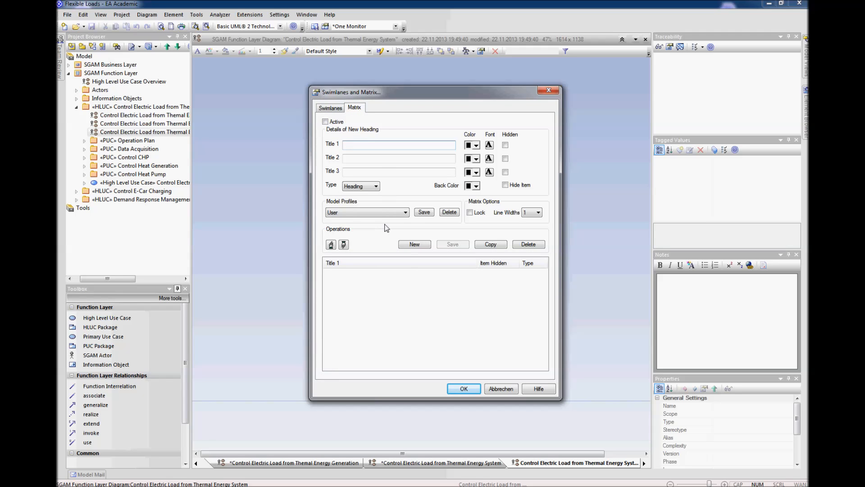
click(402, 217)
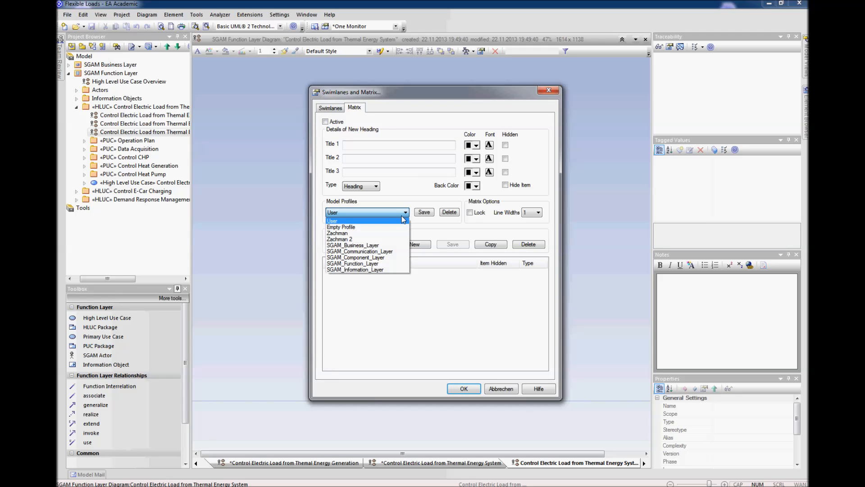
click(369, 263)
click(456, 271)
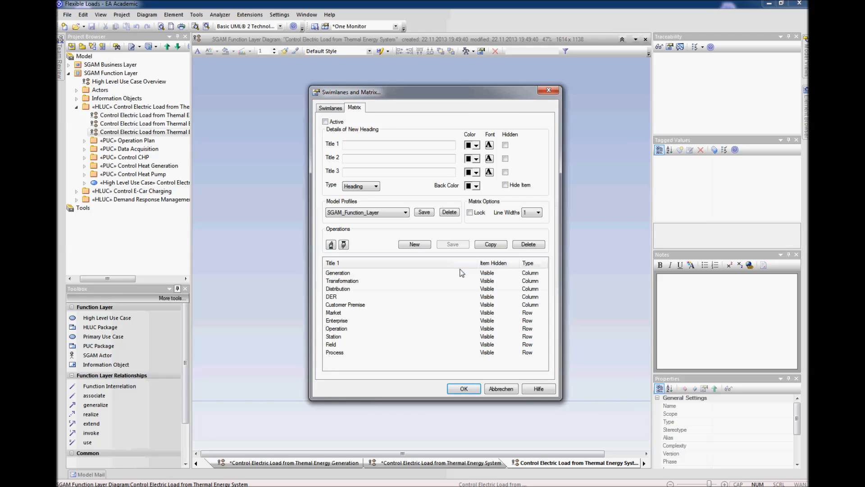
click(325, 122)
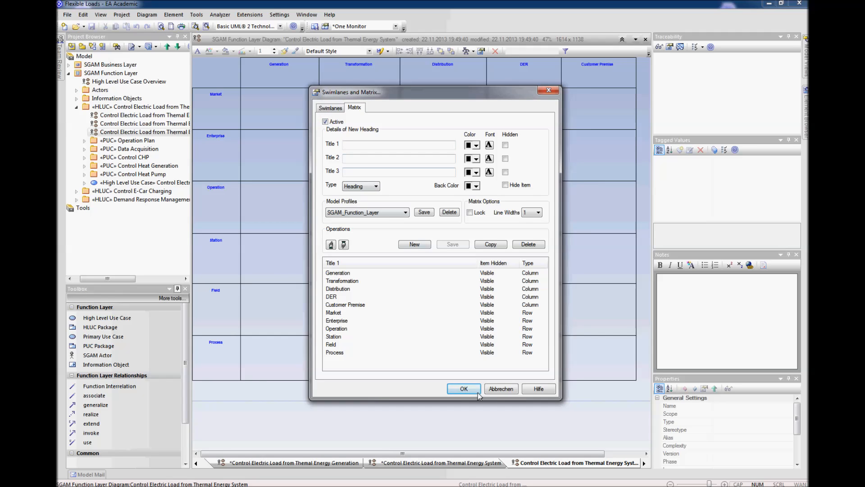
click(464, 389)
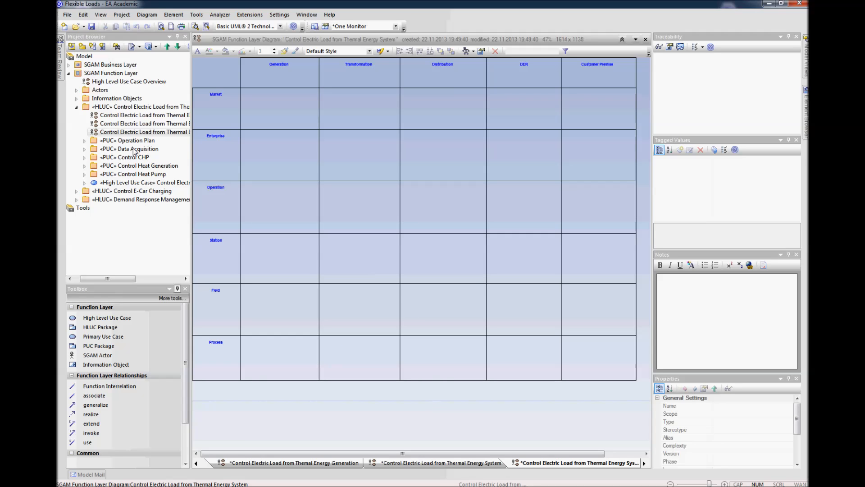
Step: Open the diagram with the boundary and actors and copy its five primary use cases
click(127, 123)
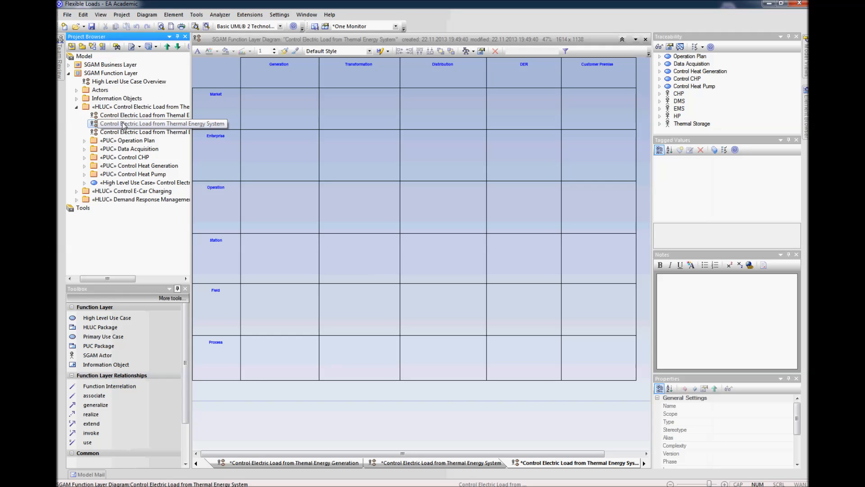
right_click(119, 125)
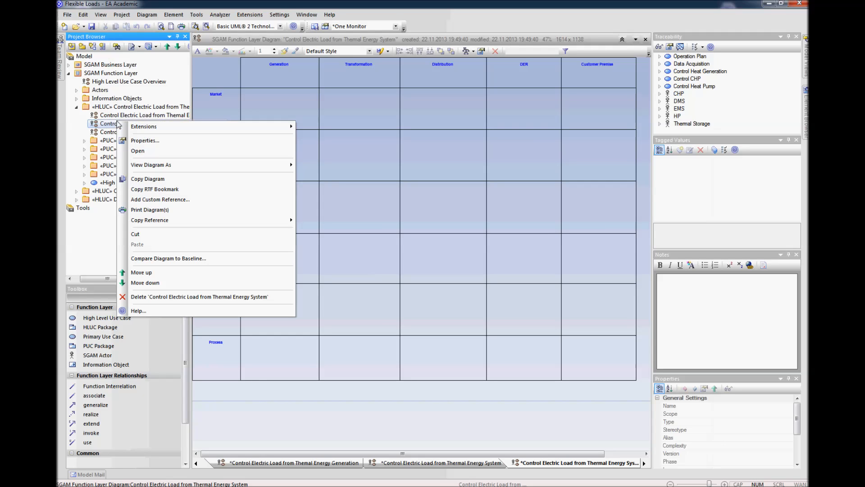
click(153, 152)
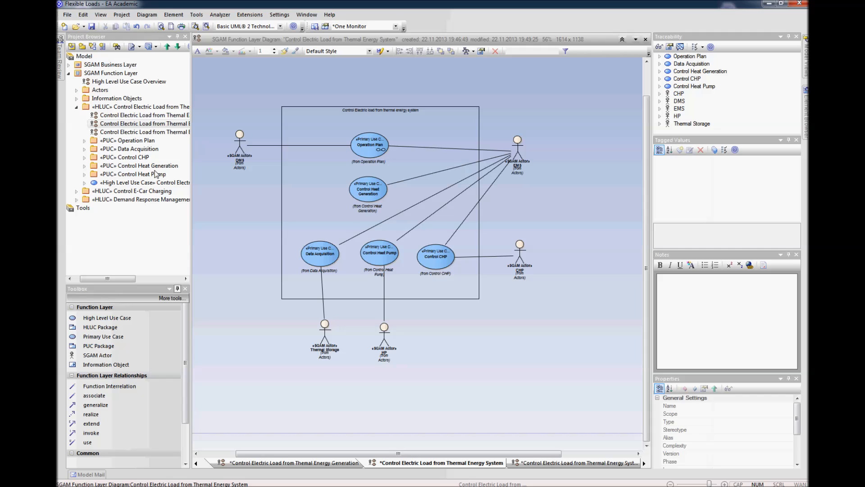
drag(294, 98, 449, 277)
ctrl+click(458, 111)
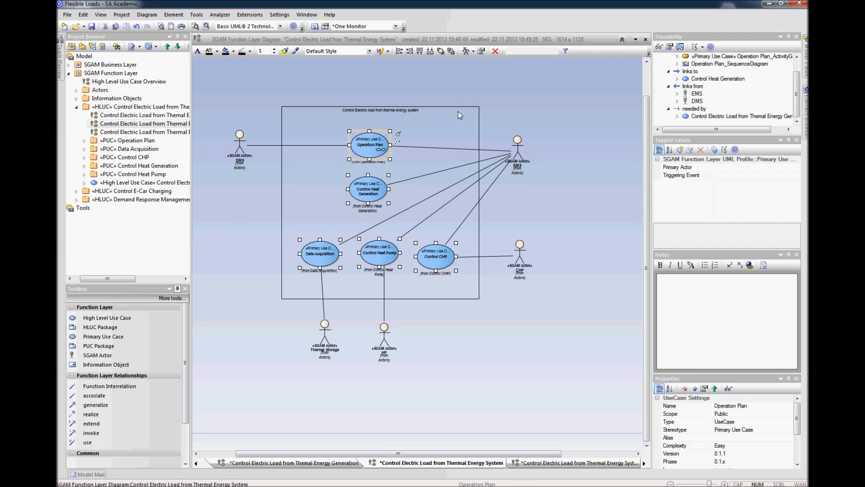
Step: Return to the SGAM matrix diagram and paste the five primary use cases into it
click(130, 132)
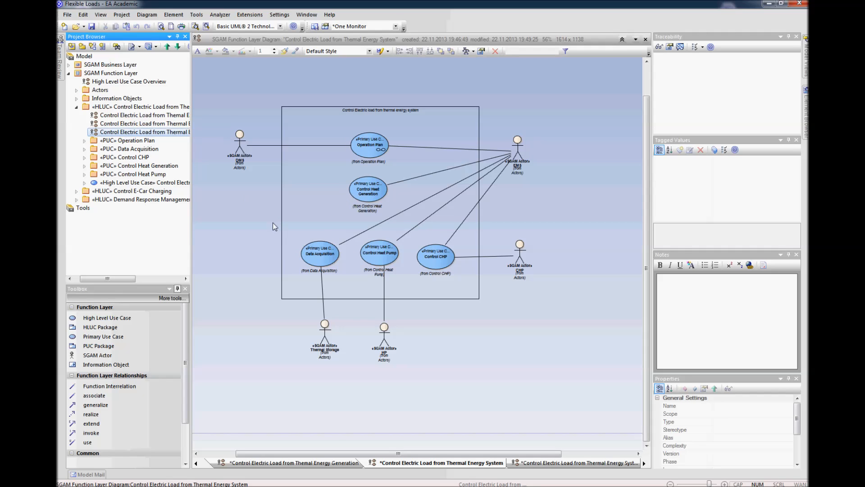
right_click(152, 132)
click(175, 162)
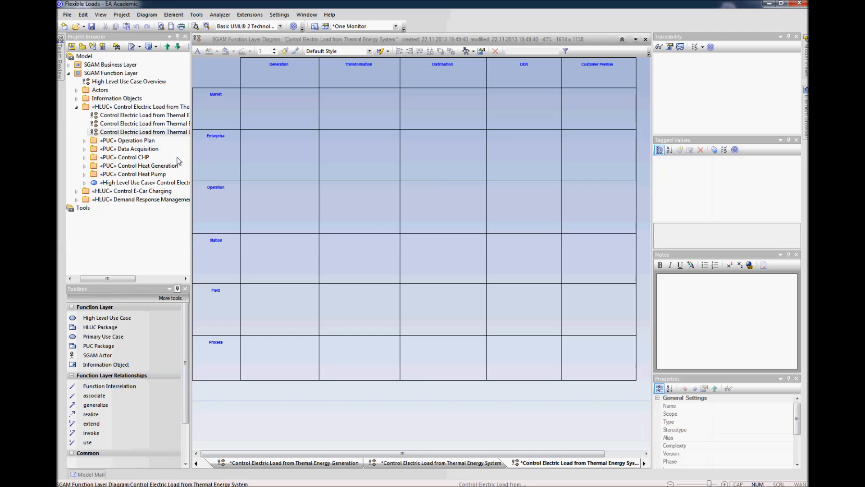
click(344, 405)
key(ctrl+v)
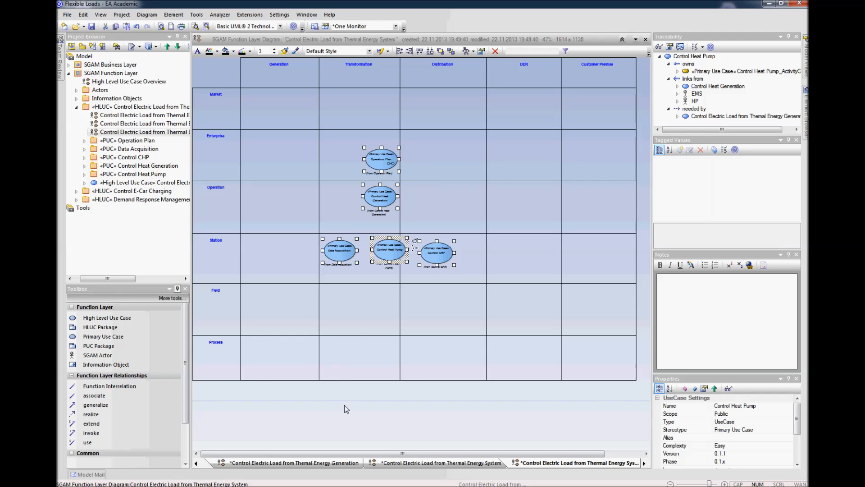
click(374, 424)
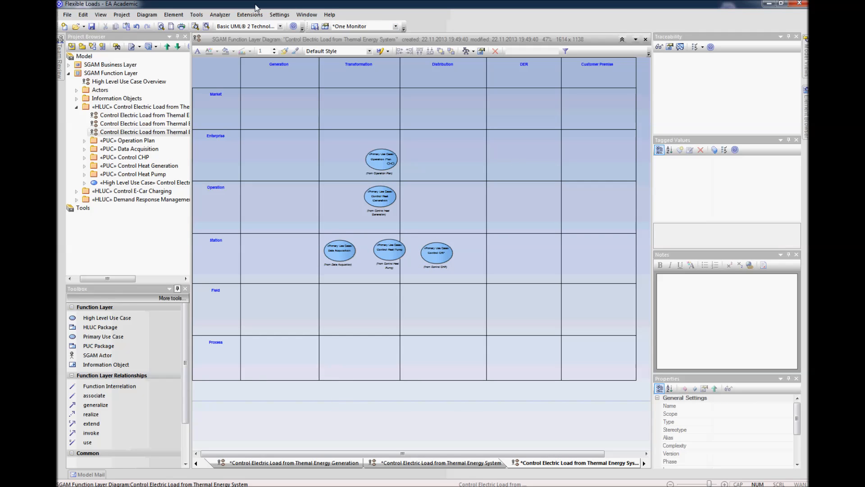
Step: Make the four Function Interrelation connectors between the primary use cases visible in the matrix diagram
click(145, 15)
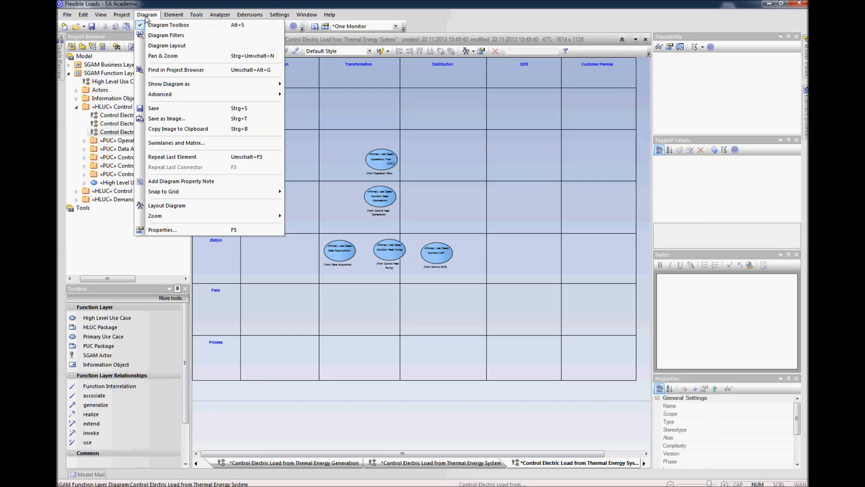
mouse_move(221, 95)
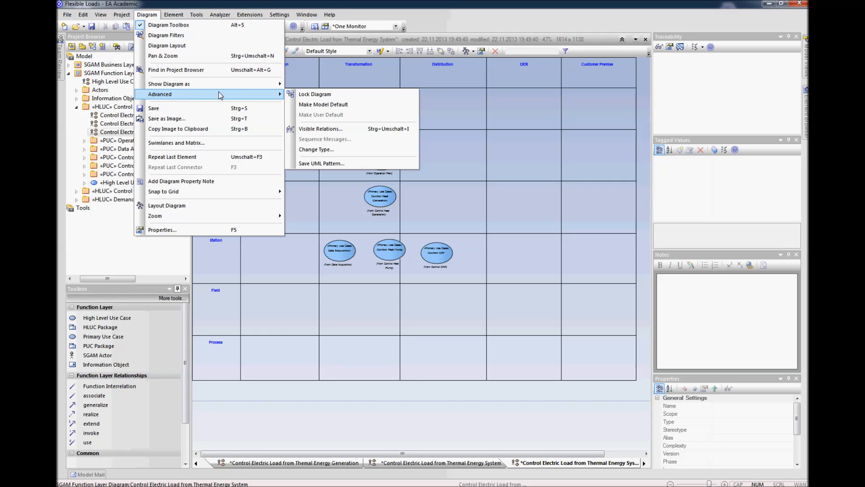
click(335, 130)
click(528, 110)
click(528, 117)
click(528, 124)
click(528, 132)
click(700, 245)
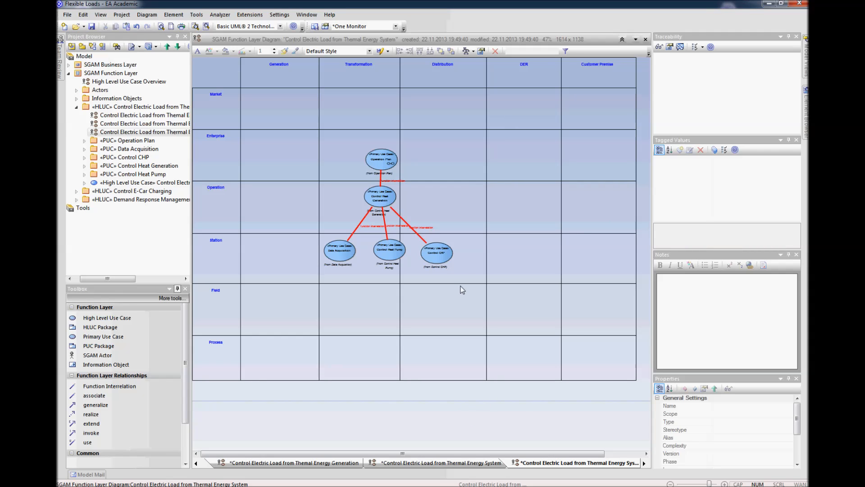
right_click(446, 257)
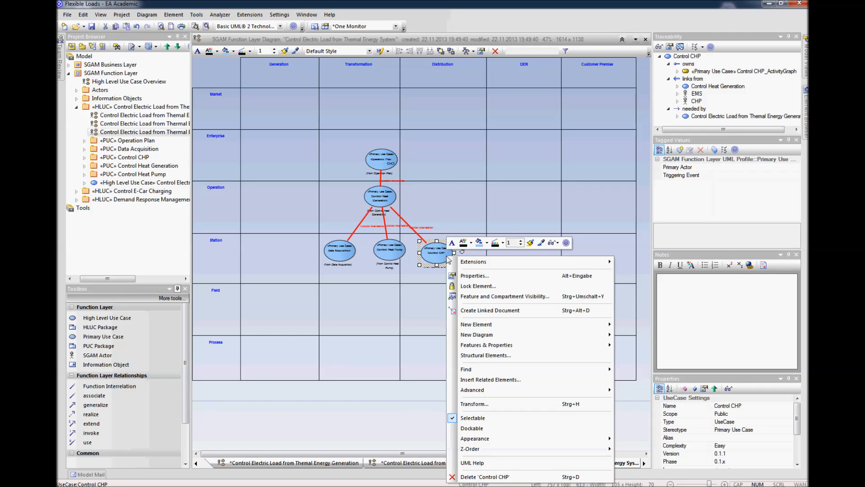
click(398, 410)
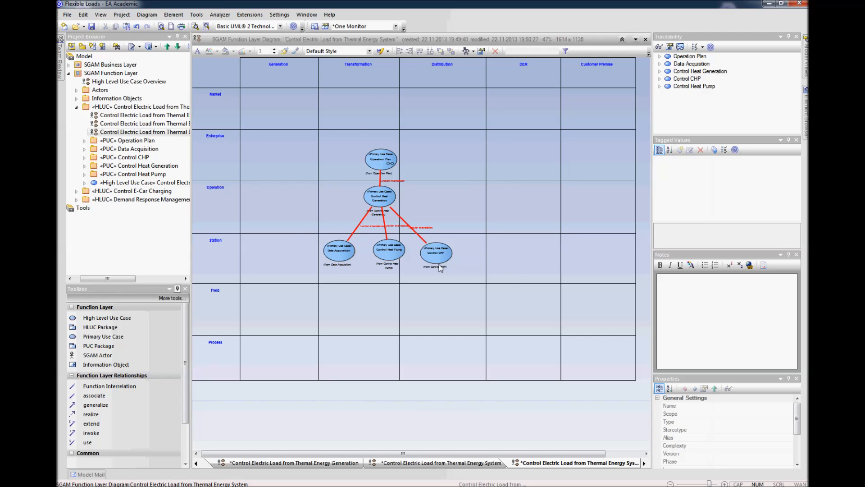
scroll(440, 268, up, 2)
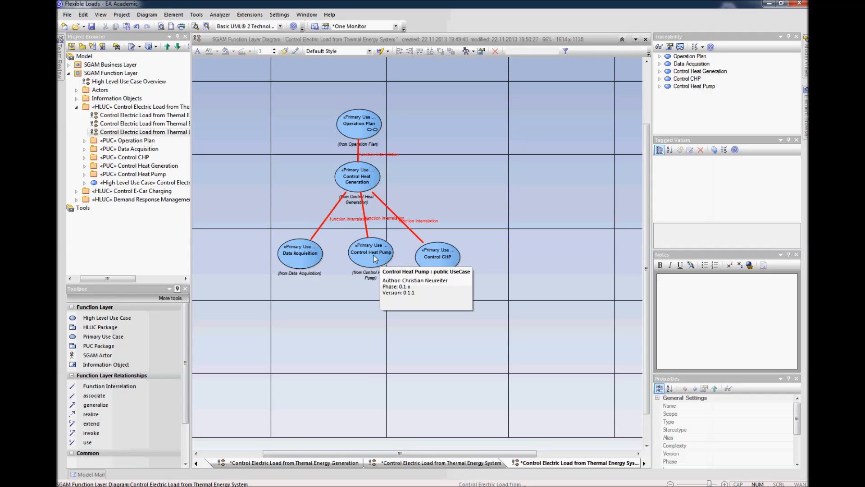
scroll(409, 263, down, 2)
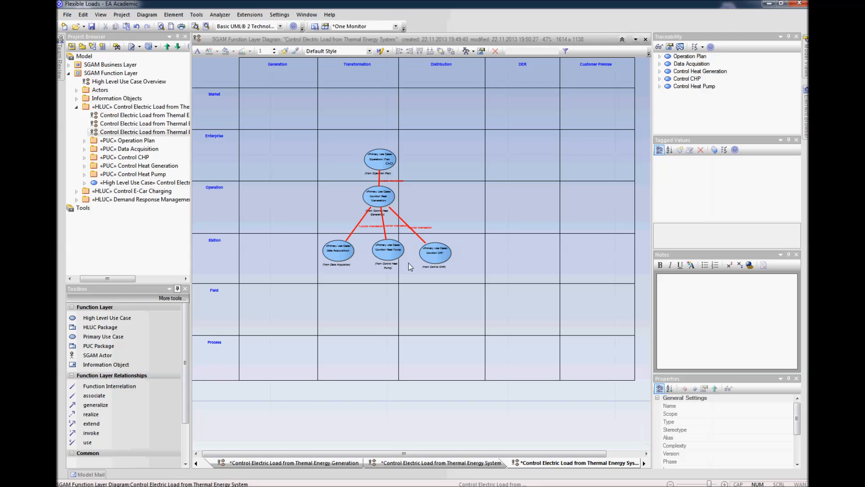
Step: Narrow the matrix's Generation and Transformation columns and widen its Distribution and DER columns
drag(487, 97, 460, 100)
drag(531, 104, 573, 105)
drag(399, 97, 375, 98)
drag(317, 109, 281, 116)
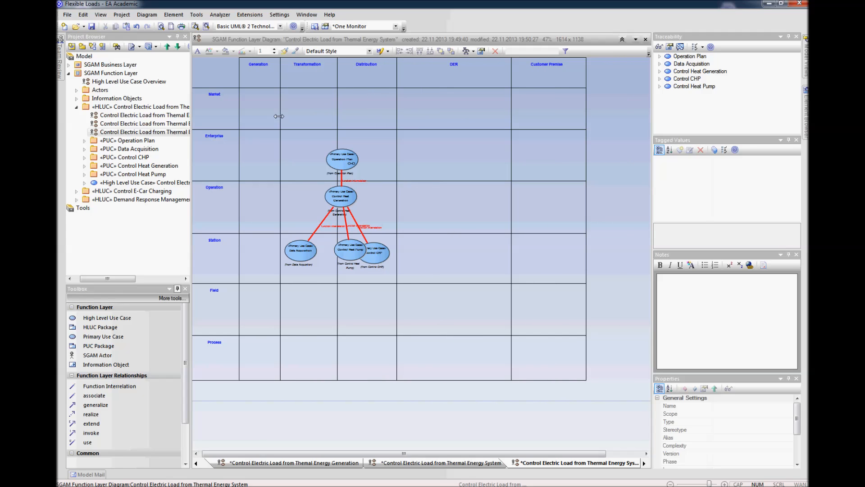
drag(336, 105, 325, 106)
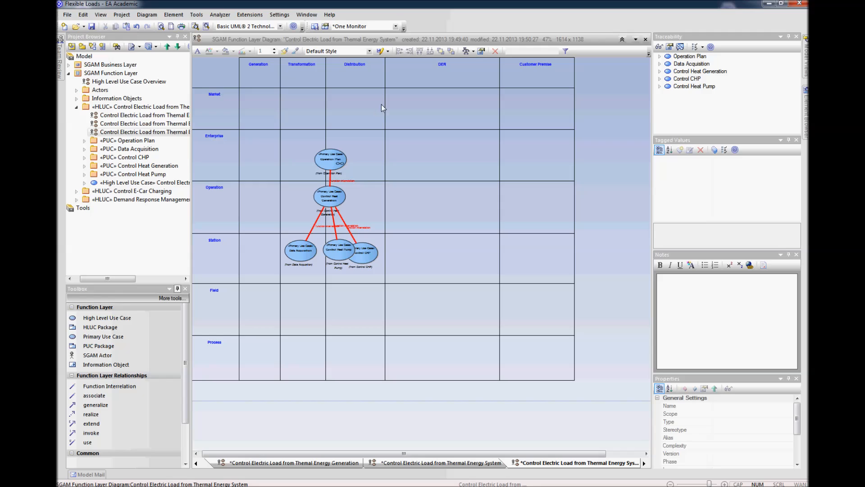
drag(384, 104, 424, 102)
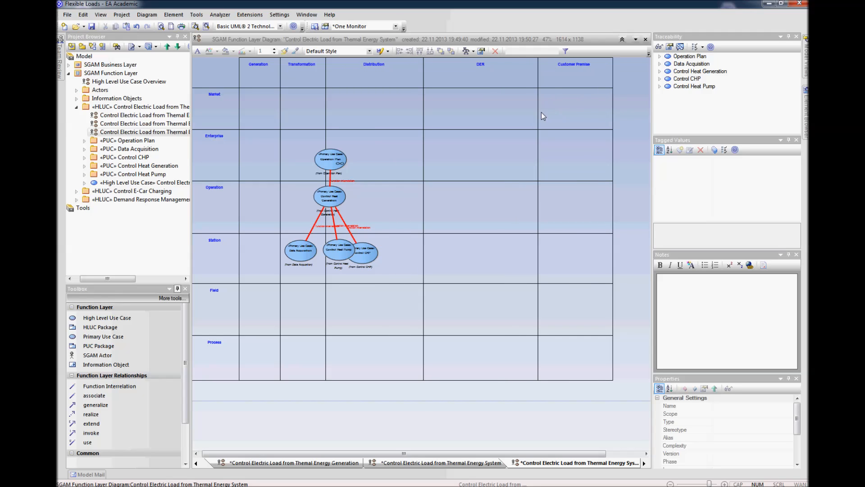
drag(537, 111, 560, 111)
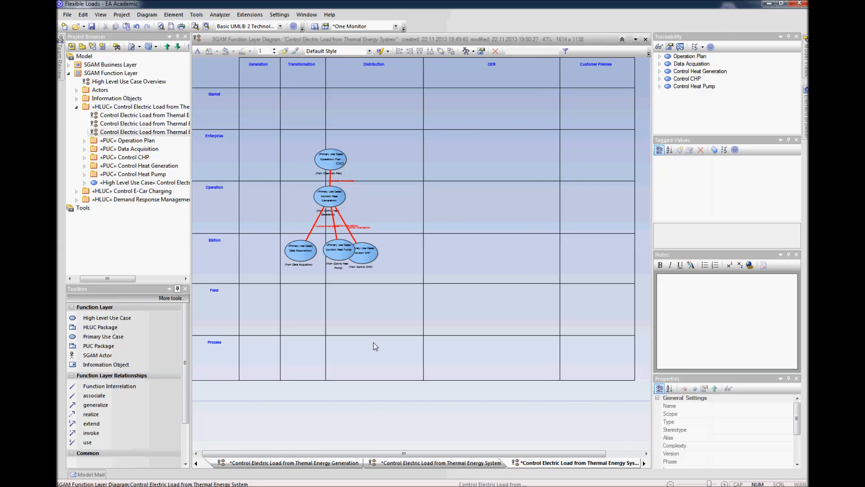
Step: Move the Control CHP, Control Heat Pump and Data Acquisition use cases onto the Field/Process boundary in the DER column
click(366, 254)
drag(366, 253, 542, 336)
drag(346, 248, 501, 333)
drag(299, 255, 440, 337)
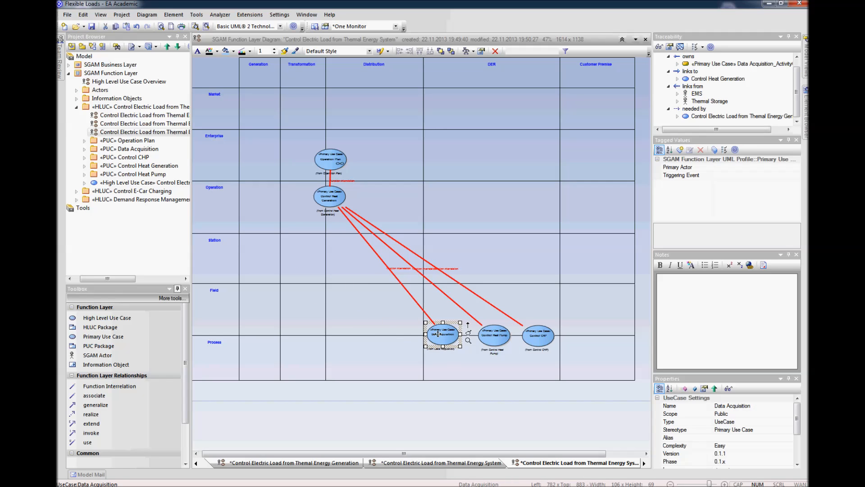
Step: Place Control Heat Generation in the DER column's Station zone and Operation Plan in Distribution's Operation zone, and save the diagram
drag(337, 203, 496, 255)
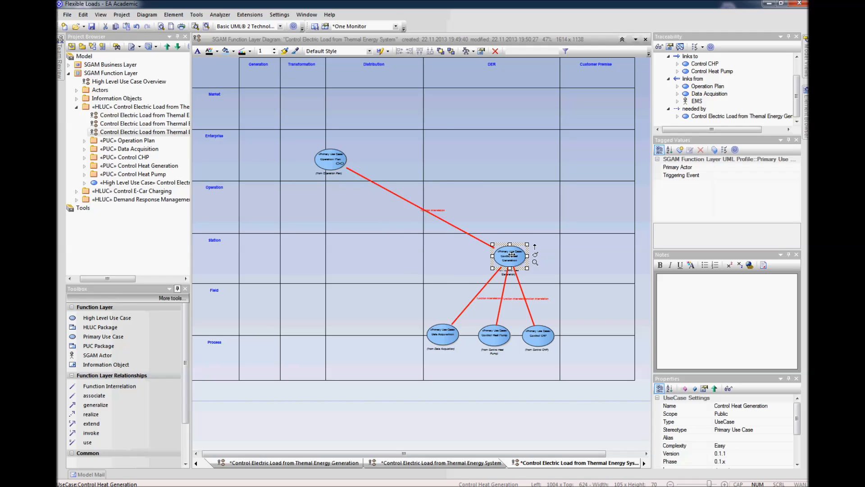
drag(348, 165, 391, 213)
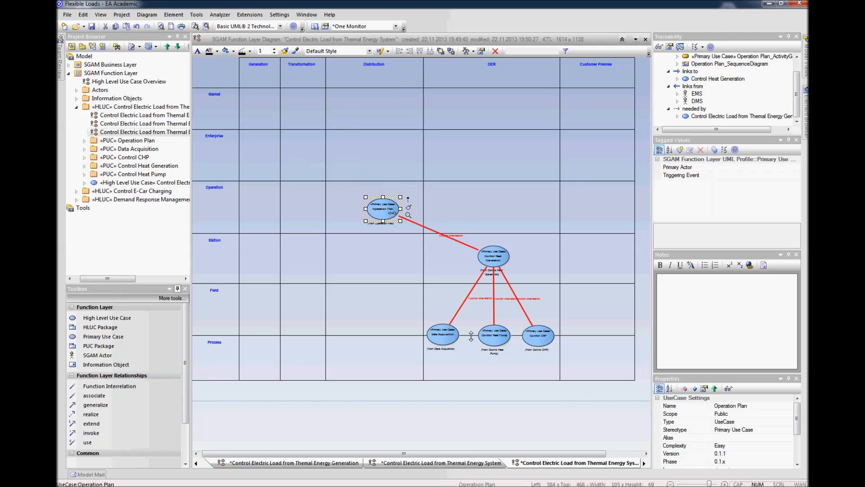
click(514, 403)
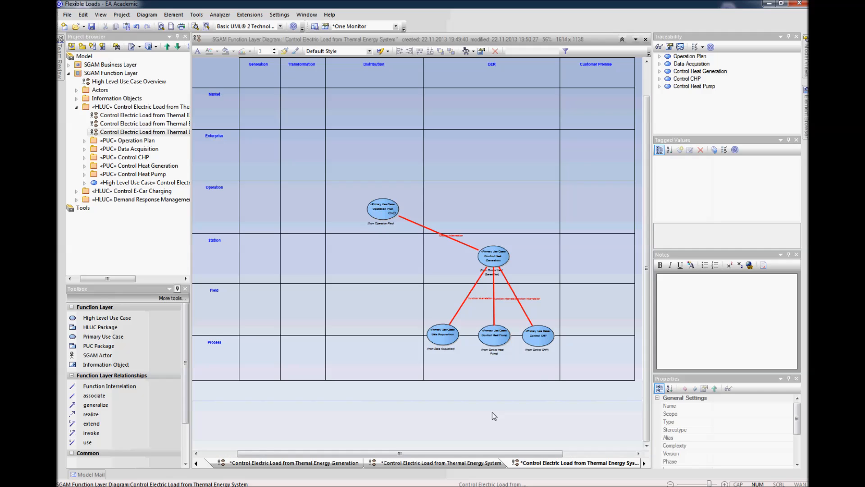
scroll(492, 412, up, 2)
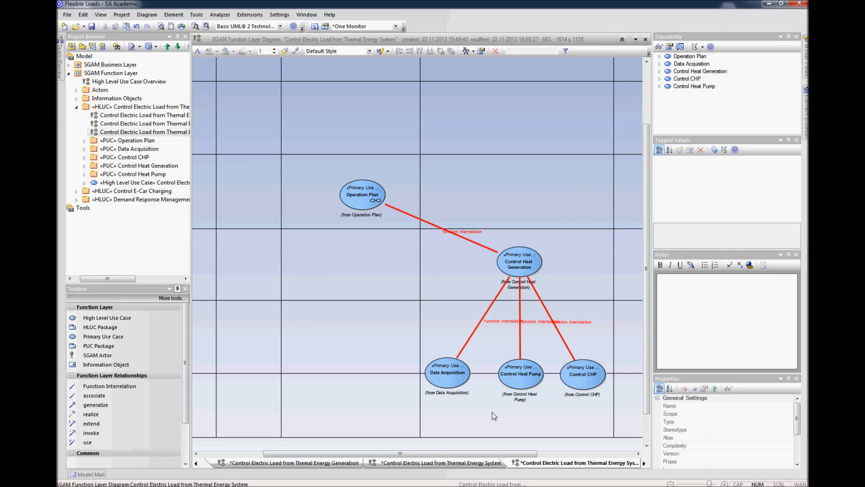
scroll(492, 412, down, 2)
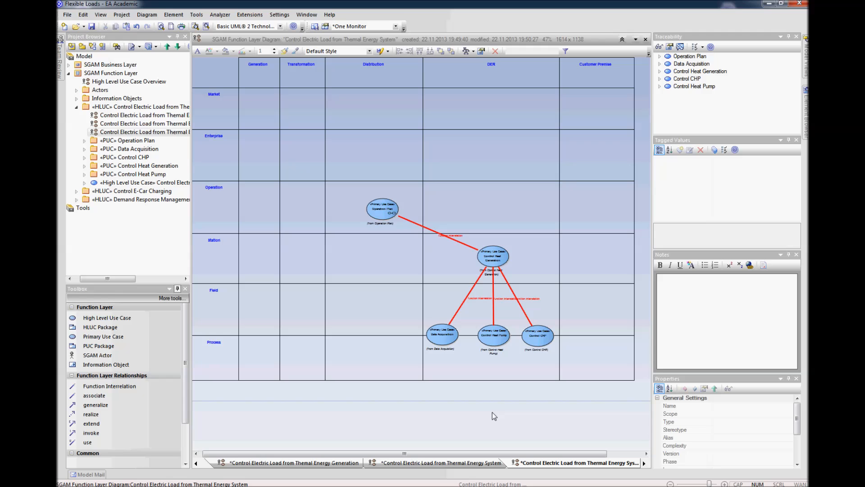
key(ctrl+s)
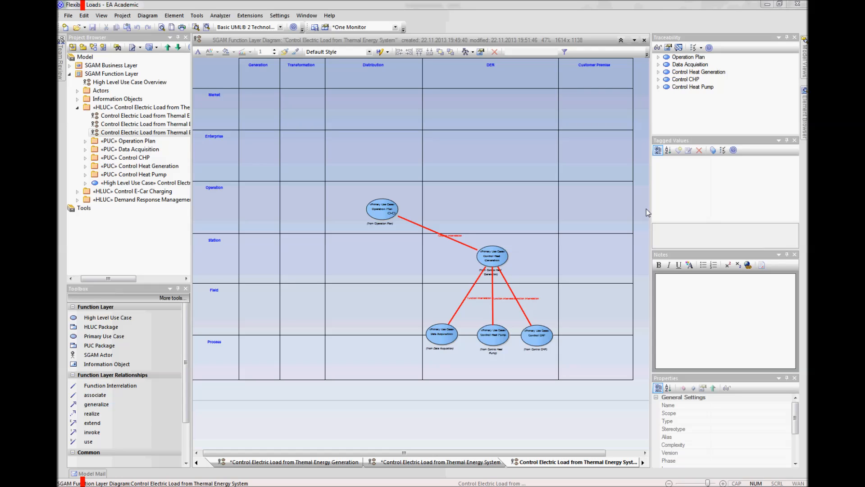
Step: Create an SGAM Business Layer diagram named Provide Flexible Loads in the business layer's Provide Flexible Loads package
click(69, 73)
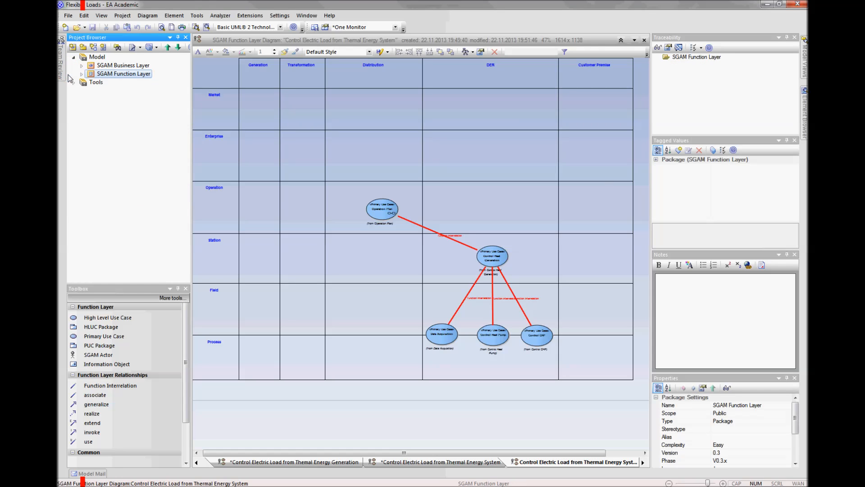
click(81, 65)
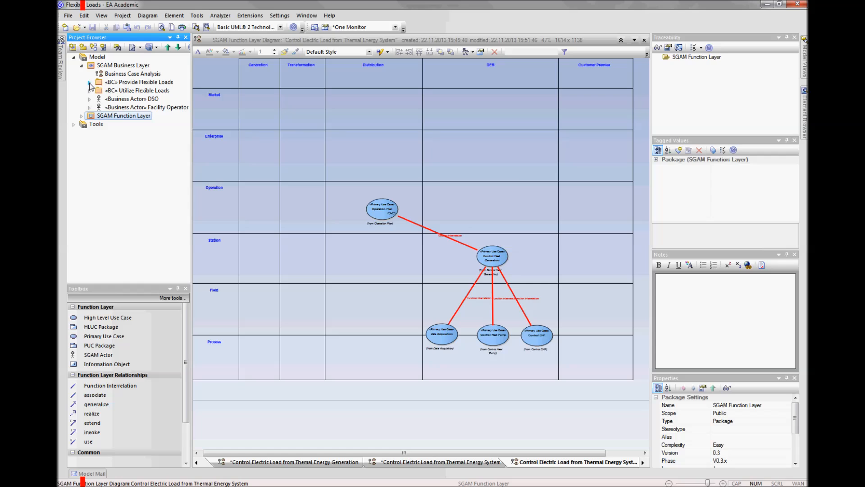
click(89, 82)
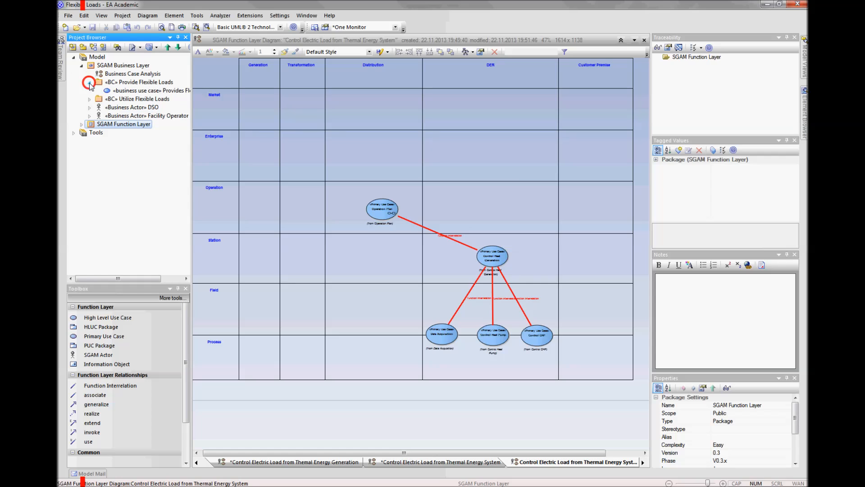
click(118, 91)
right_click(119, 91)
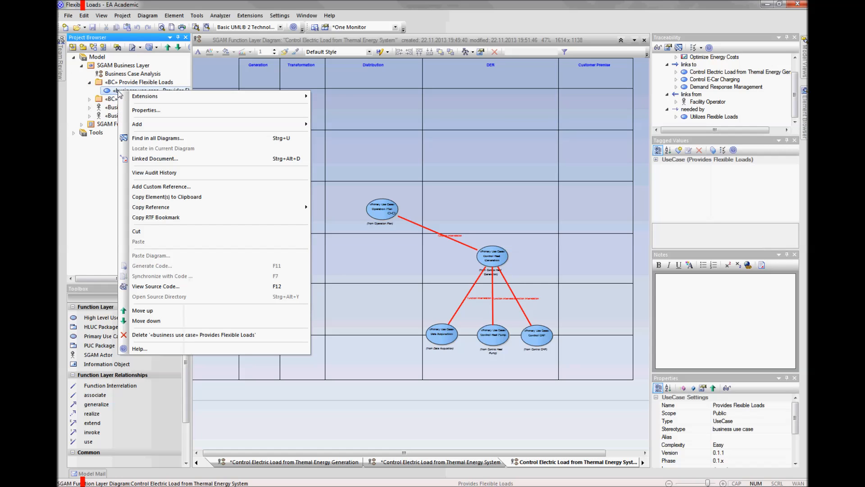
click(119, 82)
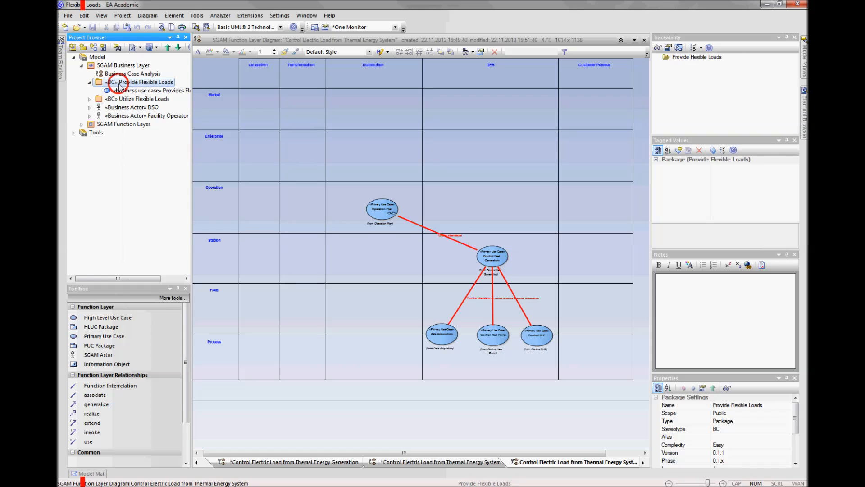
click(93, 48)
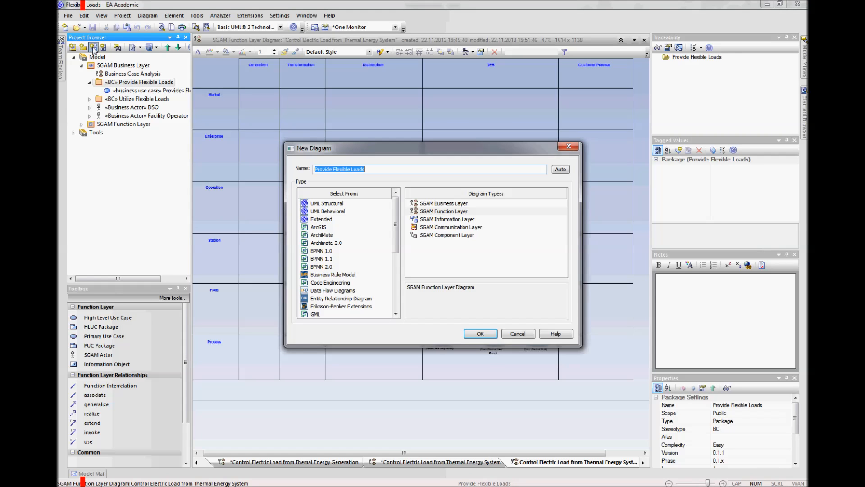
click(444, 204)
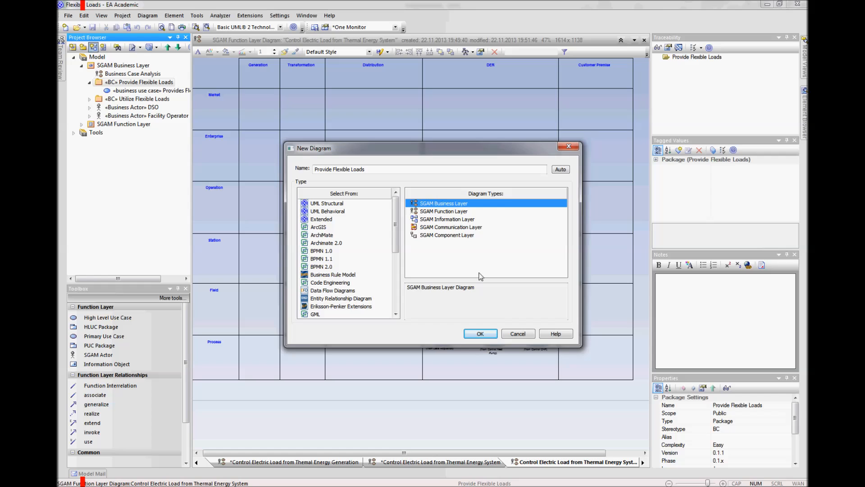
click(481, 334)
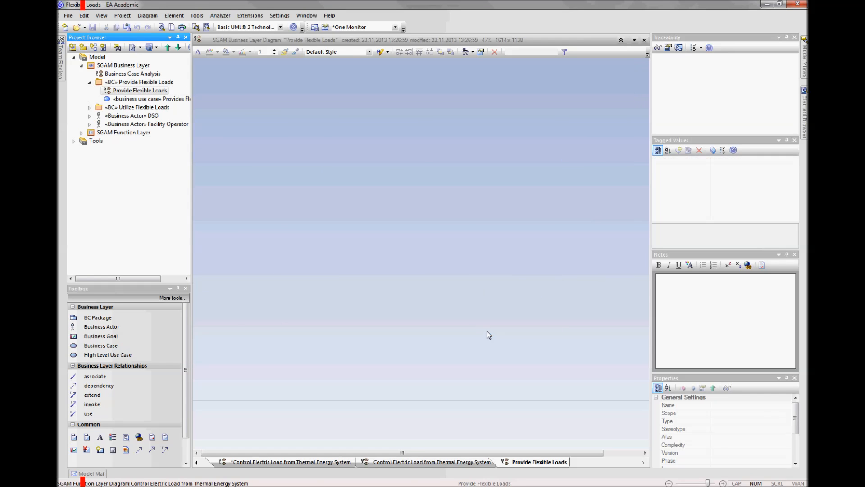
Step: Apply the SGAM_Business_Layer matrix profile to the new diagram and activate the matrix
click(267, 187)
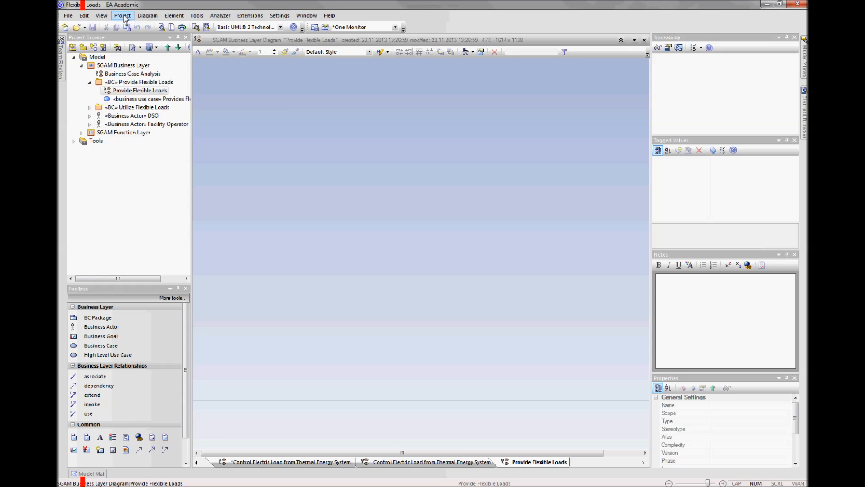
click(147, 15)
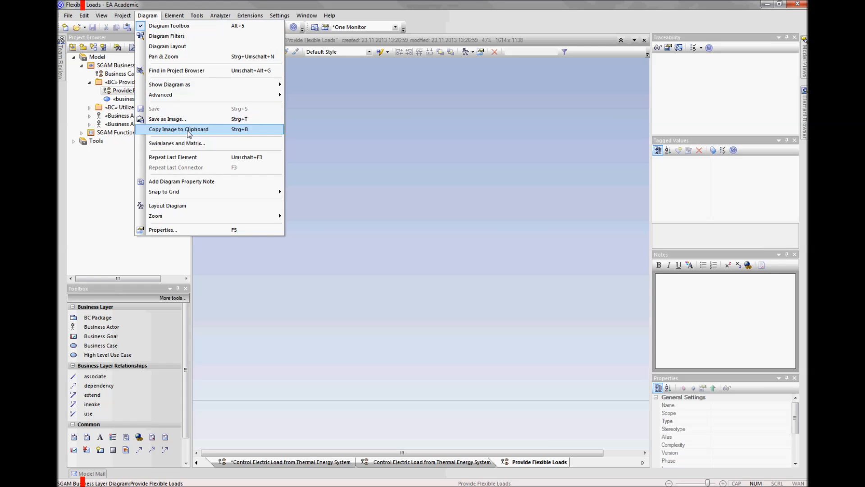
click(189, 143)
click(354, 109)
click(404, 213)
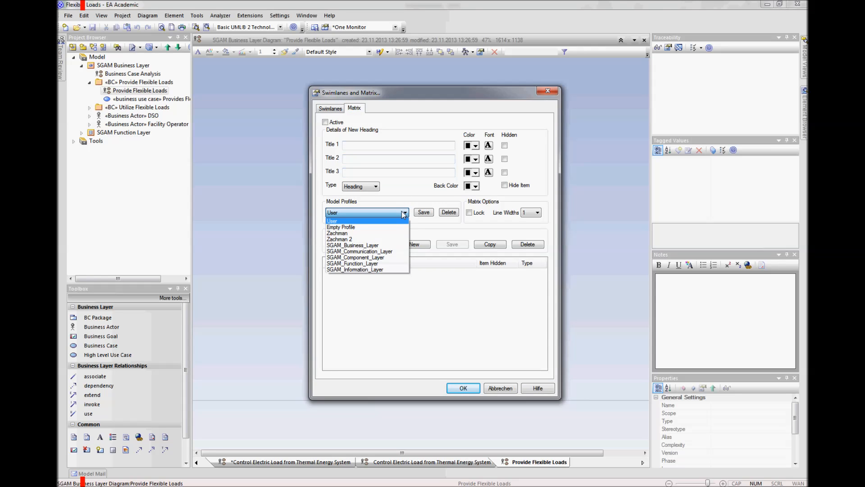
click(377, 245)
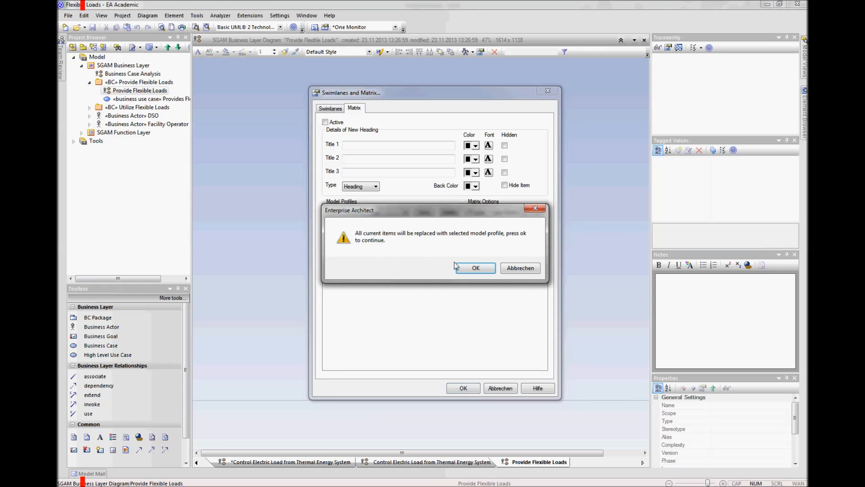
click(457, 266)
click(326, 123)
click(463, 388)
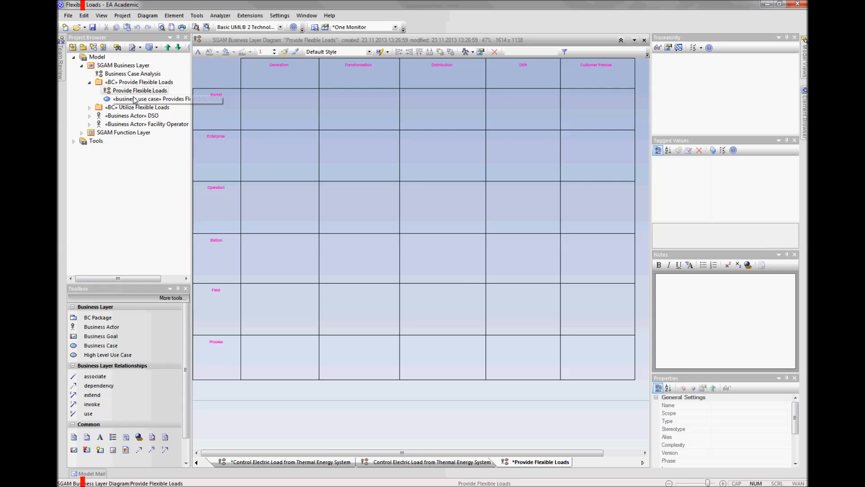
Step: Place the Provides Flexible Loads business use case in the matrix's Generation column at the Enterprise zone
click(122, 99)
drag(122, 99, 280, 150)
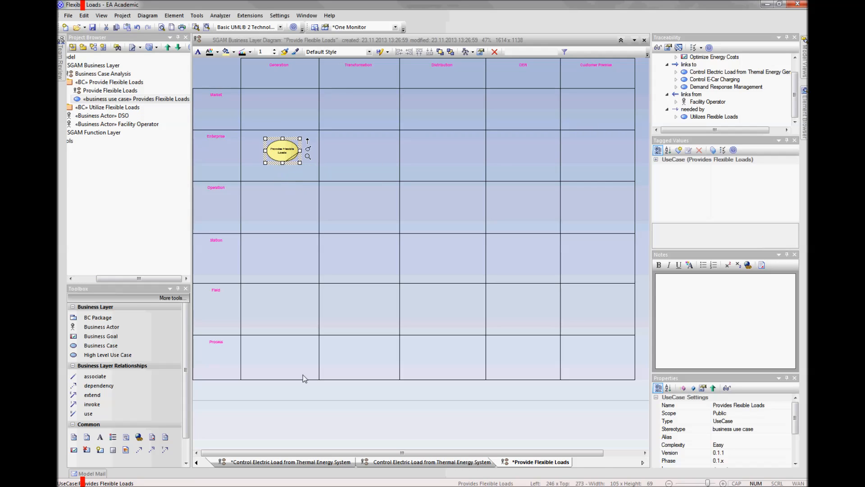
click(305, 424)
Step: Insert the related use cases Control Electric Load from Themal Energy Generation, Control E-Car Charging and Demand Response Management for Provides Flexible Loads
click(282, 156)
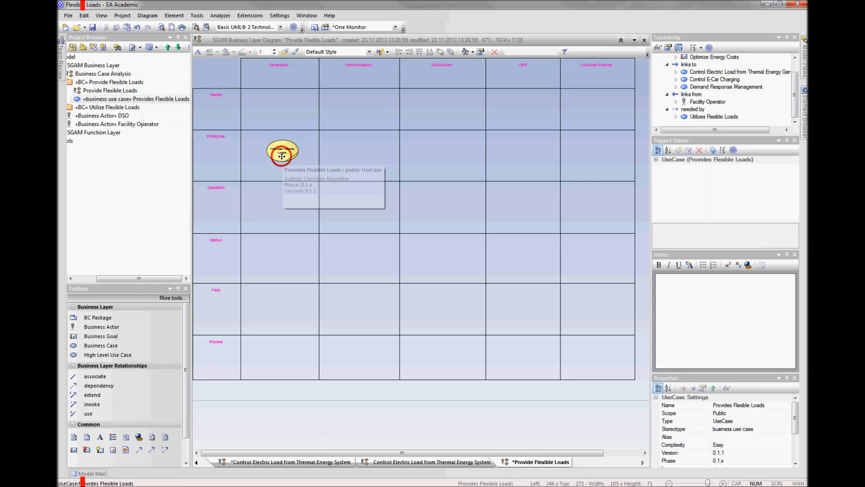
right_click(282, 156)
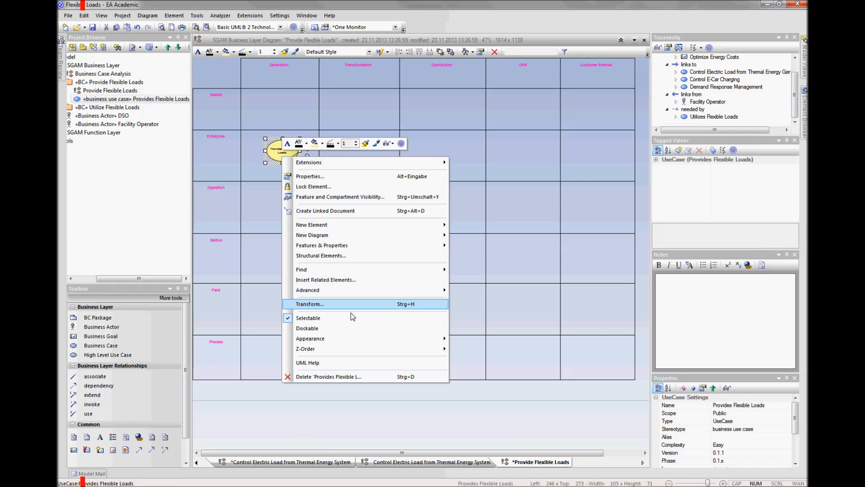
click(324, 280)
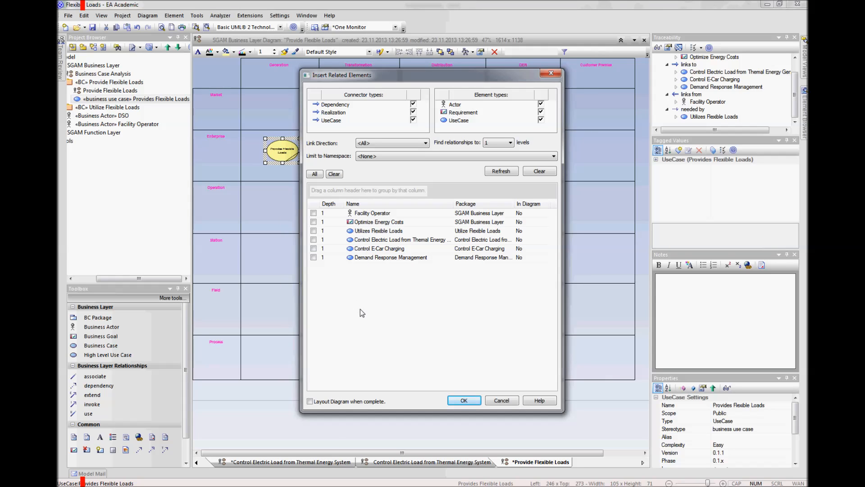
click(313, 240)
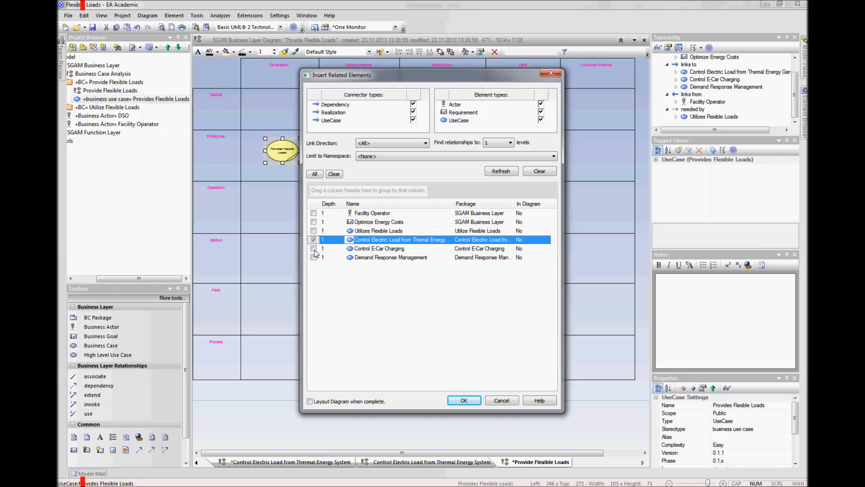
click(314, 248)
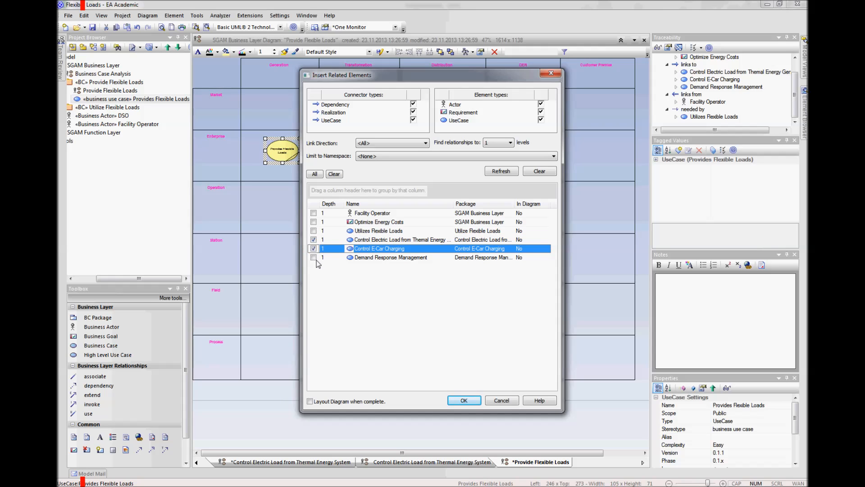
click(314, 258)
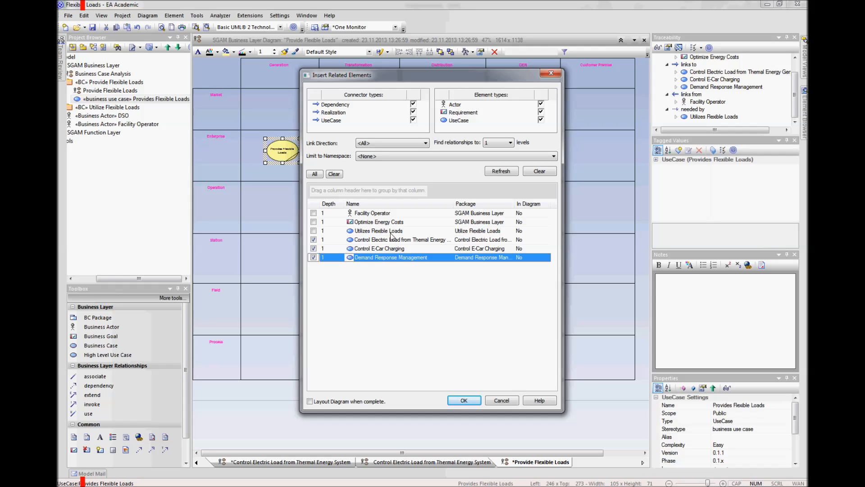
click(465, 401)
click(464, 413)
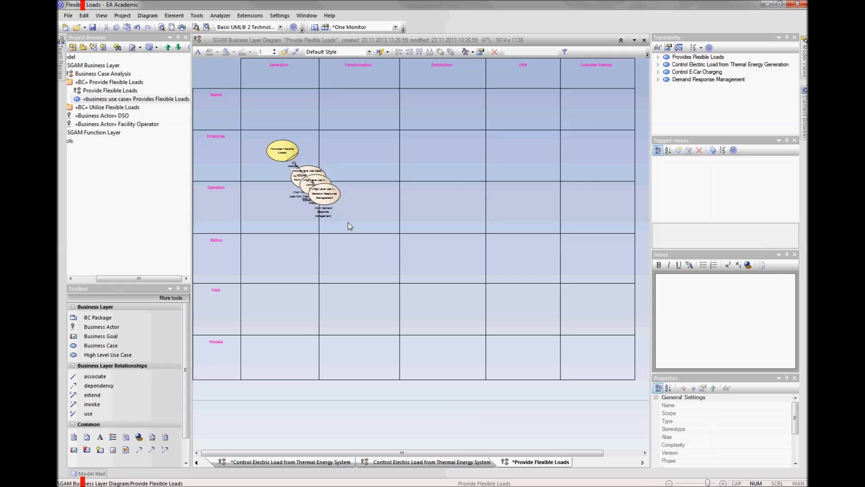
Step: Spread out the three high level use cases, with Demand Response Management in Distribution's Operation zone and the other two along the Operation/Station boundary
click(328, 194)
drag(330, 197, 438, 202)
drag(329, 195, 377, 243)
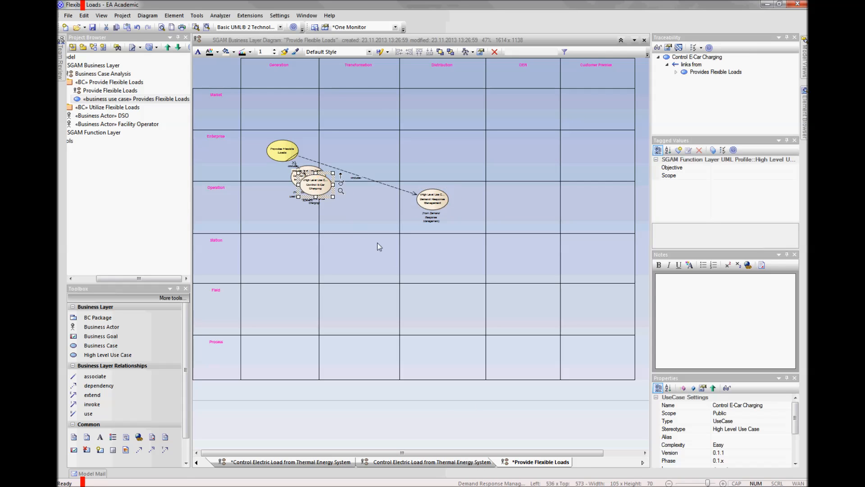
drag(324, 178, 325, 234)
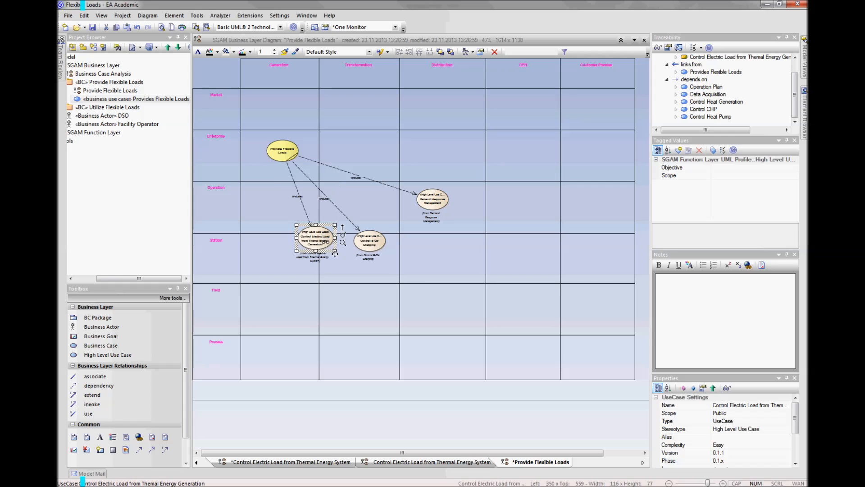
Step: Hide the three relations between Provides Flexible Loads and the high level use cases in the diagram
click(294, 184)
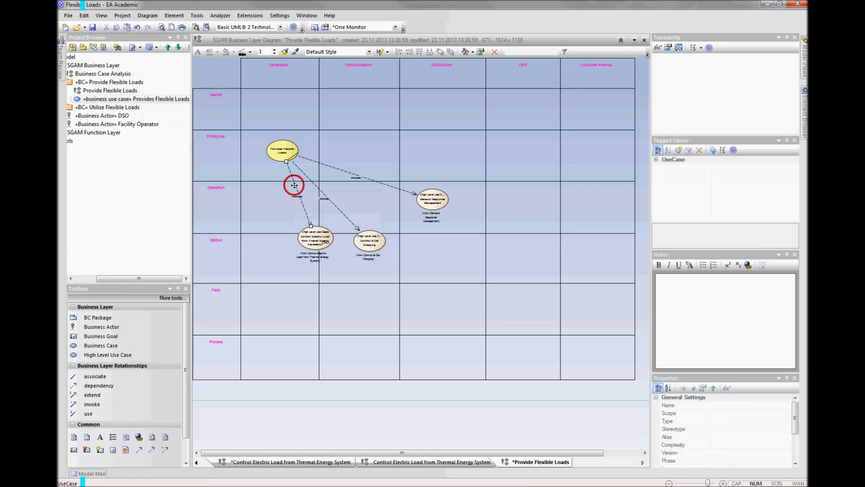
click(347, 418)
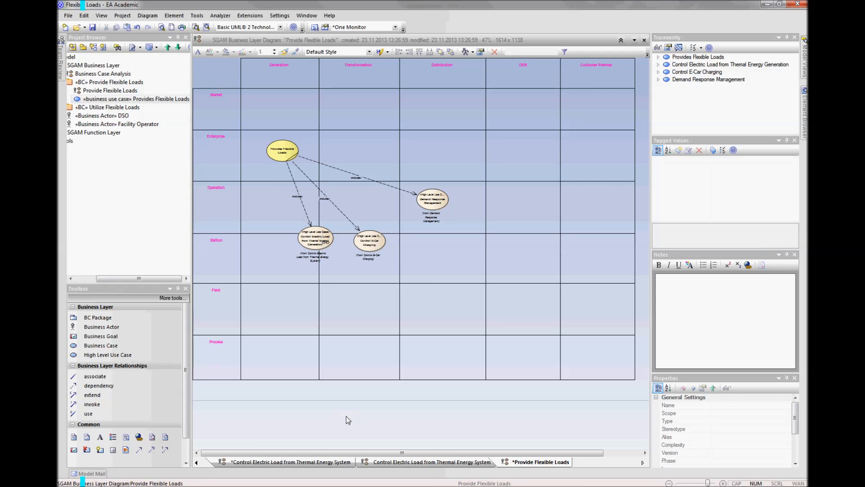
click(152, 17)
mouse_move(183, 99)
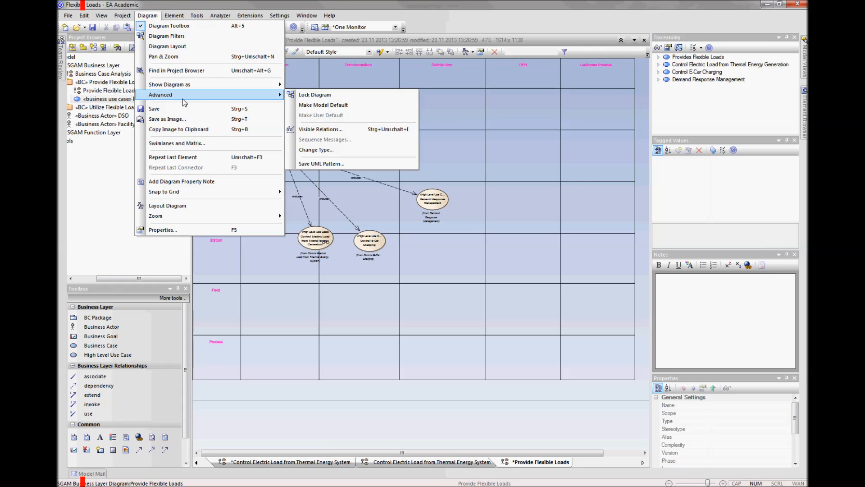
click(336, 129)
click(528, 110)
click(529, 117)
click(527, 125)
click(711, 239)
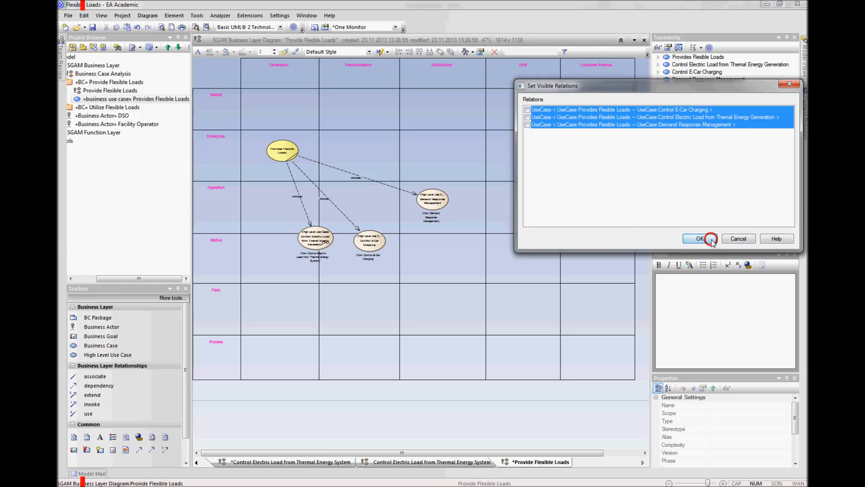
scroll(345, 280, up, 3)
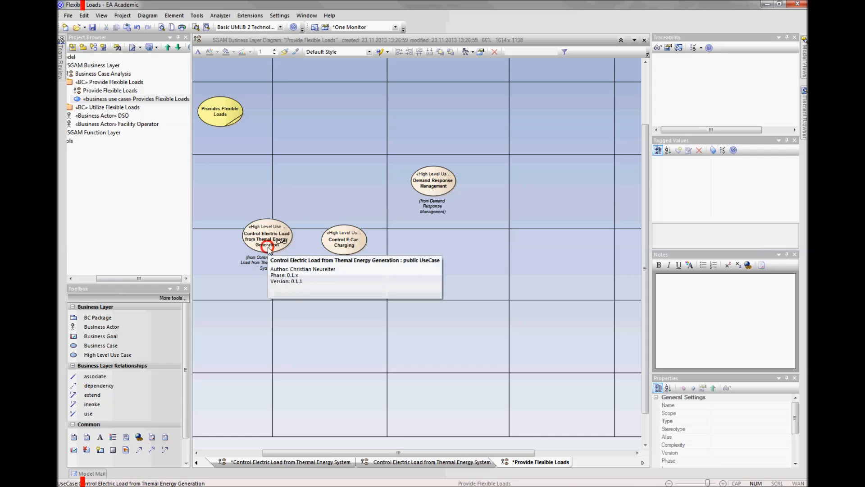
Step: Find Control Electric Load from Themal Energy Generation in the project tree and open its function layer matrix to examine the primary use cases' placement
click(268, 246)
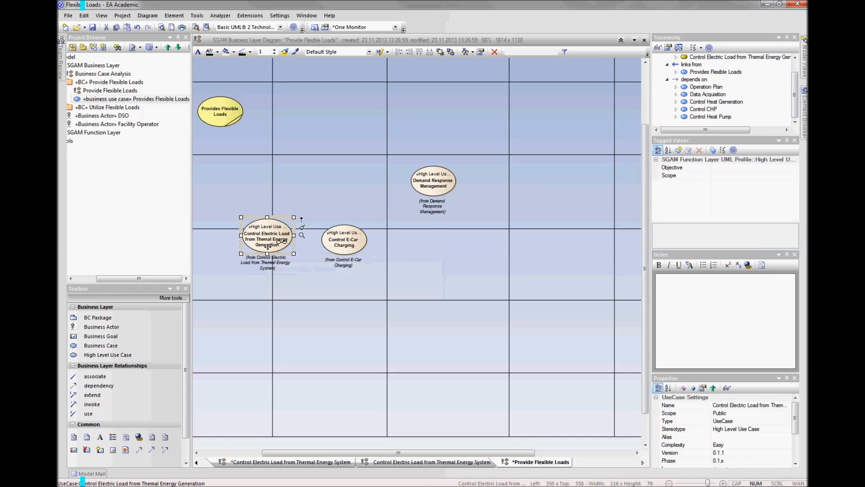
click(301, 299)
drag(344, 452, 283, 452)
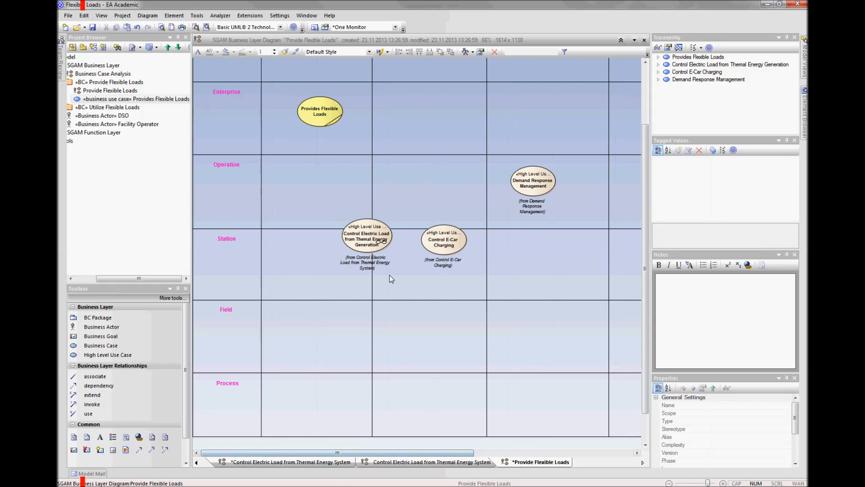
click(376, 241)
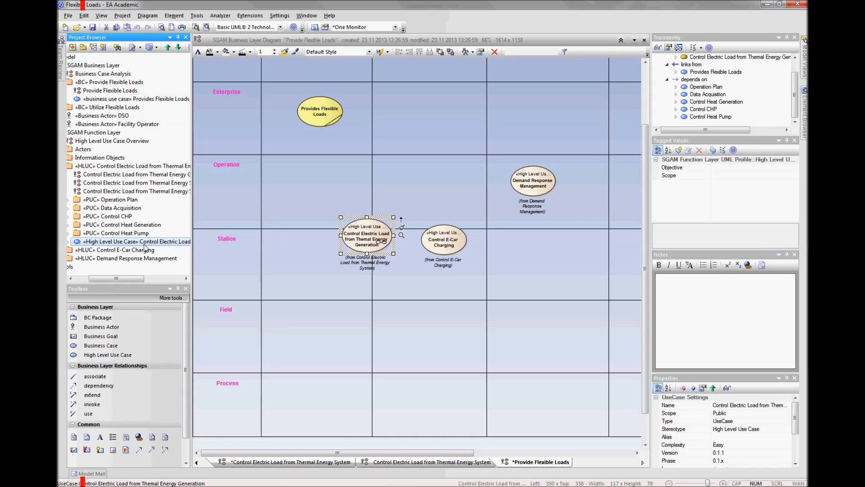
drag(122, 278, 110, 284)
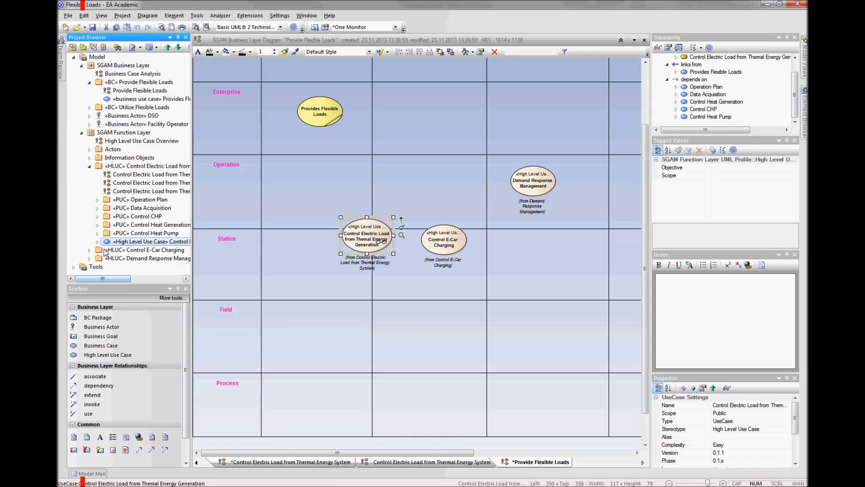
double_click(134, 175)
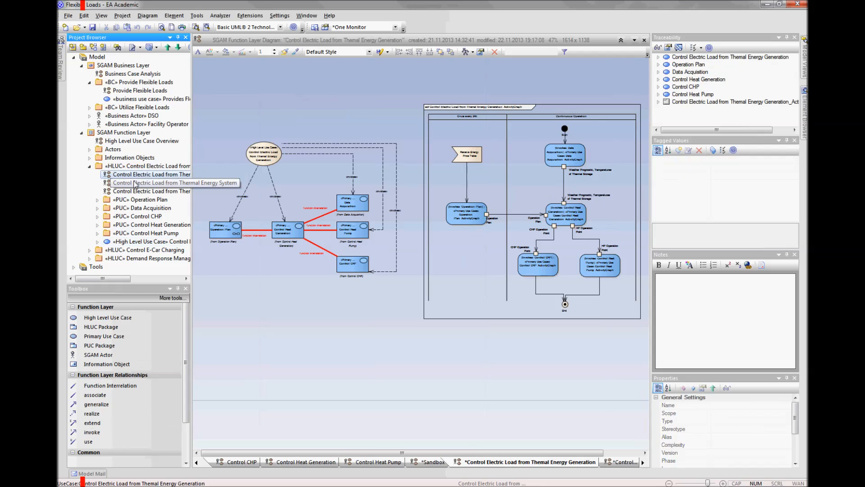
click(134, 190)
right_click(135, 193)
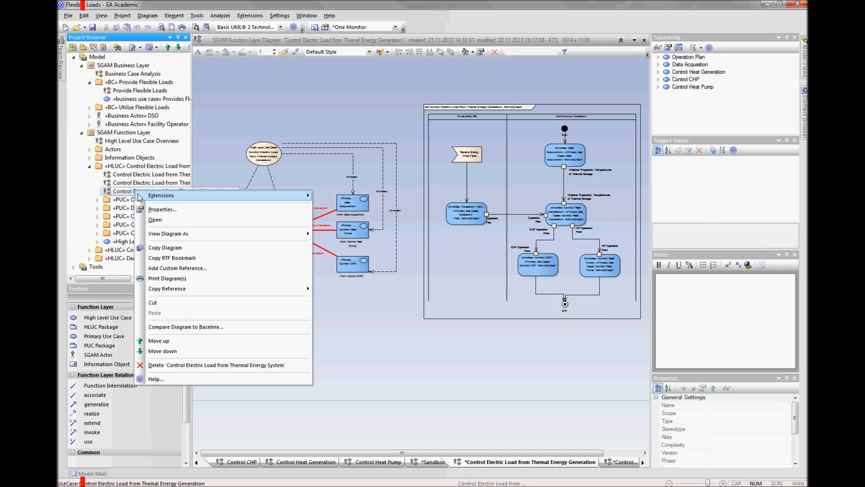
click(149, 218)
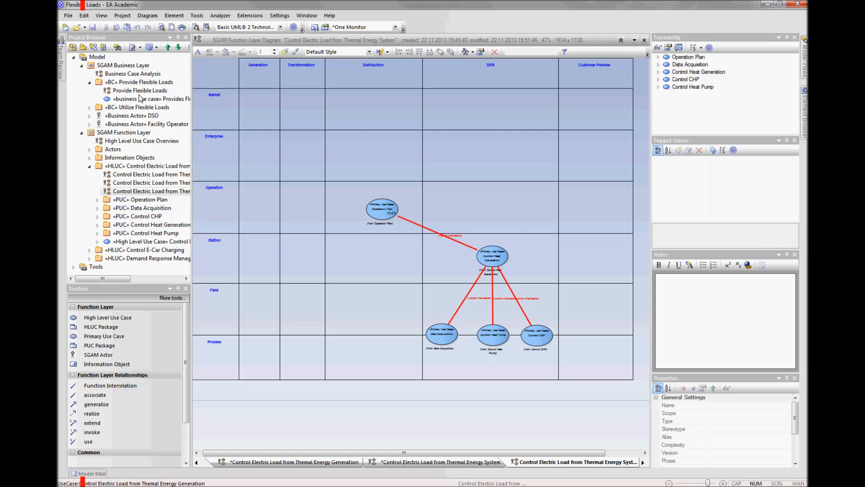
Step: Return to the Provide Flexible Loads business layer diagram
key(ctrl+Tab)
key(ctrl+Tab)
key(ctrl+Tab)
key(ctrl+Tab)
key(ctrl+Tab)
key(ctrl+Tab)
key(ctrl+Tab)
key(ctrl+Tab)
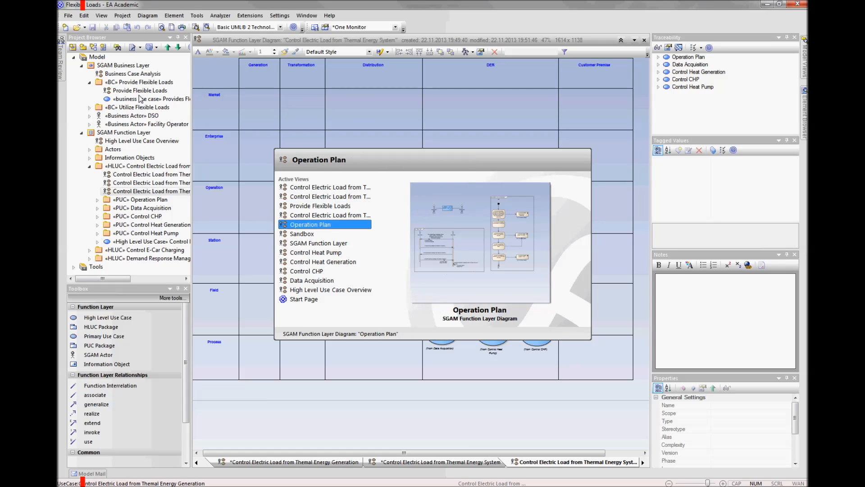
key(ctrl+Tab)
key(ctrl+Tab)
key(ctrl+Tab)
key(ctrl+Tab)
key(ctrl+Tab)
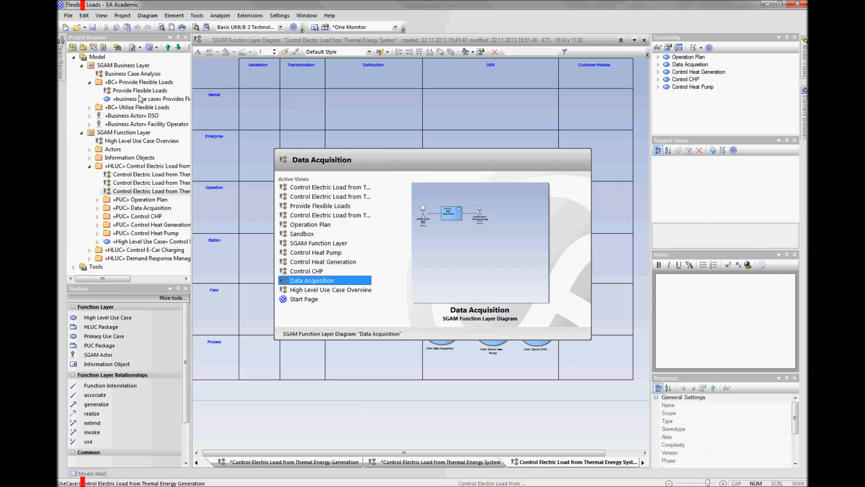
key(ctrl+Tab)
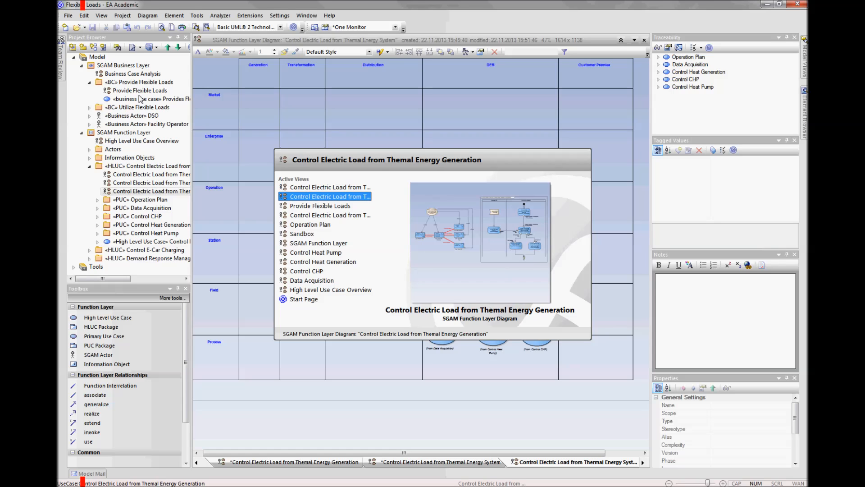
key(ctrl+Tab)
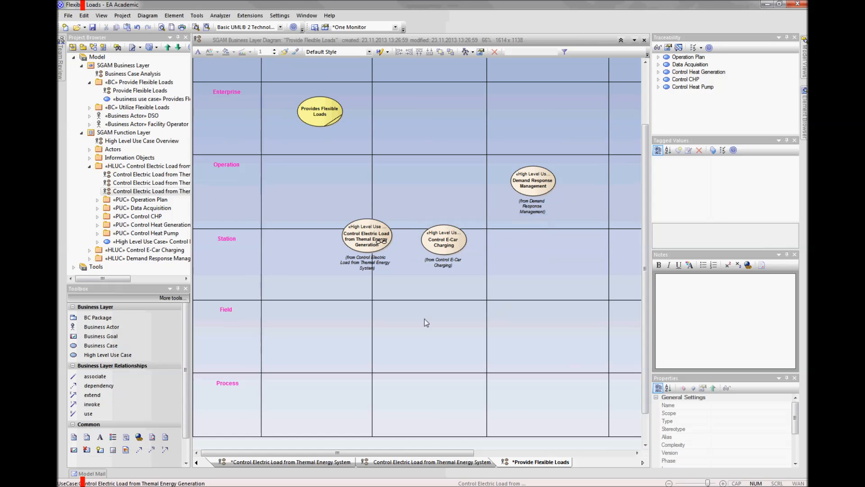
Step: Switch the Control Electric Load from Themal Energy Generation use case to rectangle notation
click(373, 237)
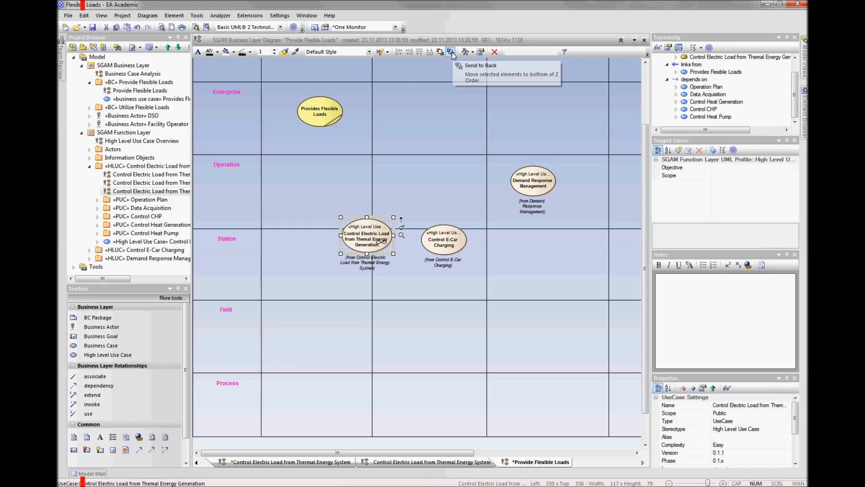
right_click(367, 230)
mouse_move(437, 415)
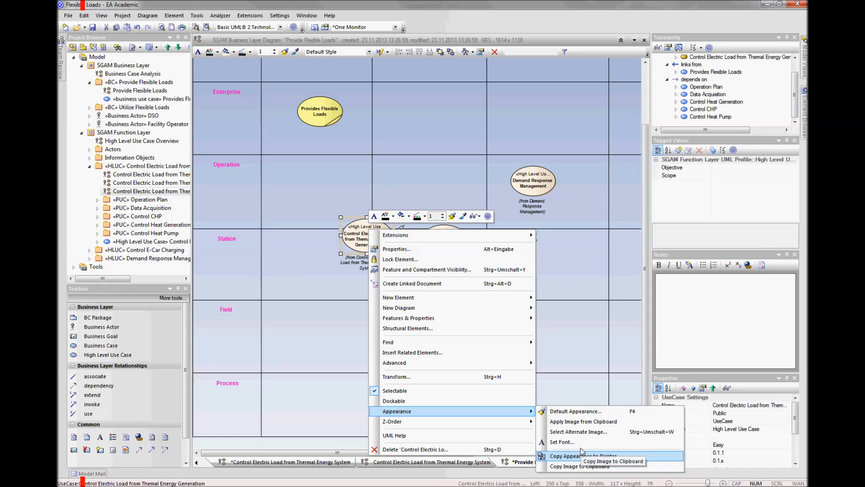
mouse_move(487, 362)
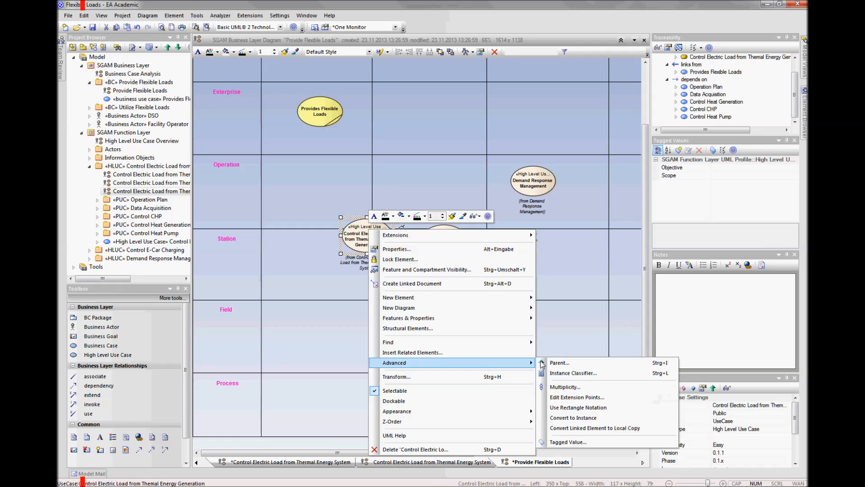
click(584, 408)
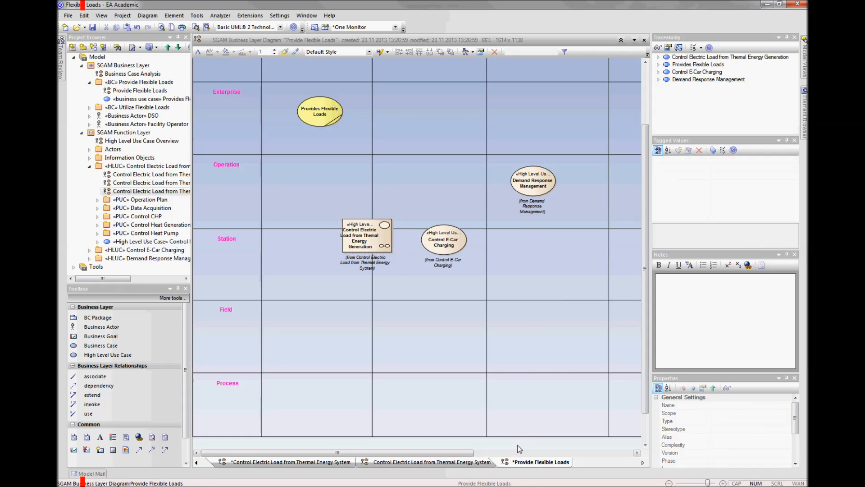
Step: Stretch the Control Electric Load from Themal Energy Generation rectangle across Distribution and DER, from the Operation zone to the Process zone
scroll(519, 449, down, 2)
mouse_move(328, 241)
mouse_down()
mouse_move(432, 202)
mouse_move(540, 196)
mouse_move(405, 373)
mouse_up()
click(519, 211)
click(458, 407)
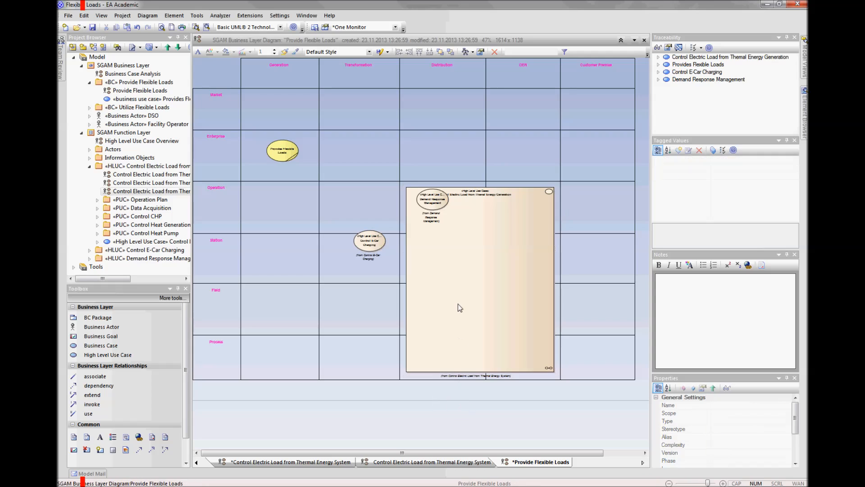
scroll(458, 303, up, 1)
scroll(458, 306, down, 1)
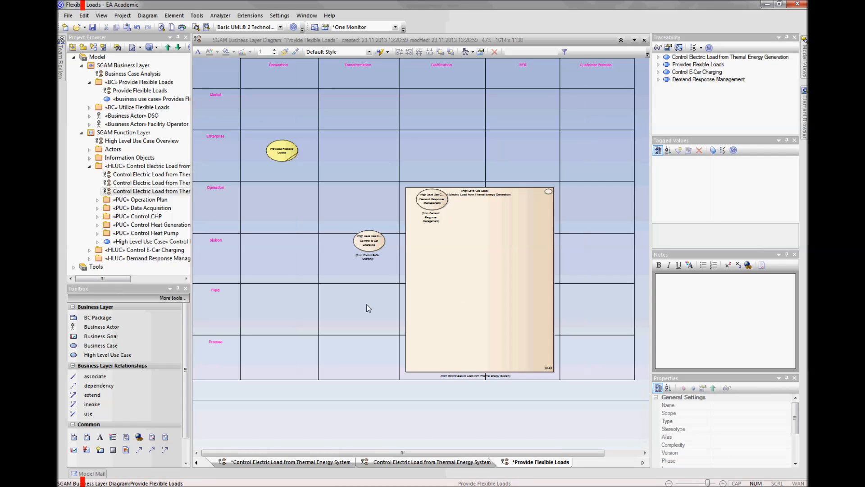
Step: Show Demand Response Management in rectangle notation and stretch it across Distribution, DER and Customer Premise, from the Station zone to the Process zone
drag(434, 205, 437, 235)
right_click(437, 232)
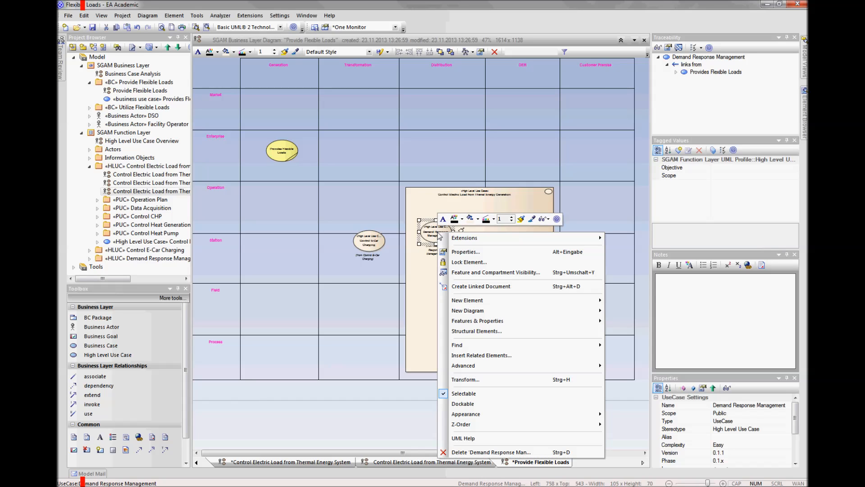
mouse_move(496, 373)
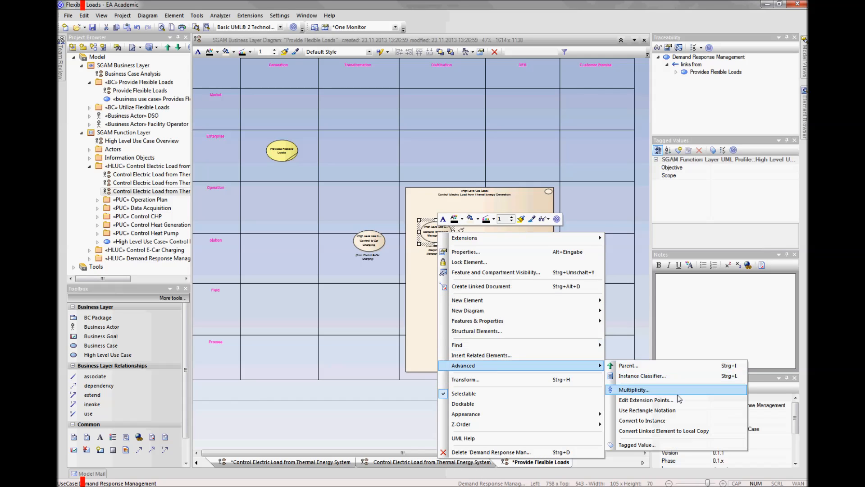
click(673, 410)
drag(453, 244, 598, 331)
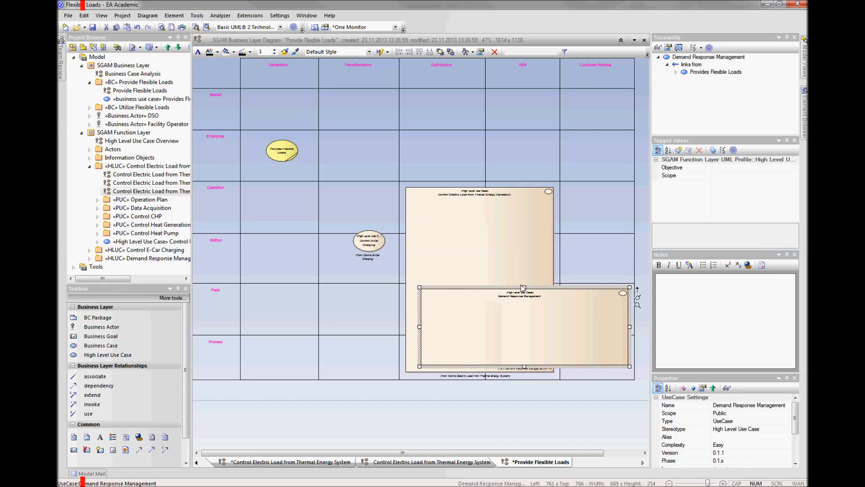
drag(524, 289, 523, 244)
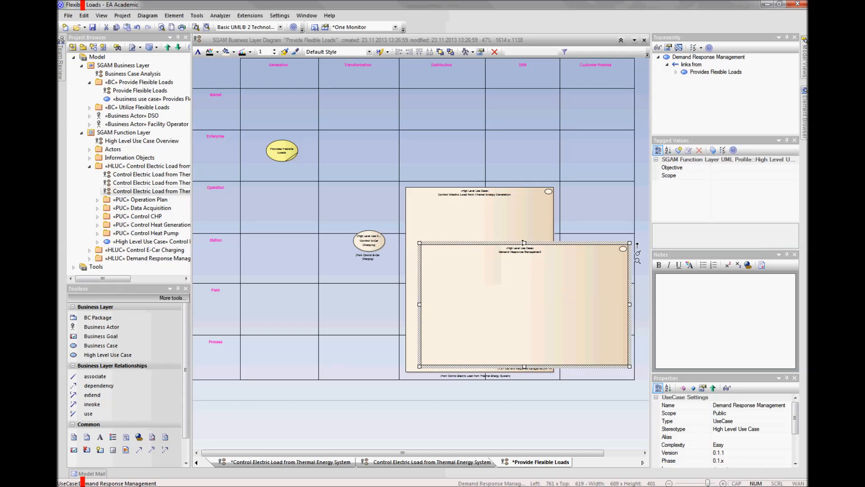
click(371, 246)
click(496, 255)
drag(524, 244, 525, 242)
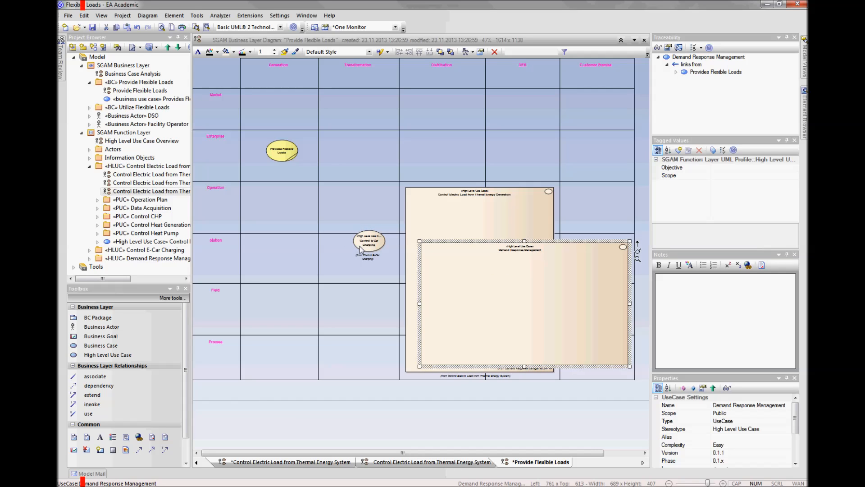
Step: Show Control E-Car Charging in rectangle notation and stretch it across Distribution, DER and Customer Premise, from the Operation zone to the Process zone
click(374, 242)
right_click(374, 242)
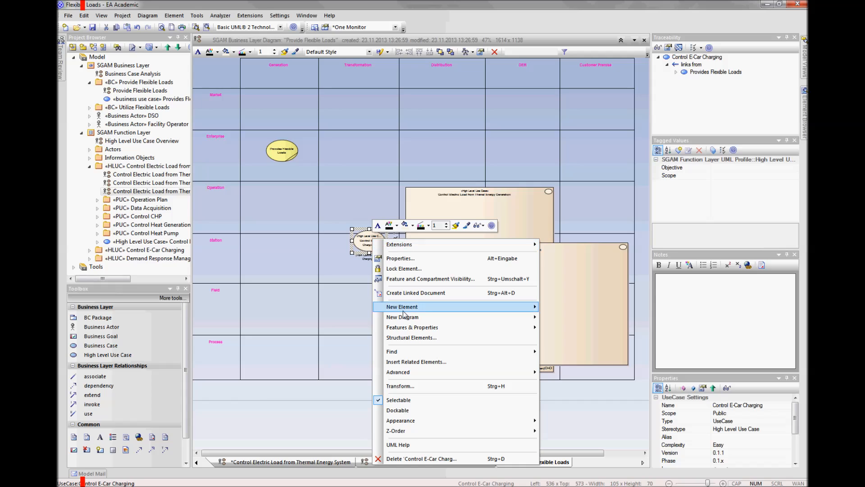
mouse_move(408, 319)
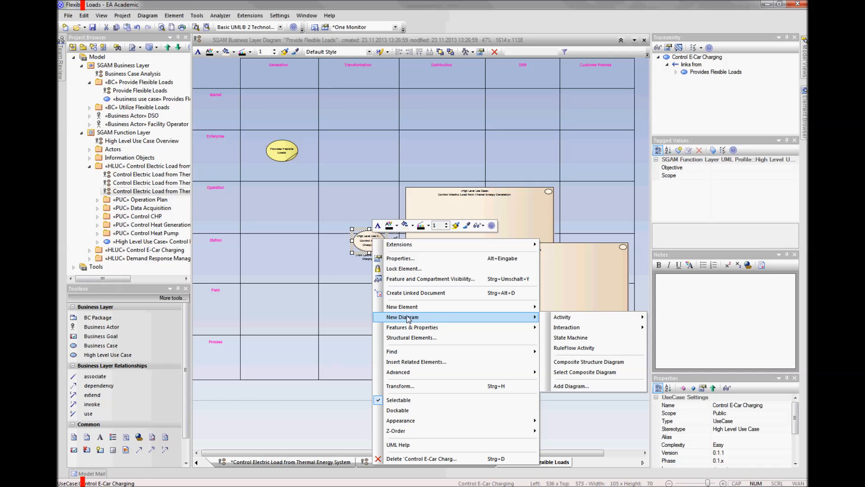
mouse_move(437, 373)
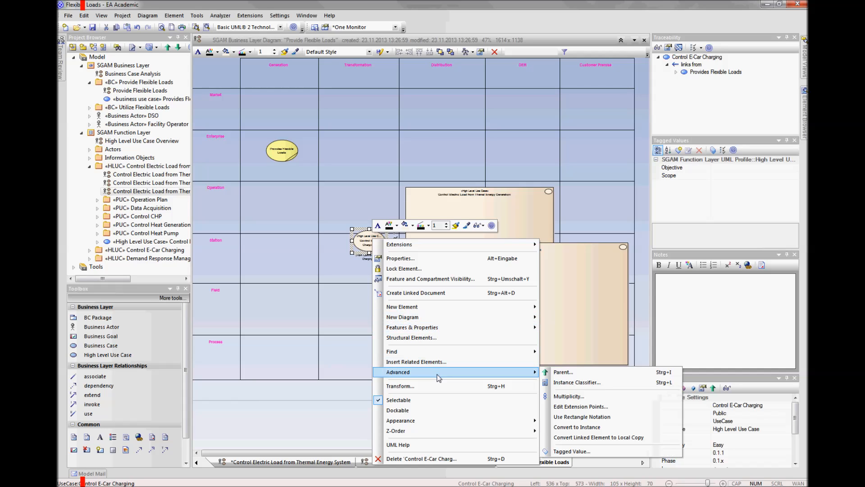
click(559, 416)
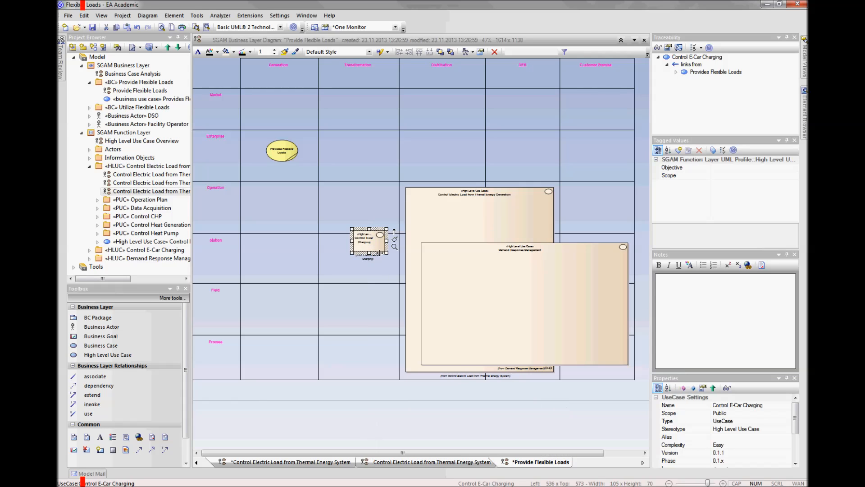
drag(374, 243, 632, 375)
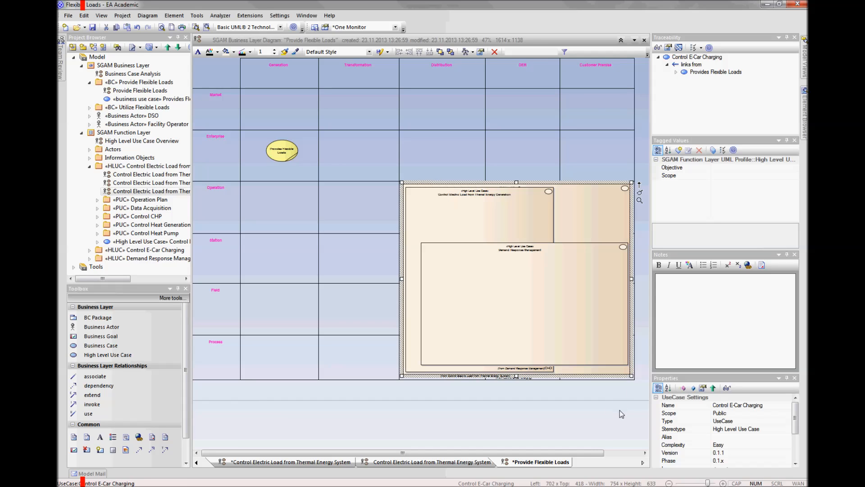
click(620, 410)
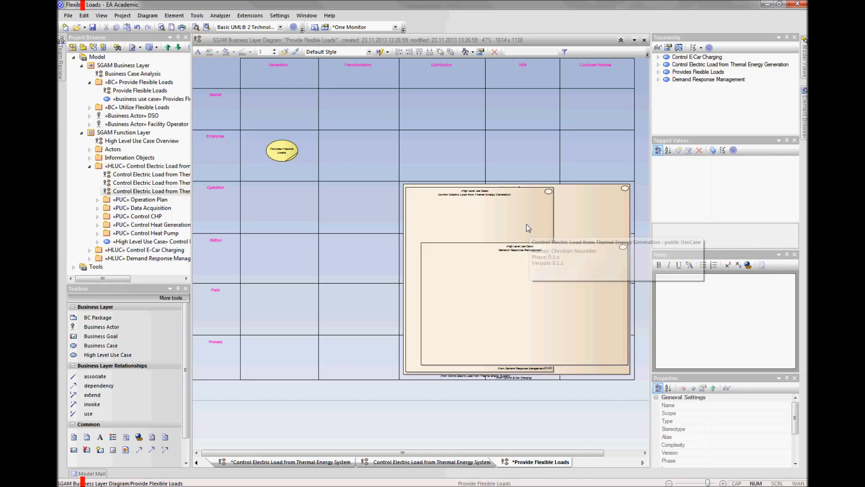
Step: Trim the Control Electric Load from Themal Energy Generation and Control E-Car Charging rectangles slightly, lowering their upper edges within the Operation zone
click(536, 214)
drag(554, 185, 553, 197)
click(613, 191)
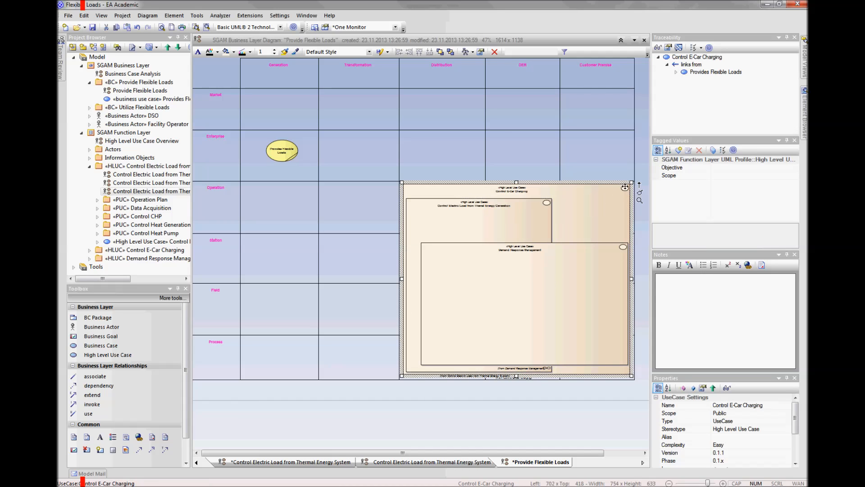
drag(632, 183, 625, 193)
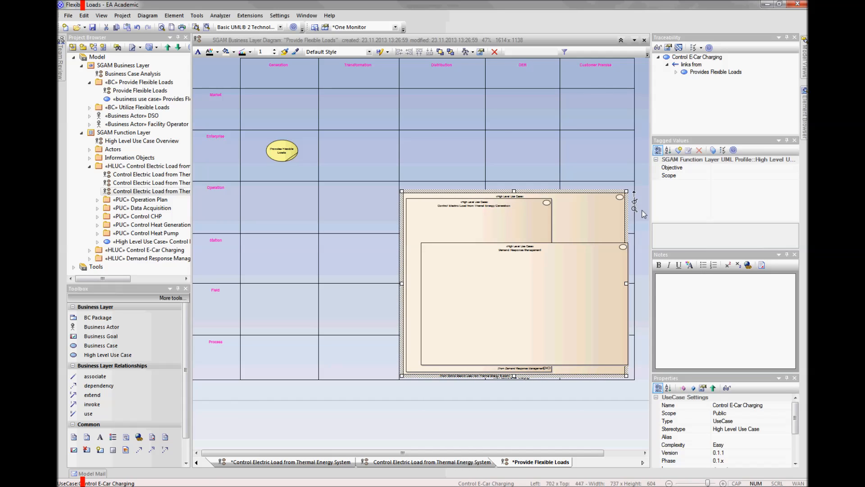
click(645, 214)
click(617, 227)
drag(626, 283, 628, 282)
click(634, 289)
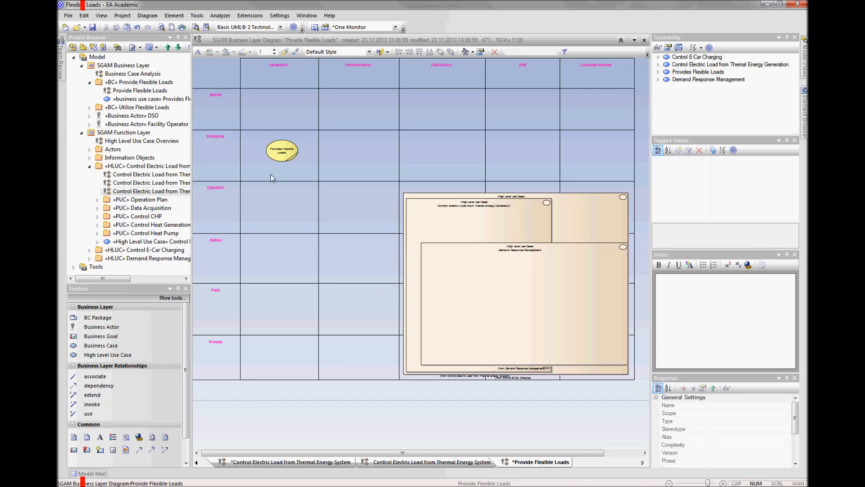
click(282, 153)
right_click(282, 155)
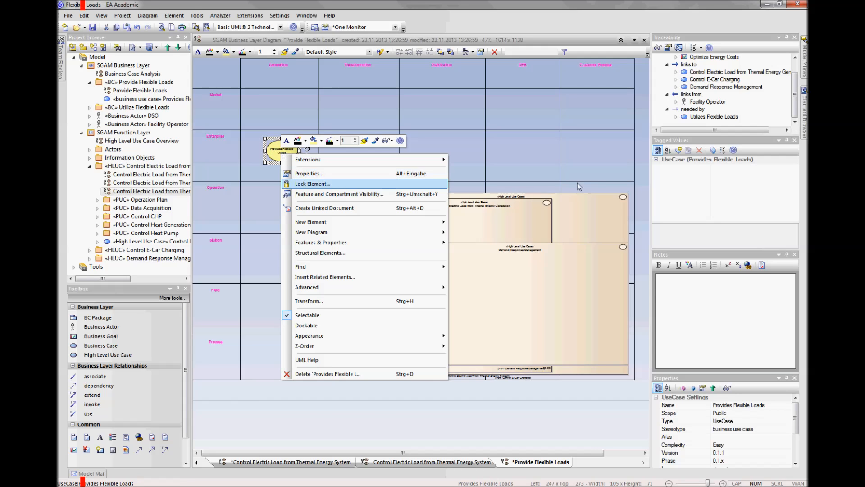
click(635, 188)
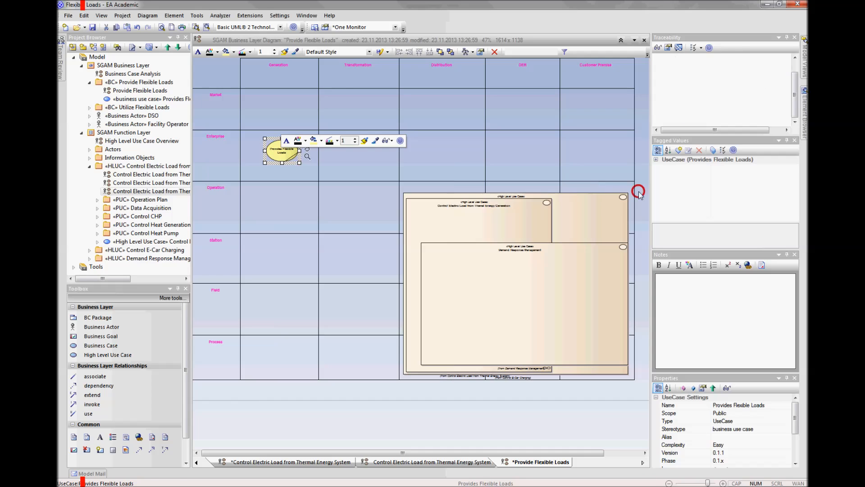
click(580, 205)
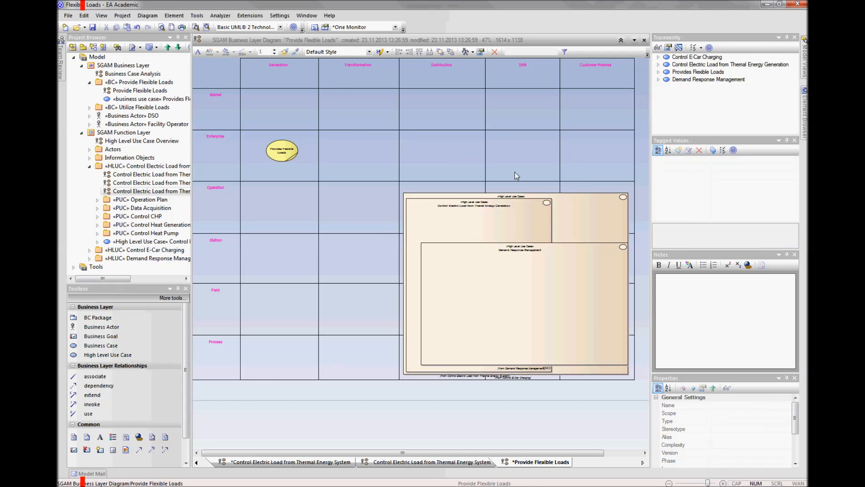
Step: Show Provides Flexible Loads in rectangle notation and fit it across Distribution, DER and Customer Premise, from the Operation zone to the Process zone
click(289, 155)
right_click(290, 156)
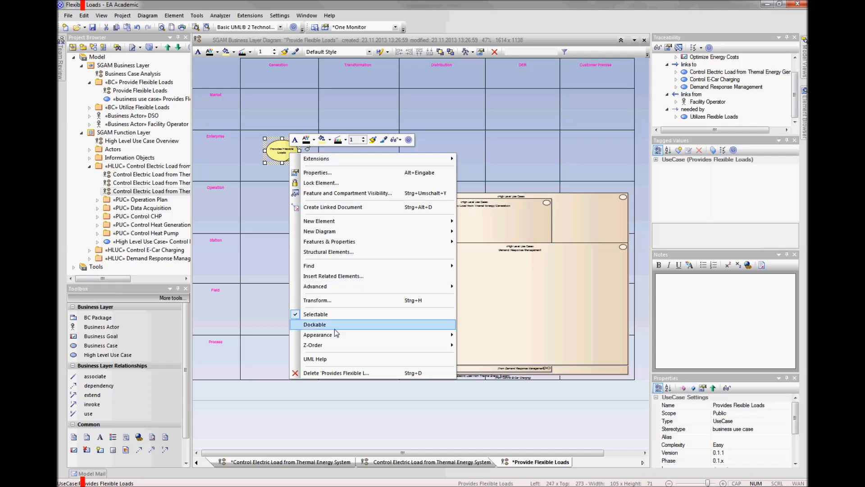
mouse_move(343, 289)
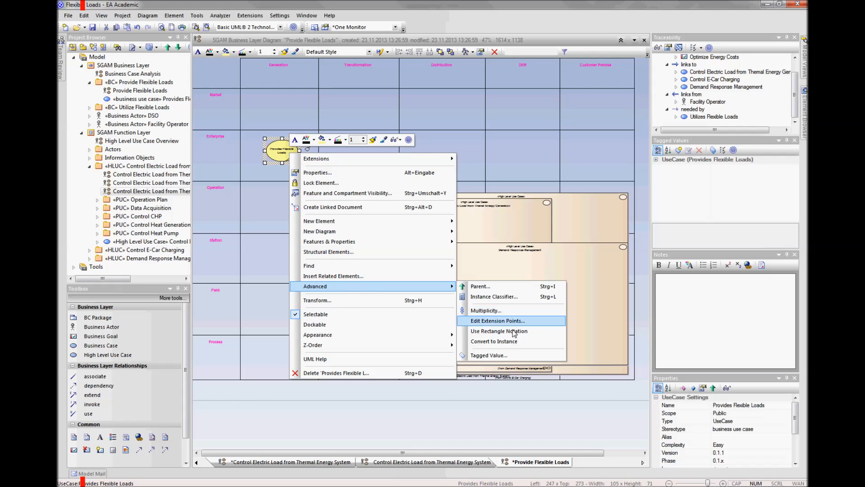
click(509, 334)
drag(300, 163, 634, 378)
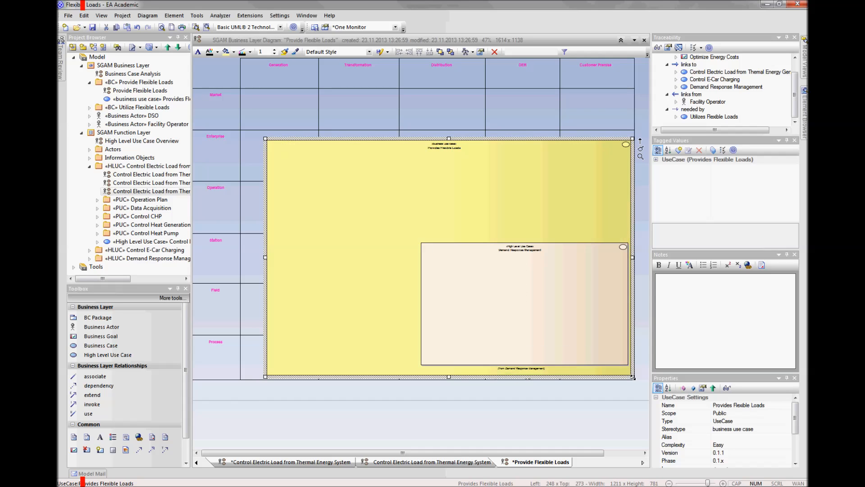
drag(265, 139, 404, 185)
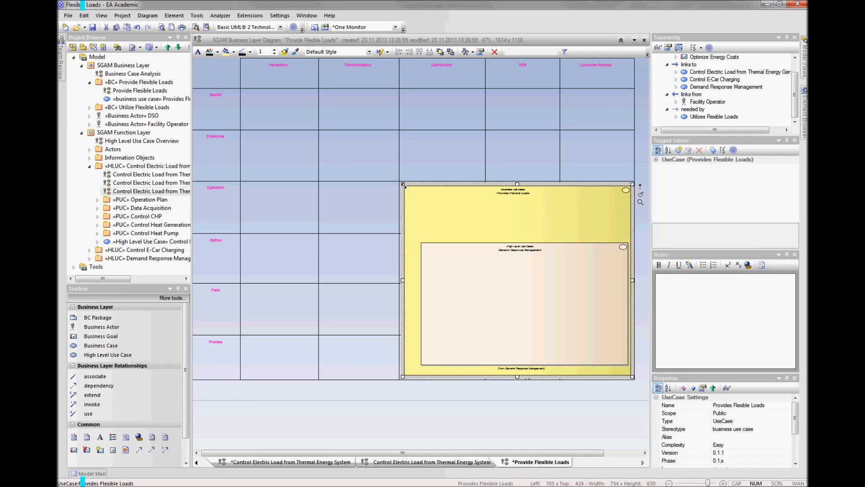
Step: Send the Provides Flexible Loads rectangle behind the high level use cases and fine-tune its upper corners along the Operation zone's edge
click(450, 52)
click(645, 164)
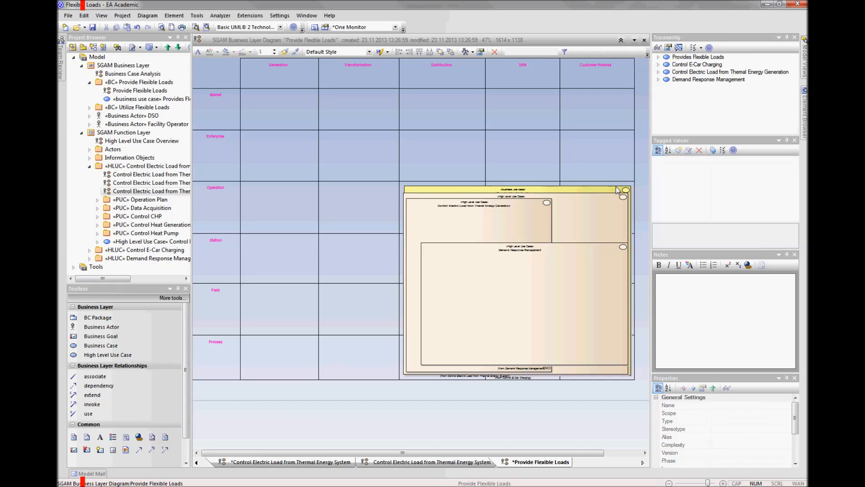
click(613, 191)
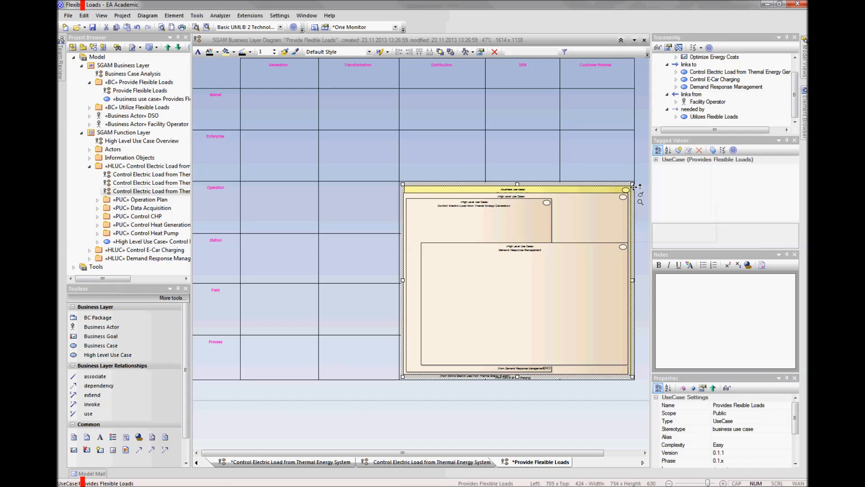
drag(634, 185, 633, 182)
click(644, 170)
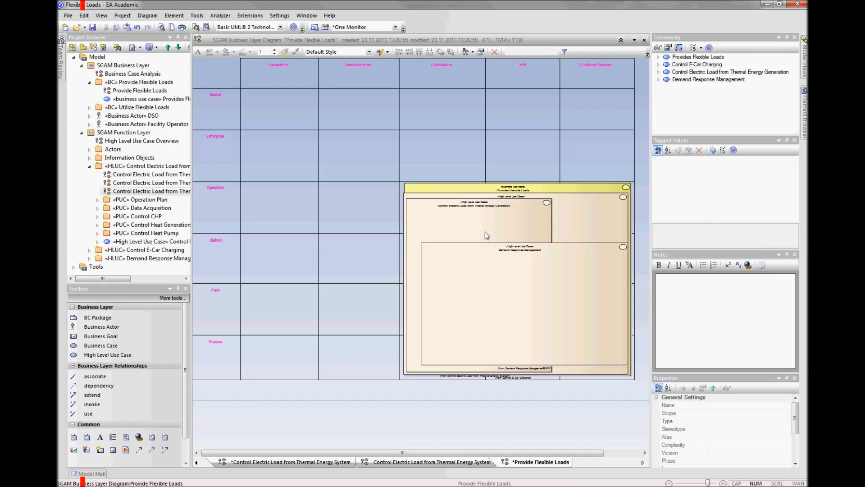
click(408, 188)
drag(404, 183, 404, 184)
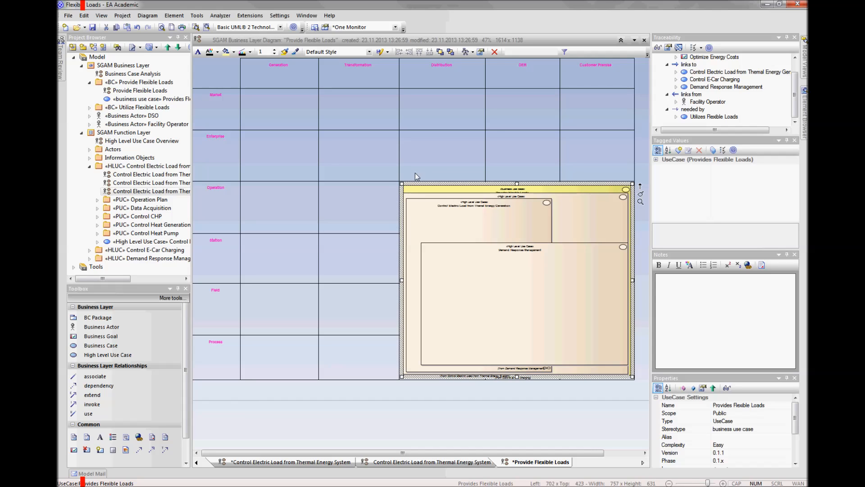
click(429, 148)
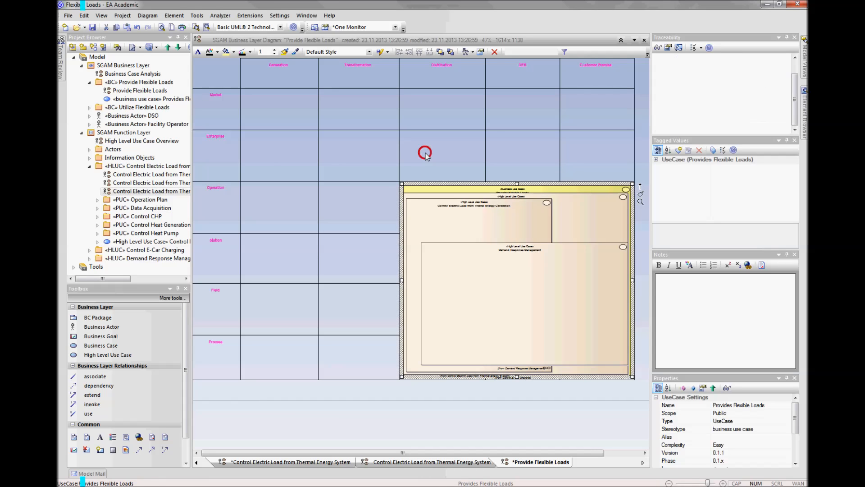
click(425, 188)
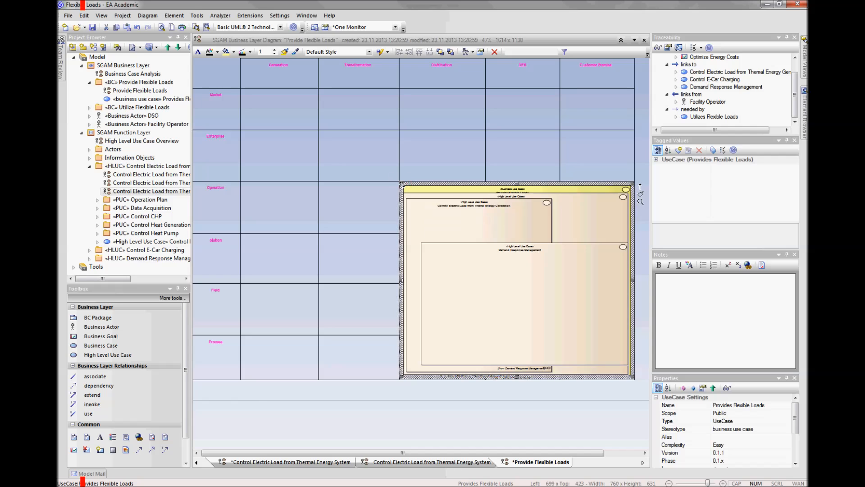
click(425, 154)
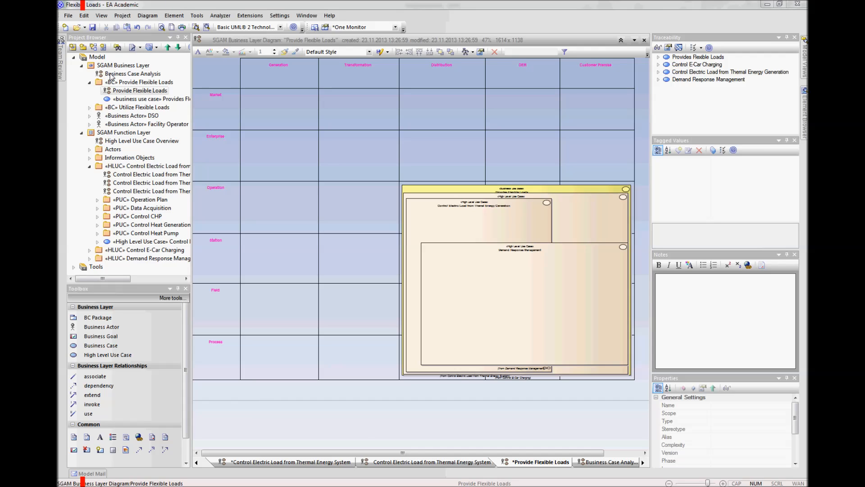
Step: Review the Business Case Analysis diagram of the business layer, followed by the Provide Flexible Loads matrix
click(111, 74)
right_click(112, 76)
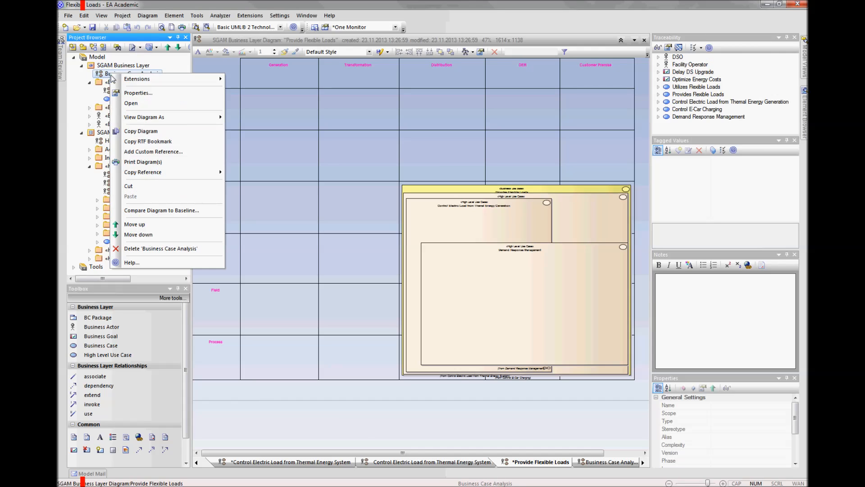
click(130, 103)
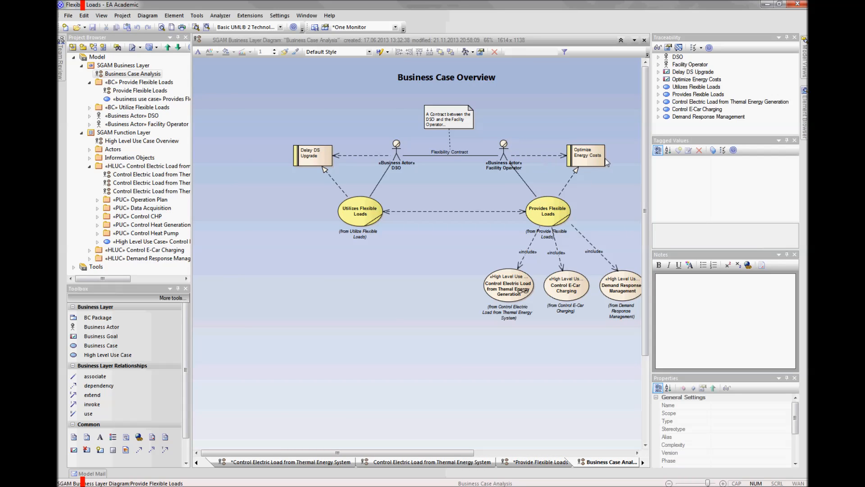
mouse_move(561, 209)
mouse_move(555, 229)
right_click(123, 92)
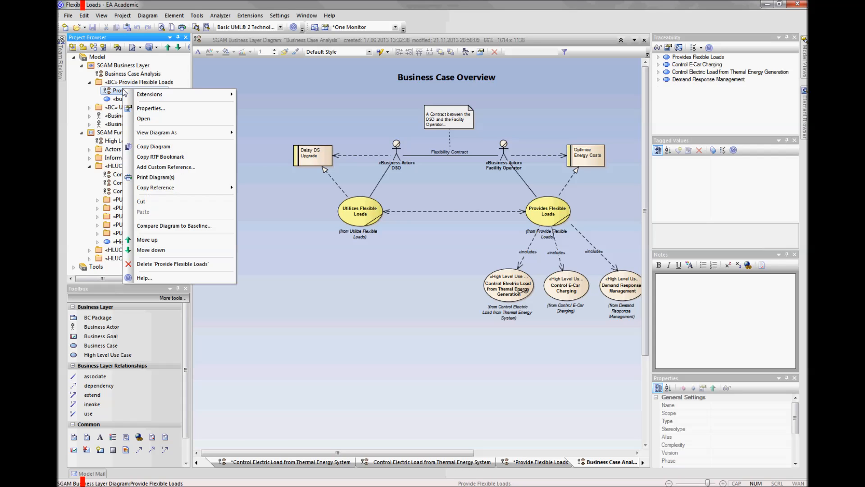
click(143, 118)
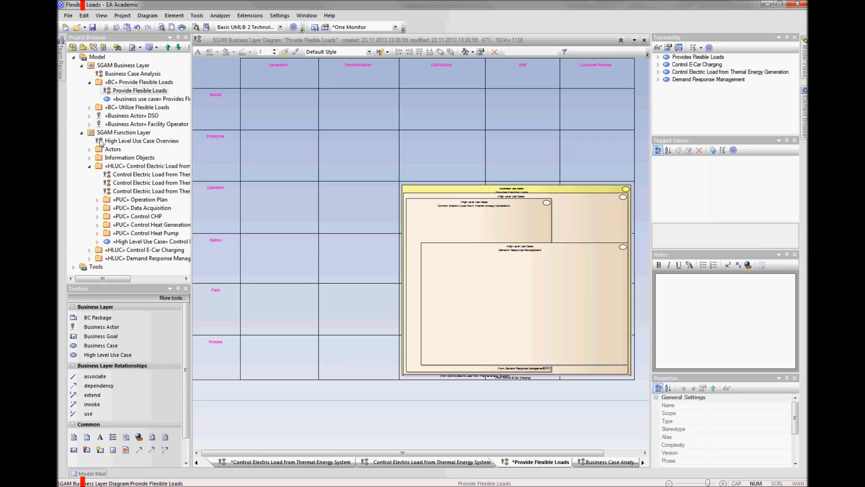
Step: Review the Control Electric Load from Themal Energy Generation diagram and the use case diagram linking its primary use cases to SGAM actors
click(124, 174)
right_click(124, 175)
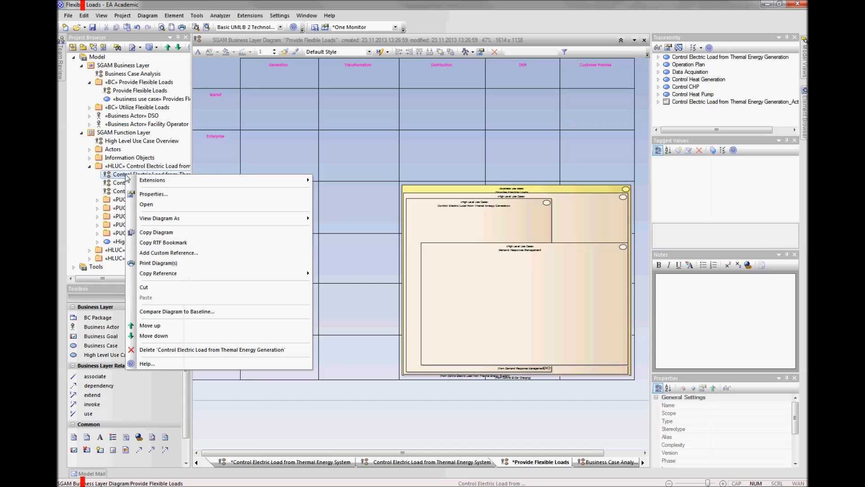
click(146, 207)
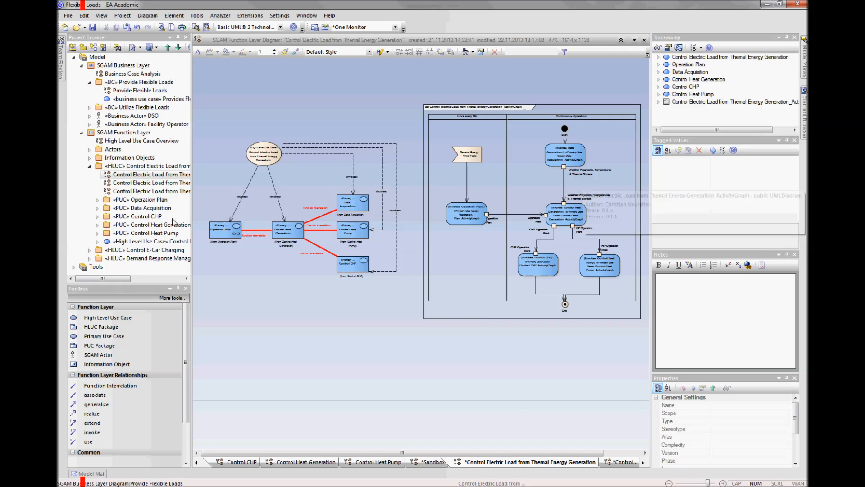
right_click(134, 182)
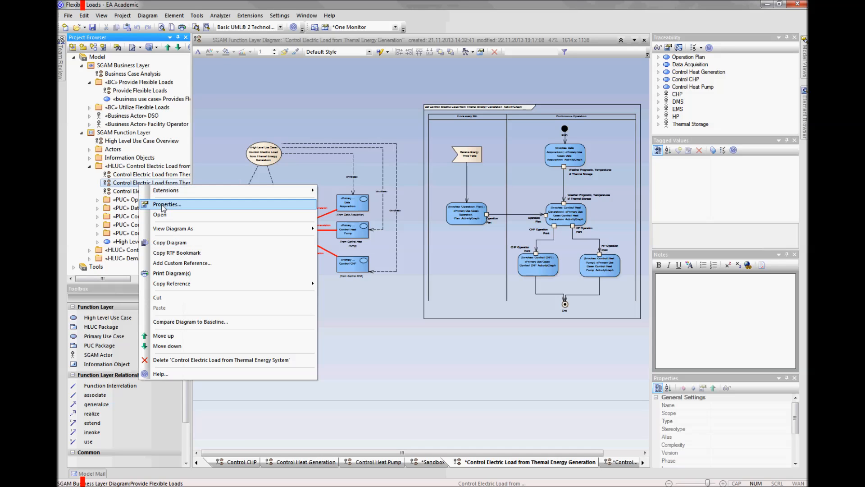
click(165, 215)
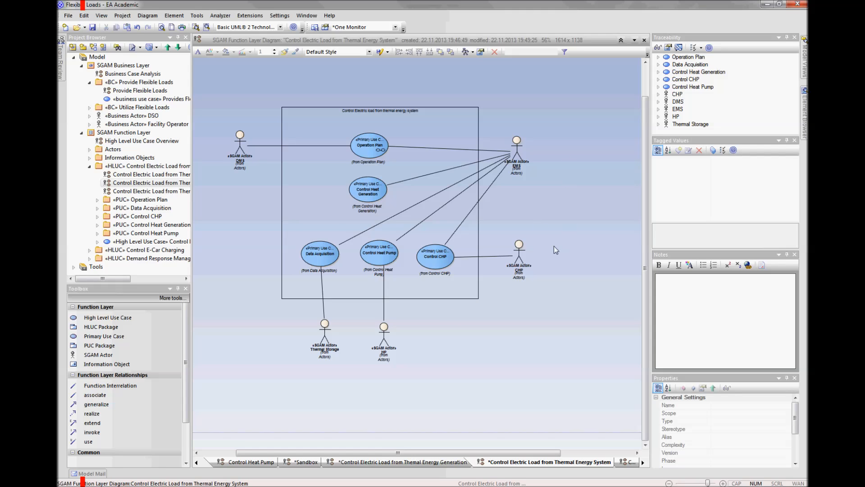
Step: Review the function layer matrix placing the primary use cases of Control Electric Load from Thermal Energy System in domains and zones
click(131, 192)
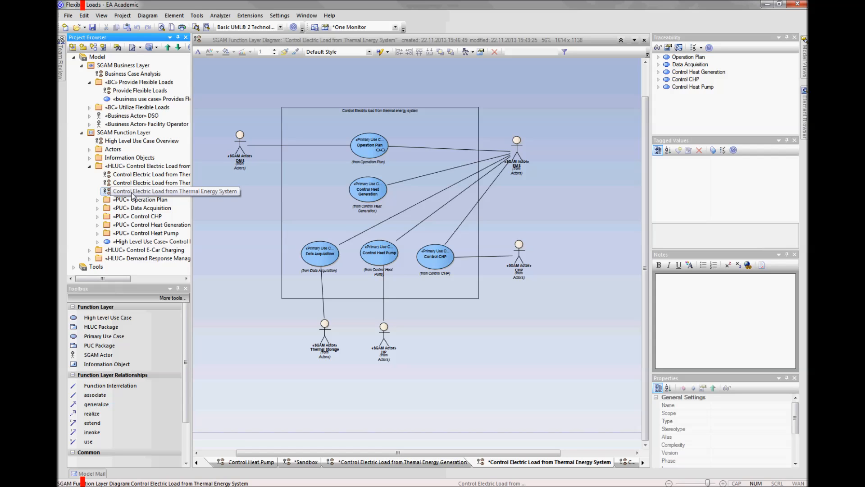
click(131, 192)
right_click(131, 192)
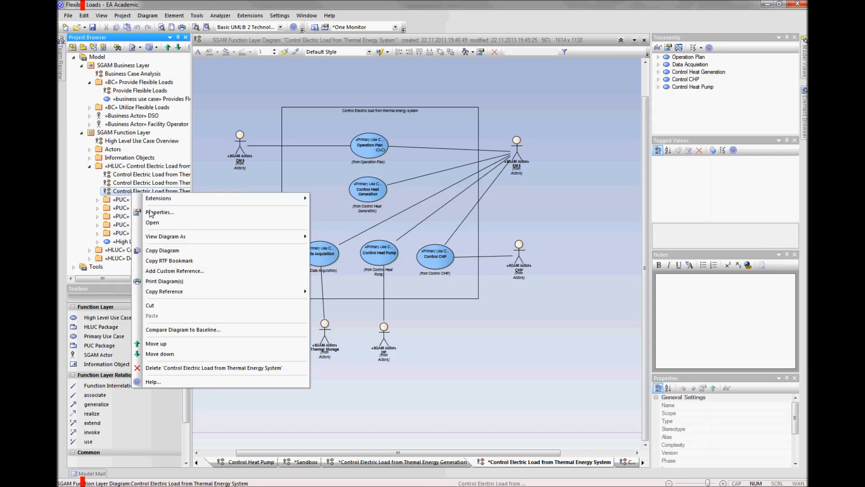
click(161, 225)
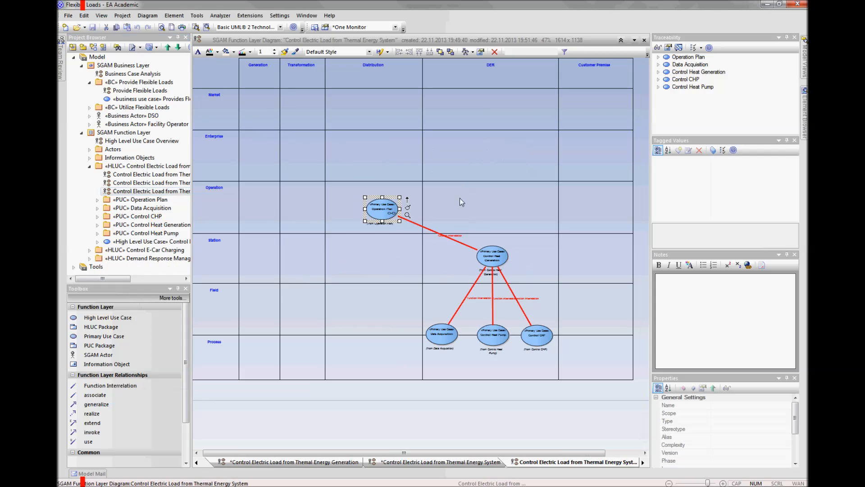
click(440, 421)
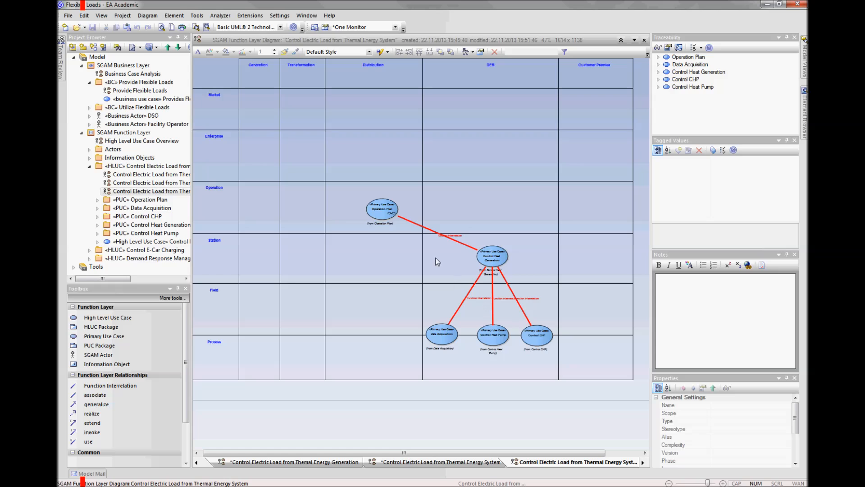
Step: Locate the Operation Plan primary use case in the project tree and open its detailed diagram for review
click(383, 216)
key(alt+g)
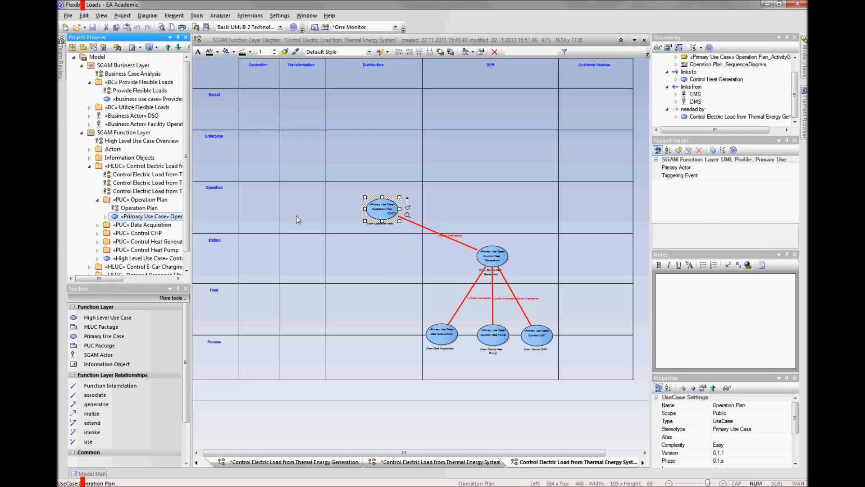
right_click(132, 209)
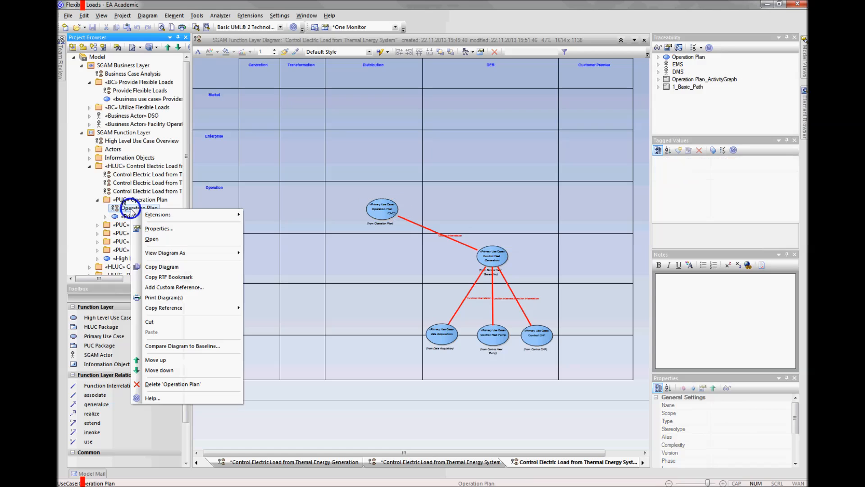
click(151, 238)
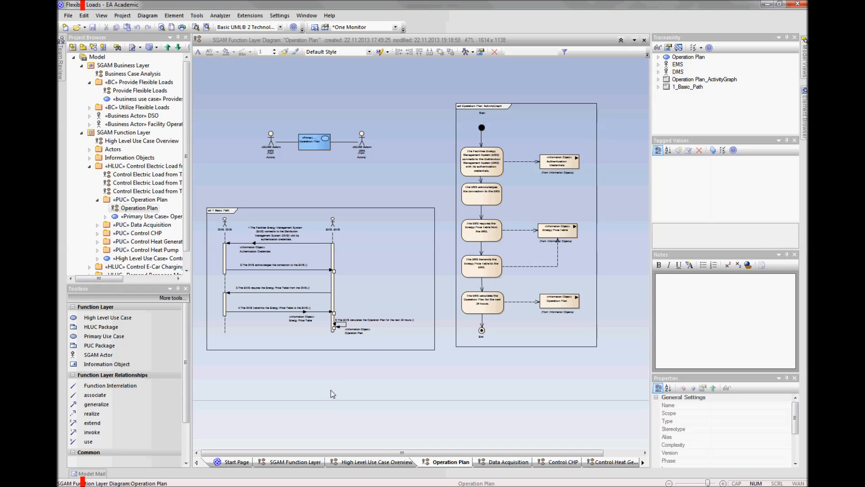
Step: Collapse the SGAM Business Layer and SGAM Function Layer packages in the project tree
click(82, 66)
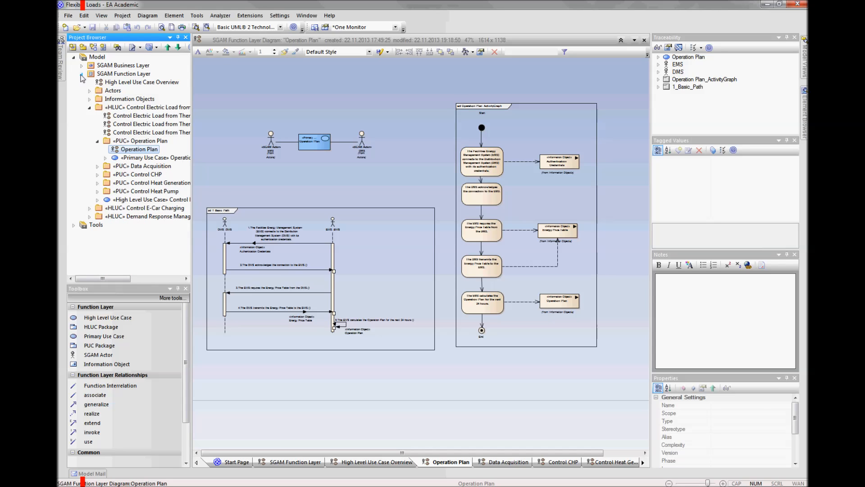
click(81, 74)
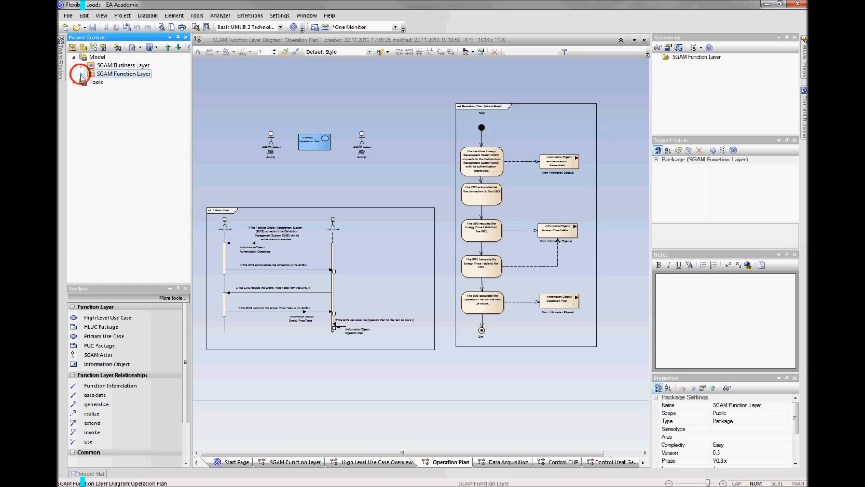
click(344, 182)
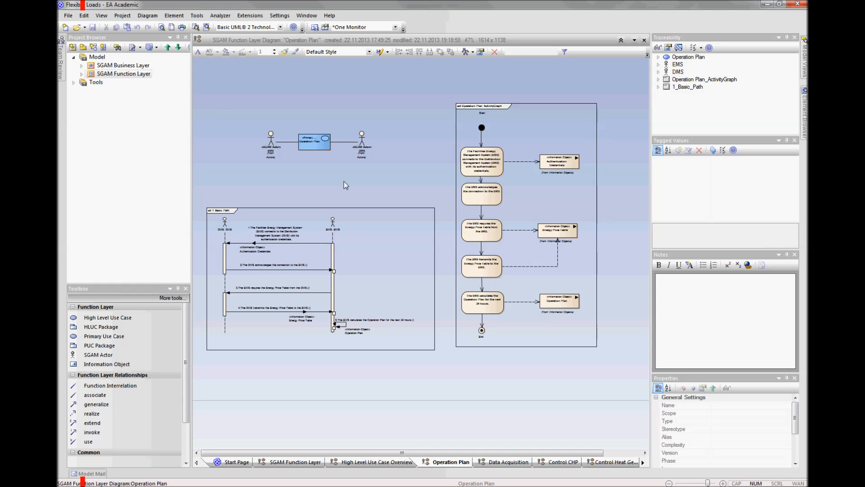